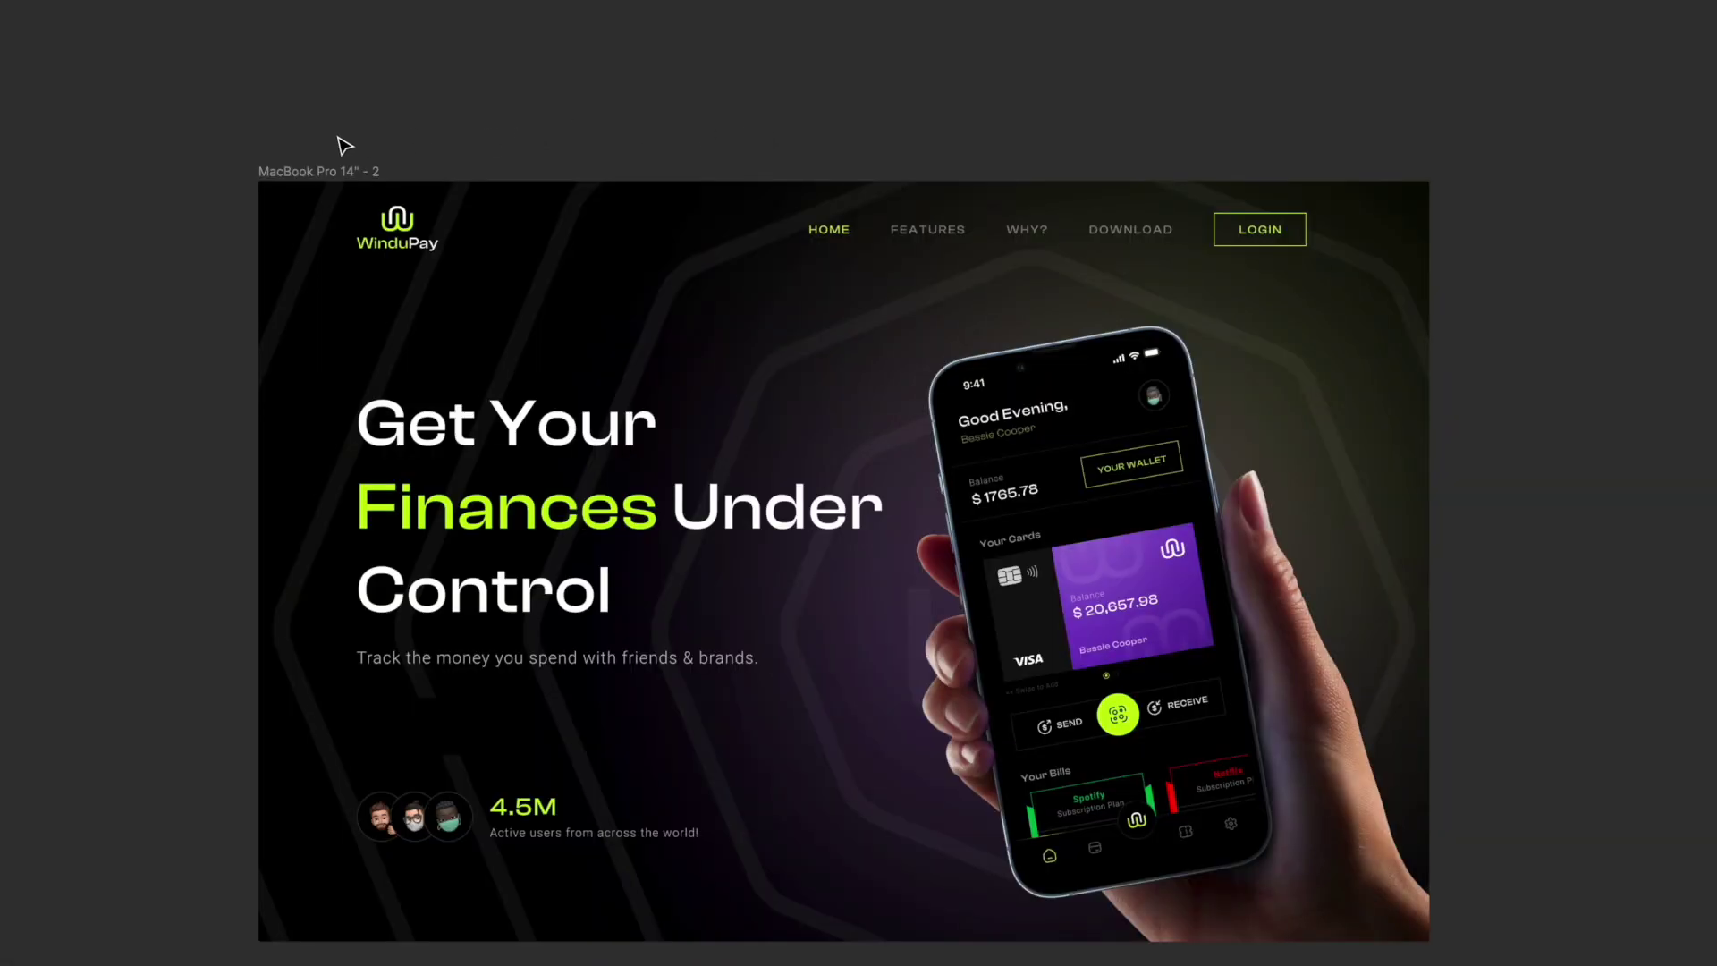
# Look over the WinduPay landing page frame and bring back the hidden interface.
pyautogui.click(335, 171)
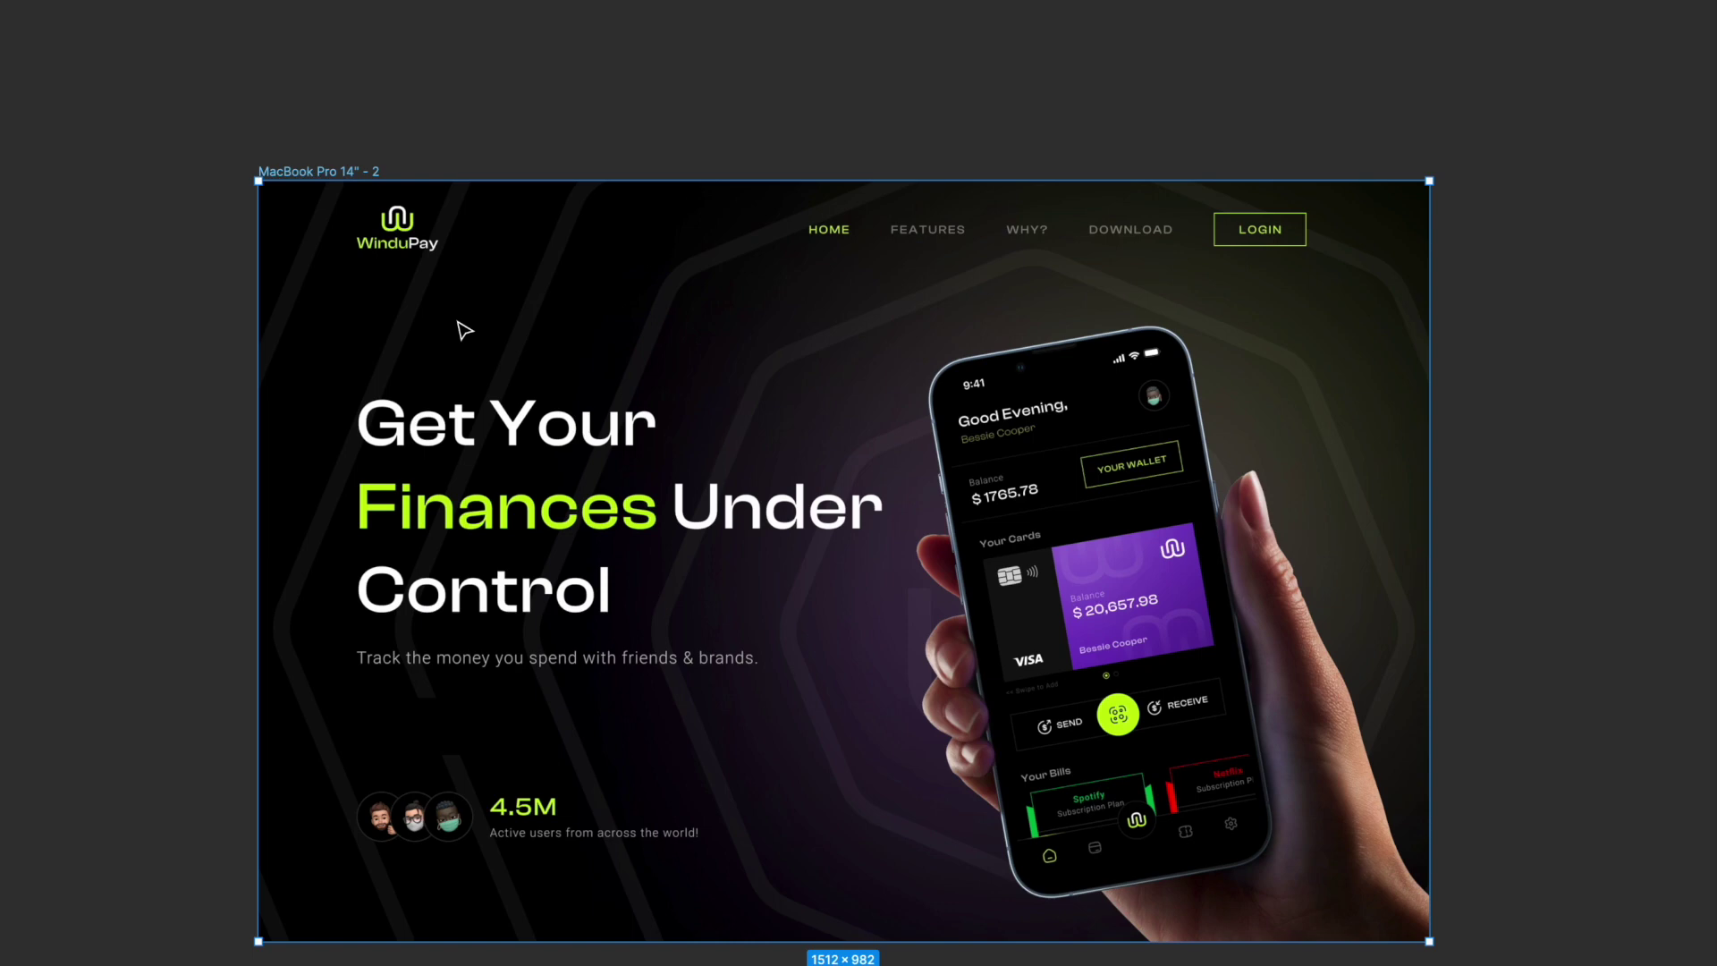
pyautogui.scroll(-3, 465, 331)
pyautogui.hscroll(-2, 465, 331)
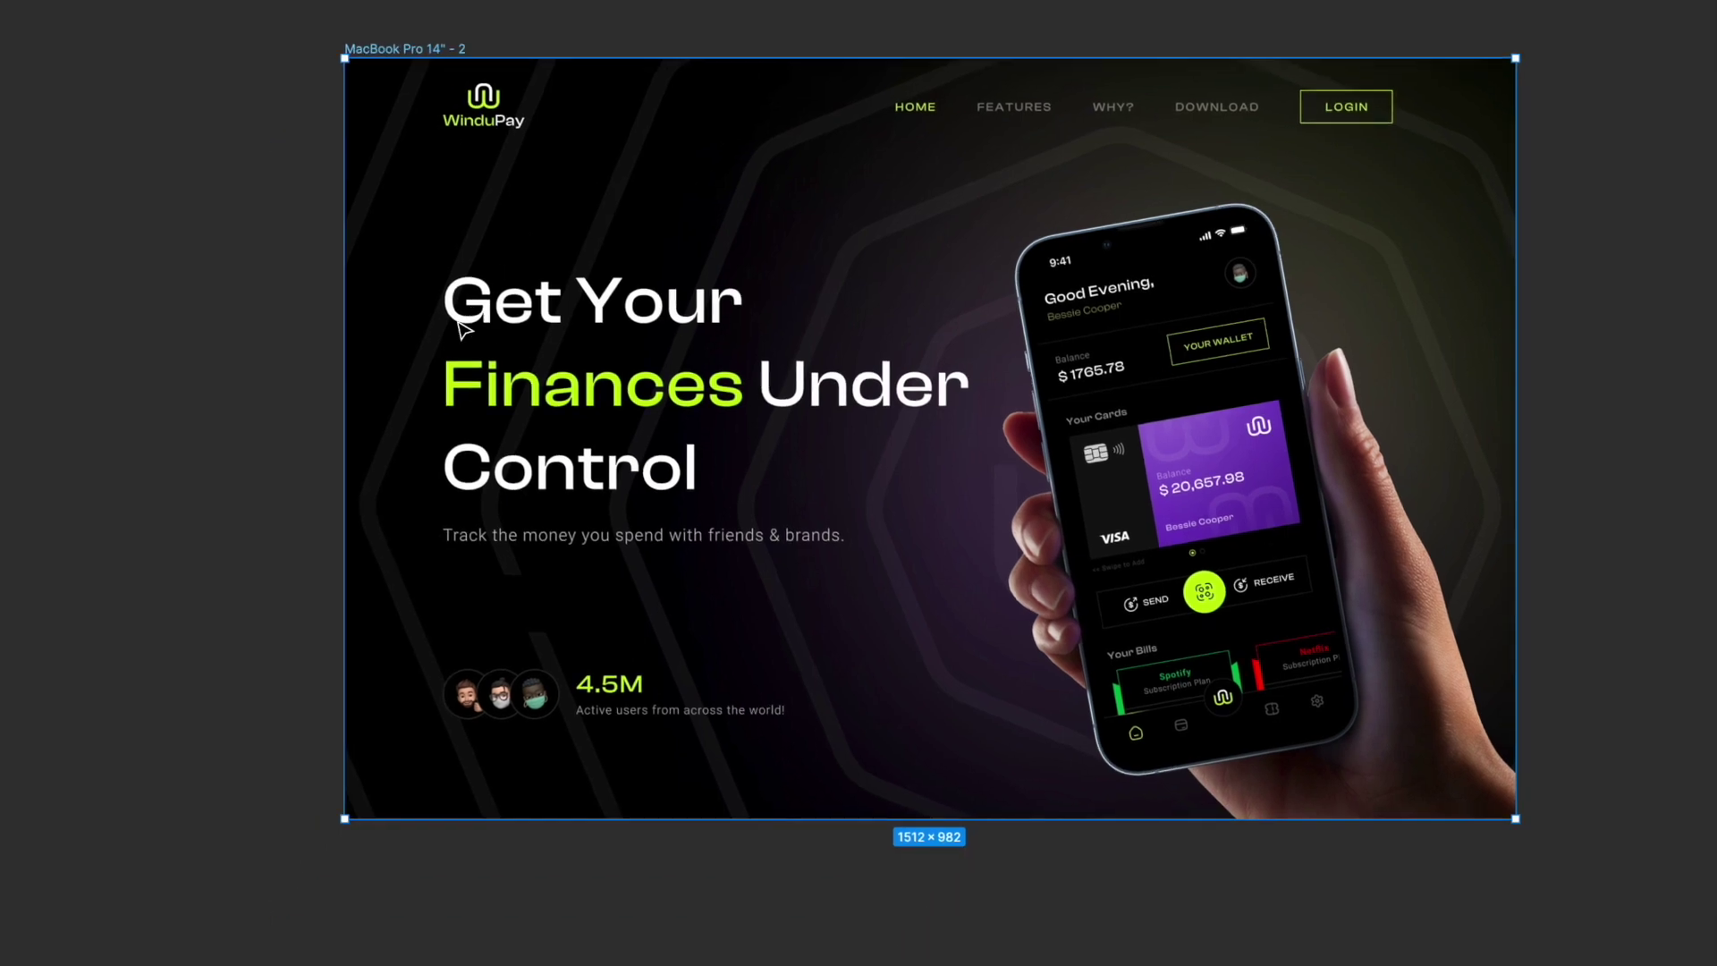
pyautogui.scroll(3, 491, 636)
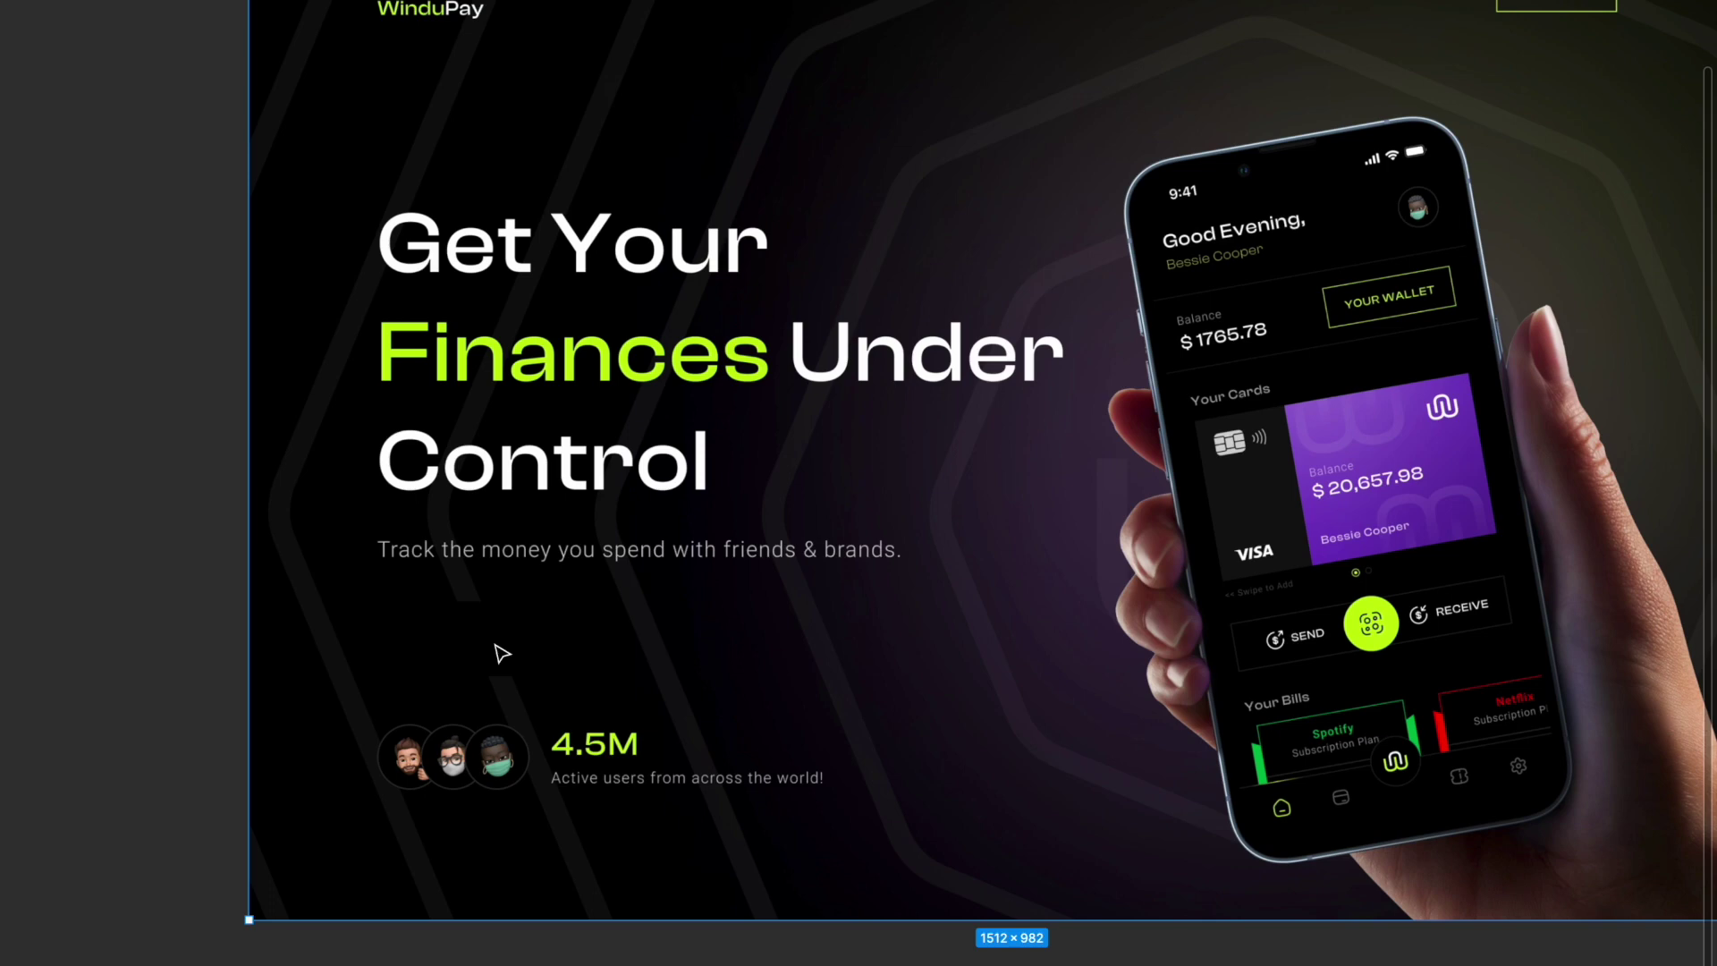
pyautogui.hotkey('shift', '1')
pyautogui.scroll(2, 501, 653)
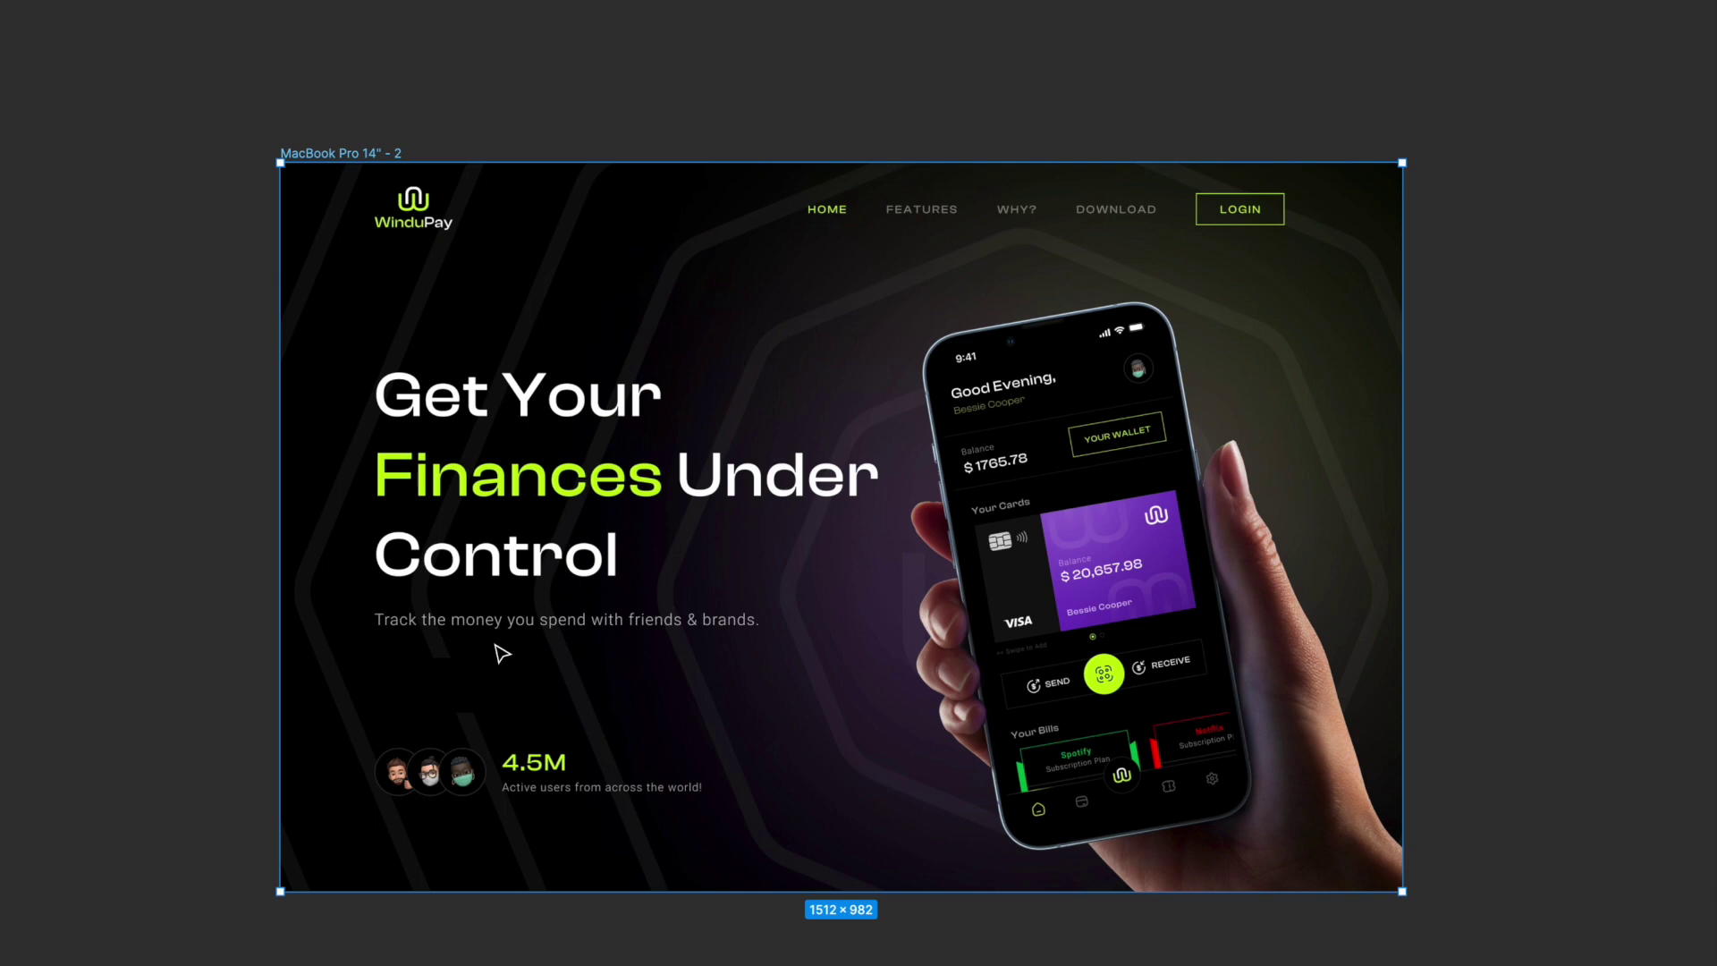
pyautogui.hotkey('ctrl', '\\')
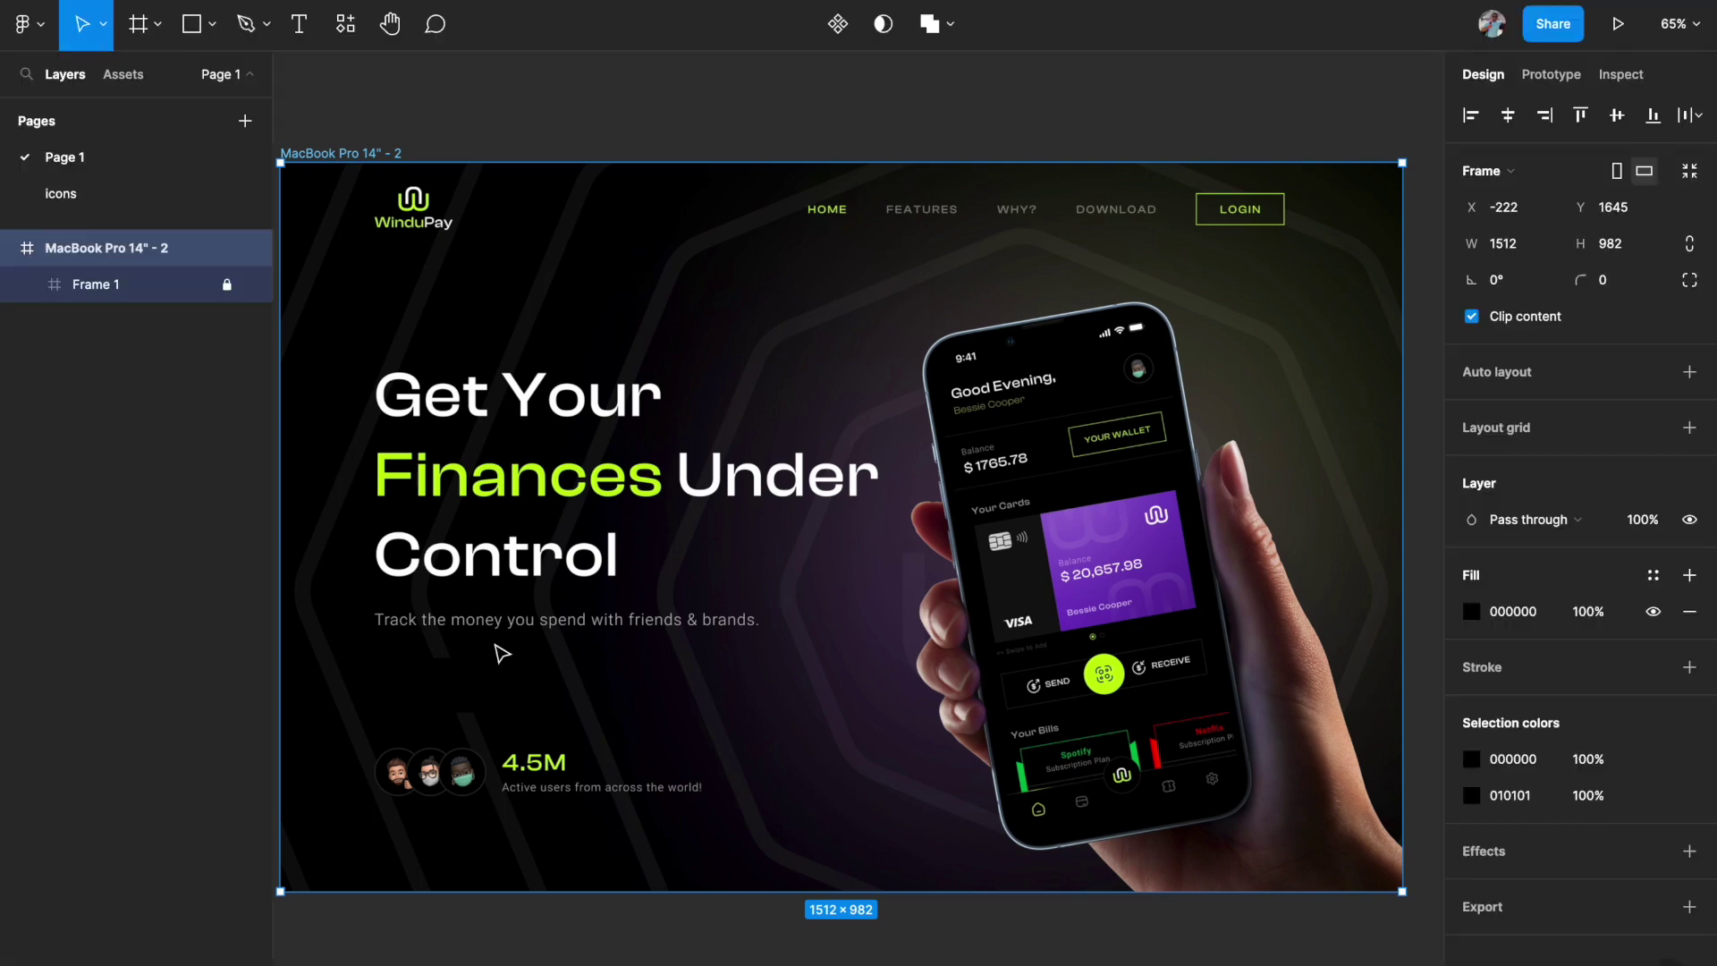
# Open the icons page and examine each icon frame from arrow-right to device-phone.
pyautogui.click(96, 195)
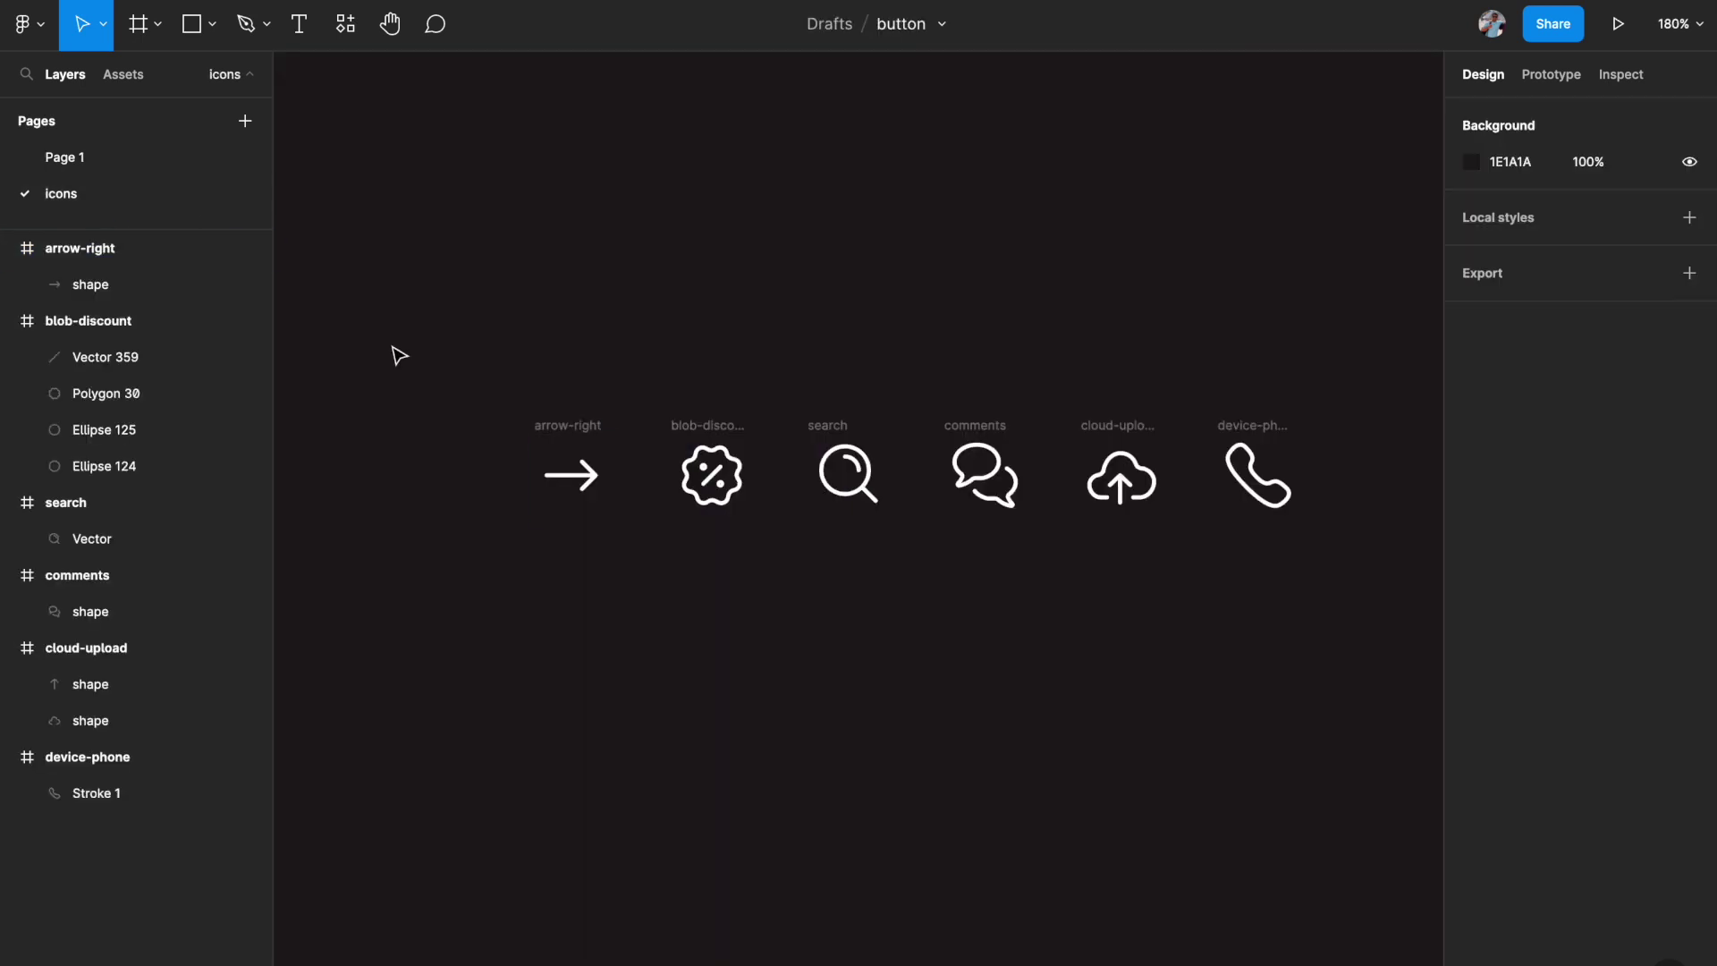
pyautogui.scroll(-3, 396, 354)
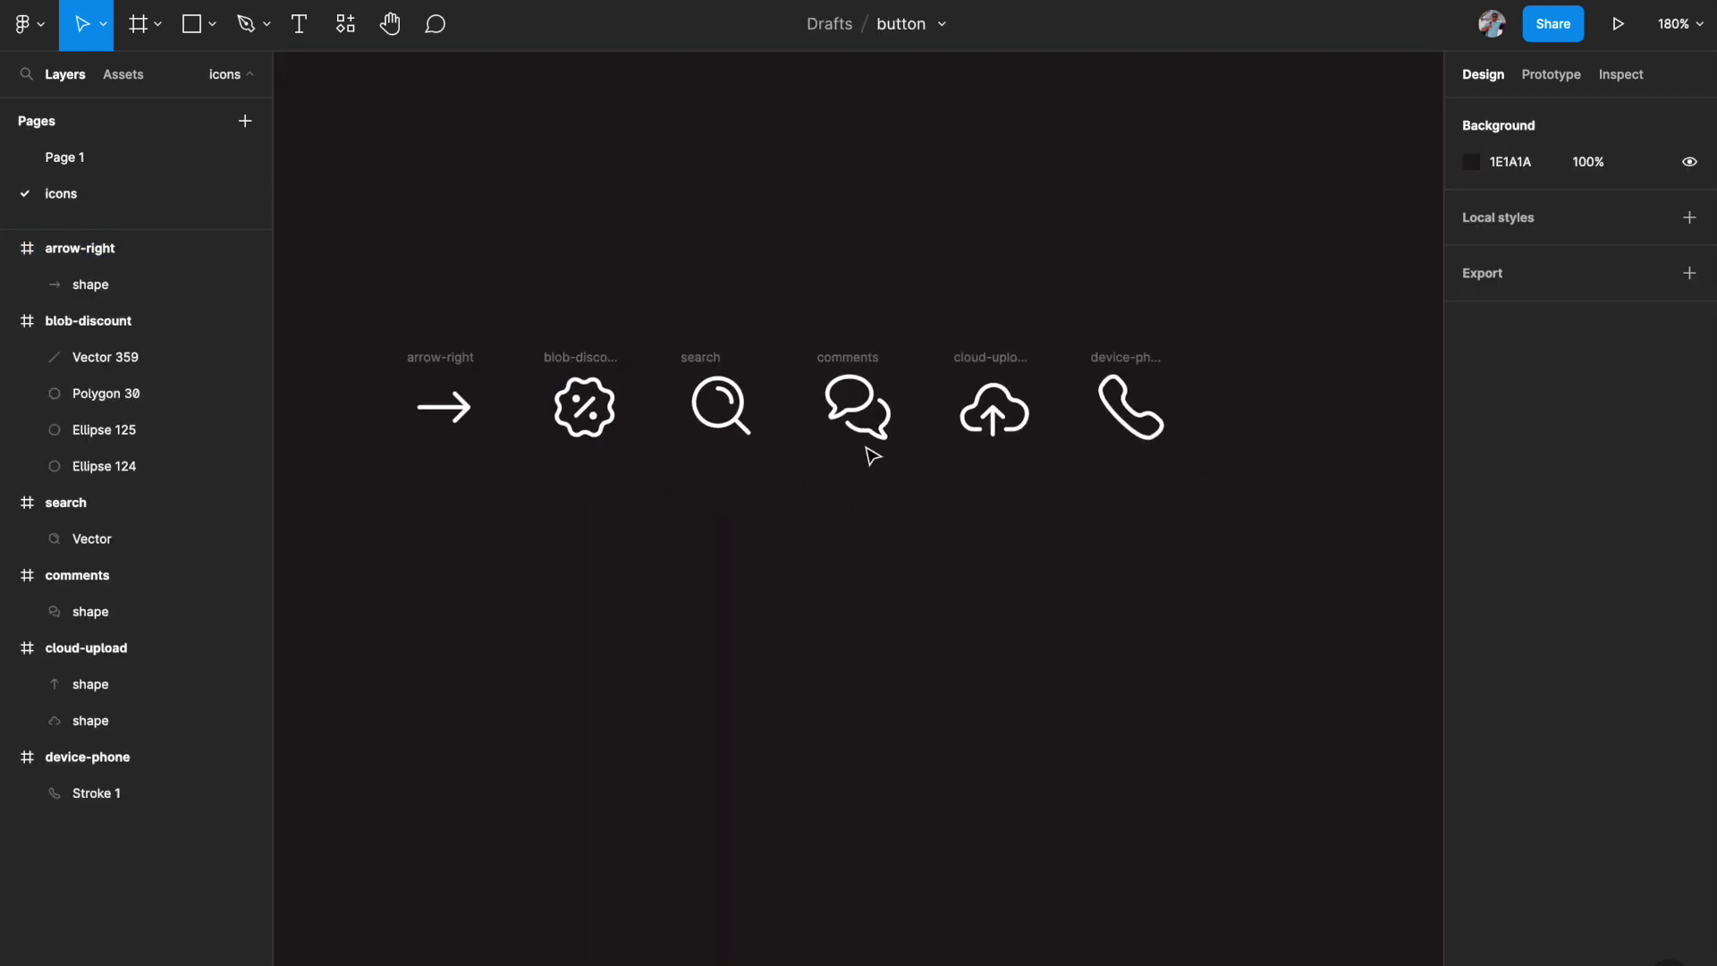
pyautogui.scroll(3, 475, 426)
pyautogui.click(422, 336)
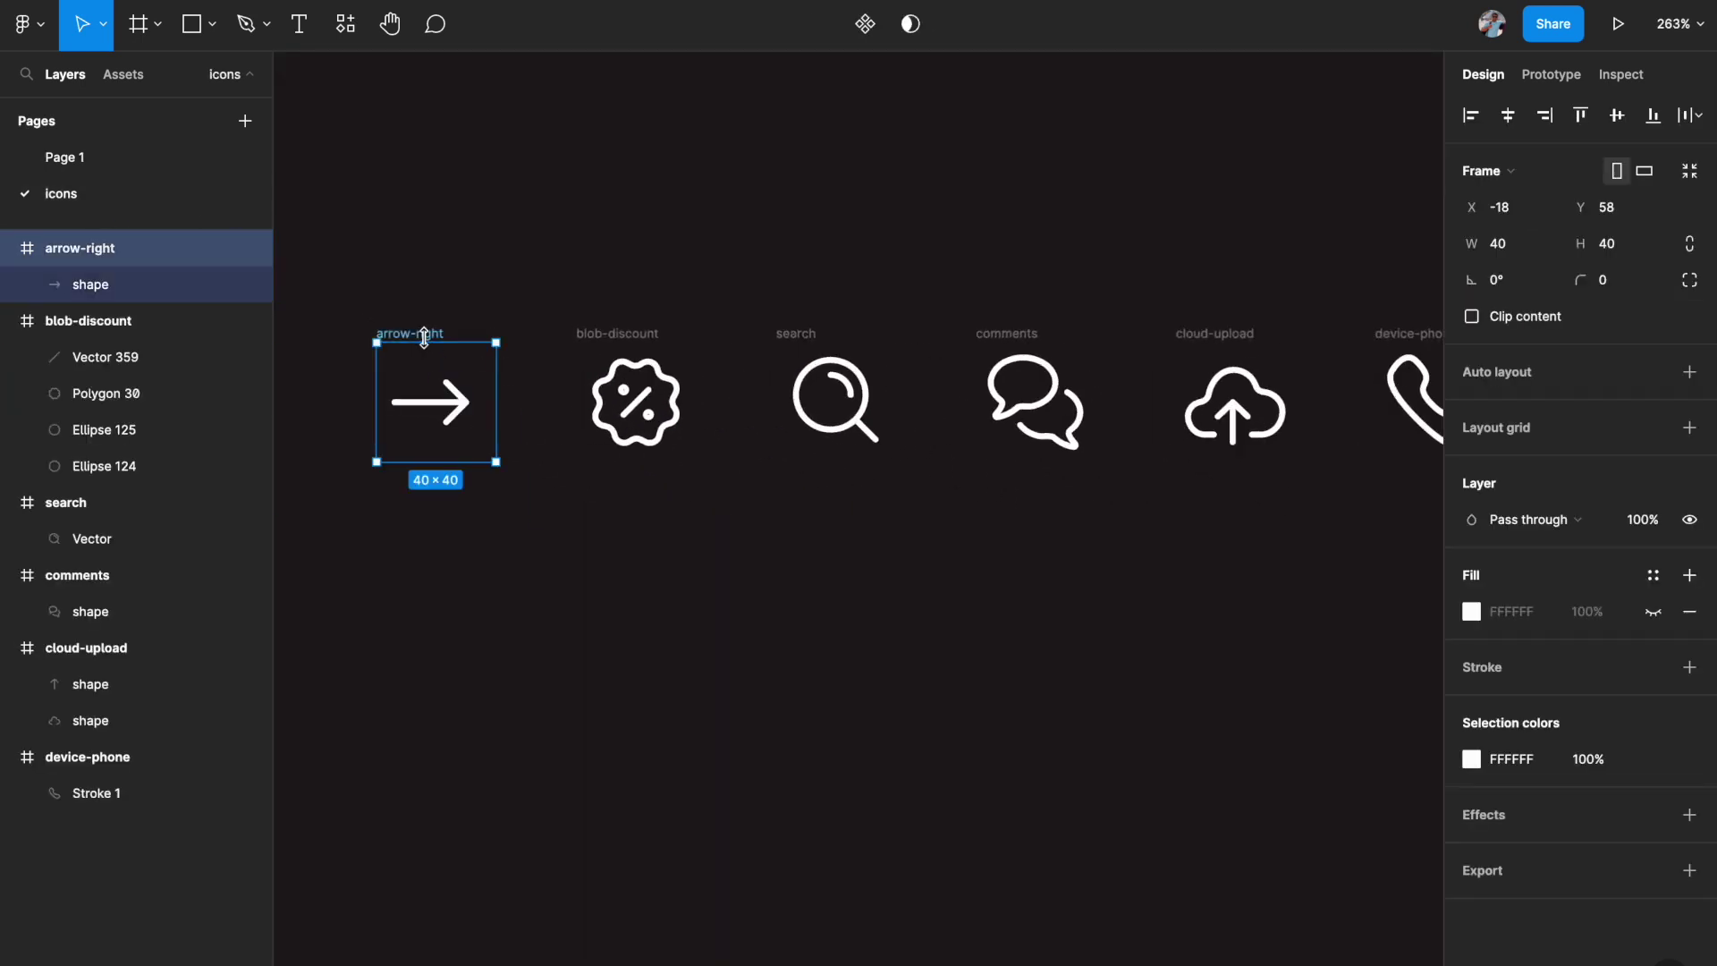
pyautogui.click(608, 336)
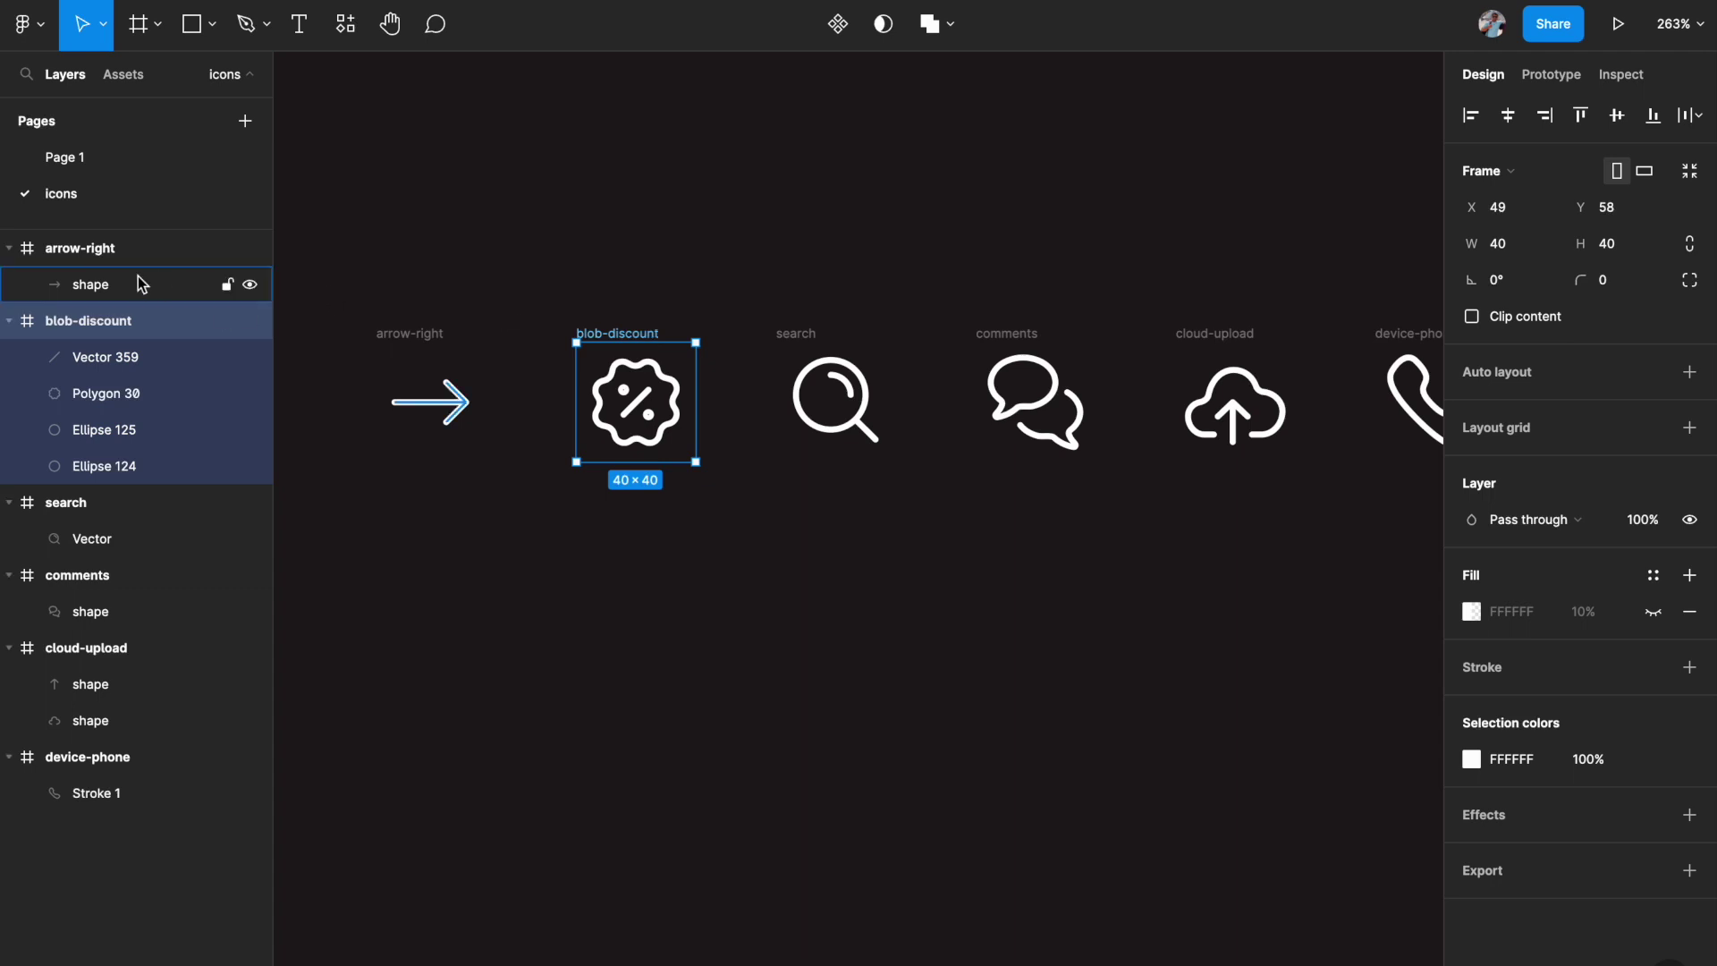
pyautogui.click(799, 322)
pyautogui.click(1006, 332)
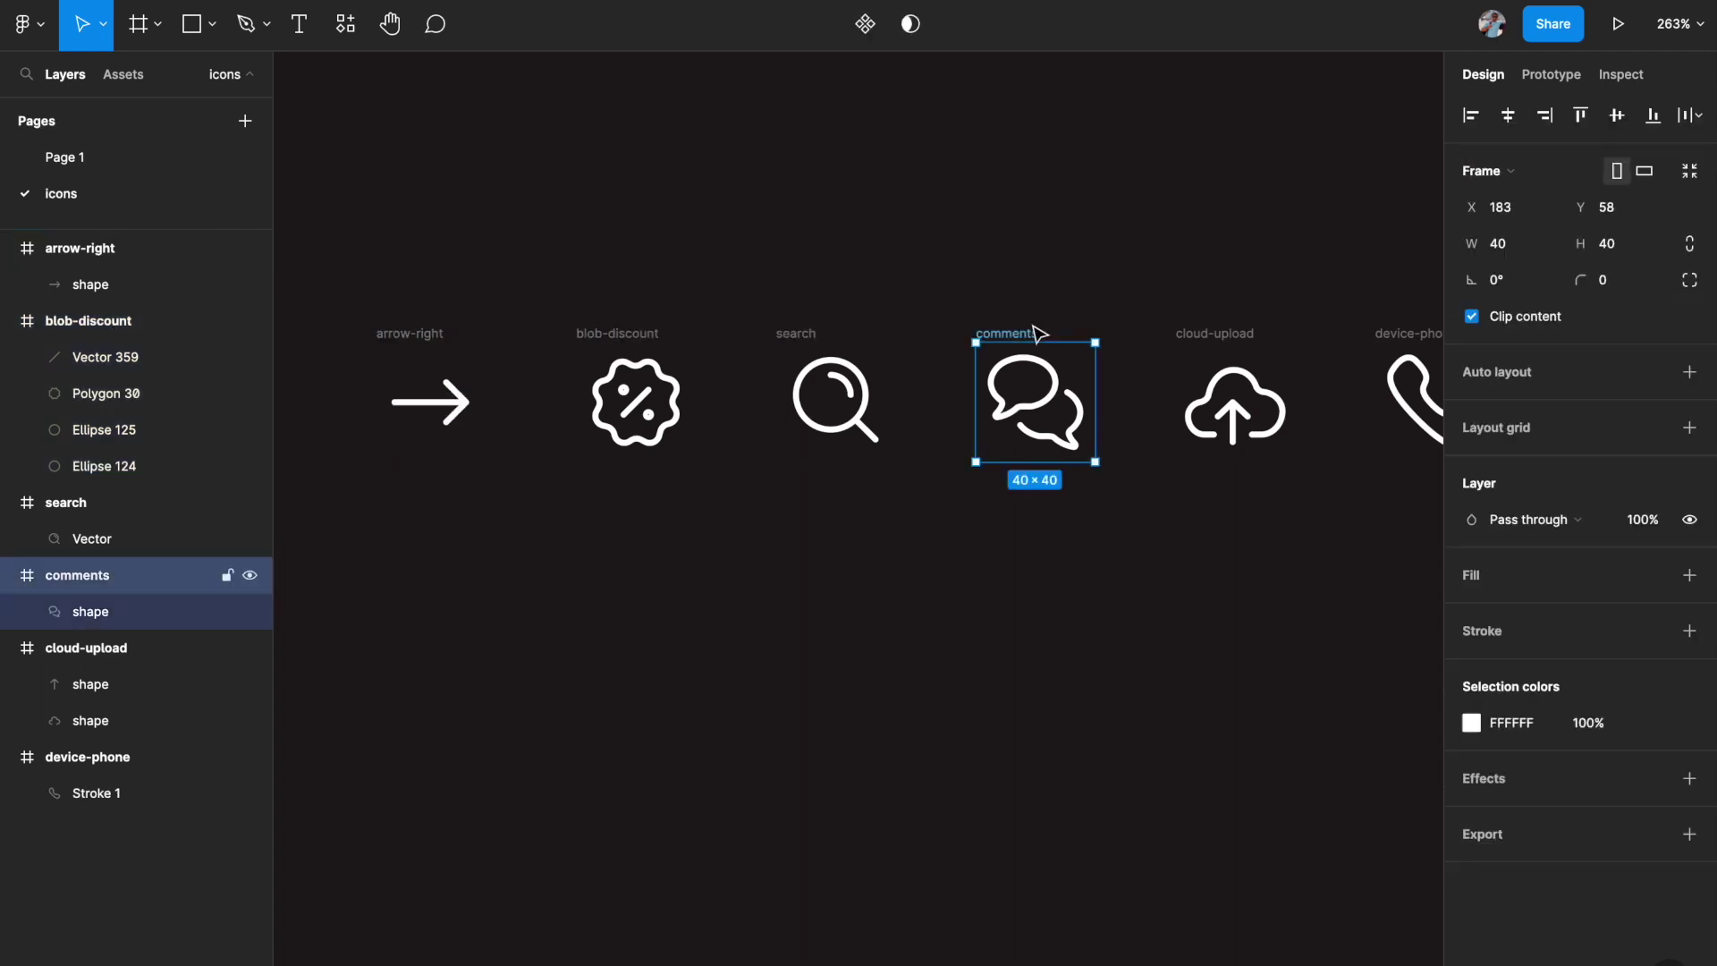
pyautogui.click(1234, 333)
pyautogui.hscroll(2, 1257, 334)
pyautogui.scroll(-1, 1258, 334)
pyautogui.scroll(-2, 1258, 334)
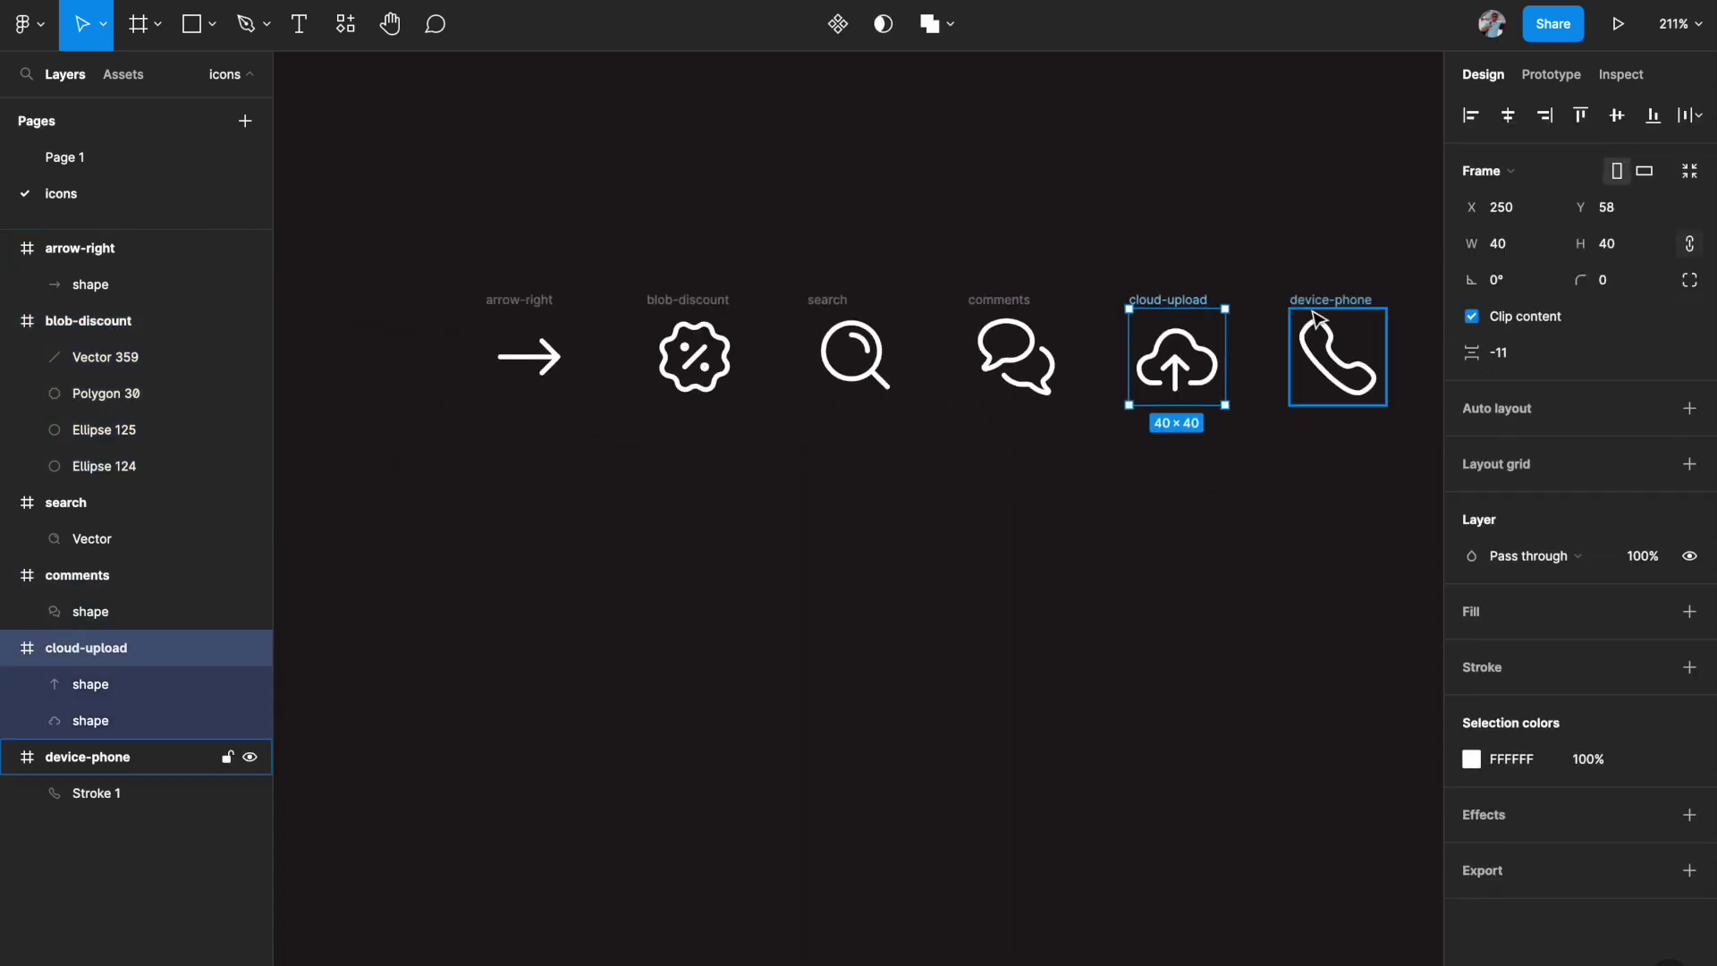
pyautogui.click(1315, 317)
pyautogui.click(1246, 249)
pyautogui.scroll(-2, 1245, 249)
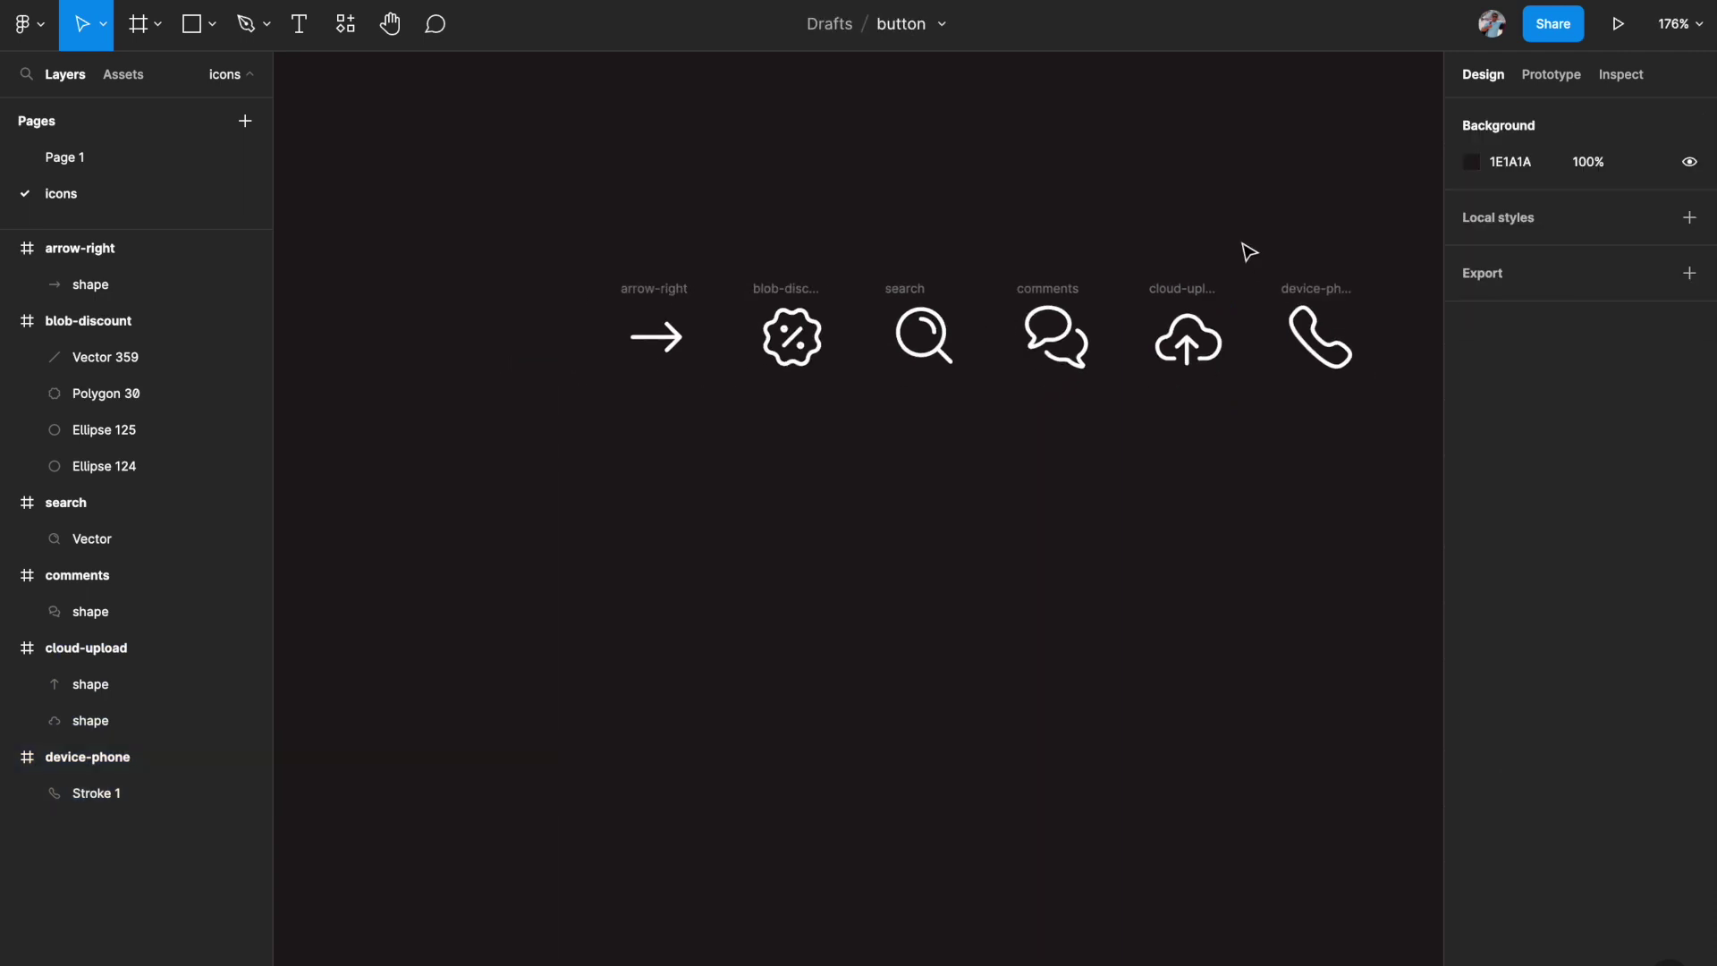
# Combine all six icon frames, arrow-right through device-phone, into one component set.
pyautogui.scroll(1, 1247, 250)
pyautogui.hscroll(1, 1248, 250)
pyautogui.moveTo(436, 288); pyautogui.dragTo(1294, 548)
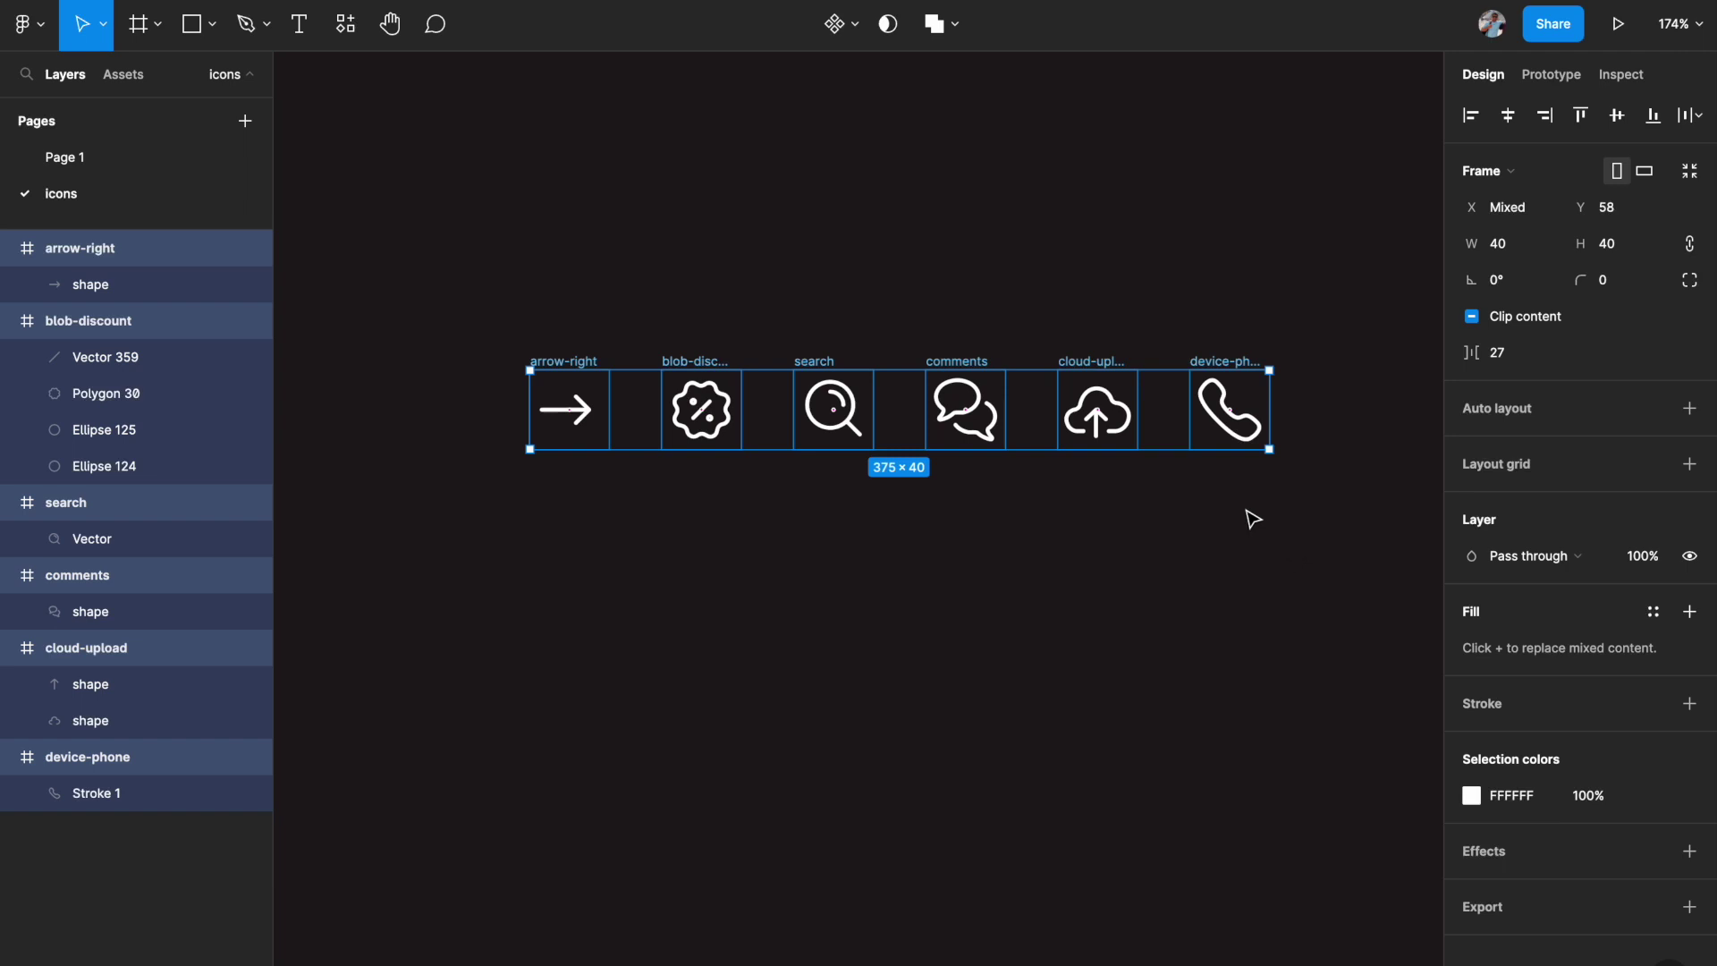
pyautogui.click(853, 25)
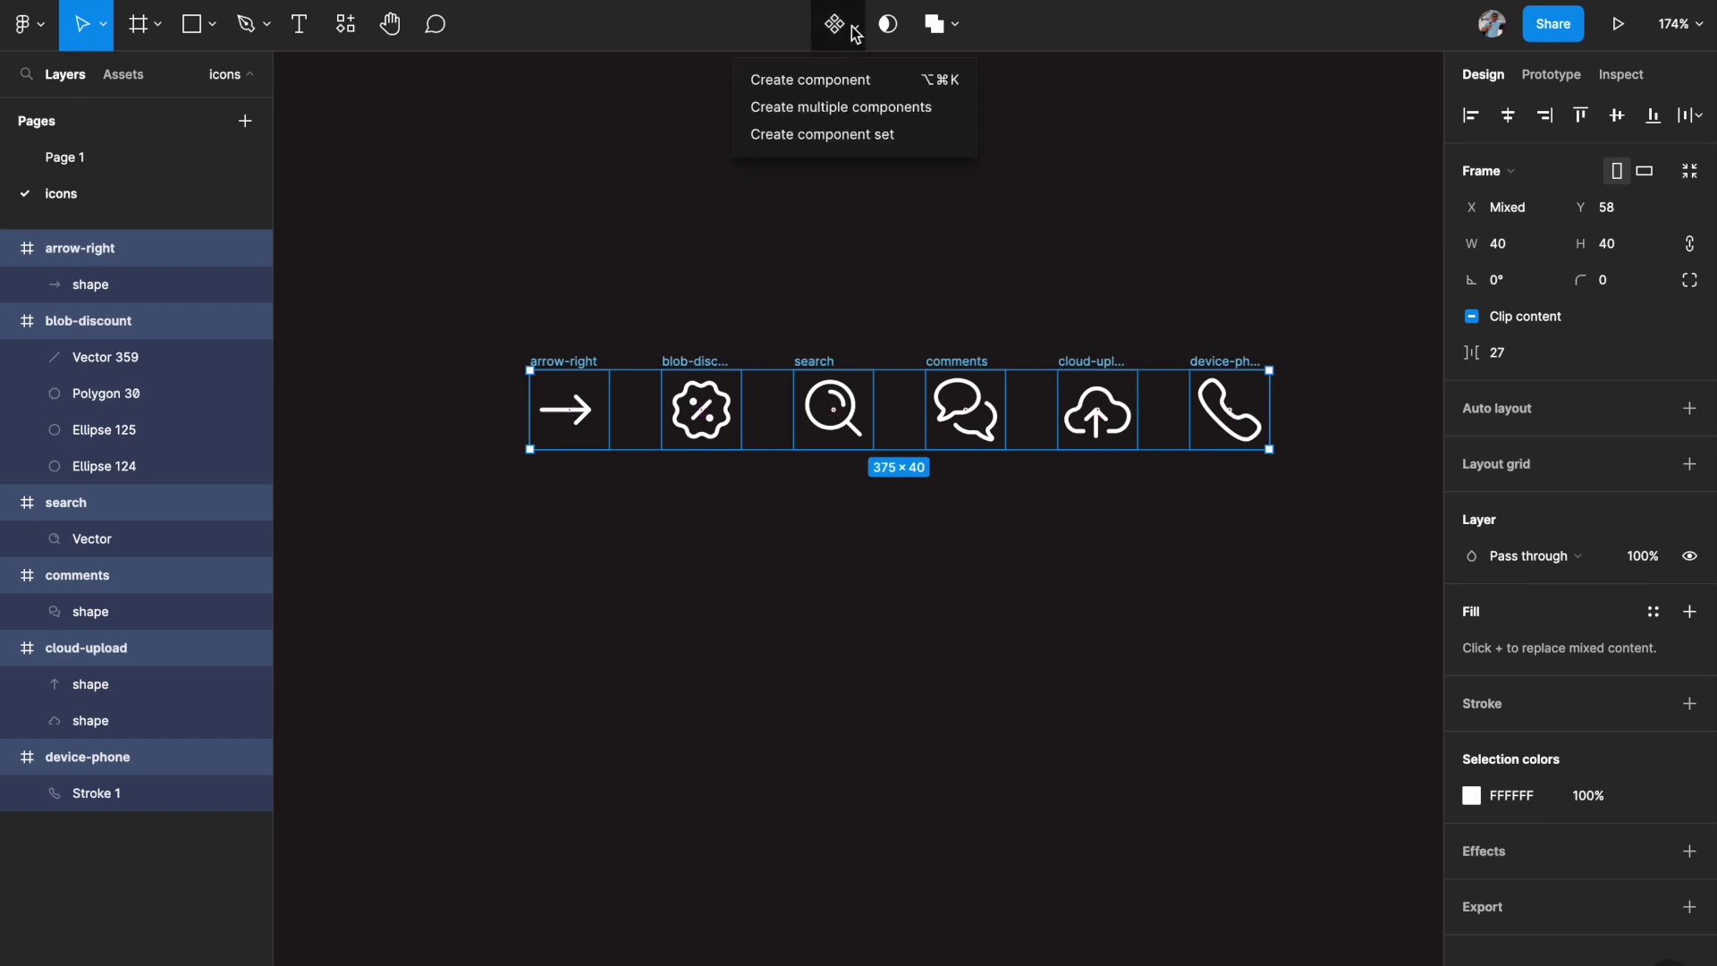
pyautogui.click(840, 137)
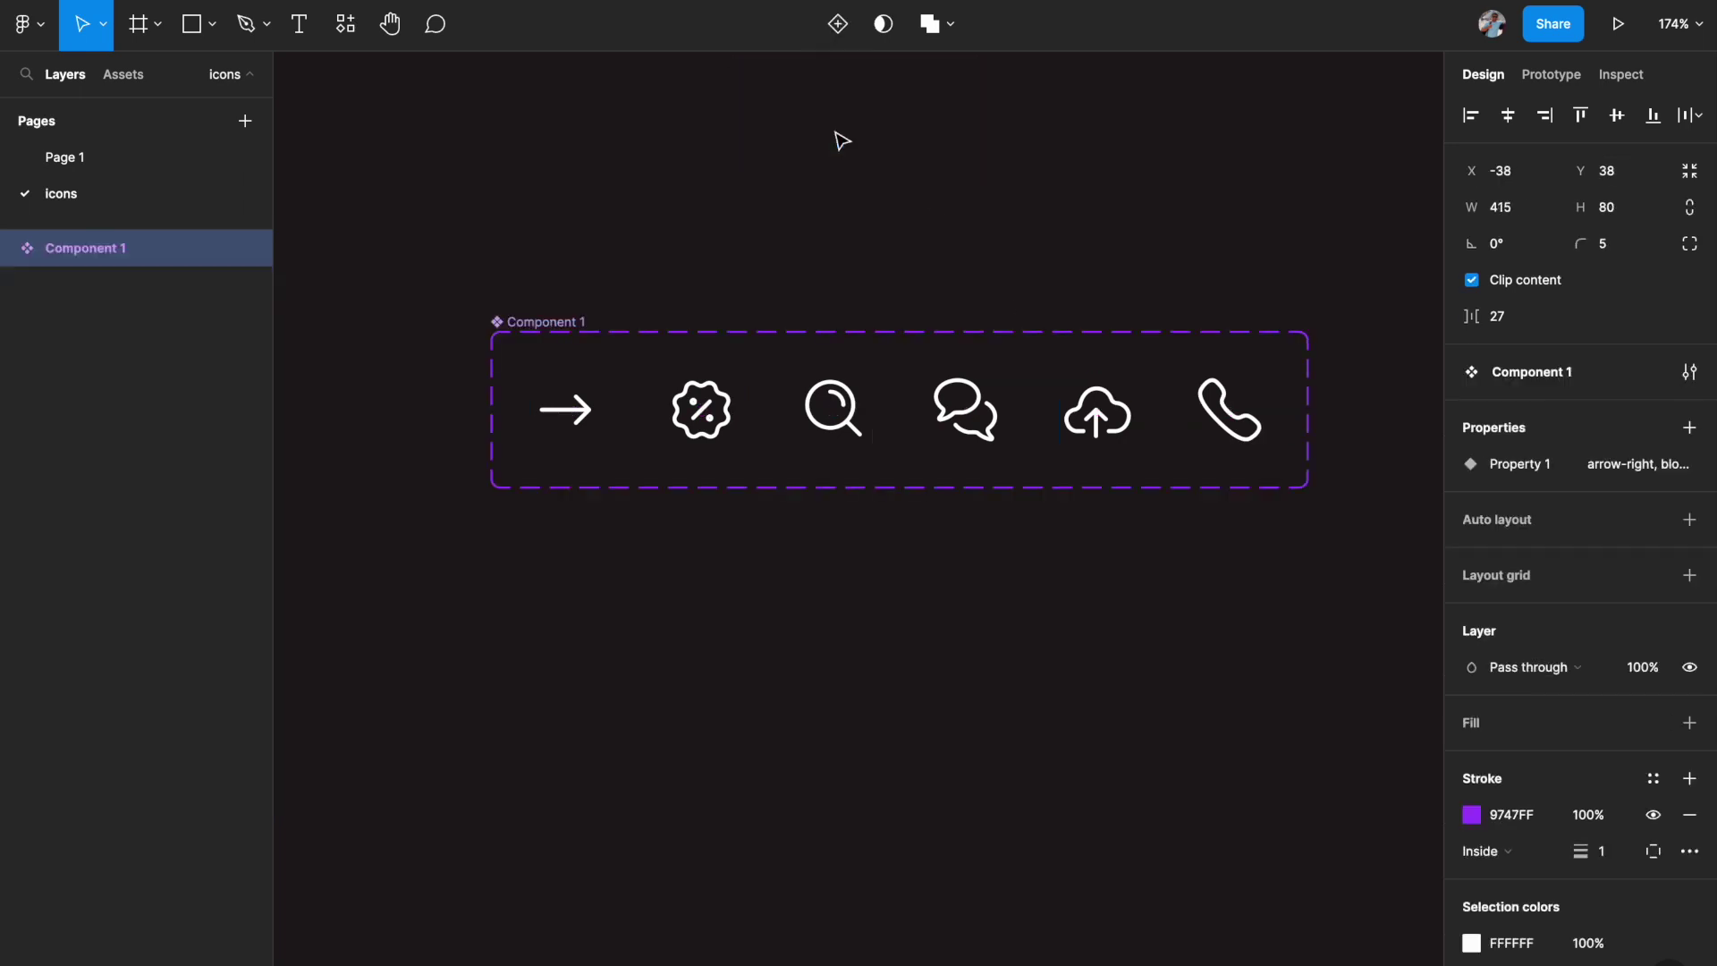
# Expand the new component set's layers, fold the arrow-right variant, and rename the set icons.
pyautogui.click(10, 250)
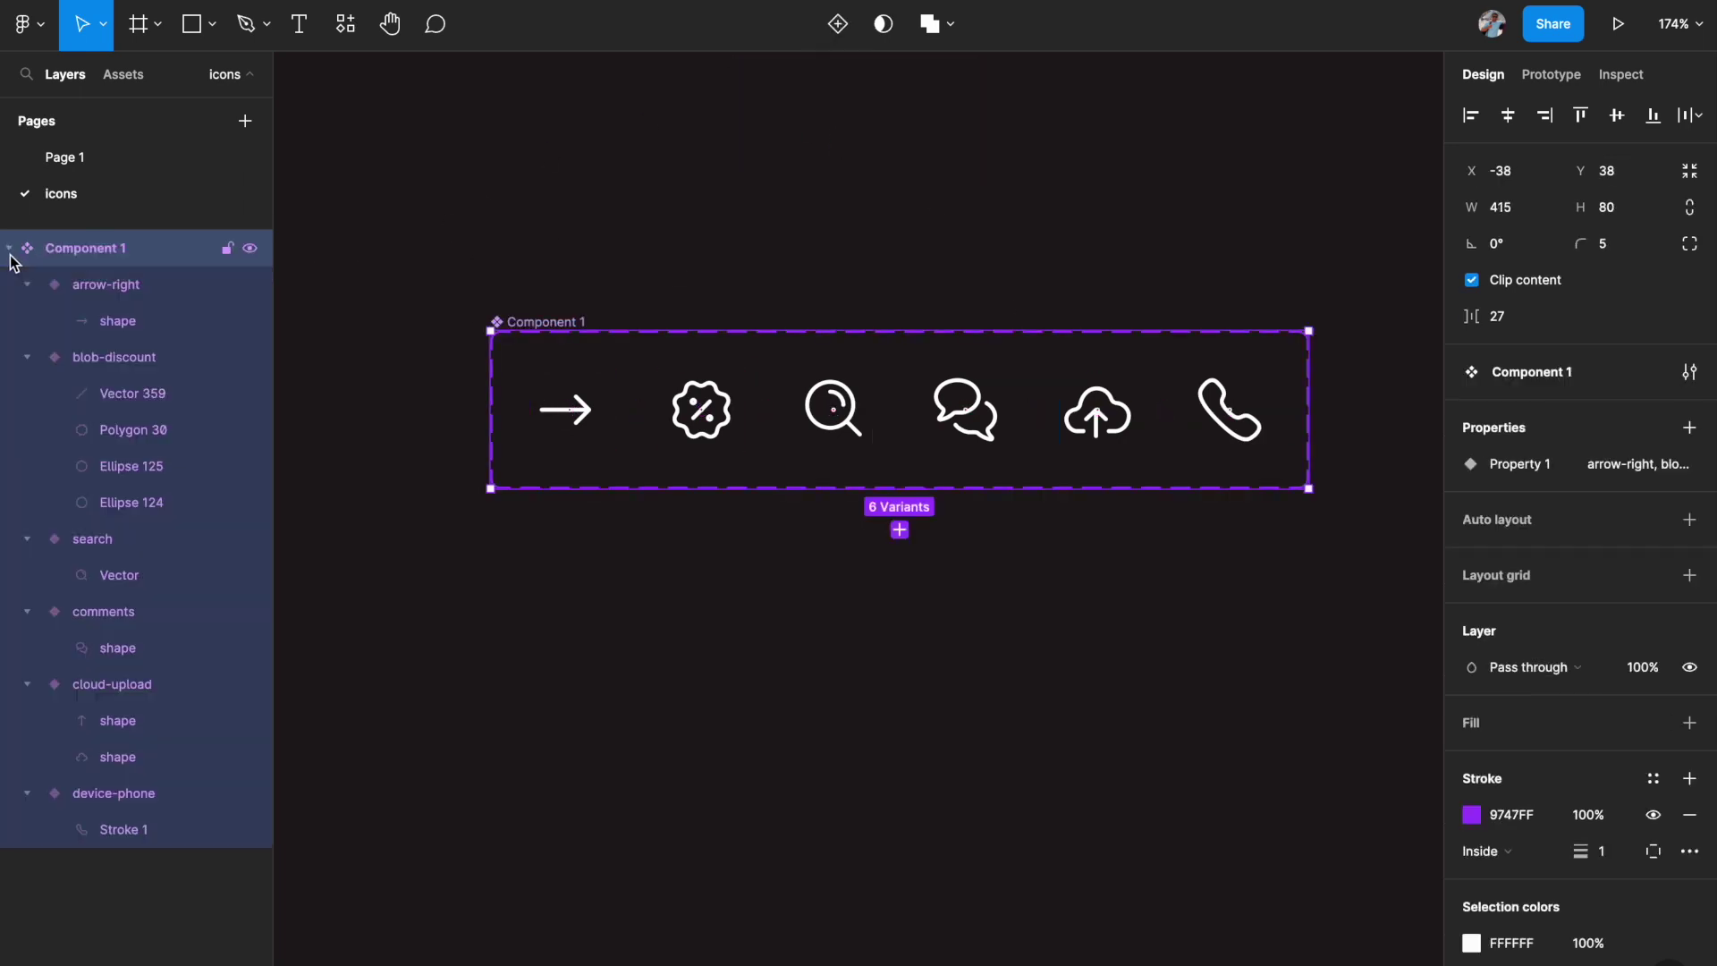
pyautogui.click(45, 288)
pyautogui.click(27, 285)
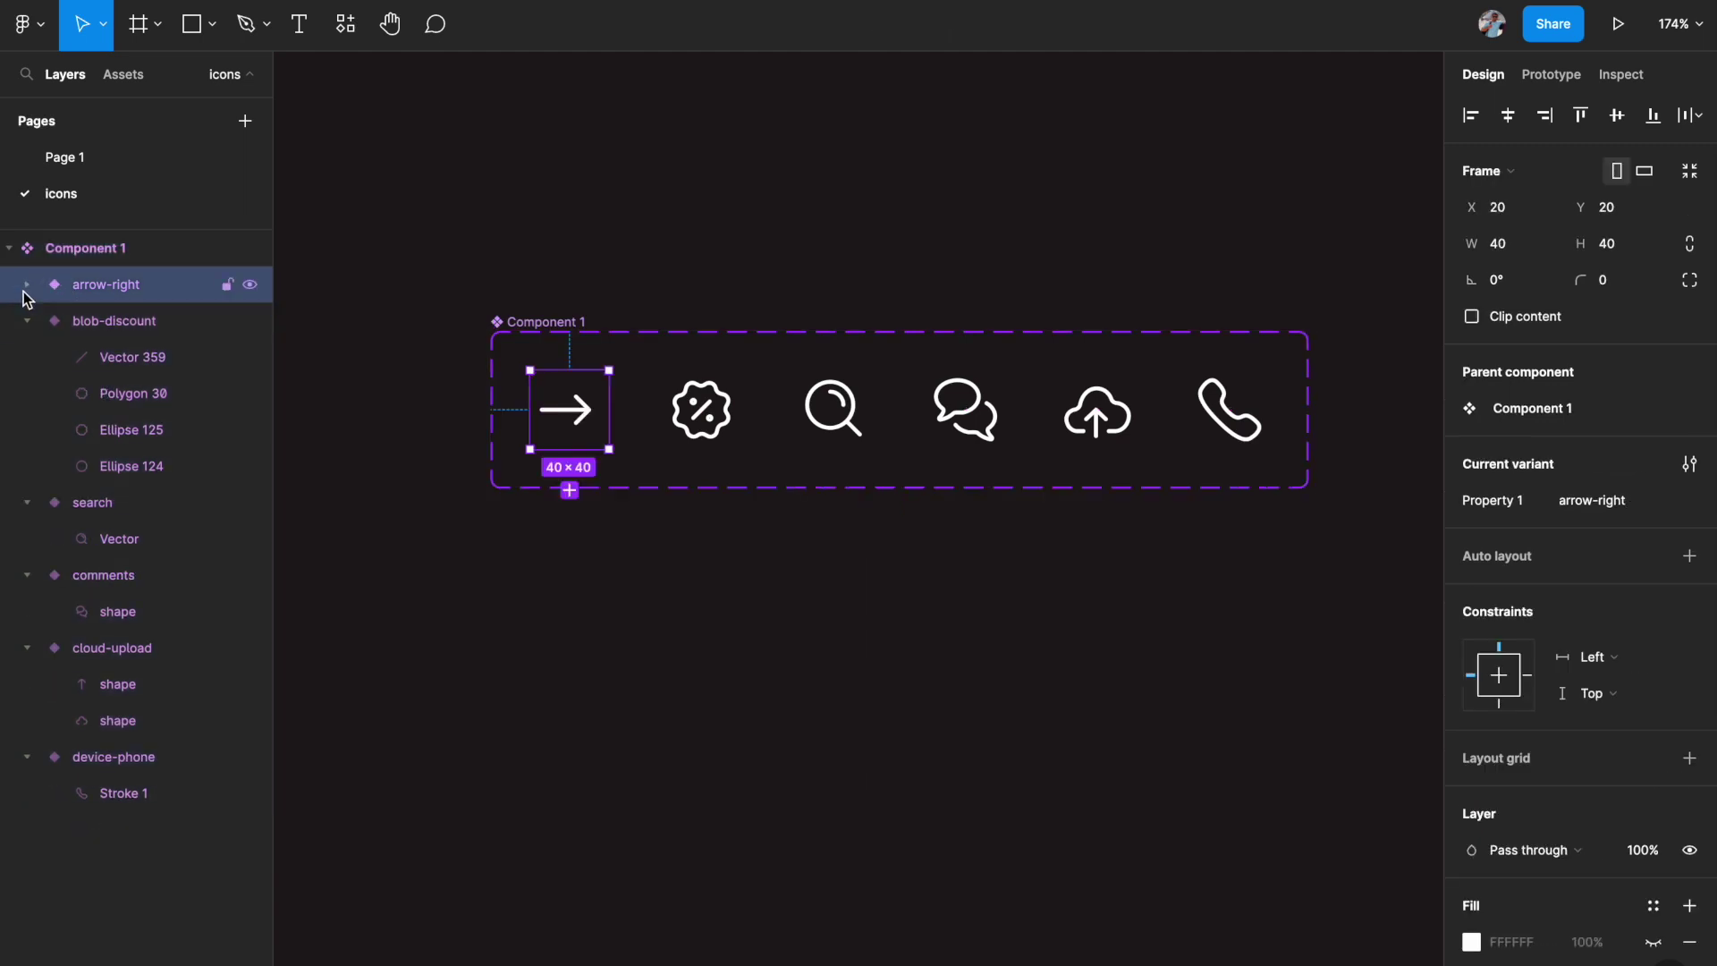
pyautogui.doubleClick(89, 249)
pyautogui.write('icons')
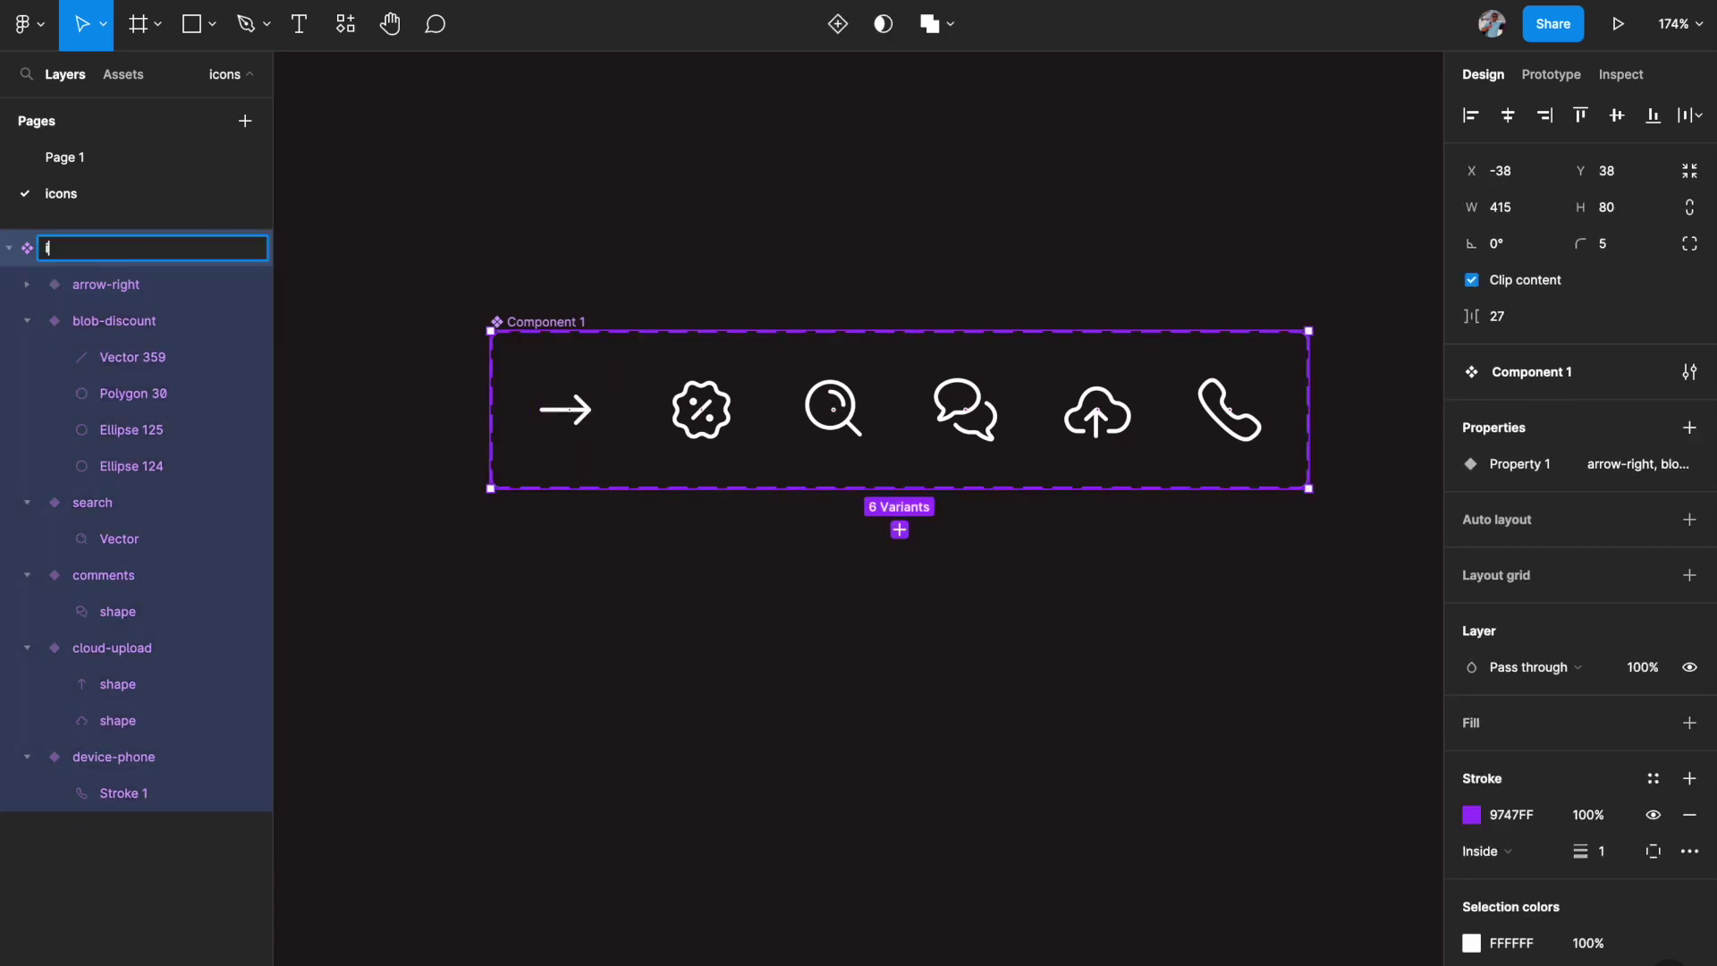
pyautogui.press('Return')
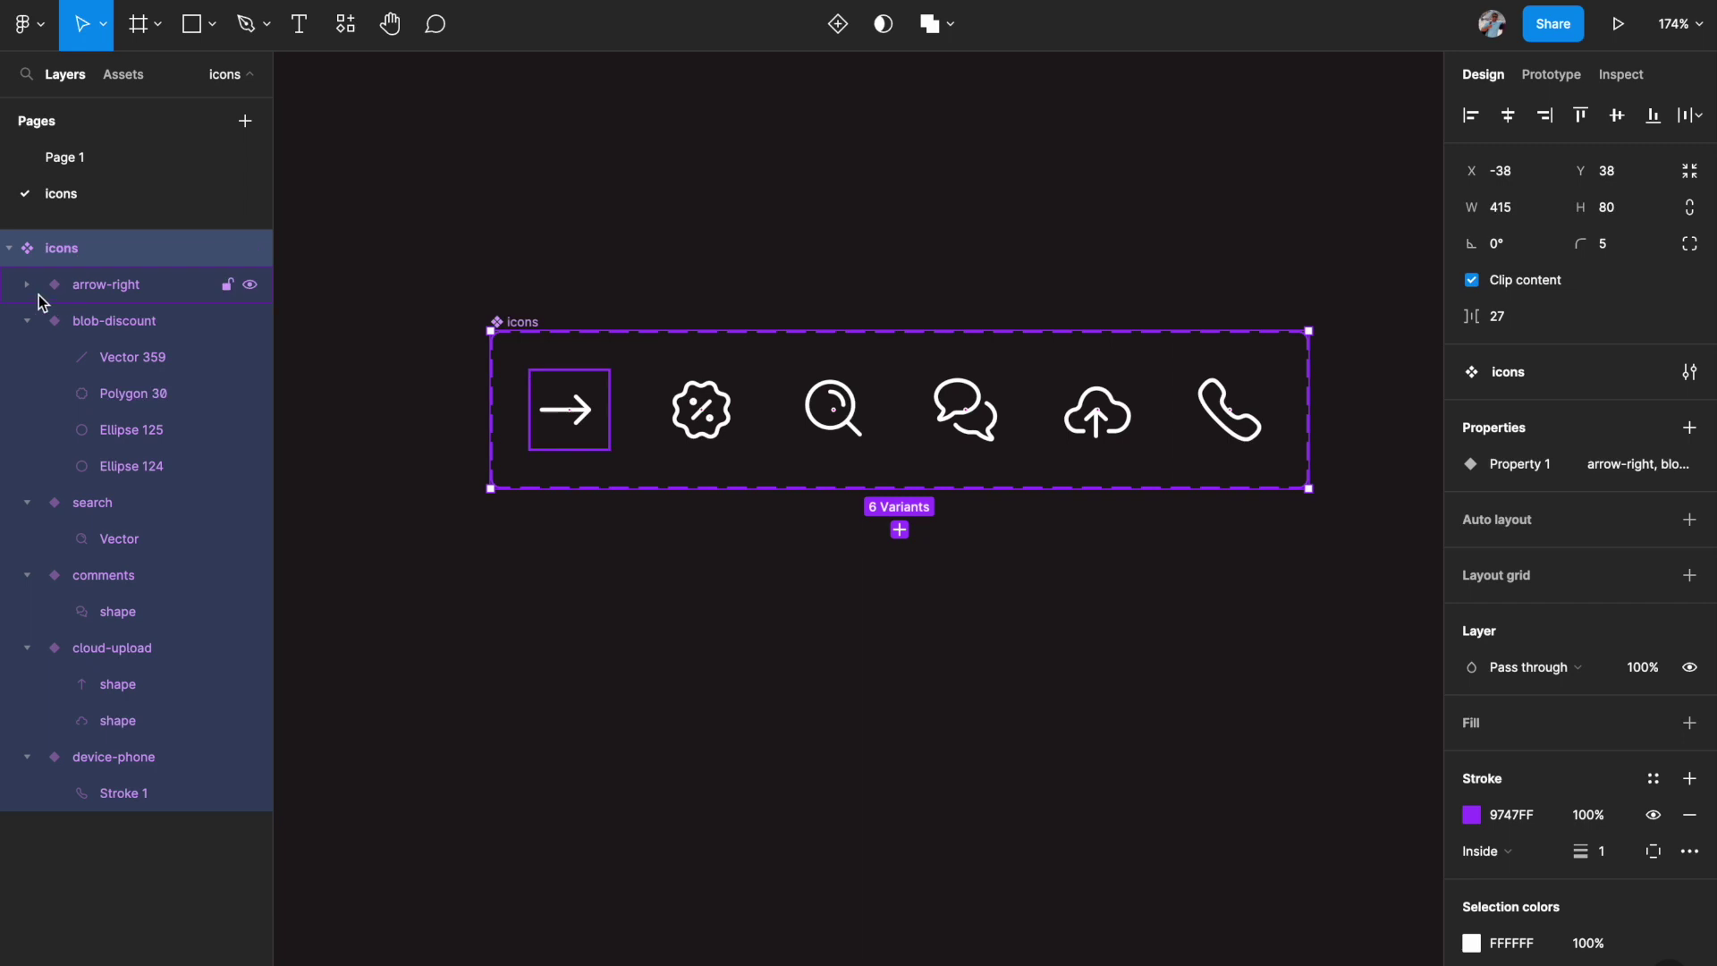
# Collapse the sublayers of the variants from blob-discount to device-phone and deselect the component set.
pyautogui.click(27, 320)
pyautogui.click(27, 357)
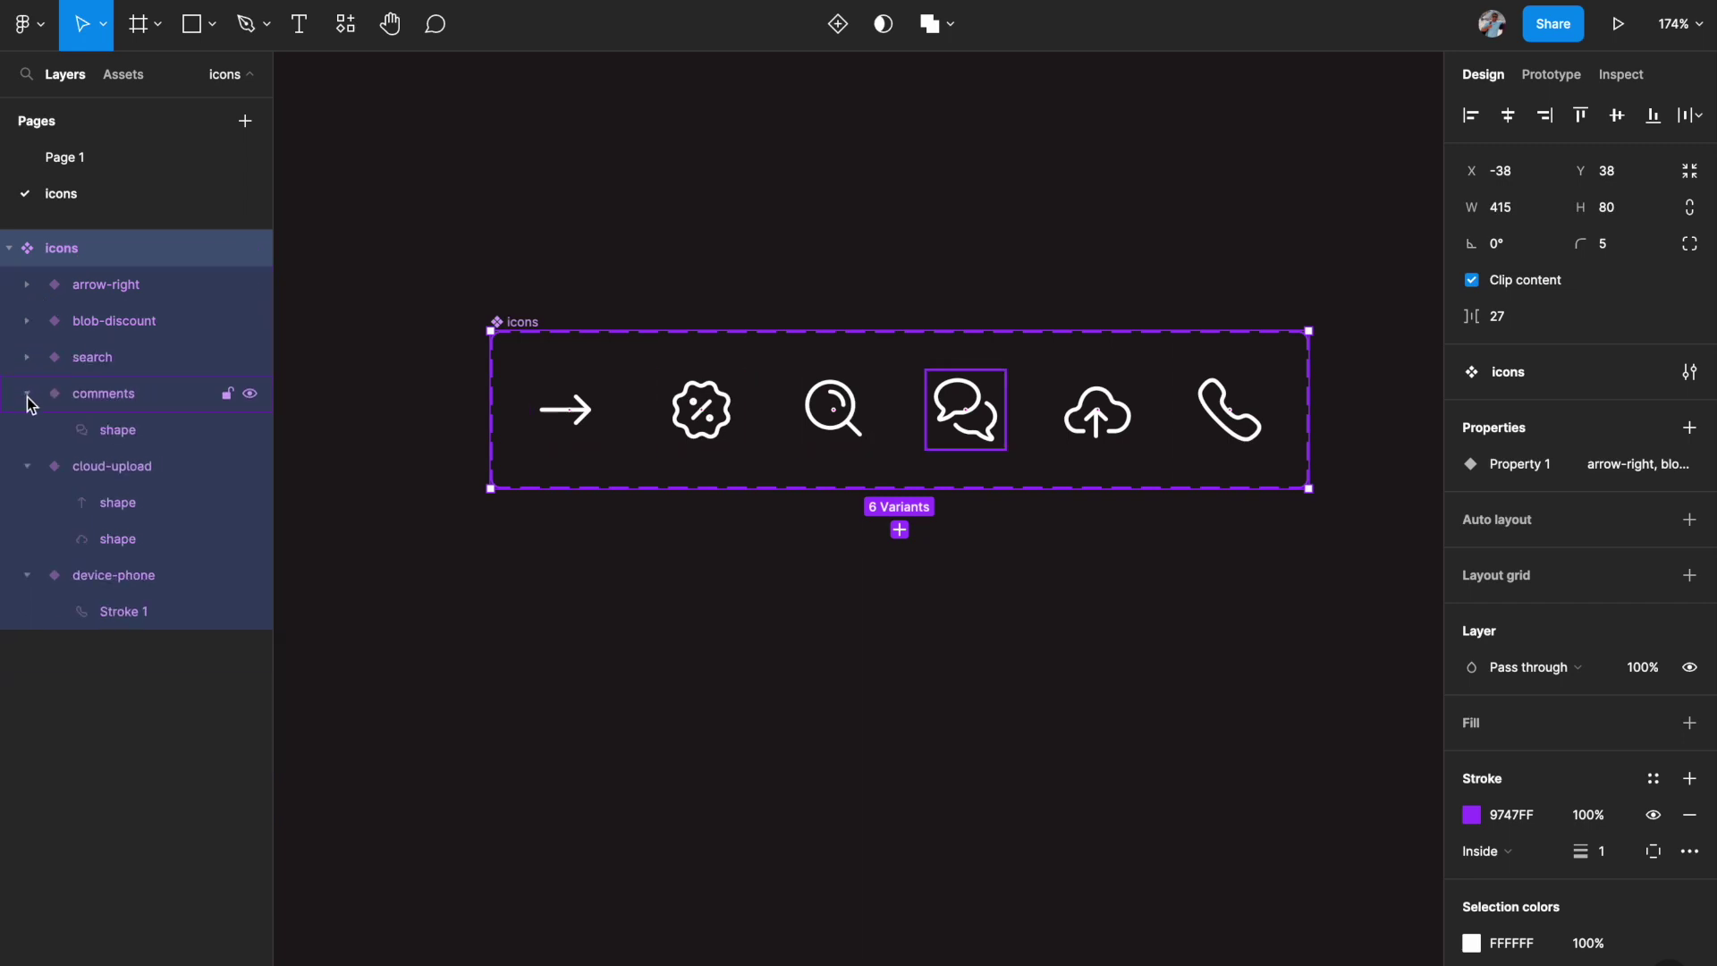
pyautogui.click(27, 393)
pyautogui.click(27, 430)
pyautogui.click(27, 466)
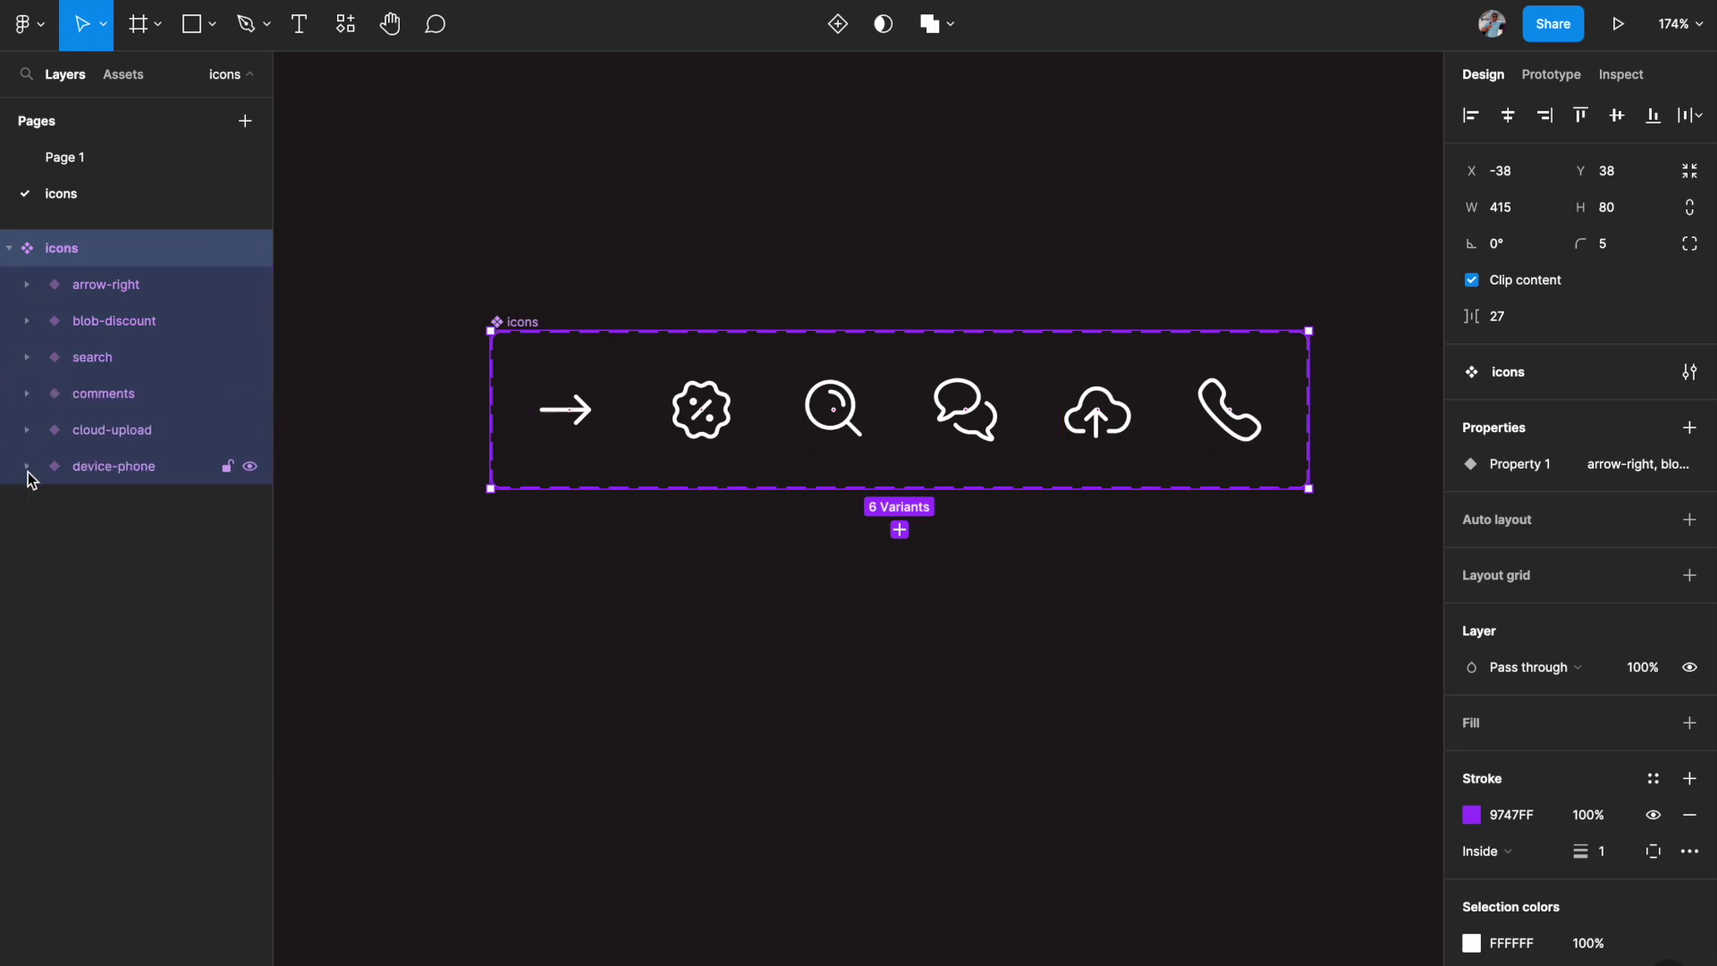
pyautogui.click(519, 631)
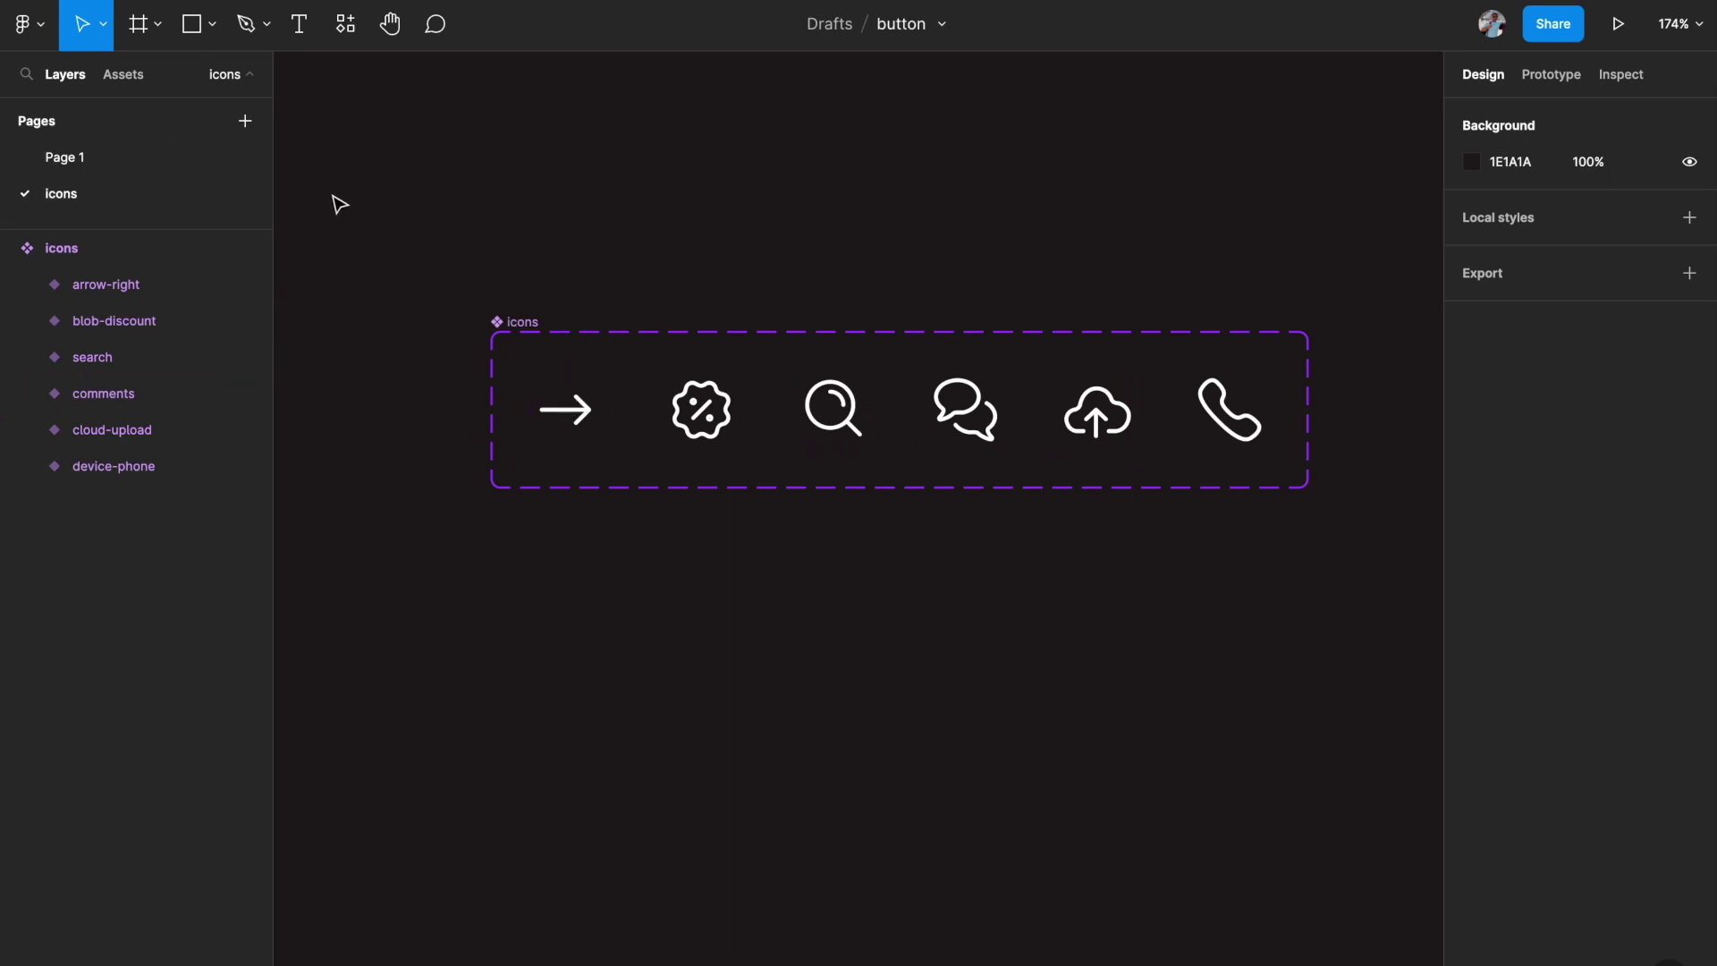
# Check the icons component among the file's local components and return to Page 1.
pyautogui.click(132, 89)
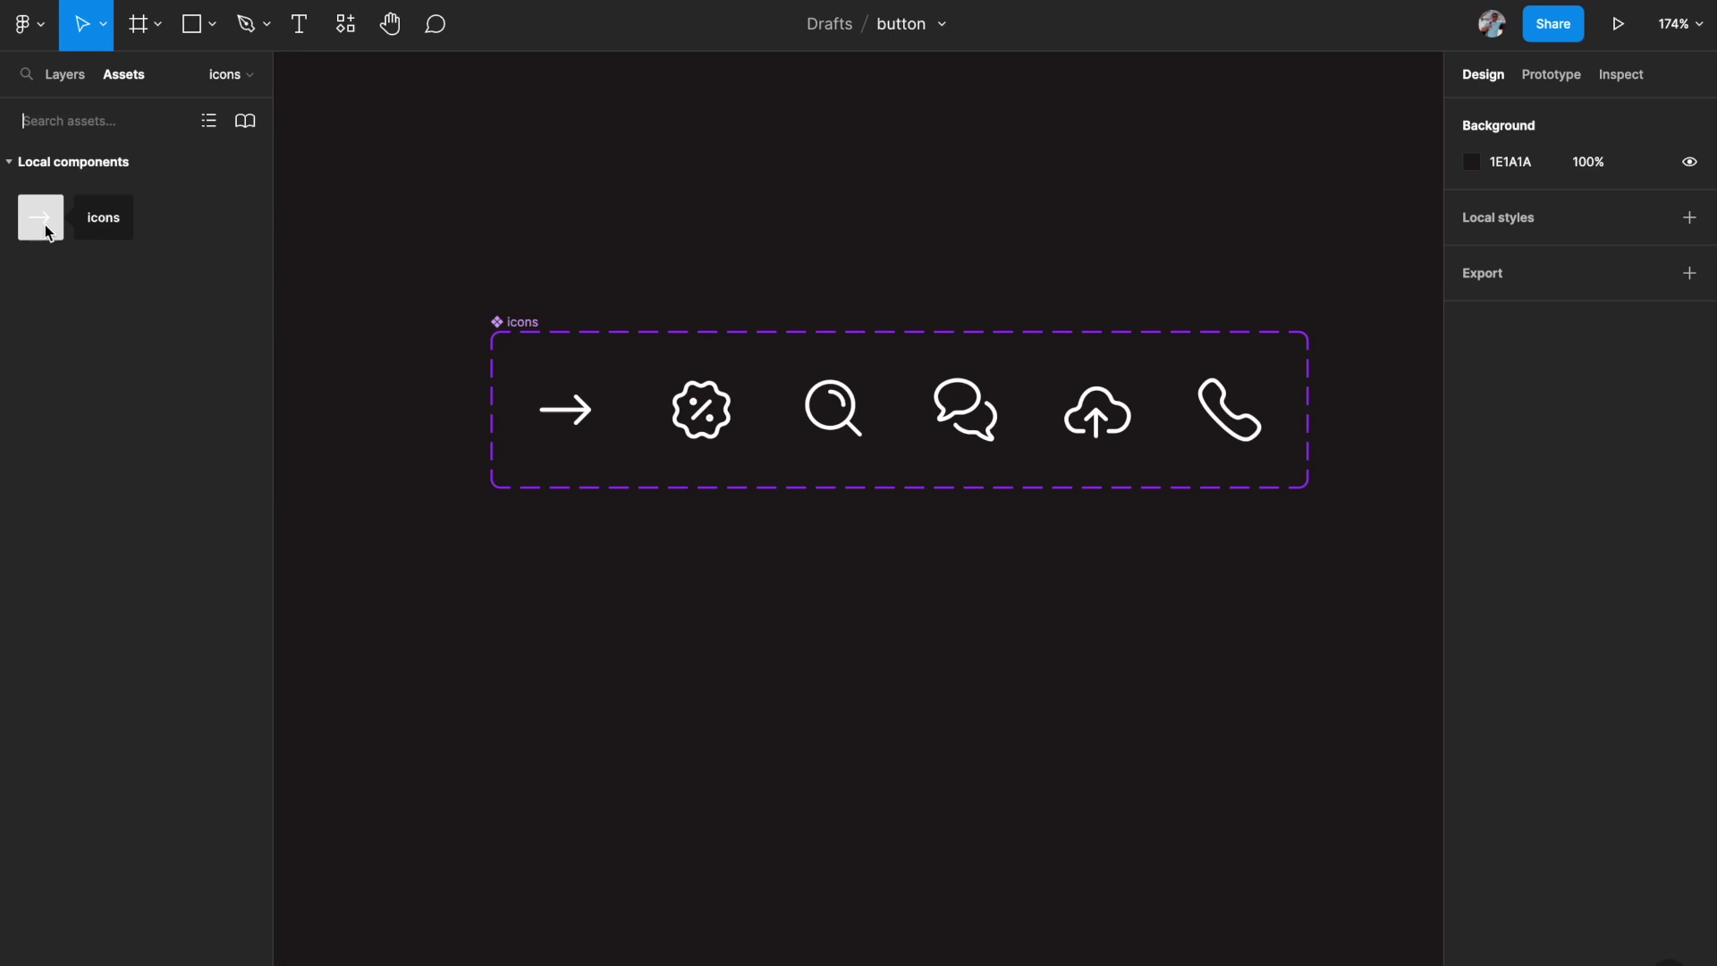
pyautogui.click(68, 79)
pyautogui.click(67, 157)
pyautogui.hotkey('shift', '1')
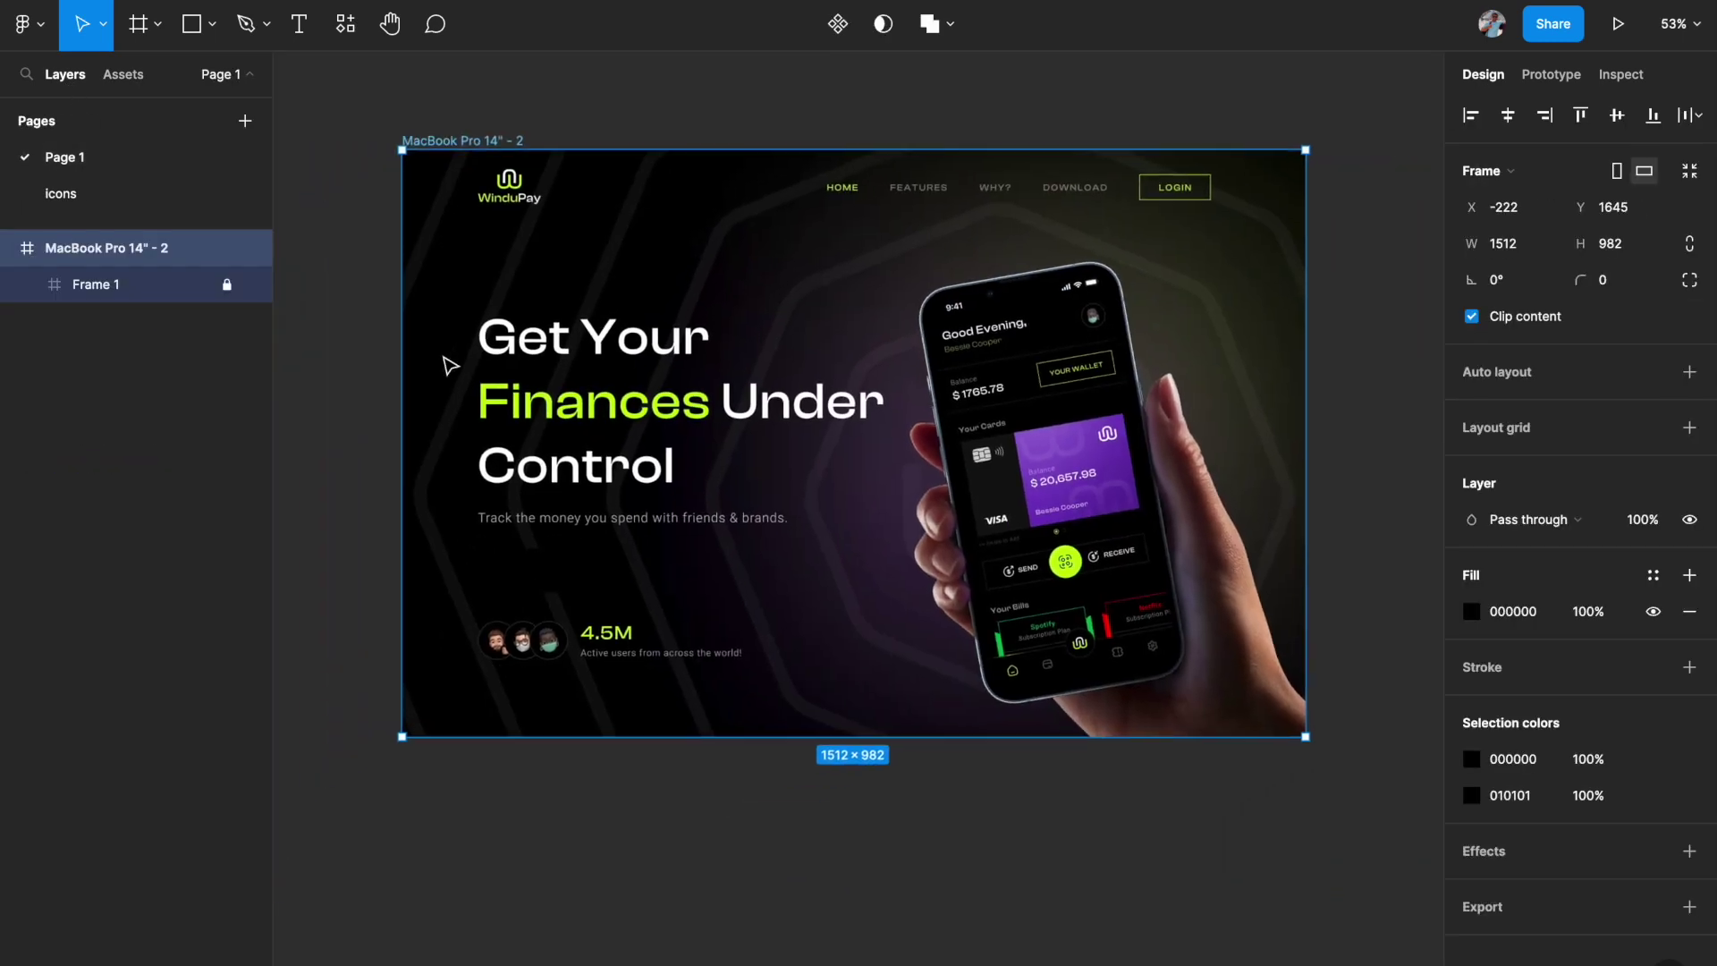
# Add the text "Get Started" below the hero tagline and shift it left to about X 139, Y 691.
pyautogui.scroll(2, 512, 546)
pyautogui.scroll(5, 512, 546)
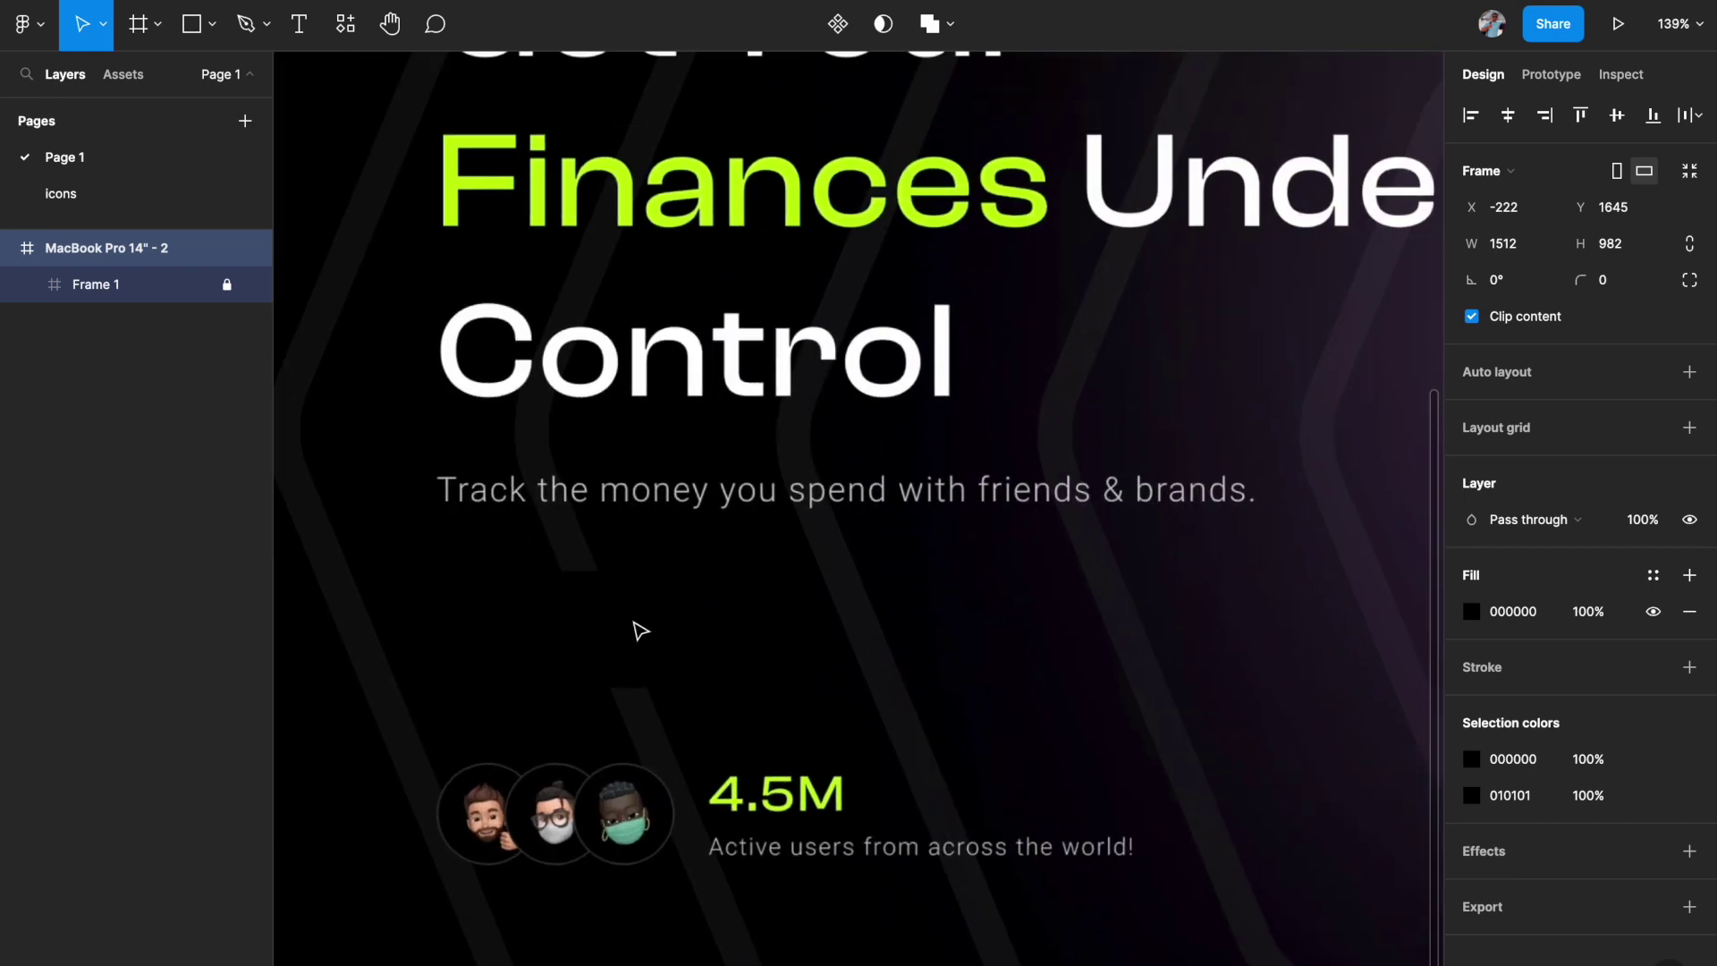
pyautogui.press('t')
pyautogui.click(543, 616)
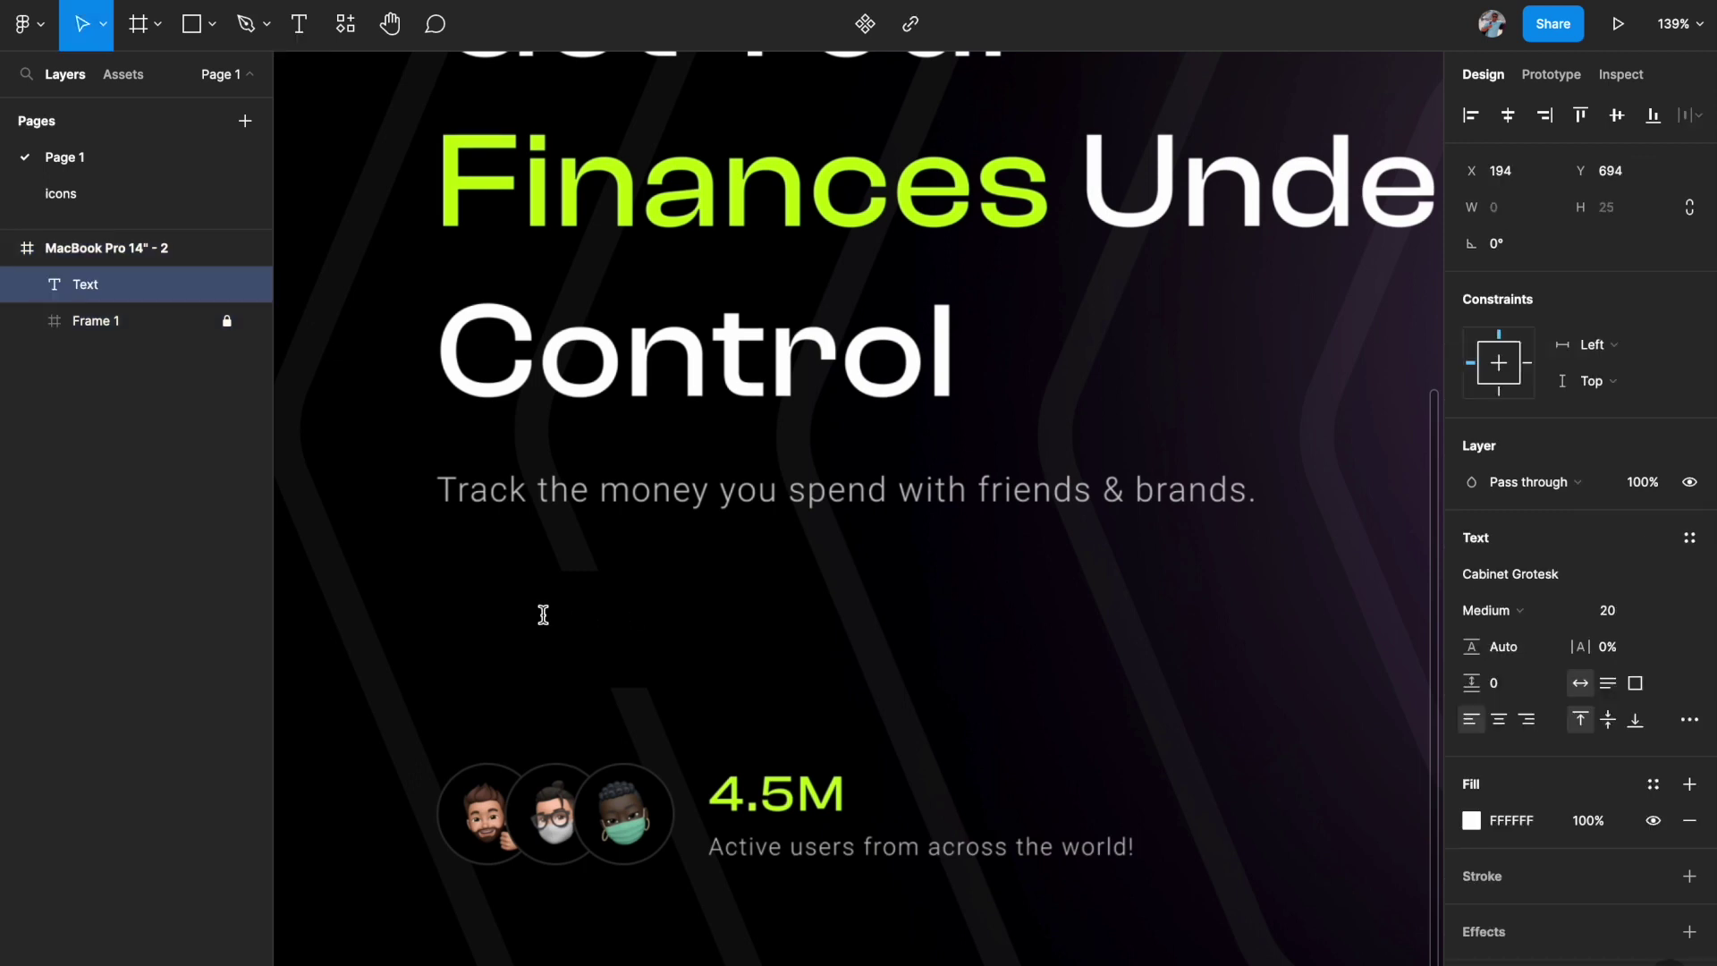
pyautogui.write('Get Started')
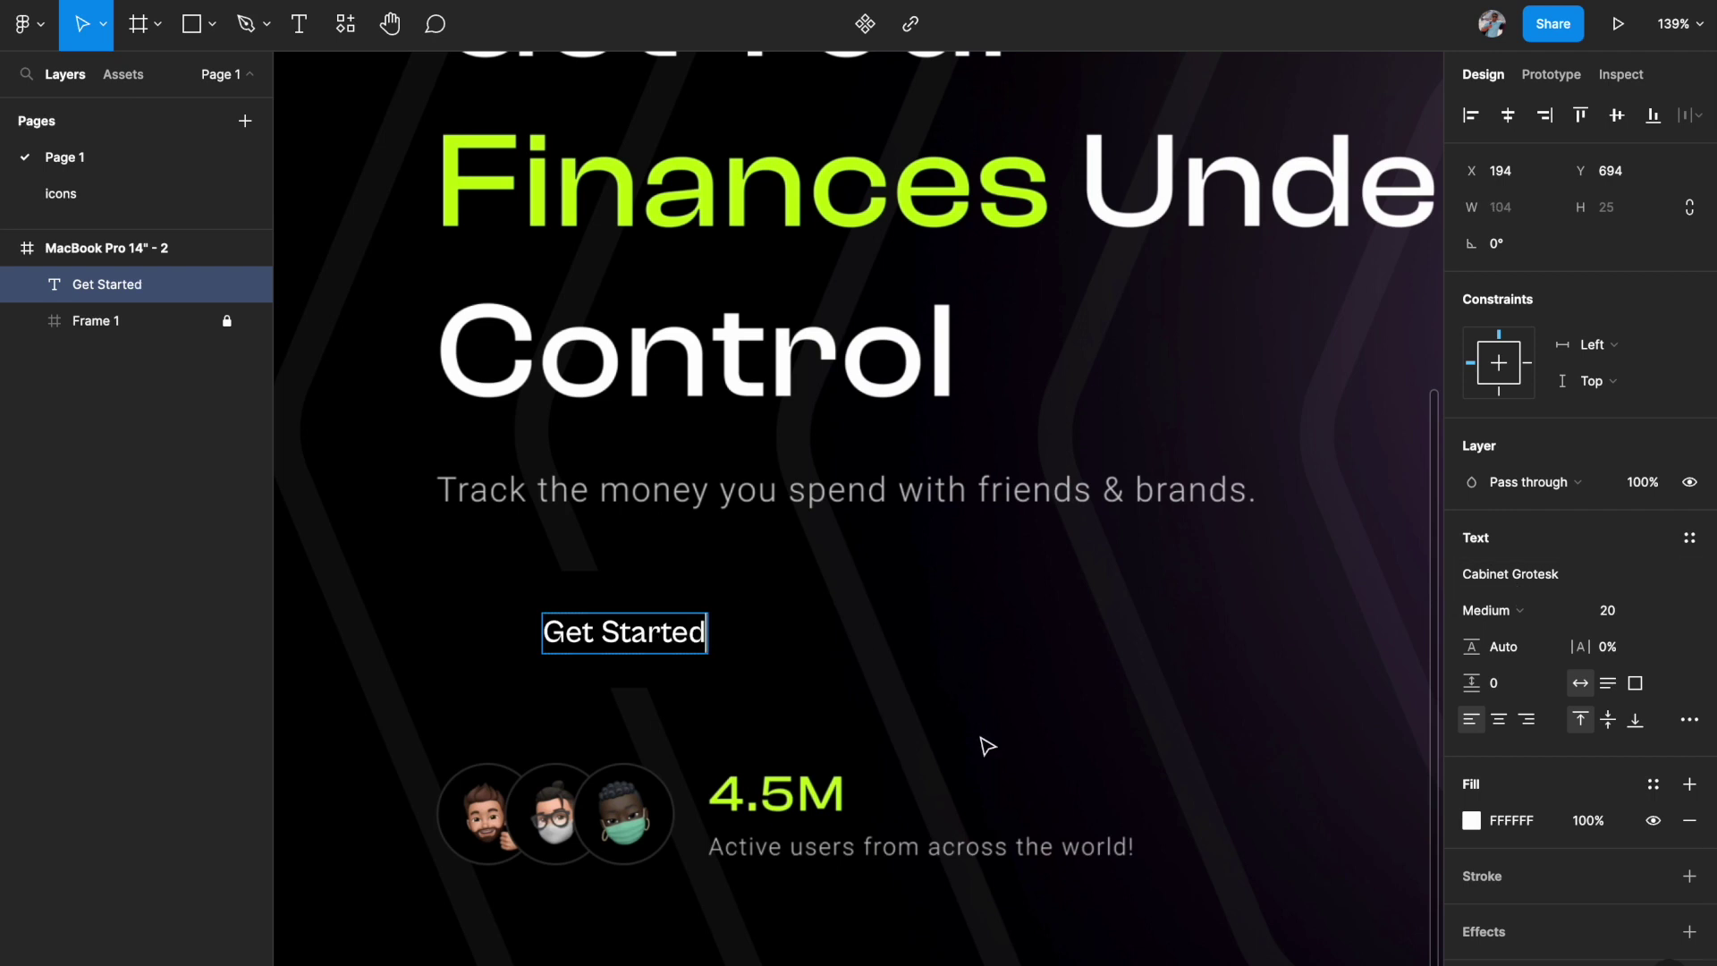
pyautogui.press('Escape')
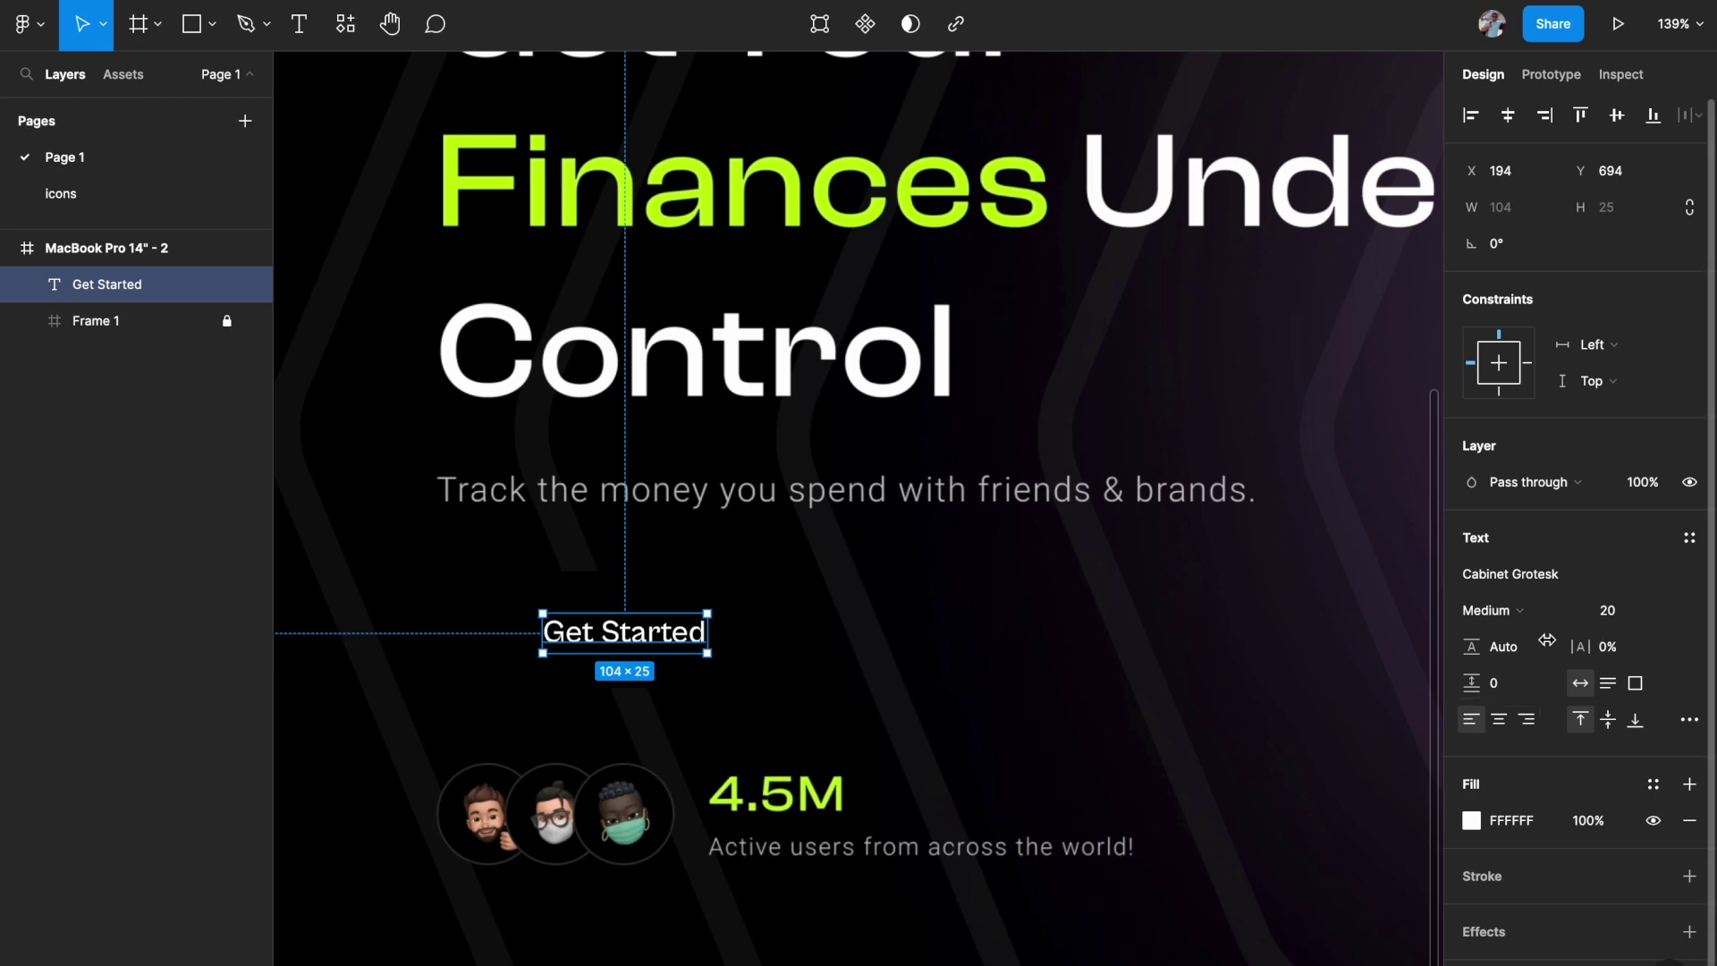
pyautogui.scroll(-3, 1027, 682)
pyautogui.scroll(-1, 1020, 679)
pyautogui.moveTo(747, 593); pyautogui.dragTo(680, 590)
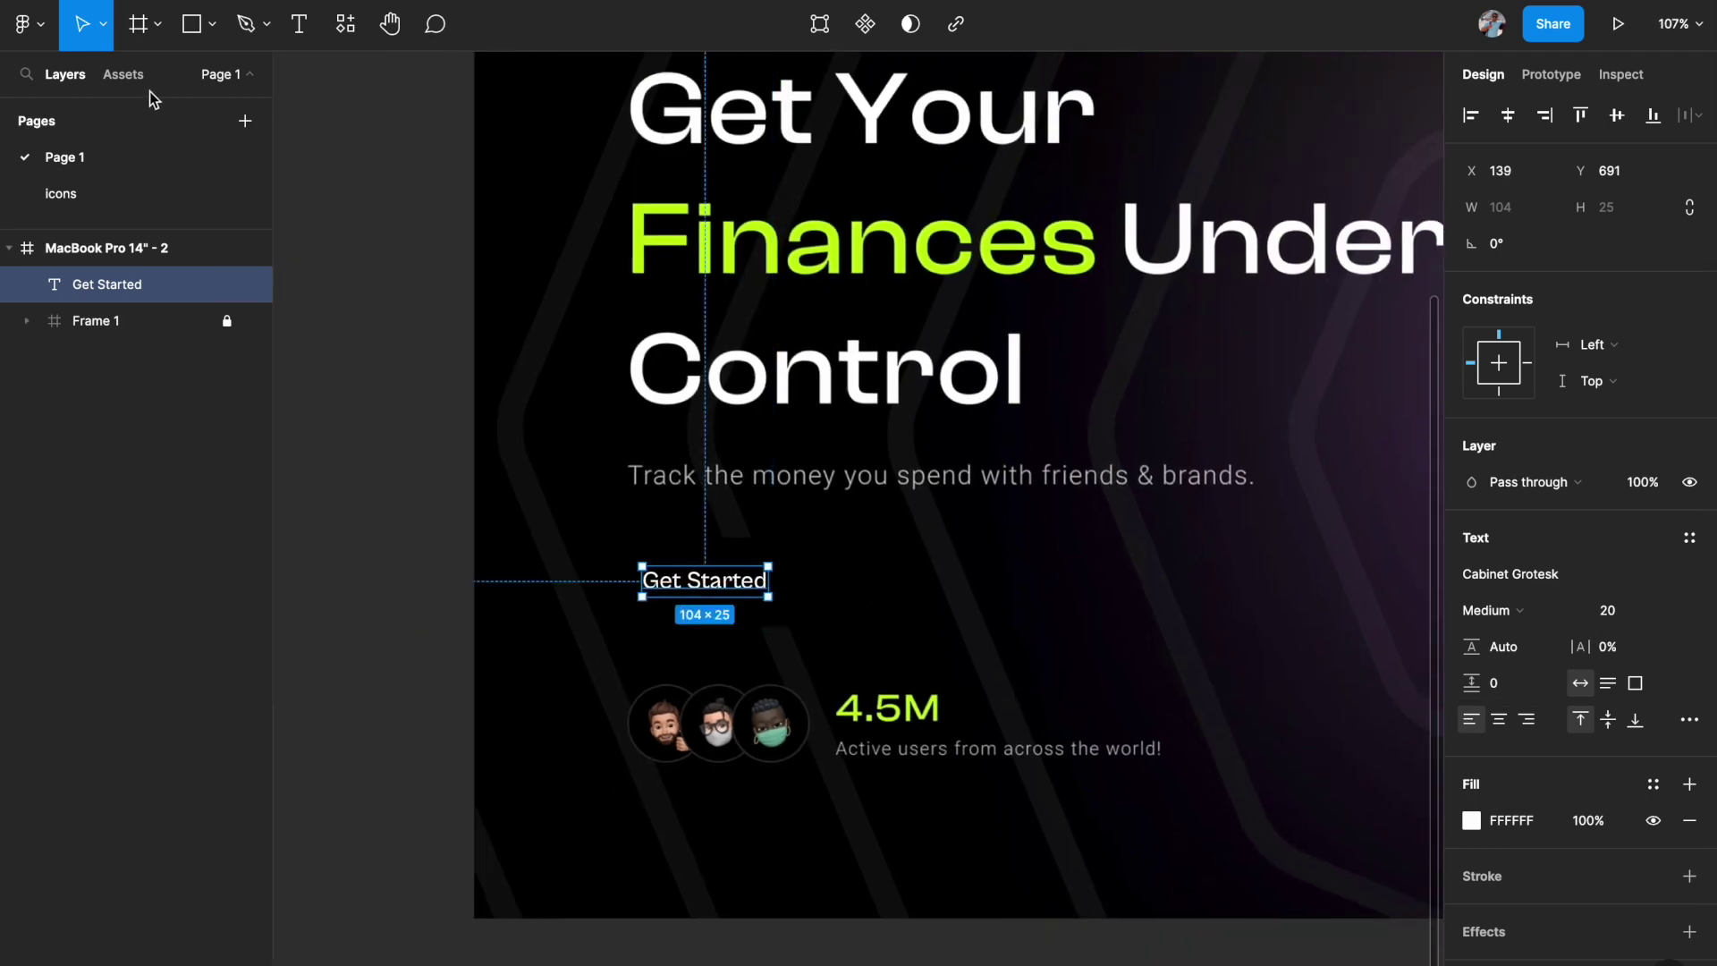
# Place an arrow-right instance of the icons component directly to the right of the Get Started text.
pyautogui.click(123, 74)
pyautogui.moveTo(41, 218); pyautogui.dragTo(806, 589)
pyautogui.scroll(3, 805, 595)
pyautogui.scroll(3, 807, 588)
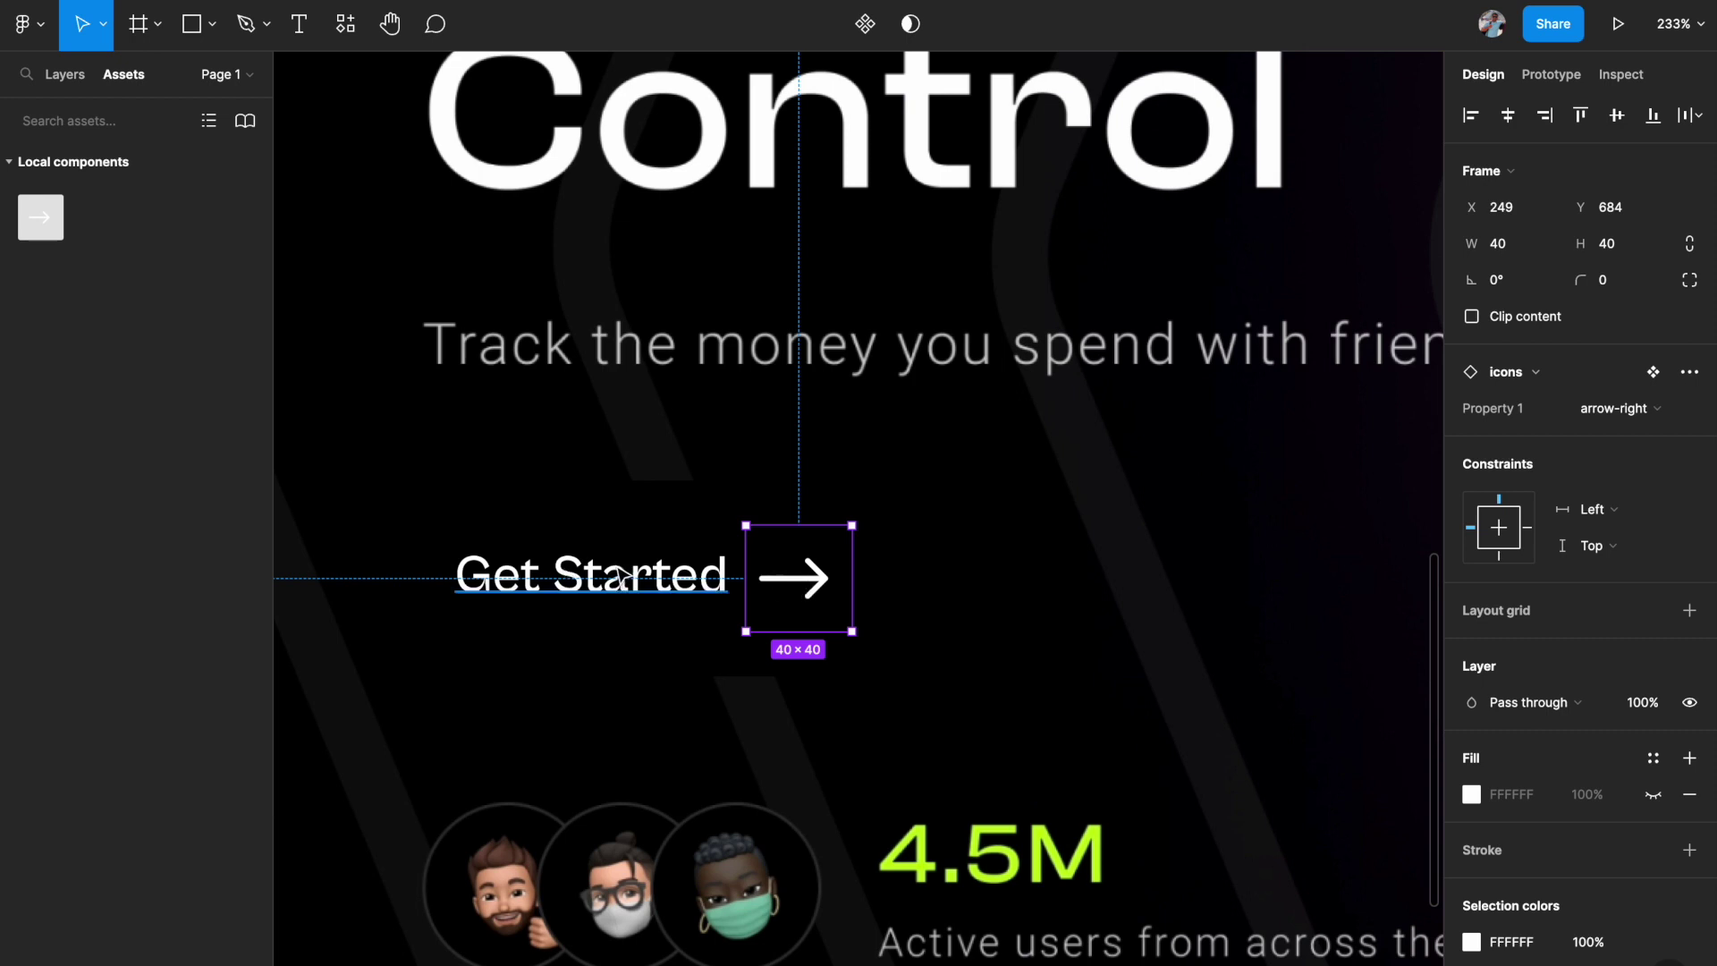
# Scale the arrow icon beside Get Started down to 20 × 20 and reselect it with the Move tool.
pyautogui.press('k')
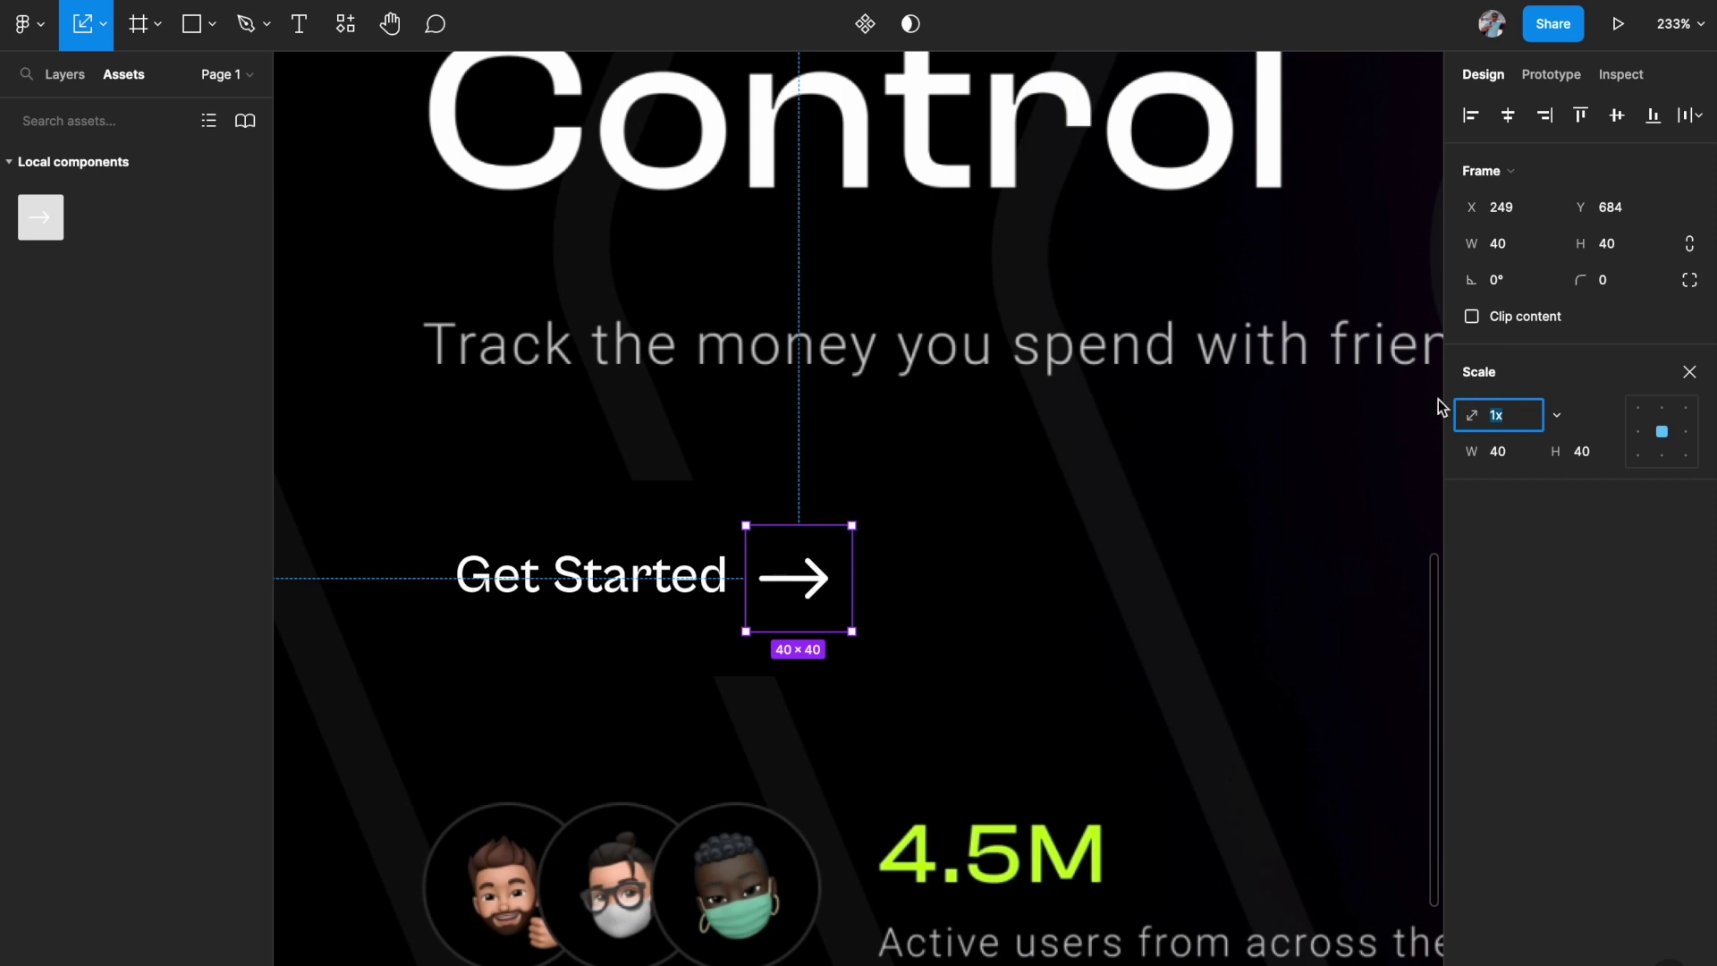
pyautogui.moveTo(852, 631); pyautogui.dragTo(782, 585)
pyautogui.click(846, 513)
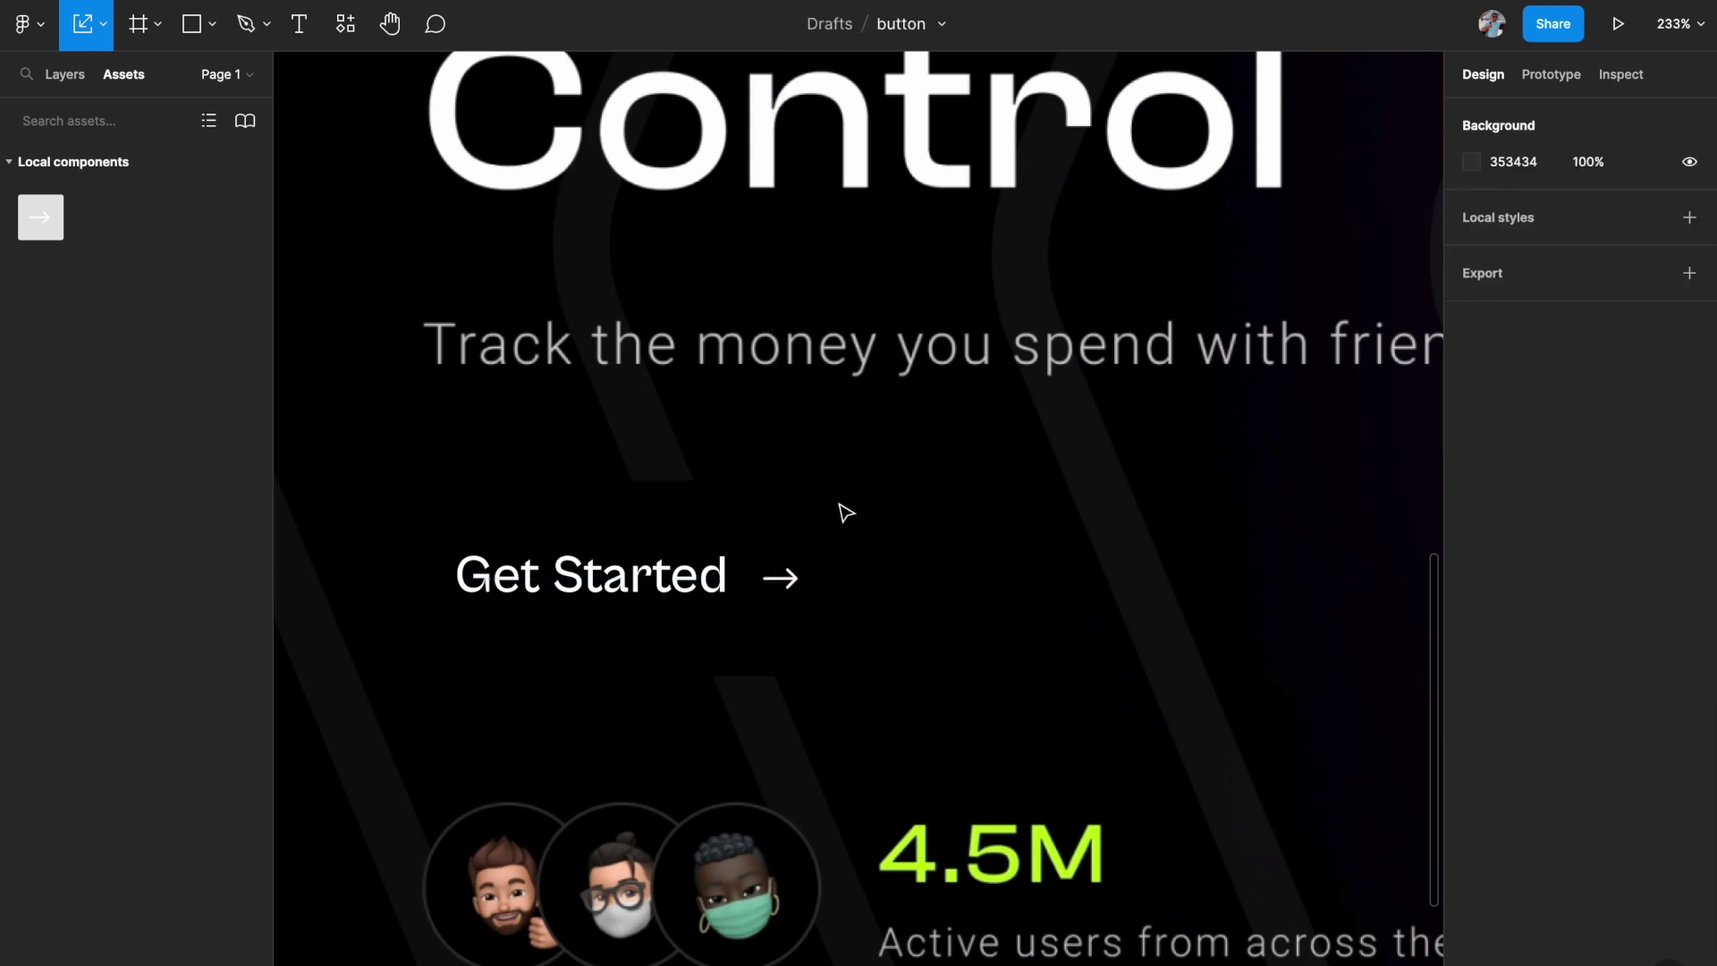
pyautogui.scroll(-2, 845, 512)
pyautogui.hscroll(-2, 846, 512)
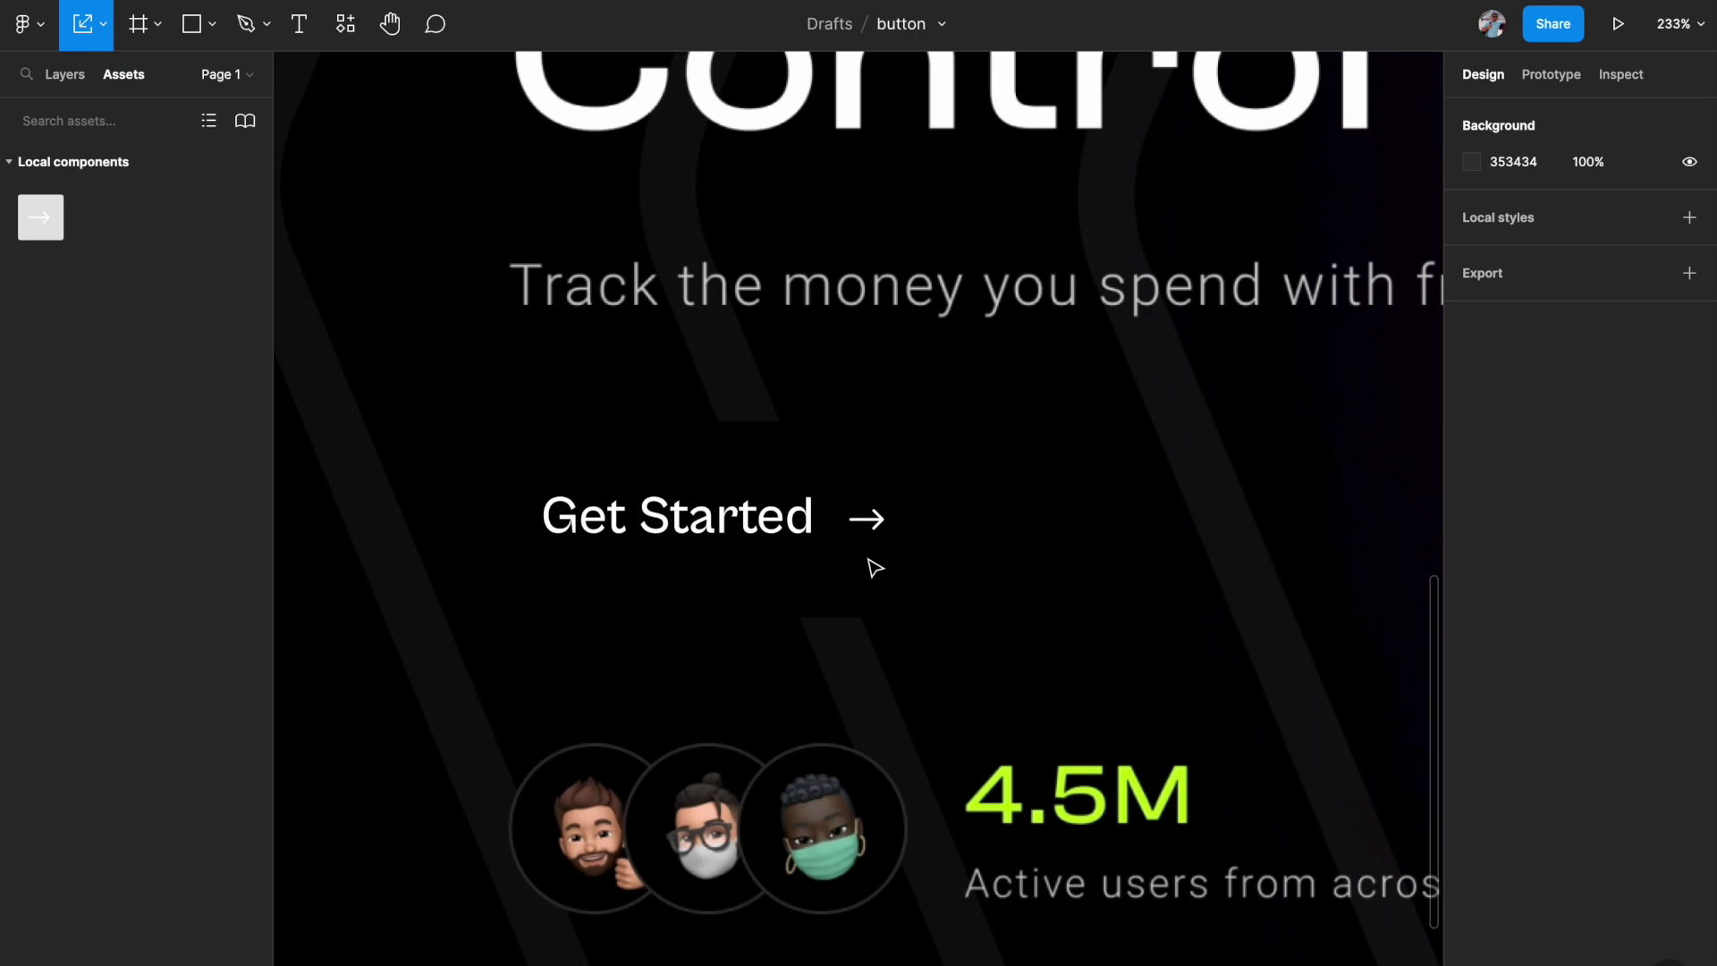
pyautogui.click(874, 535)
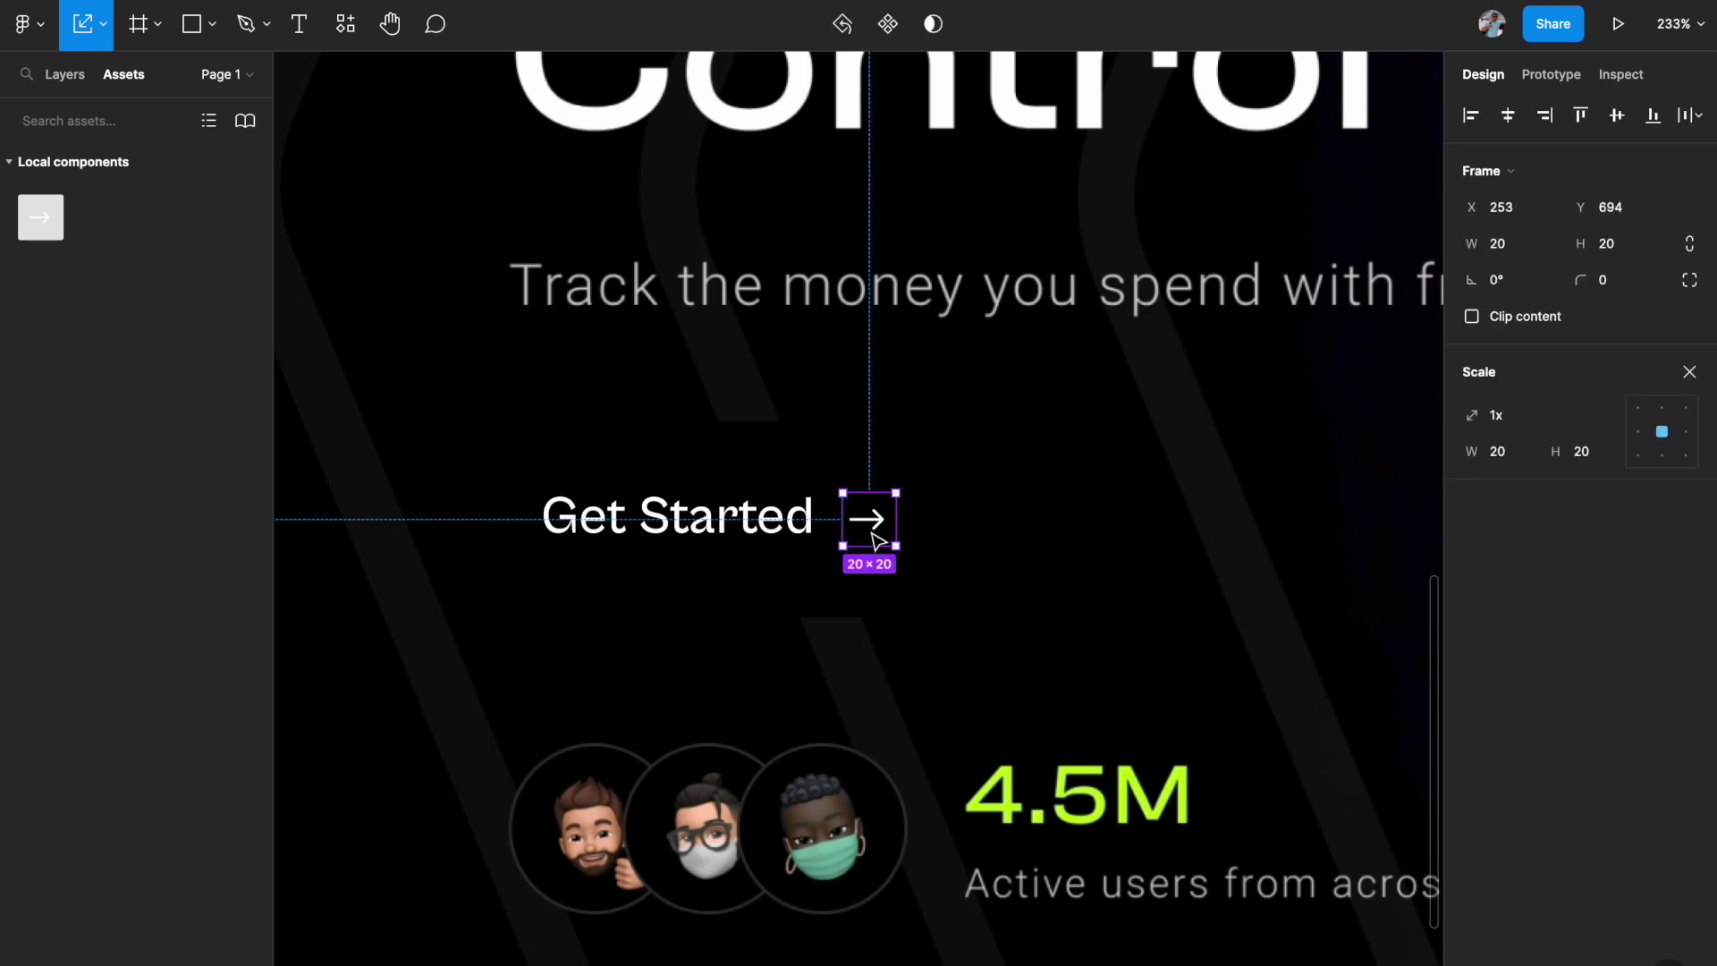
pyautogui.press('v')
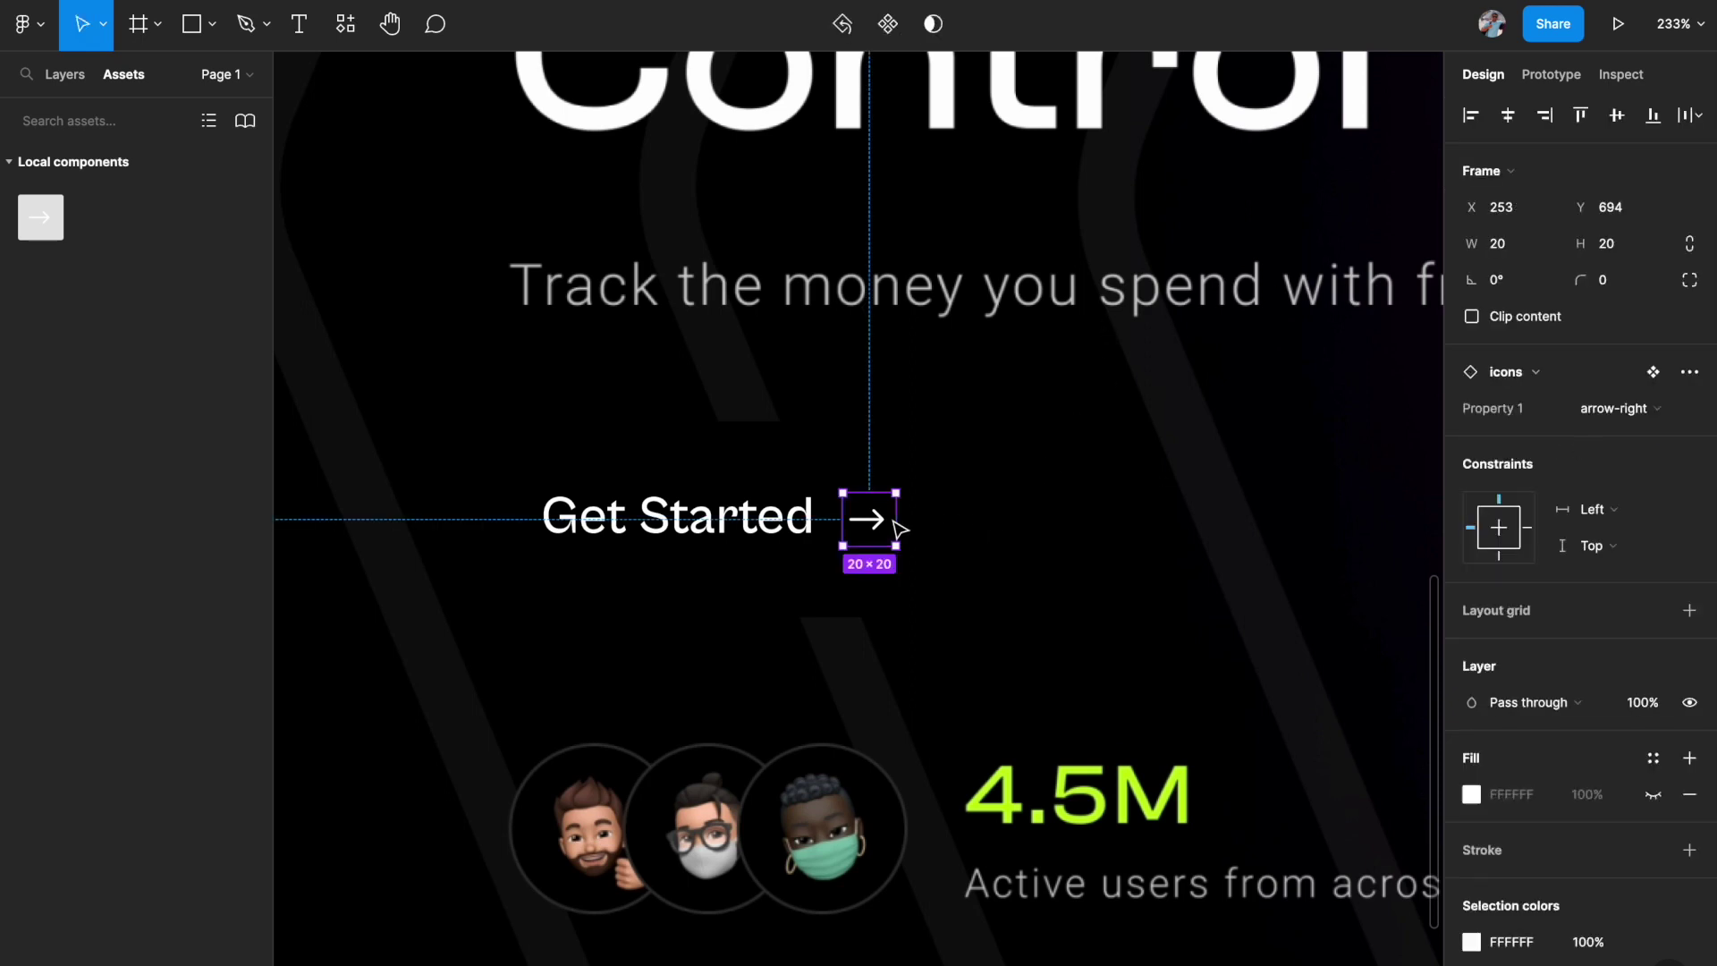
# Try other variants on the icon instance beside Get Started, such as blob-discount and search, and switch it back to arrow-right.
pyautogui.click(1648, 412)
pyautogui.click(1641, 435)
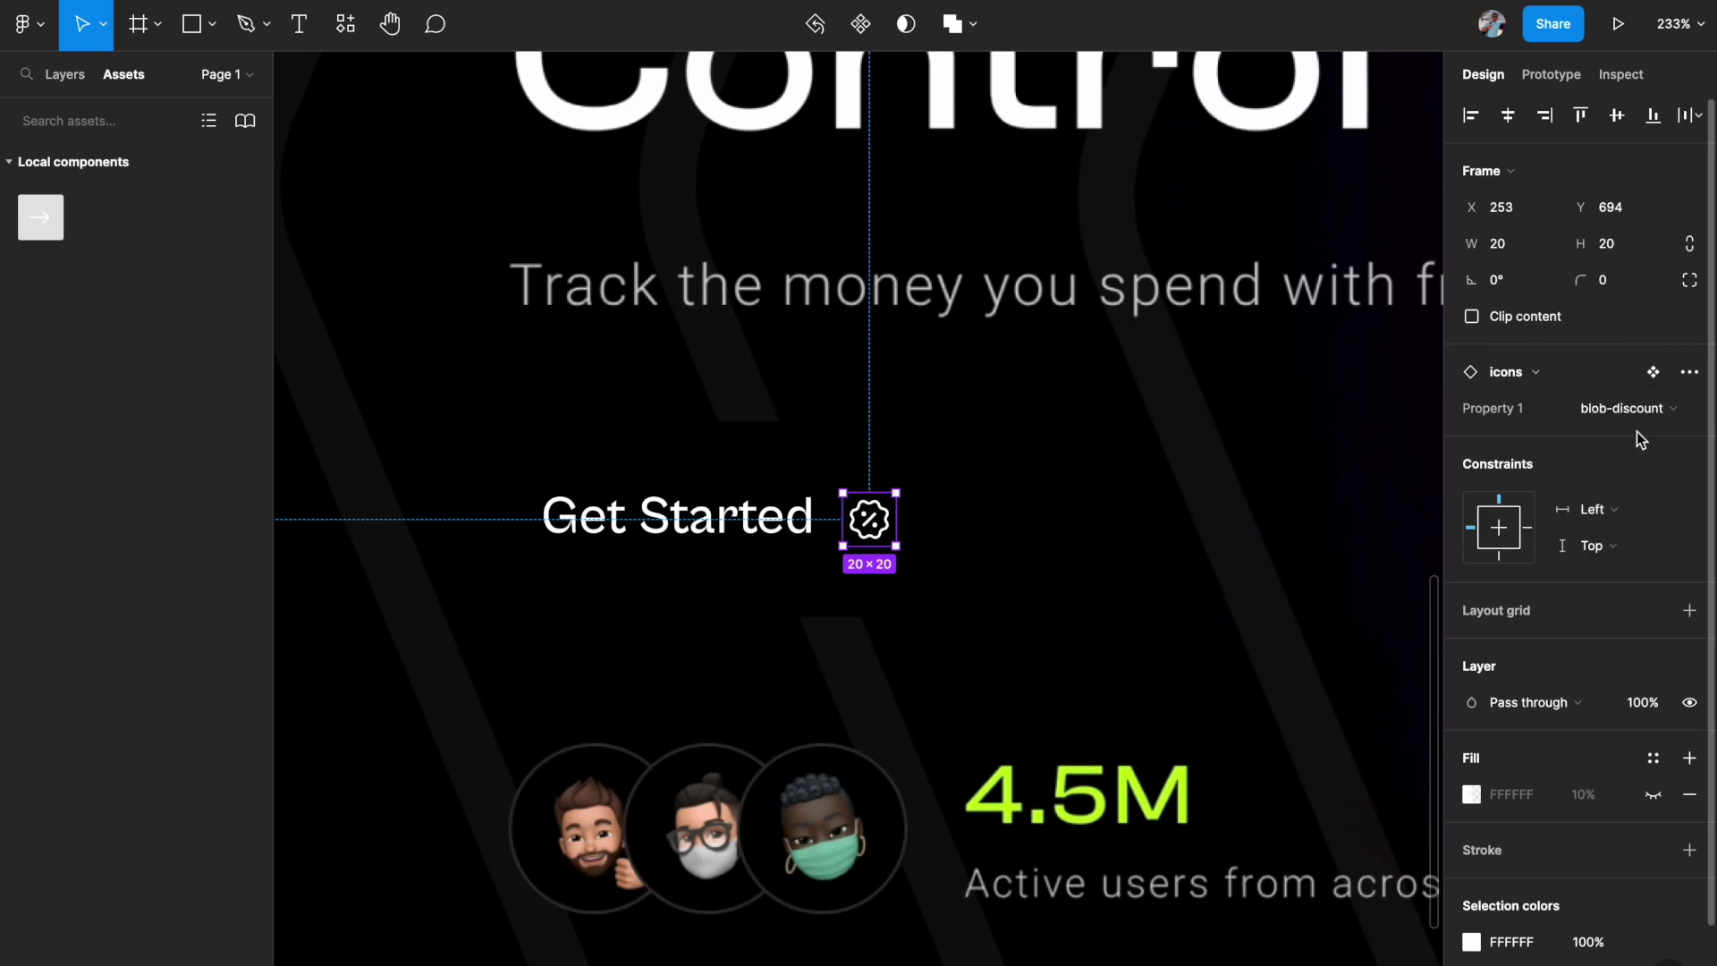
pyautogui.click(1647, 410)
pyautogui.click(1626, 459)
pyautogui.click(1629, 417)
pyautogui.click(1620, 460)
pyautogui.click(1630, 413)
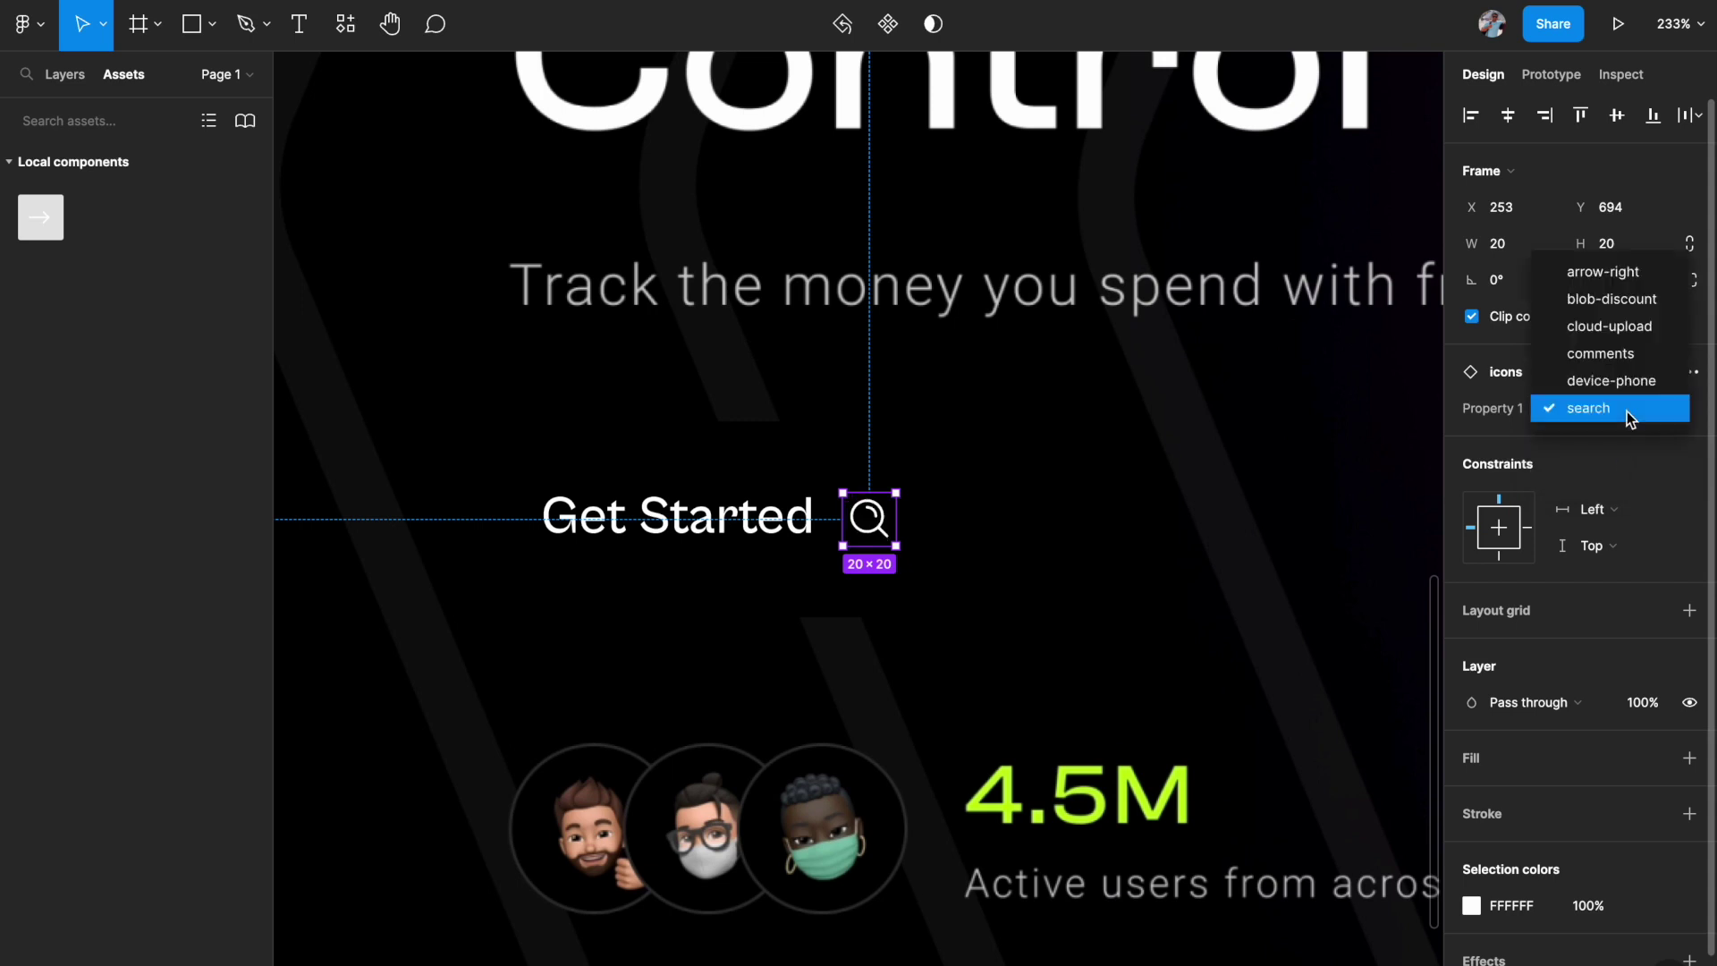
pyautogui.click(1604, 274)
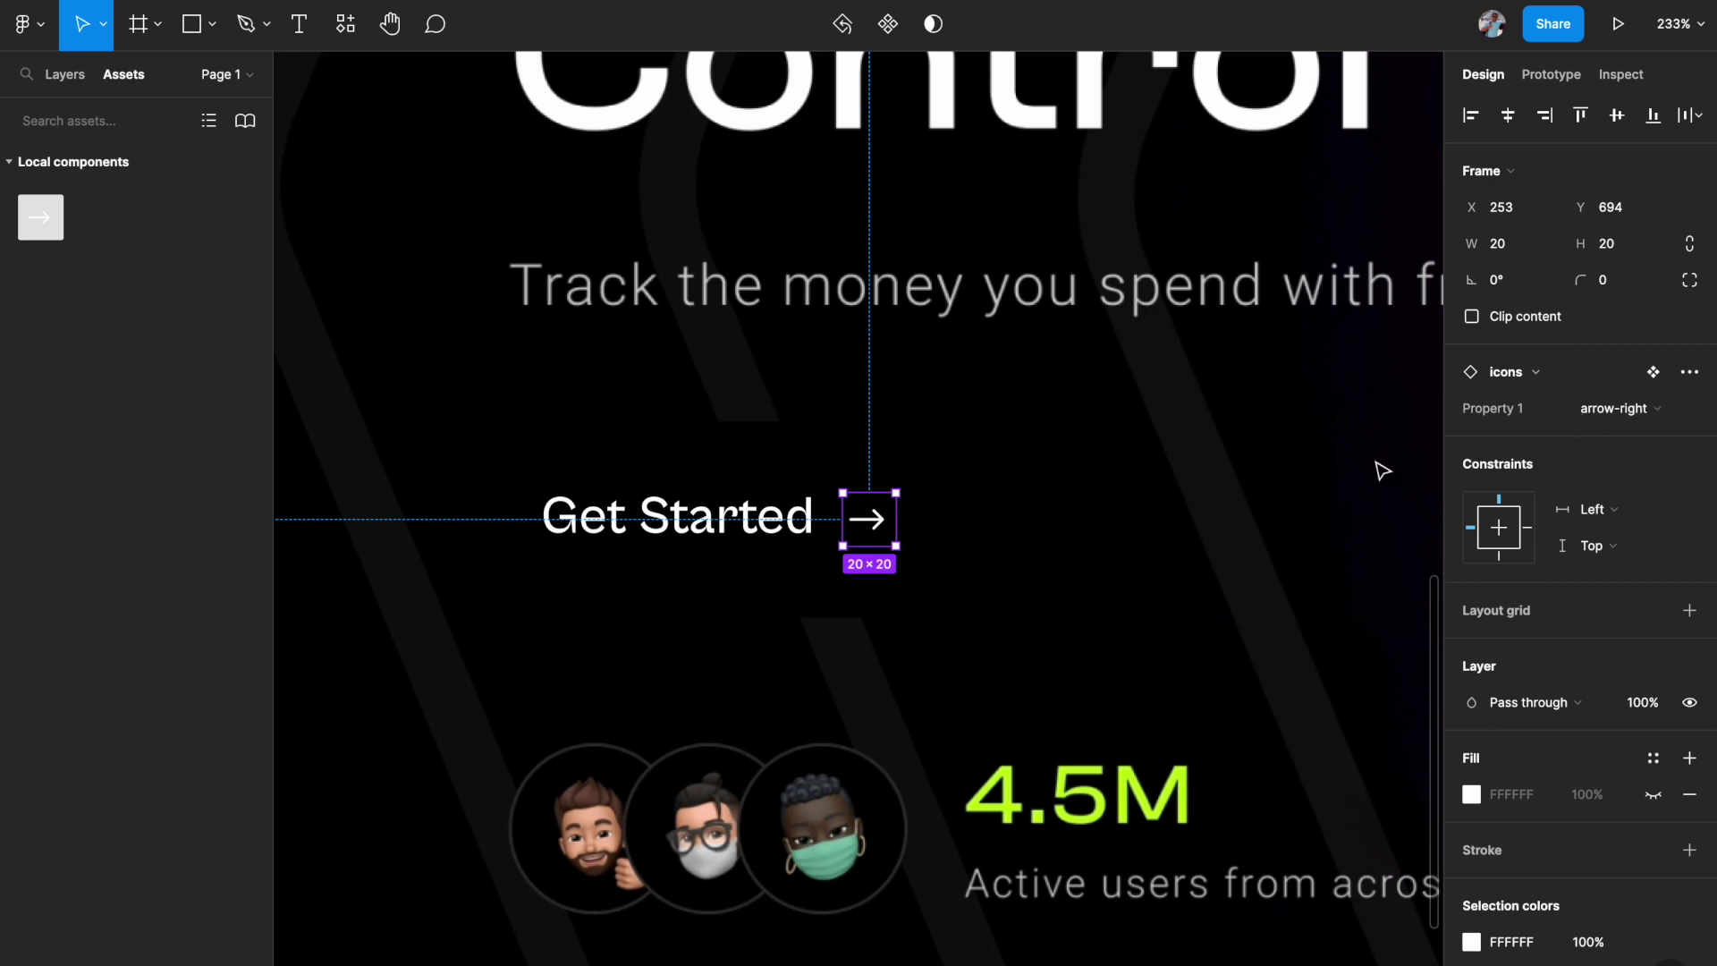
# Wrap the Get Started text and the arrow icon together in a horizontal auto layout frame and show the layer list.
pyautogui.click(1265, 483)
pyautogui.scroll(-3, 1265, 483)
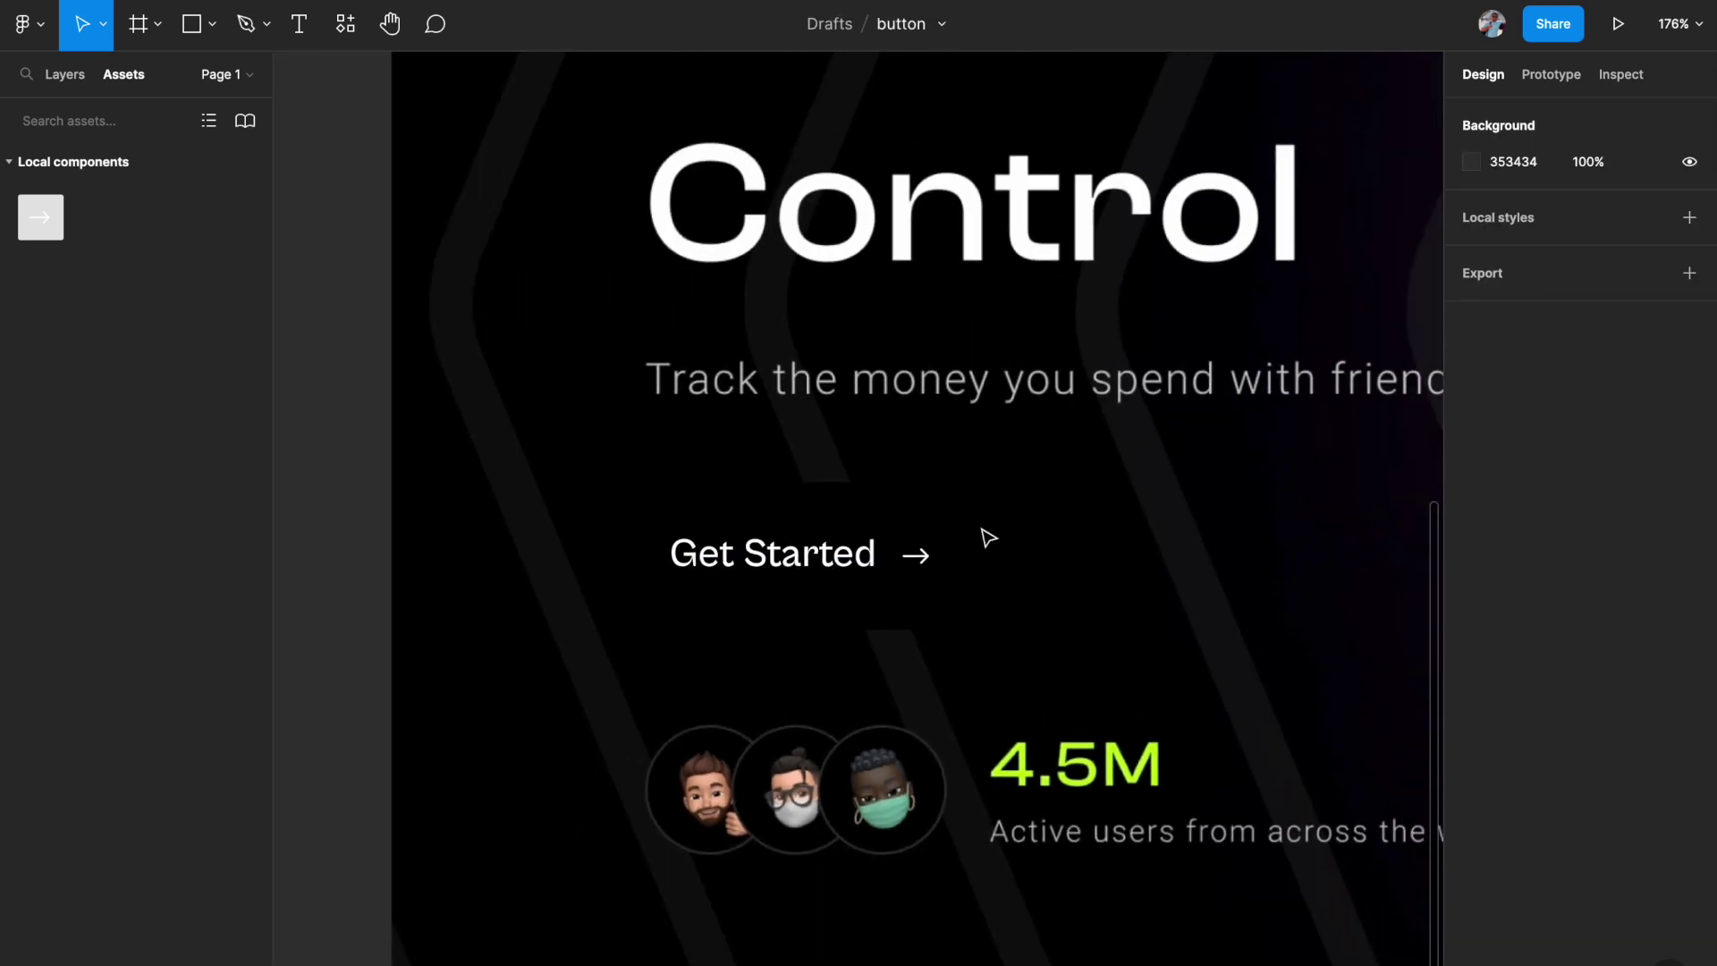
pyautogui.click(917, 555)
pyautogui.keyDown('shift'); pyautogui.click(832, 573); pyautogui.keyUp('shift')
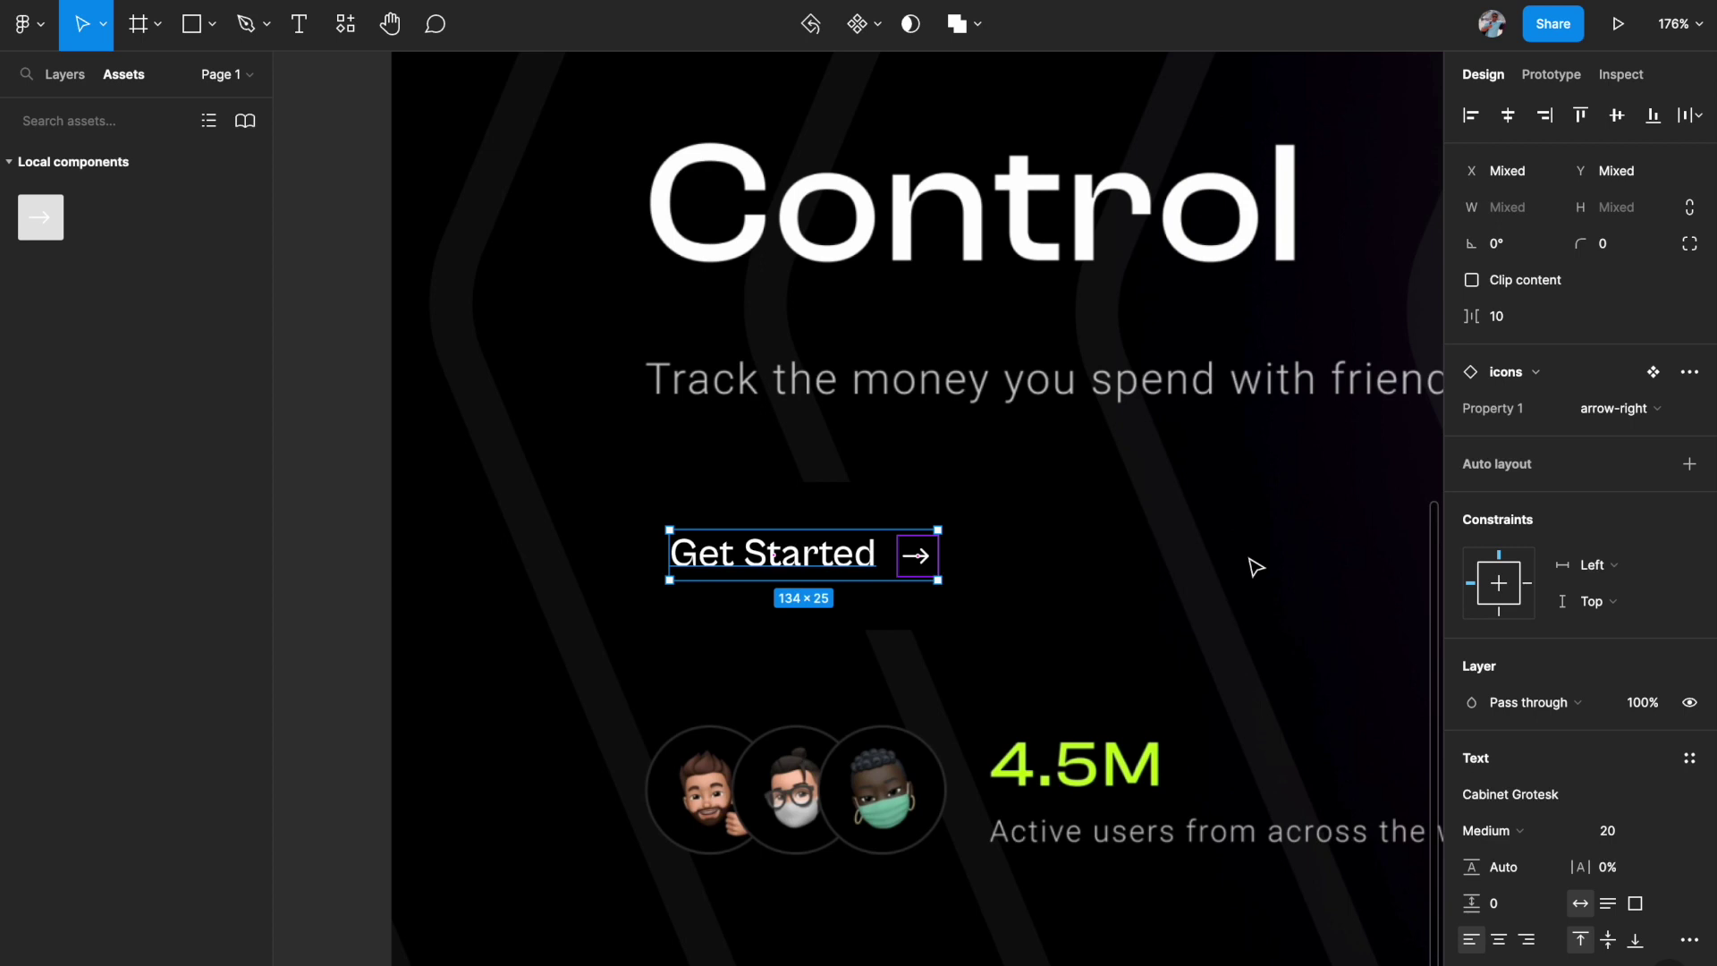
pyautogui.hotkey('shift', 'a')
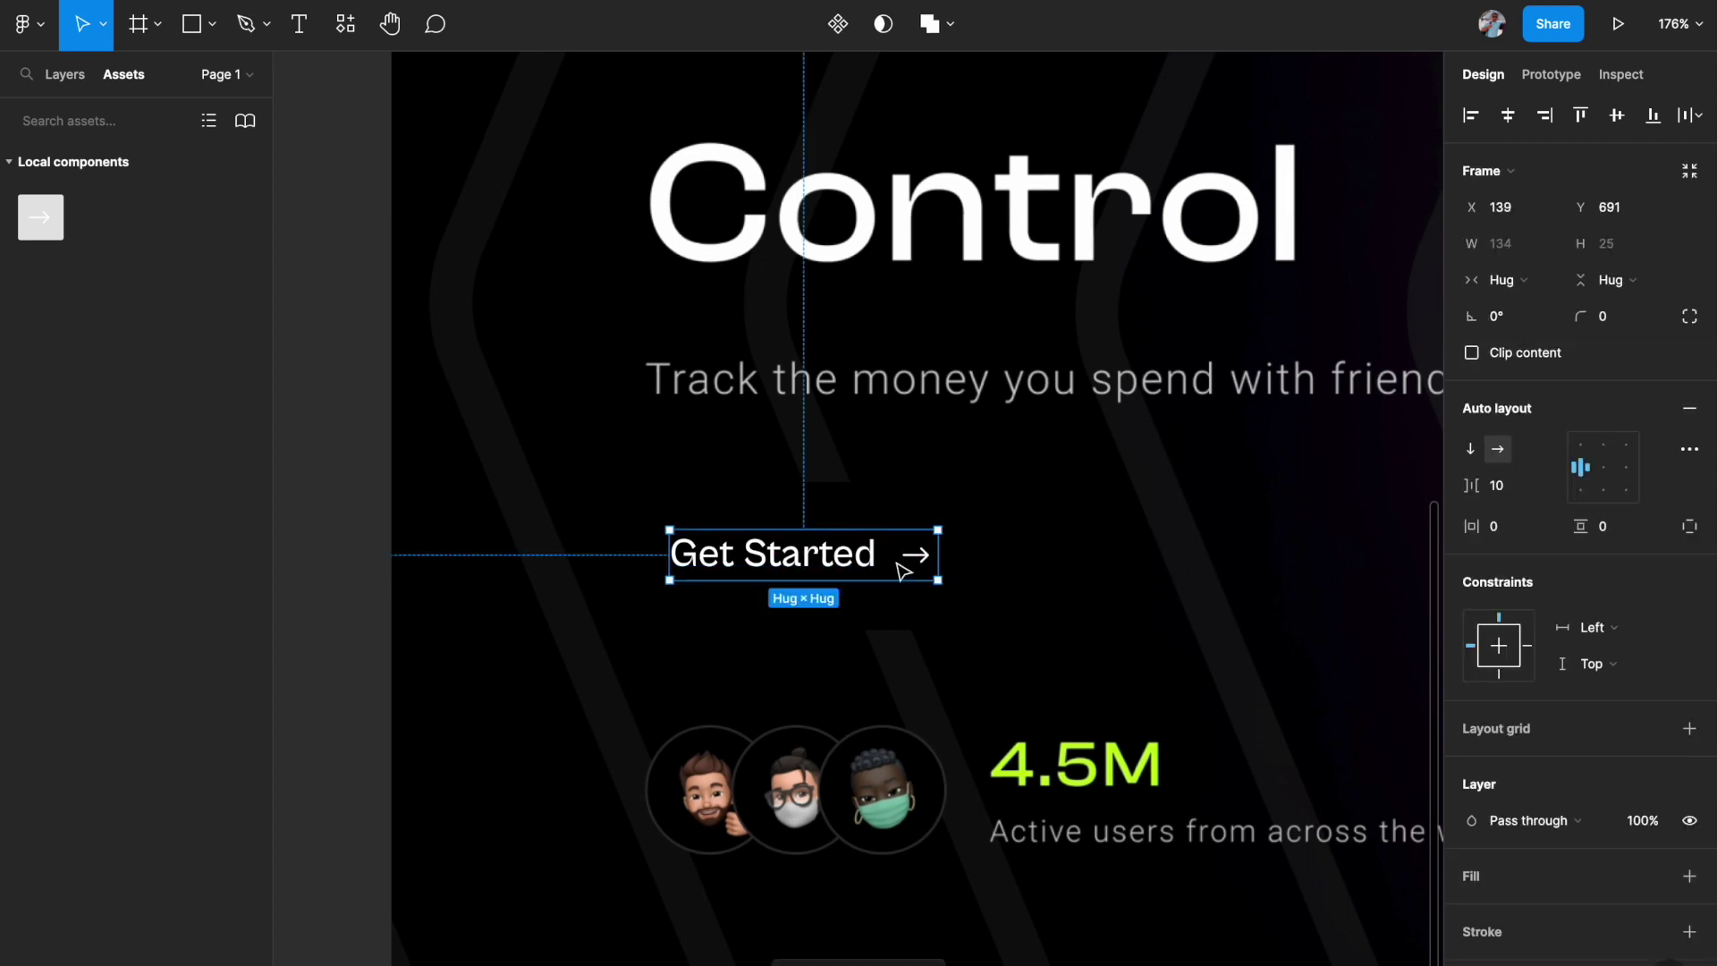
pyautogui.click(64, 74)
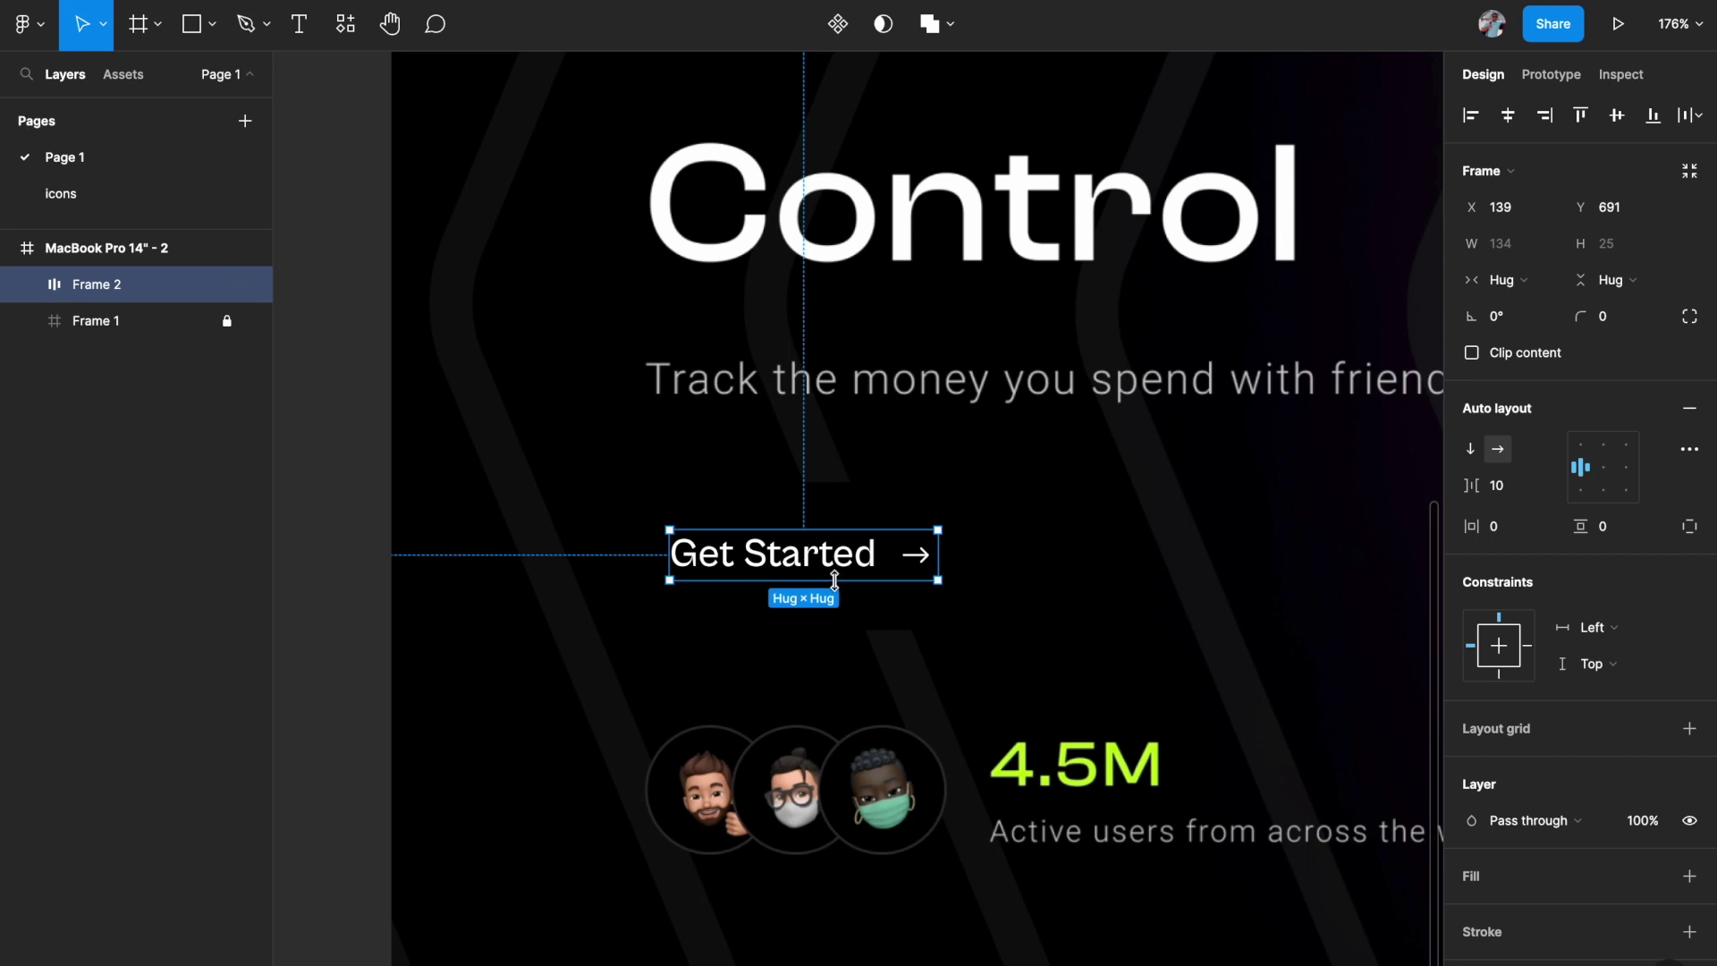
# Add a 1 px inside stroke to the auto layout frame in the lime green CEF750 sampled from the Finances heading.
pyautogui.hscroll(2, 1190, 689)
pyautogui.scroll(-1, 1189, 688)
pyautogui.keyDown('ctrl'); pyautogui.scroll(-2, 1189, 689); pyautogui.keyUp('ctrl')
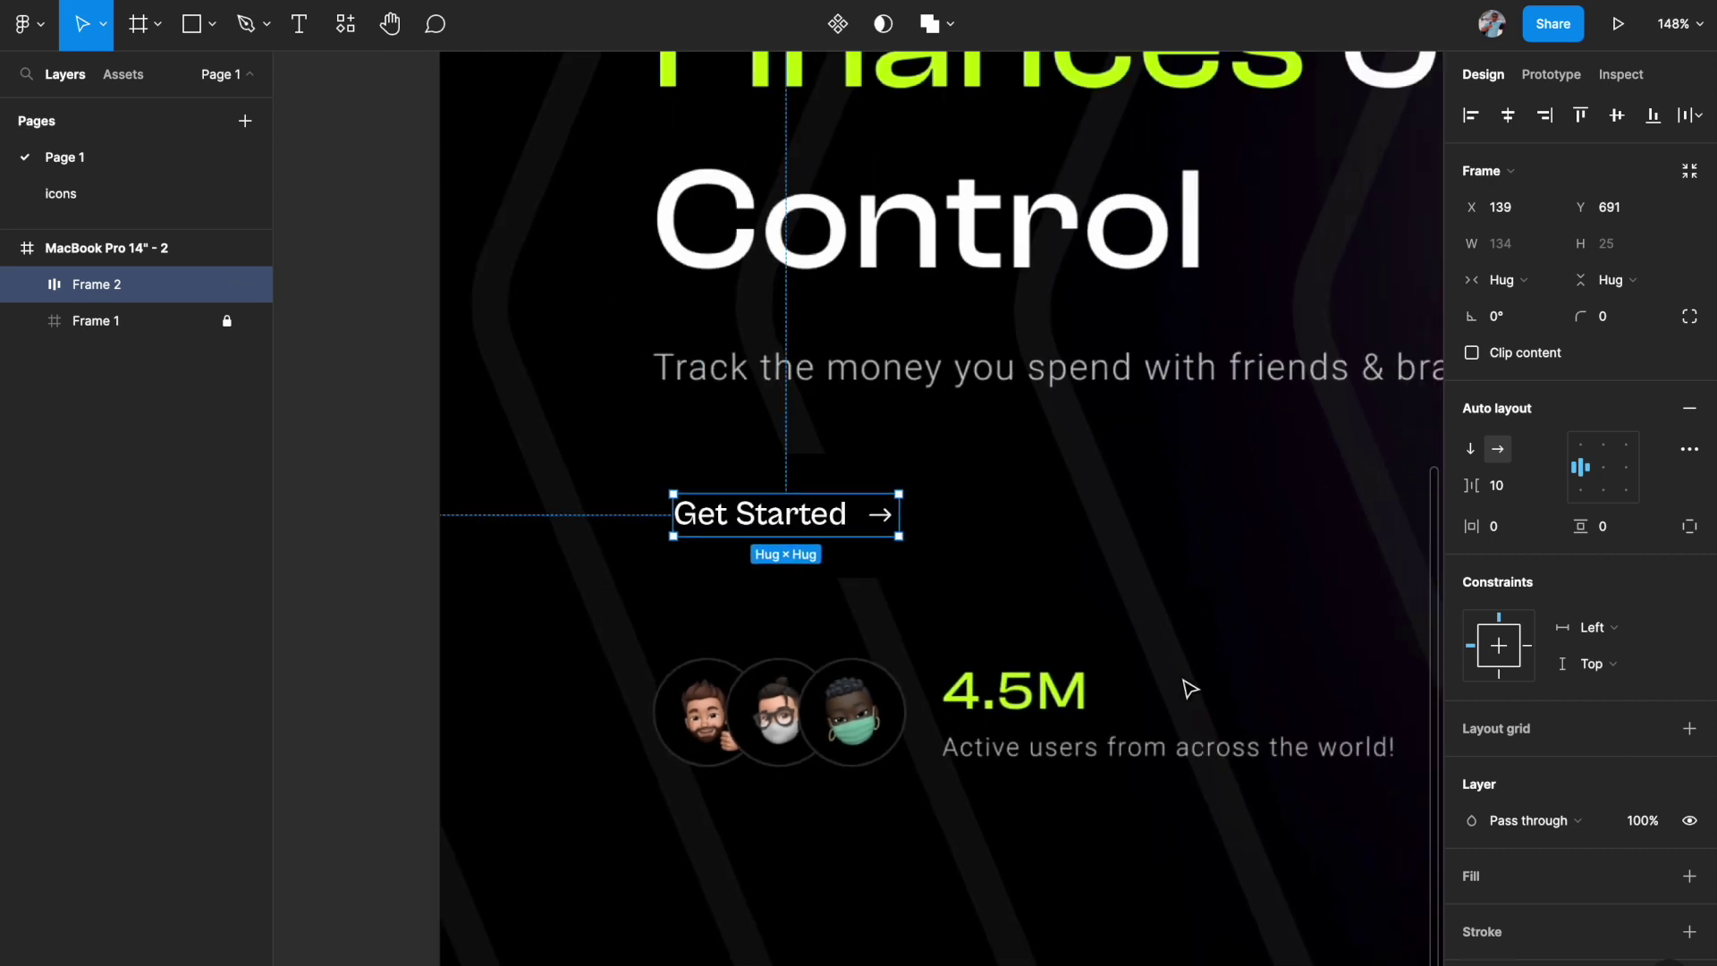
pyautogui.hscroll(1, 1190, 688)
pyautogui.scroll(-2, 1574, 886)
pyautogui.scroll(-1, 1579, 892)
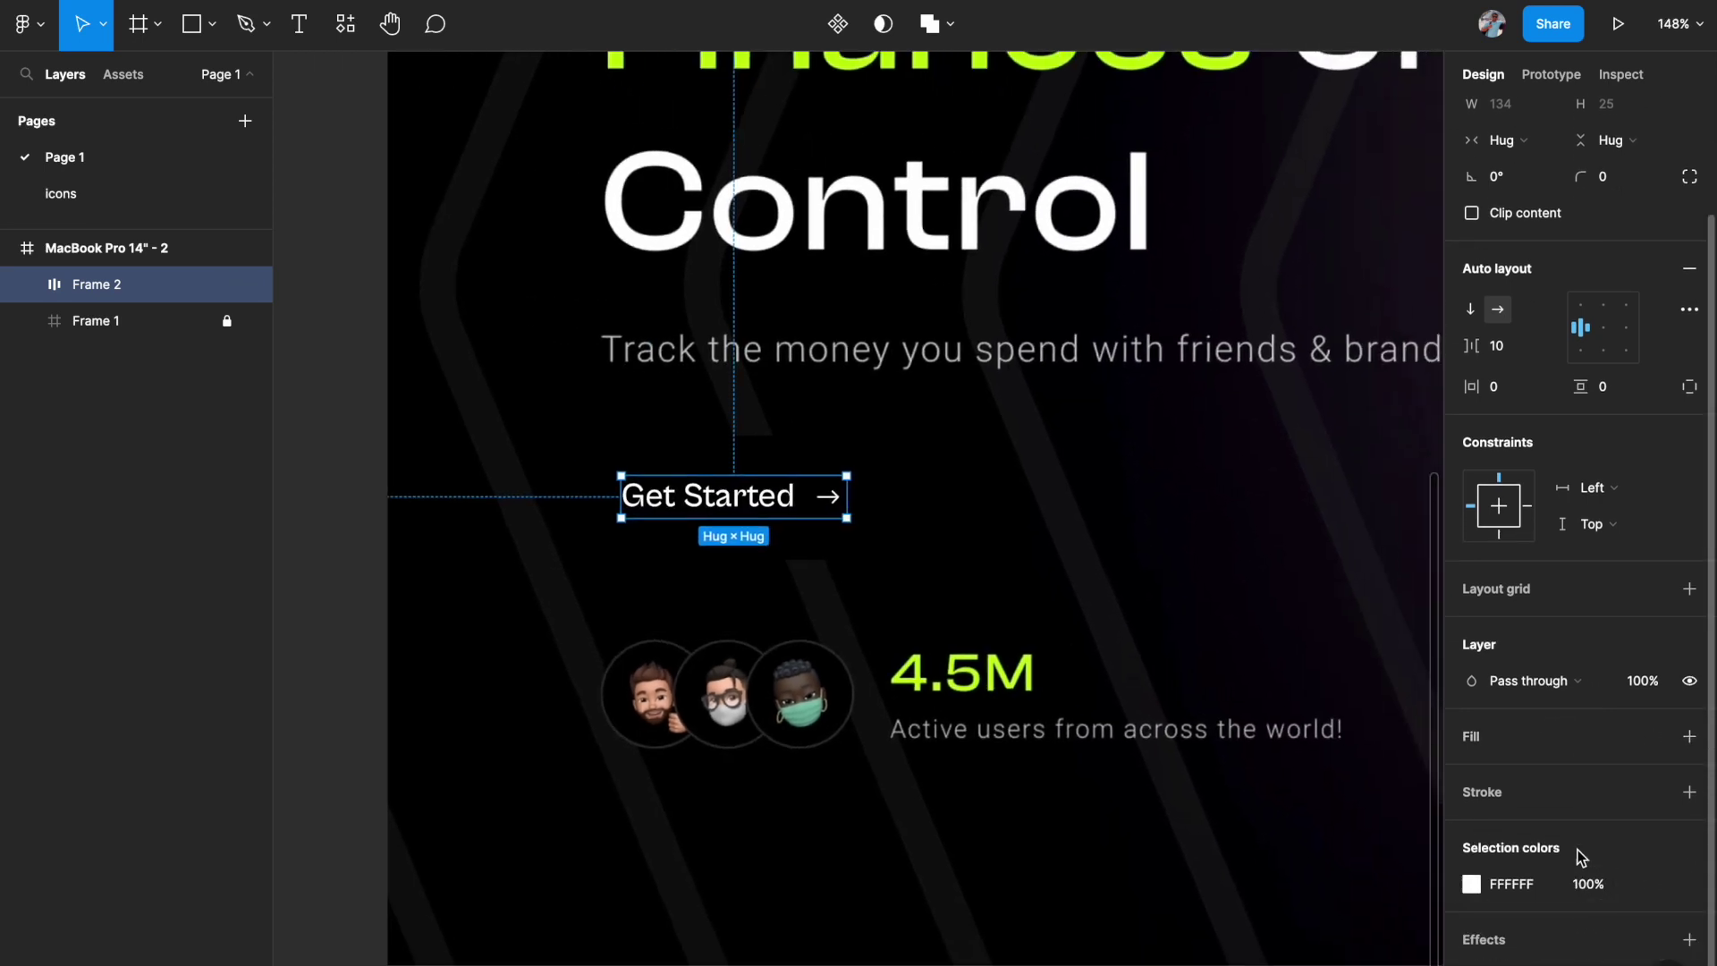
pyautogui.click(1690, 796)
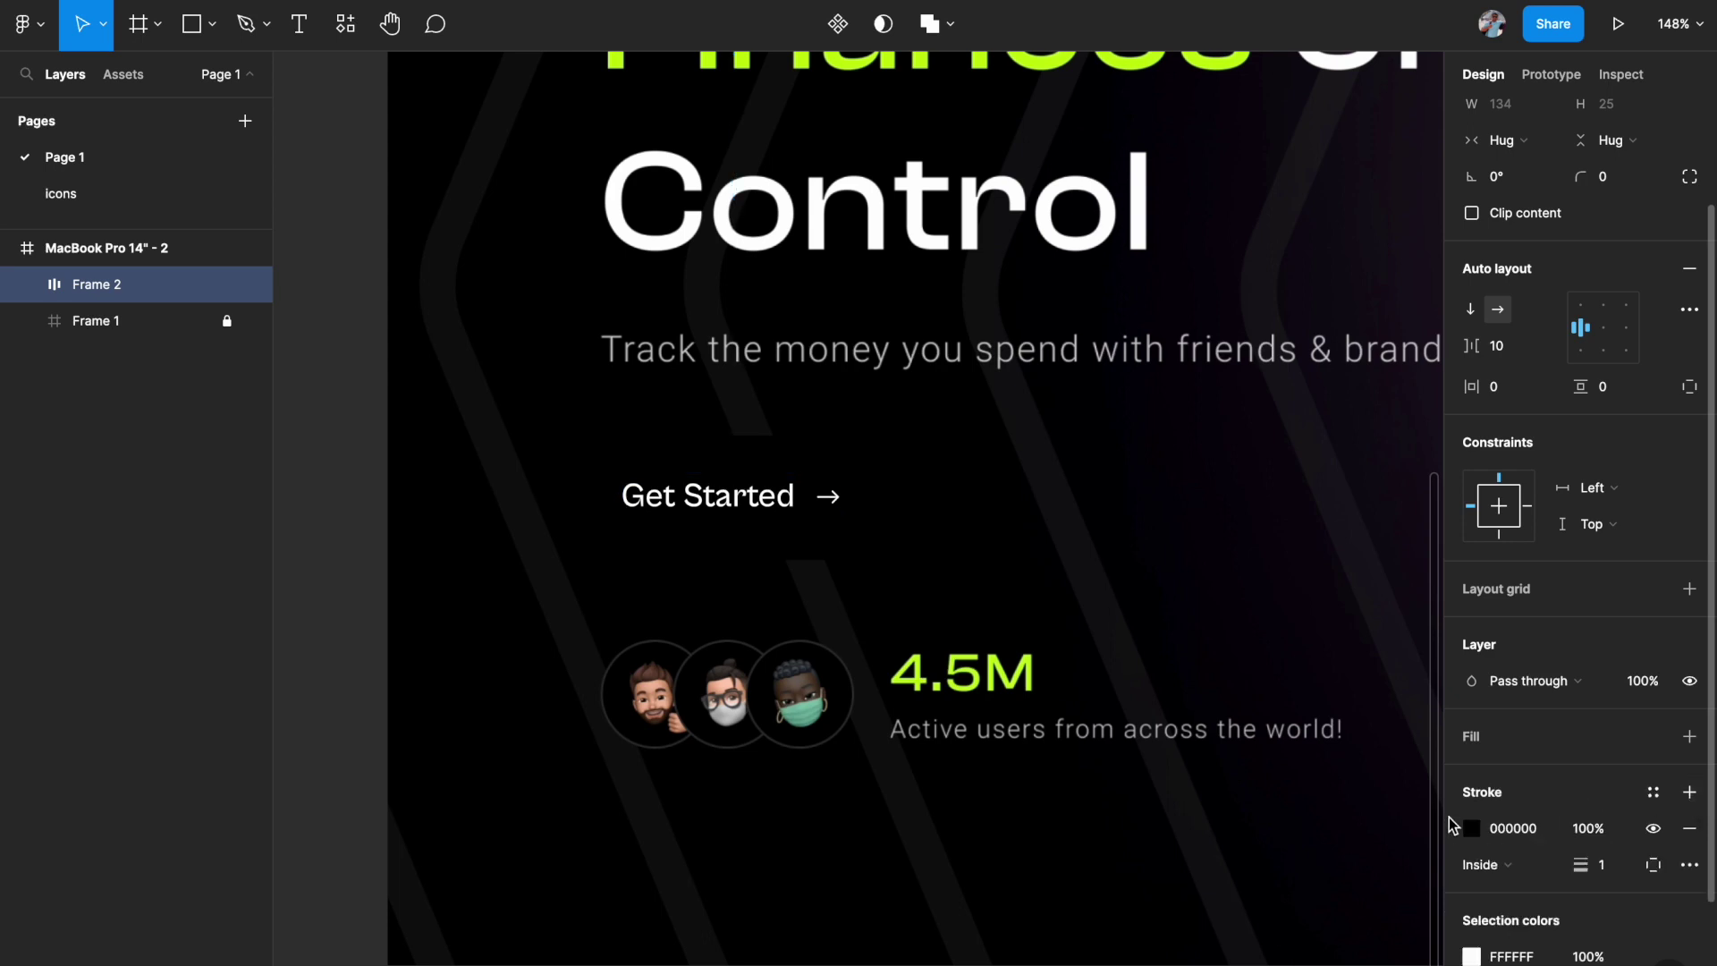
pyautogui.click(1471, 828)
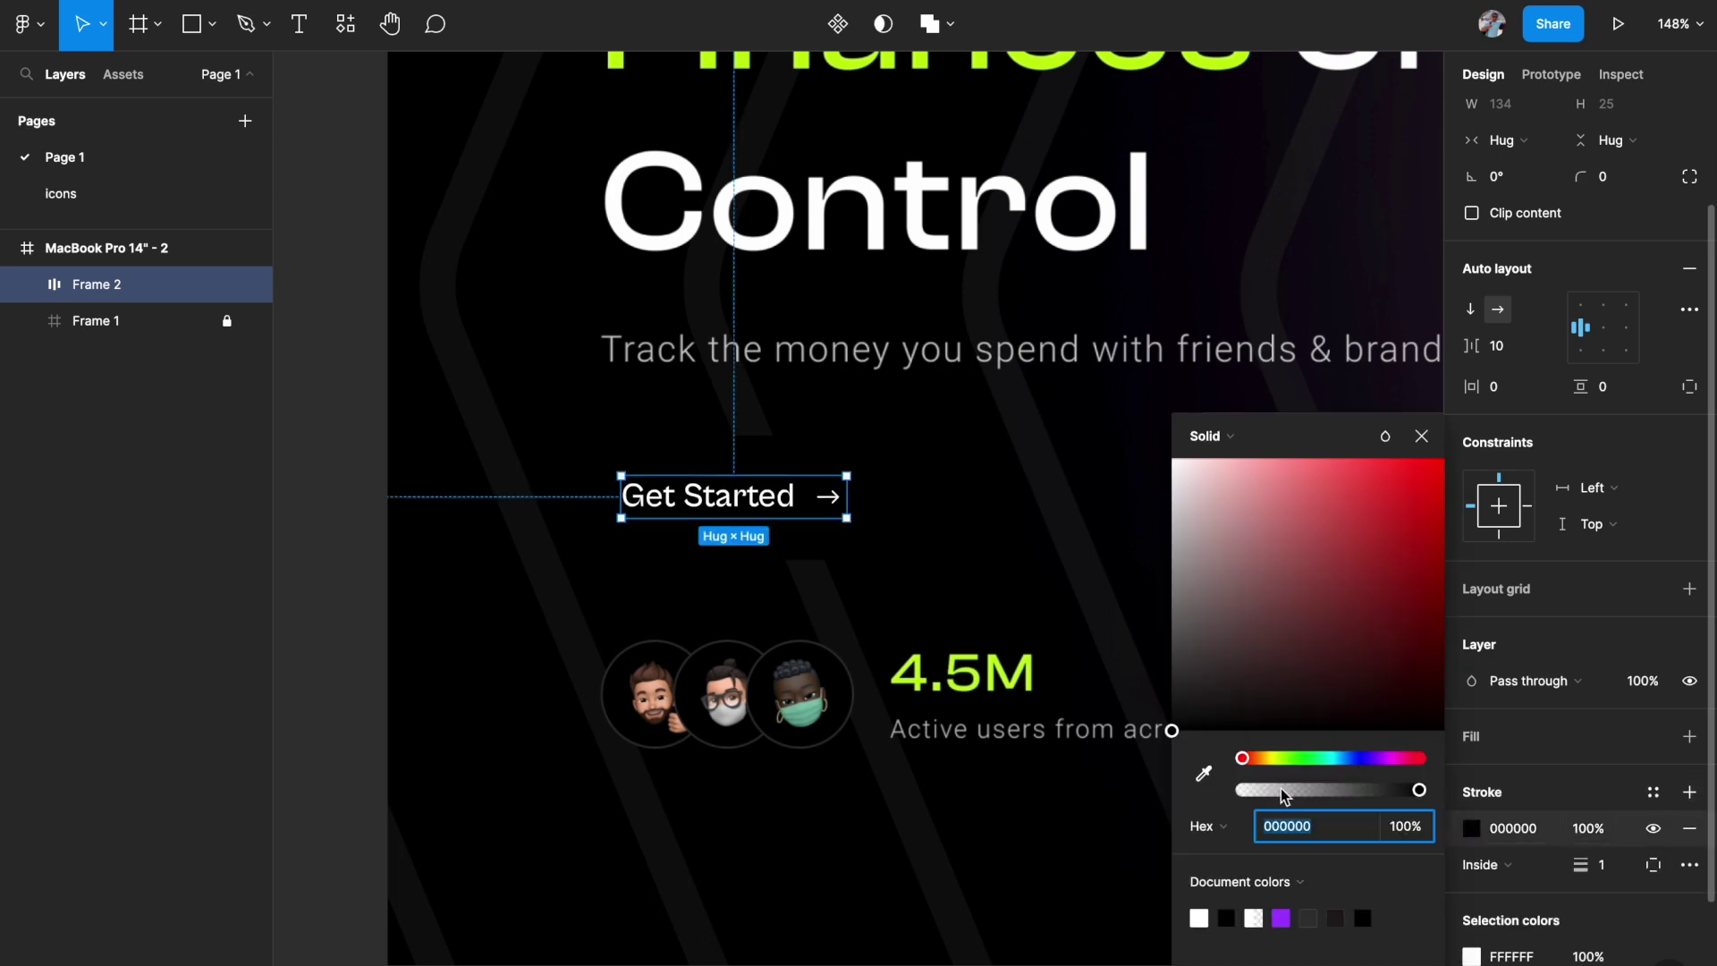
pyautogui.click(1204, 774)
pyautogui.scroll(3, 1062, 393)
pyautogui.hscroll(1, 1062, 393)
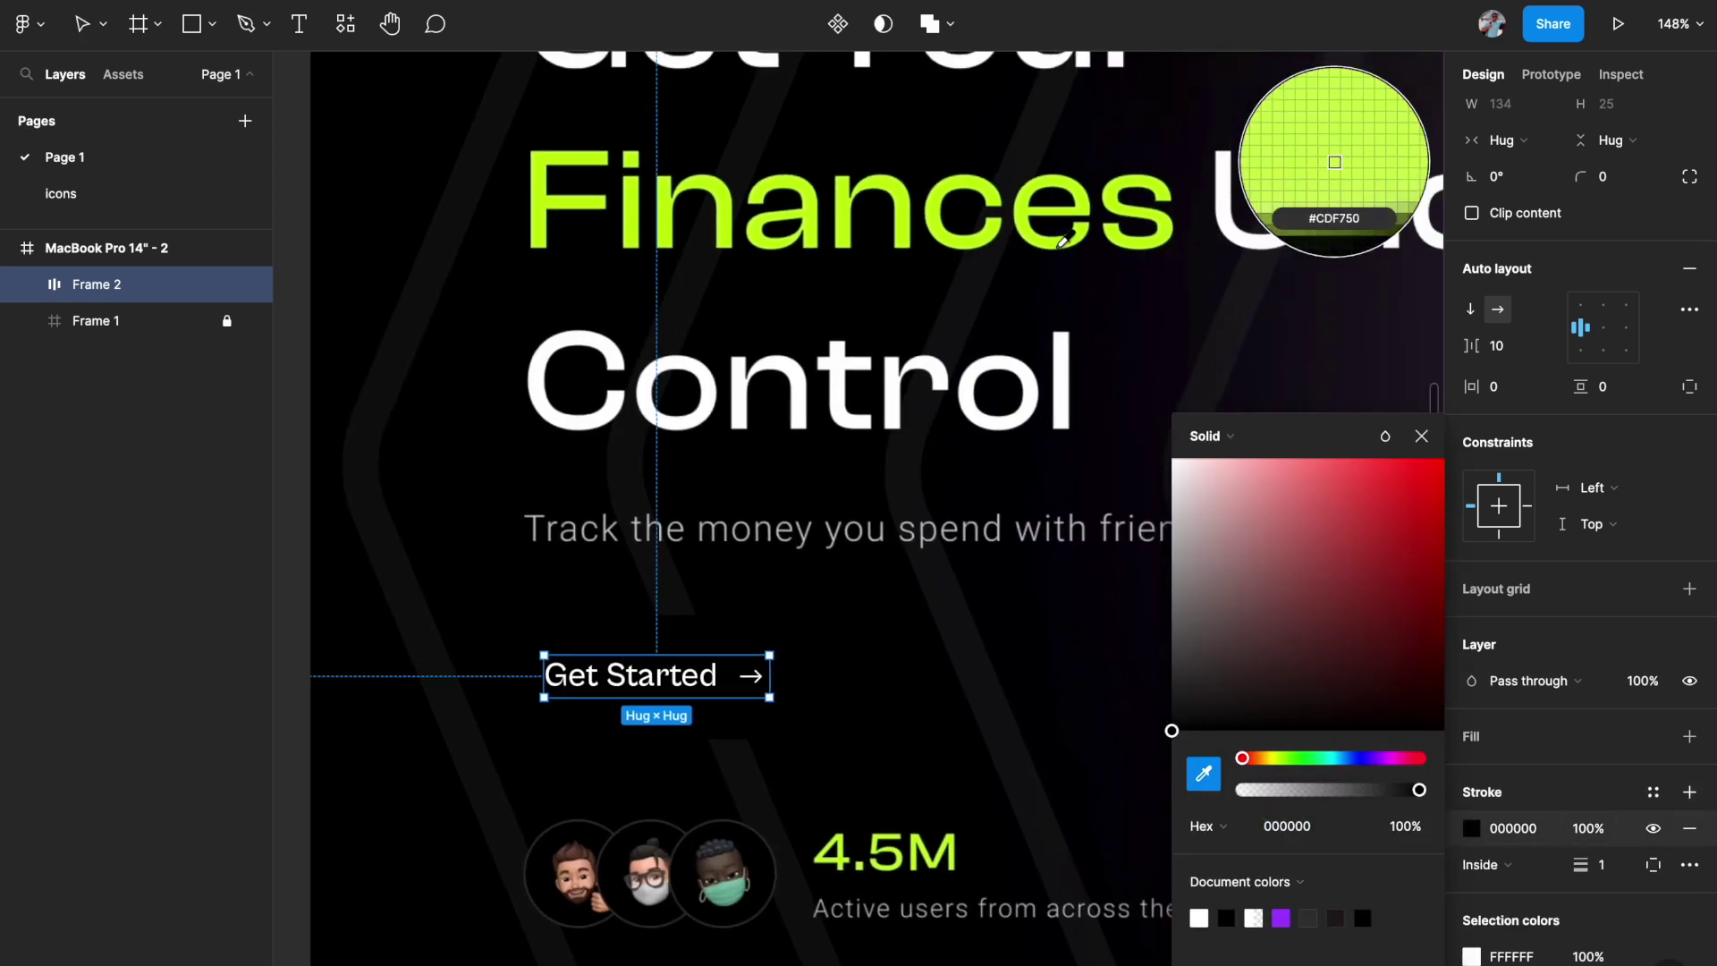
pyautogui.click(1064, 241)
pyautogui.click(1421, 435)
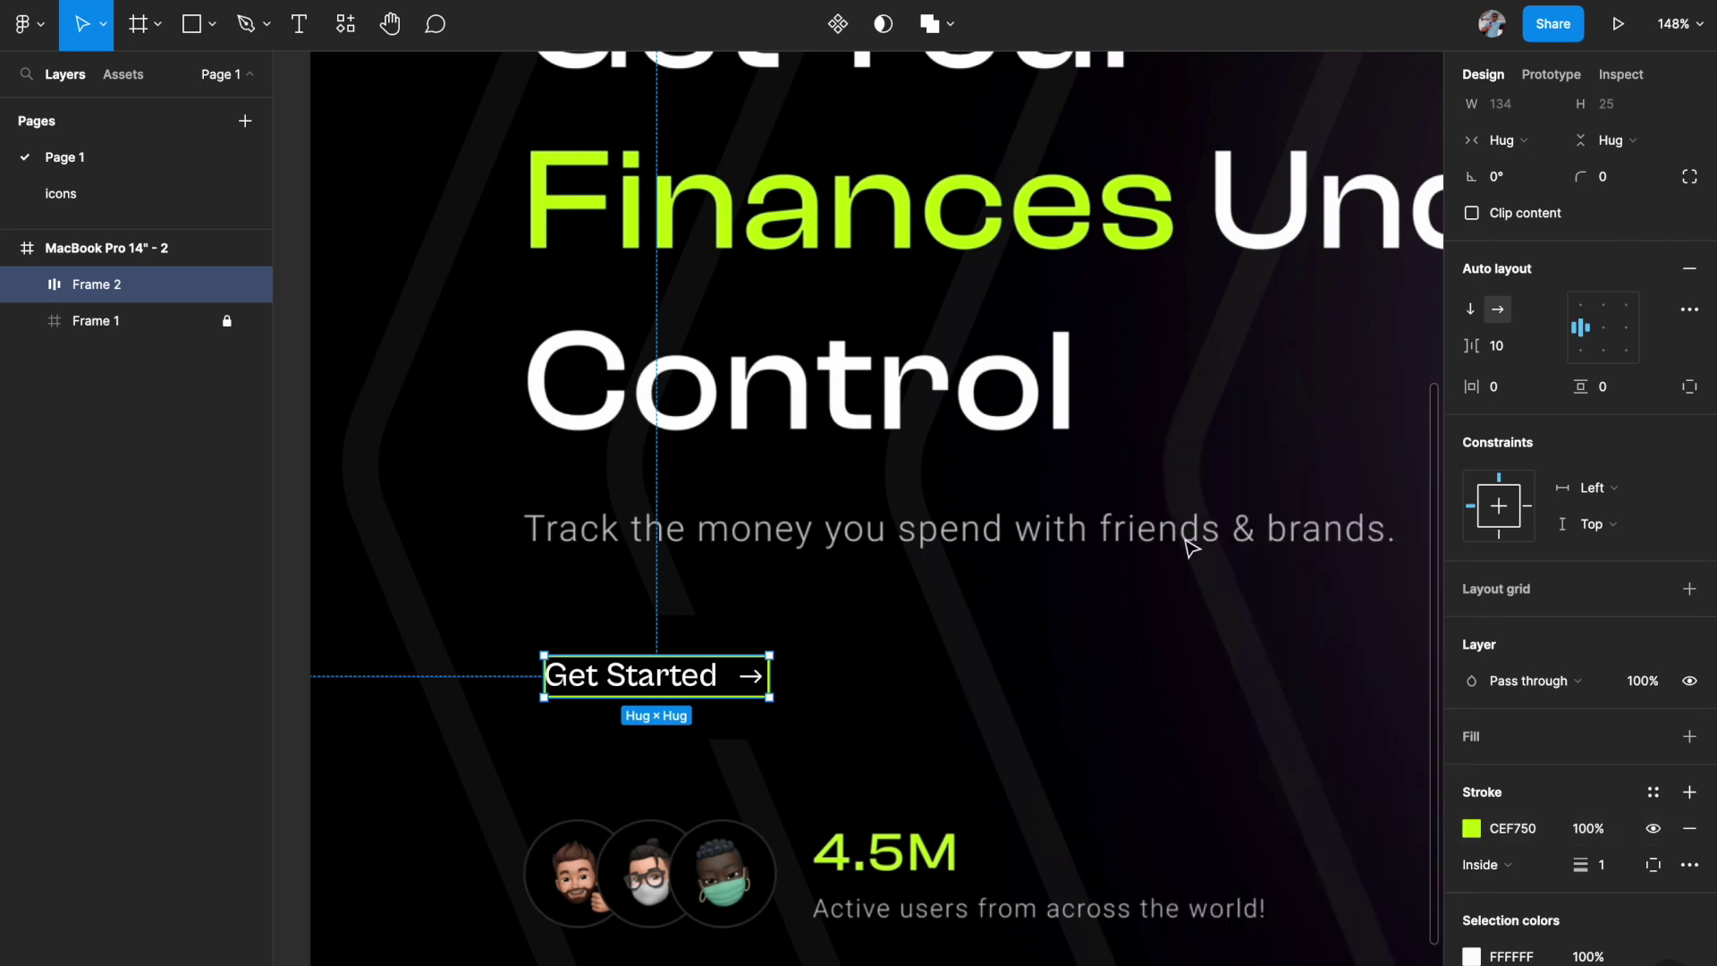
pyautogui.click(1188, 540)
# Set the auto layout spacing between the Get Started text and the arrow icon to 6.
pyautogui.scroll(-3, 1189, 545)
pyautogui.hscroll(-2, 1189, 546)
pyautogui.scroll(3, 857, 554)
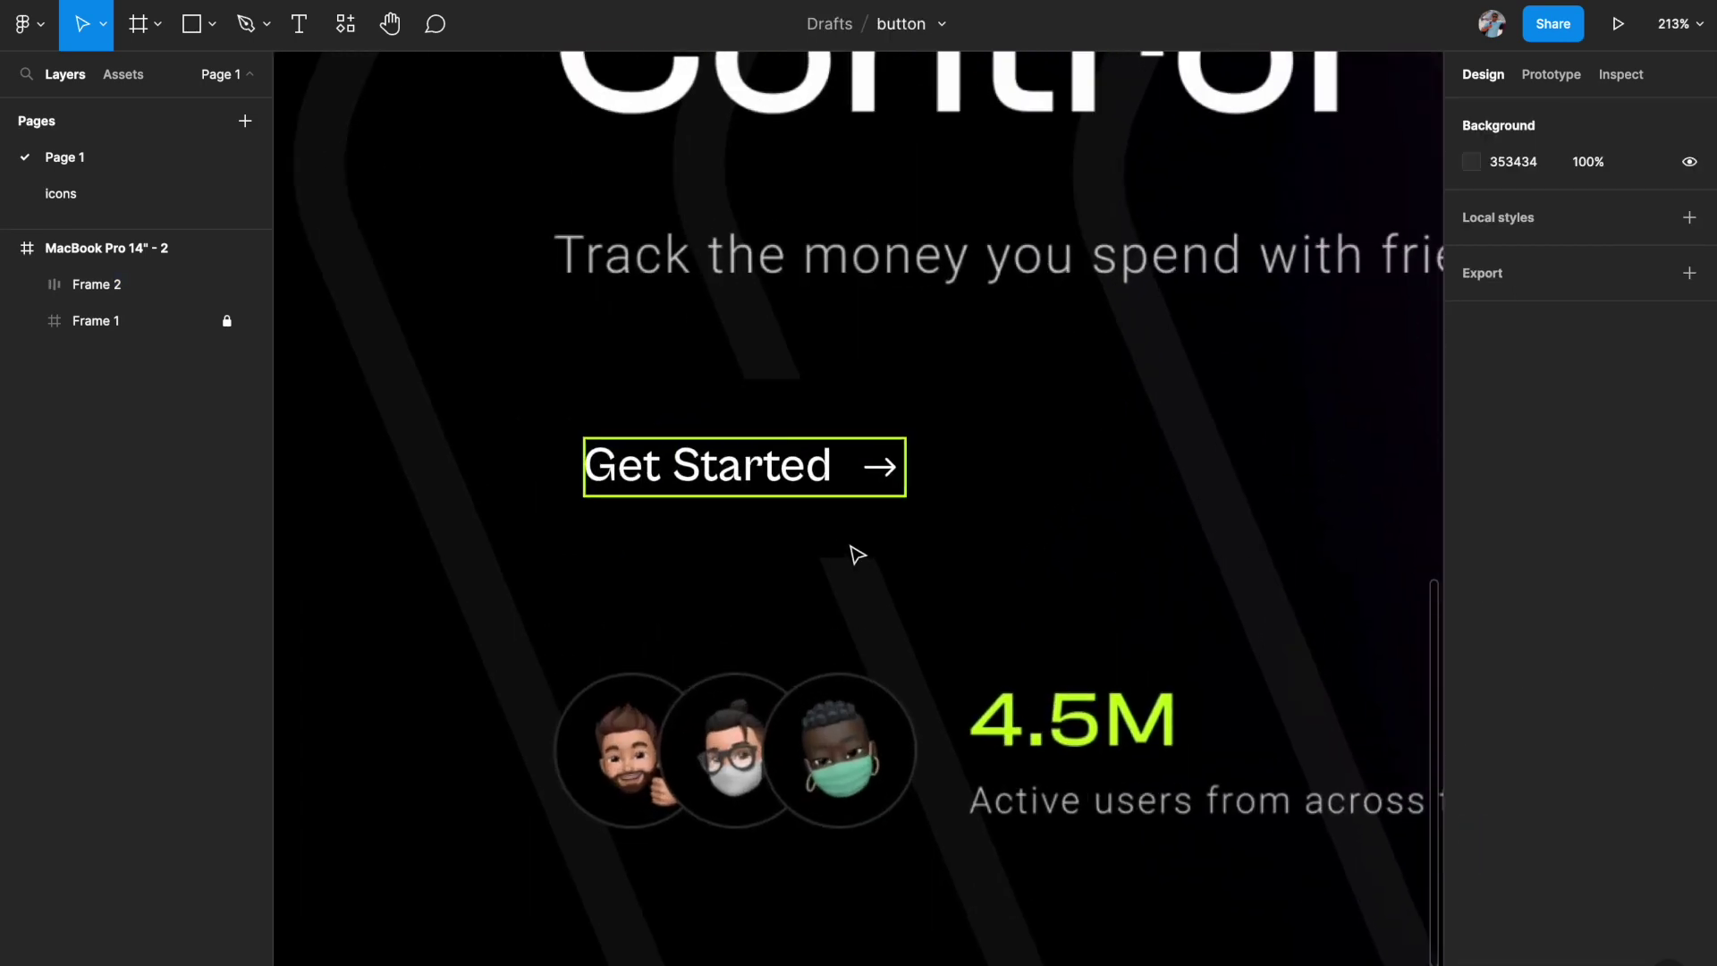
pyautogui.scroll(-2, 857, 555)
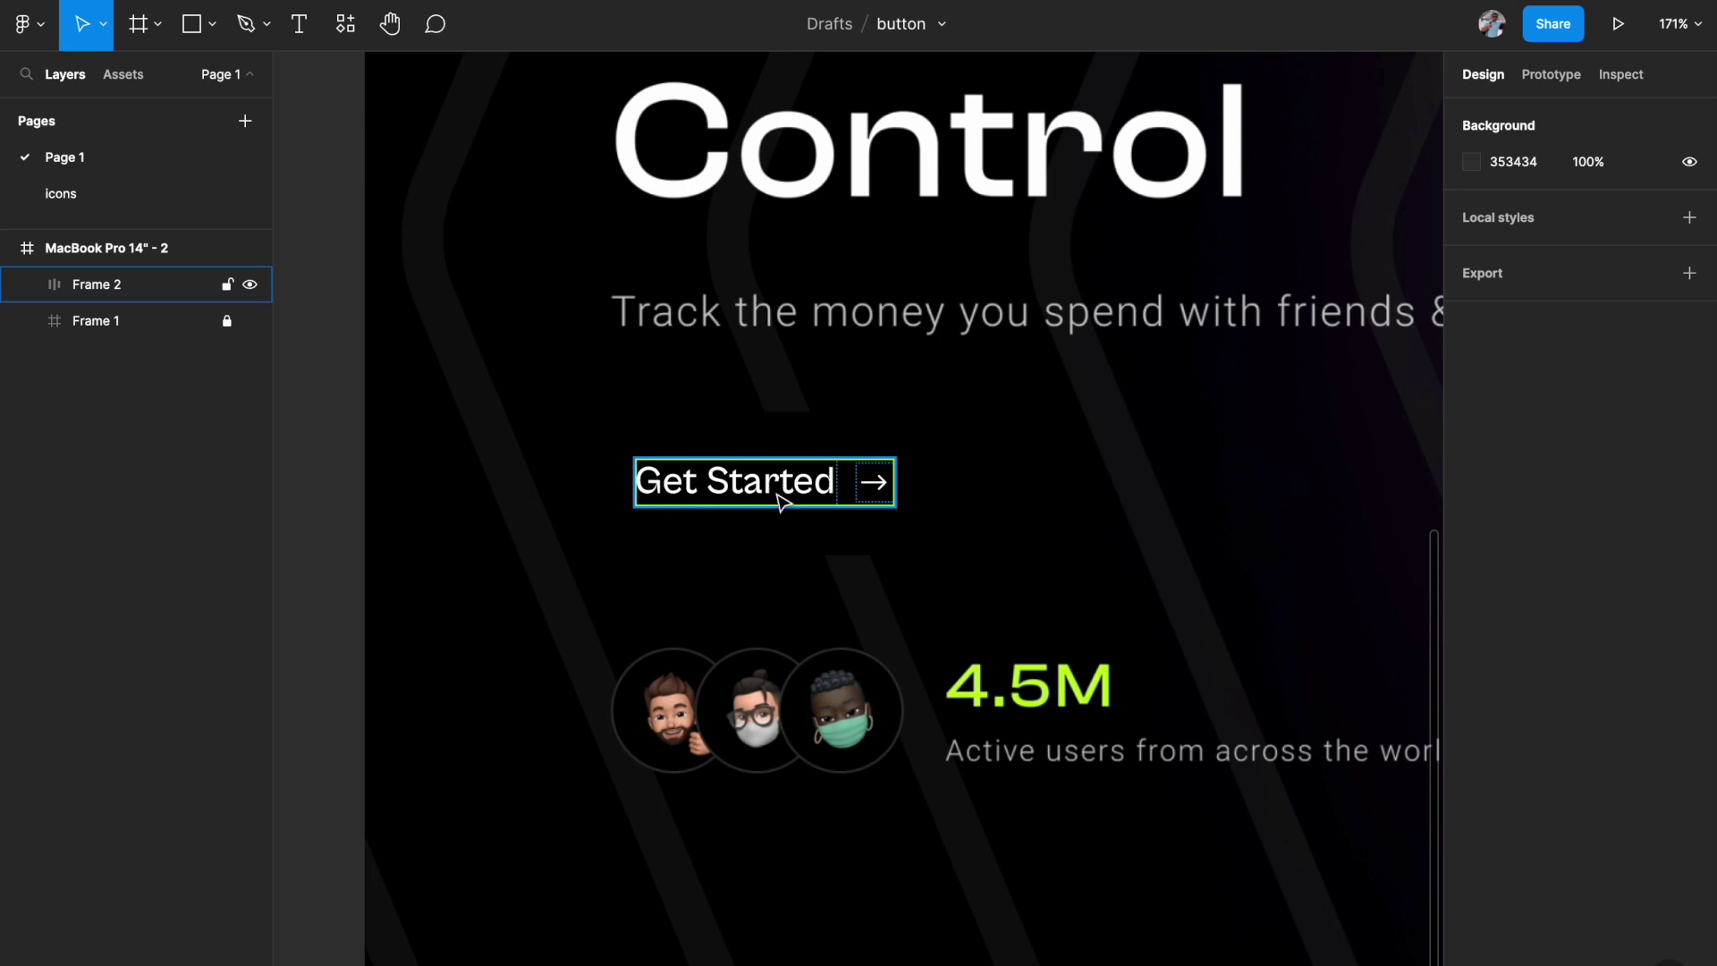
pyautogui.click(837, 491)
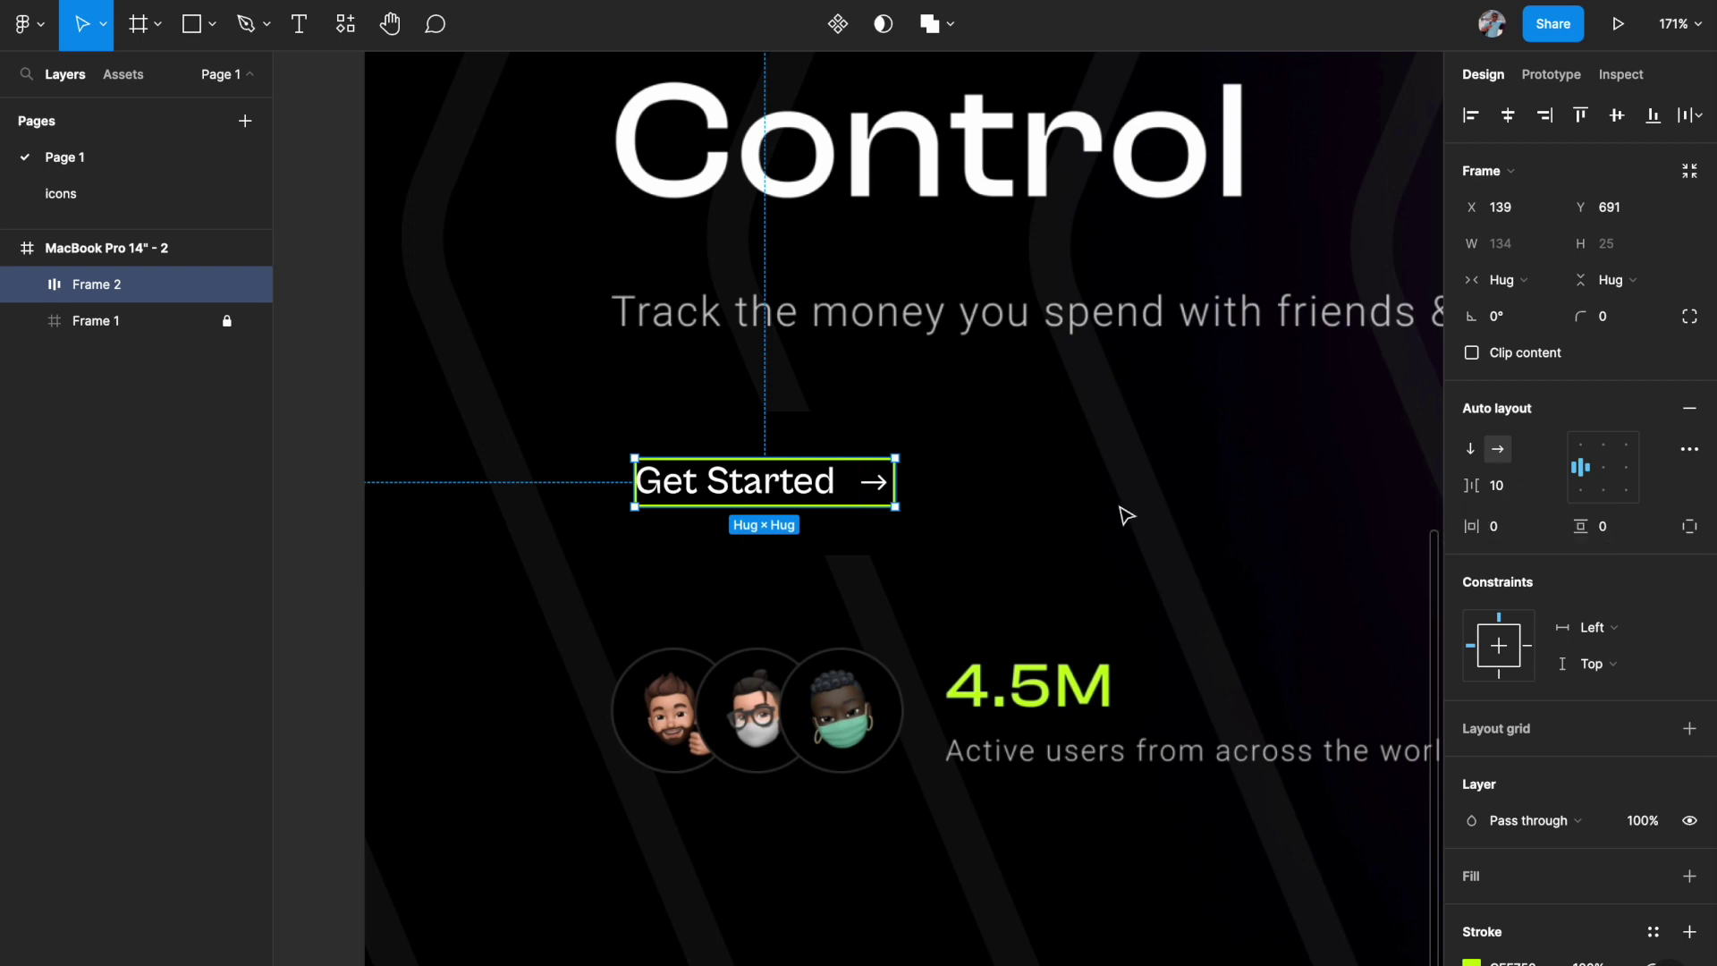
pyautogui.click(1514, 492)
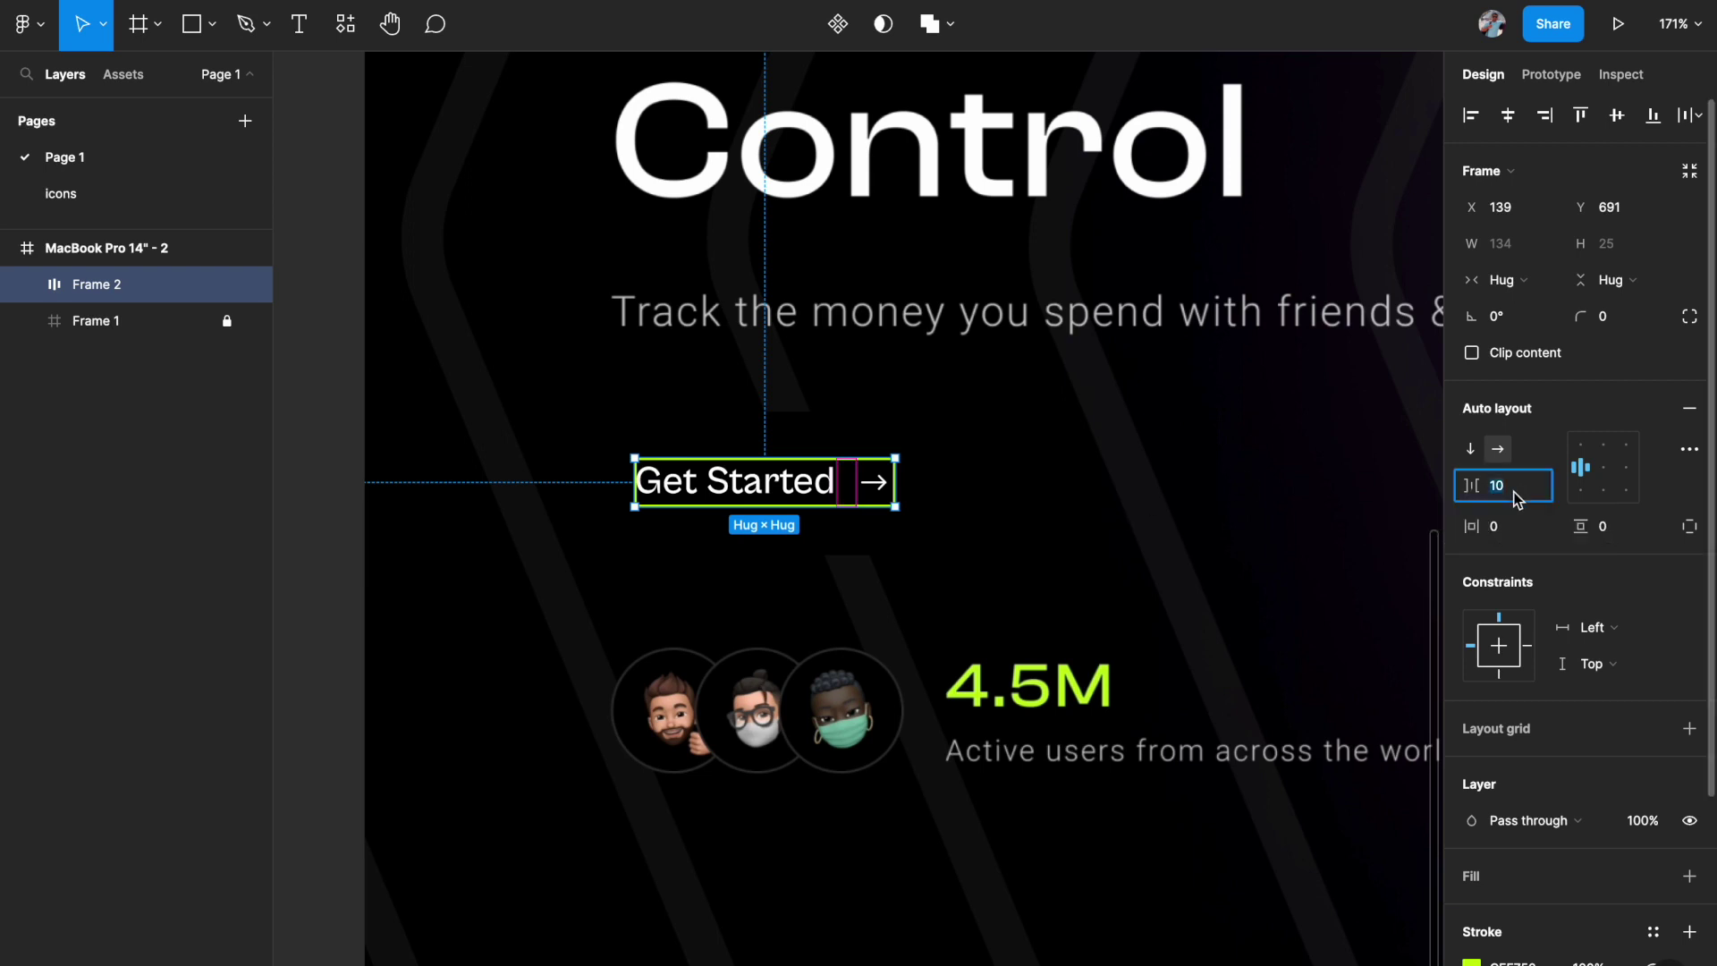
pyautogui.scroll(3, 763, 561)
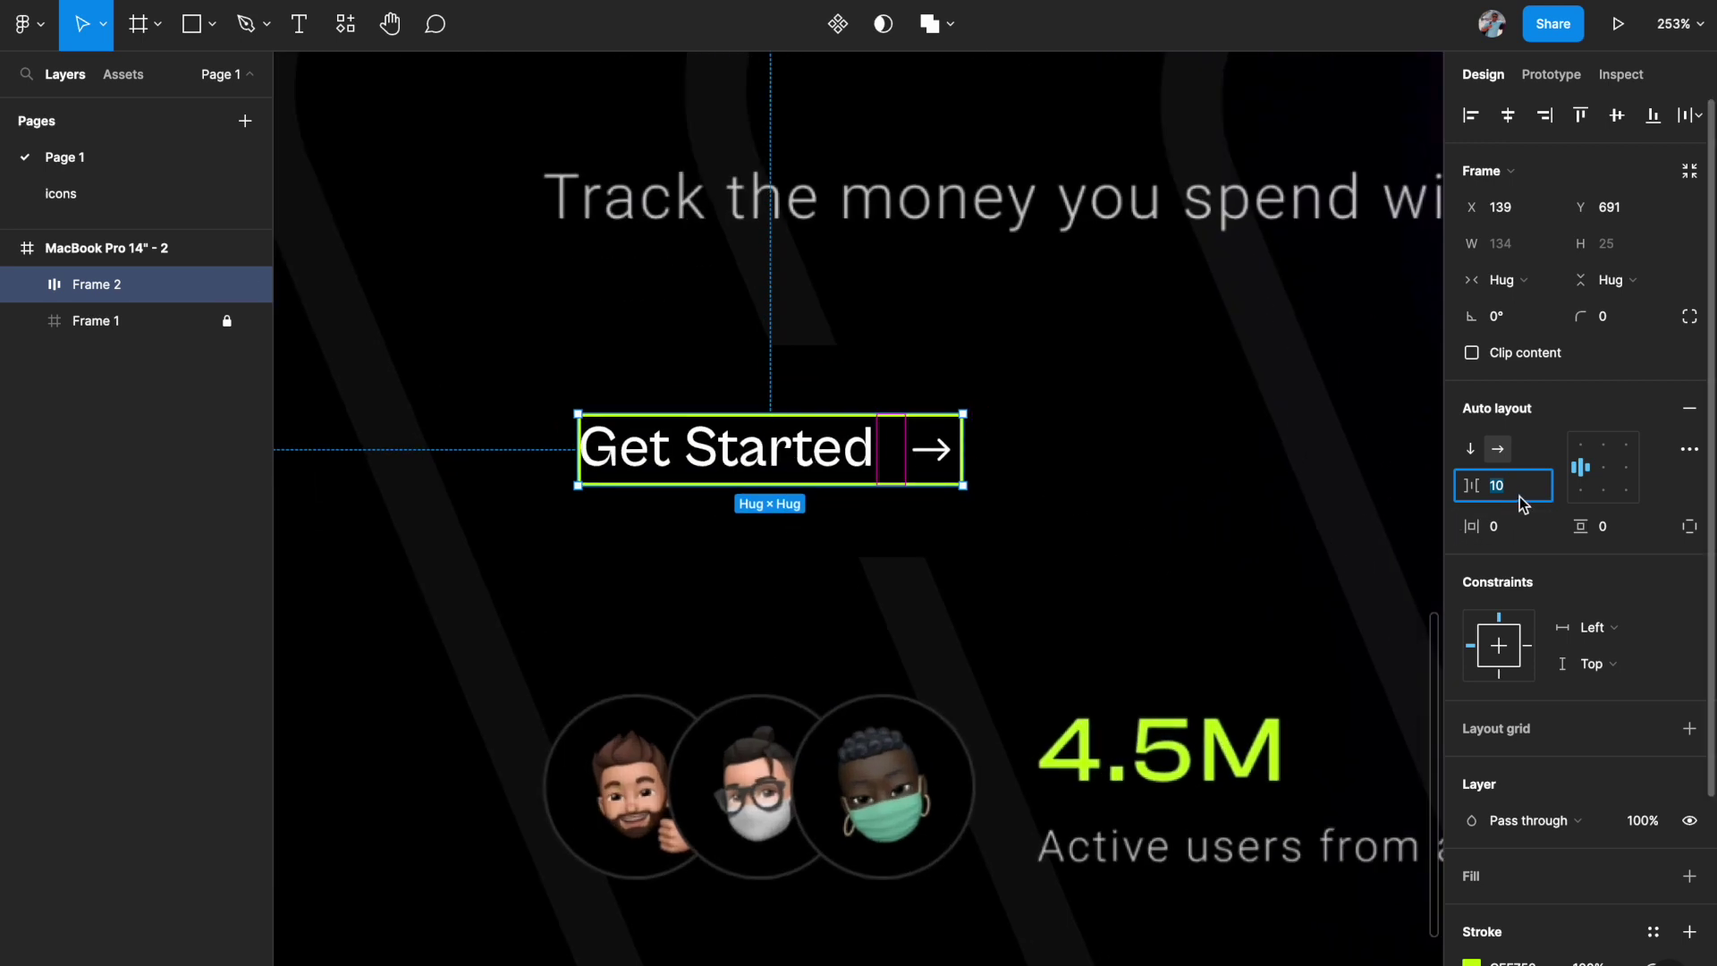
pyautogui.write('8')
pyautogui.press('Return')
pyautogui.press('Down')
pyautogui.press('Down')
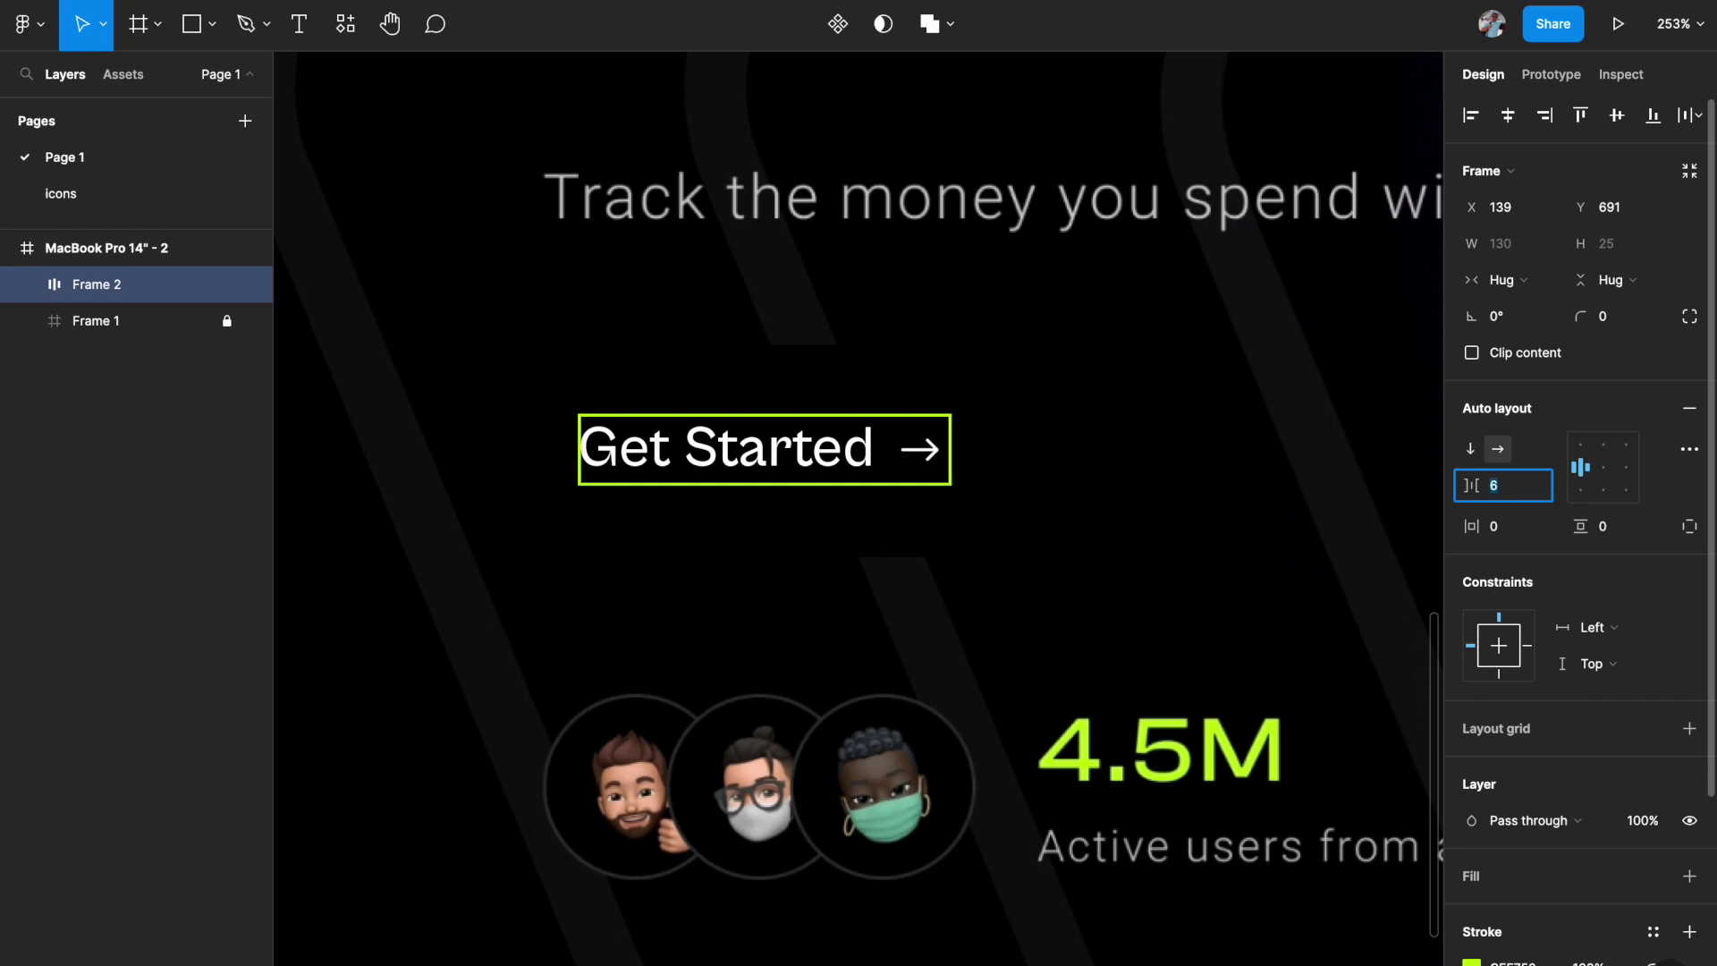
# Set the button frame's horizontal padding to 40 and its vertical padding to 20.
pyautogui.click(1523, 528)
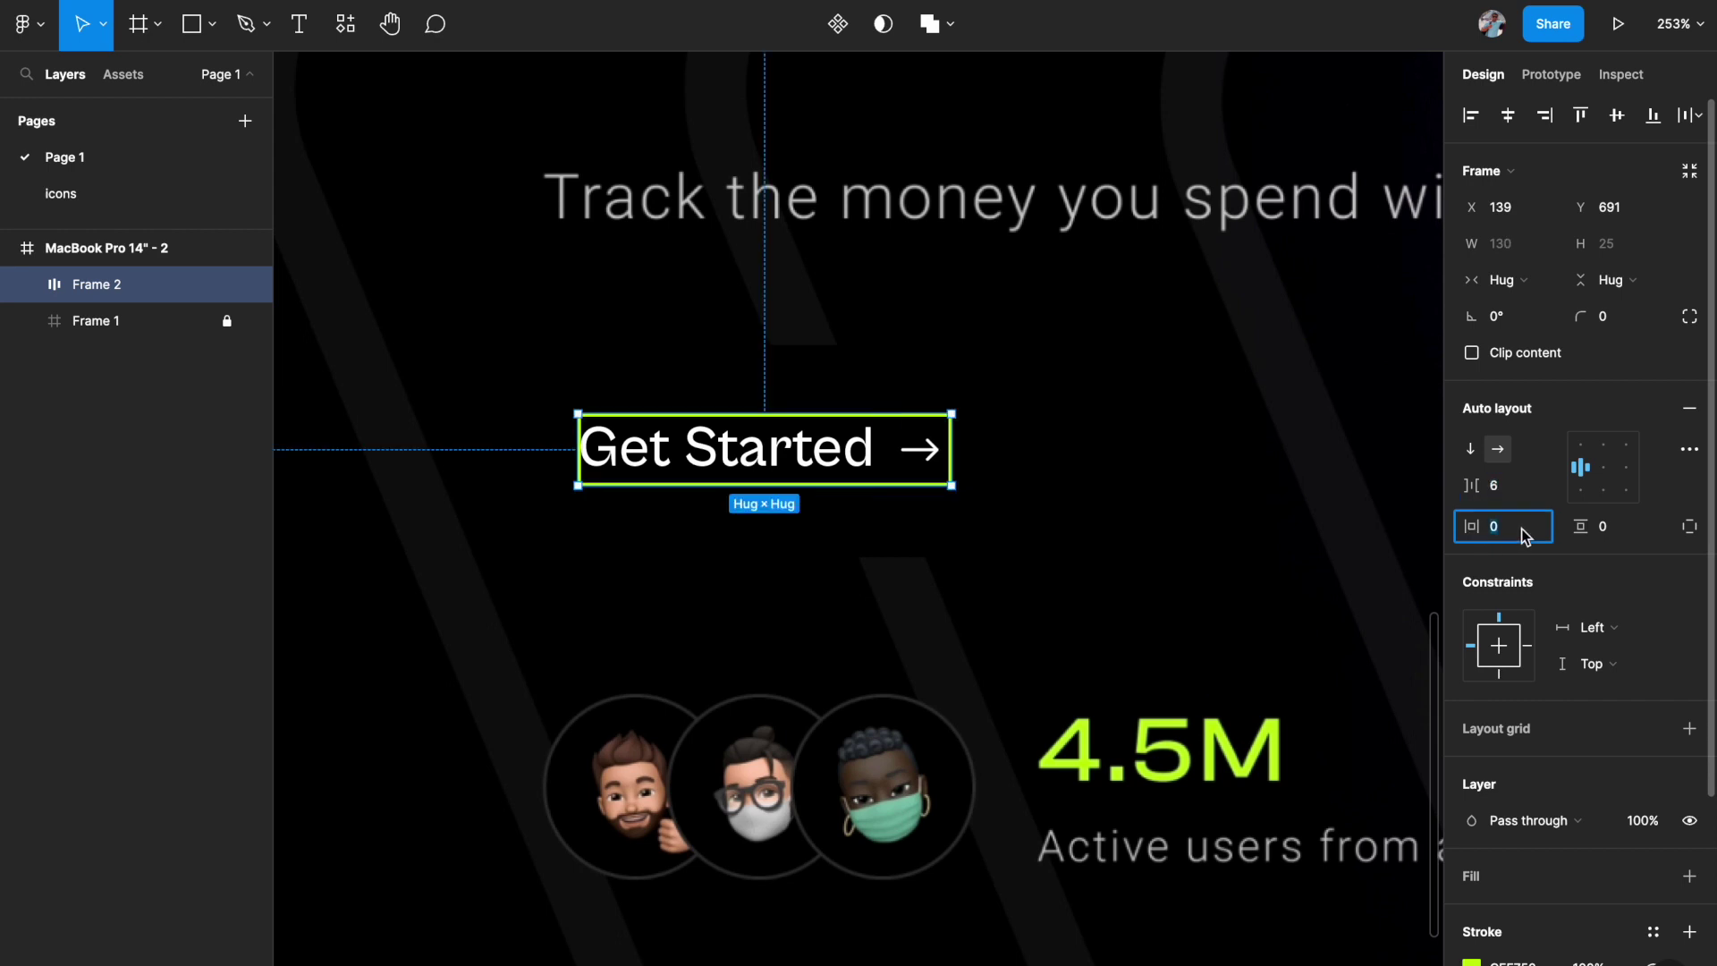
pyautogui.hotkey('shift', 'Up')
pyautogui.hotkey('shift', 'Up')
pyautogui.hotkey('shift', 'Up')
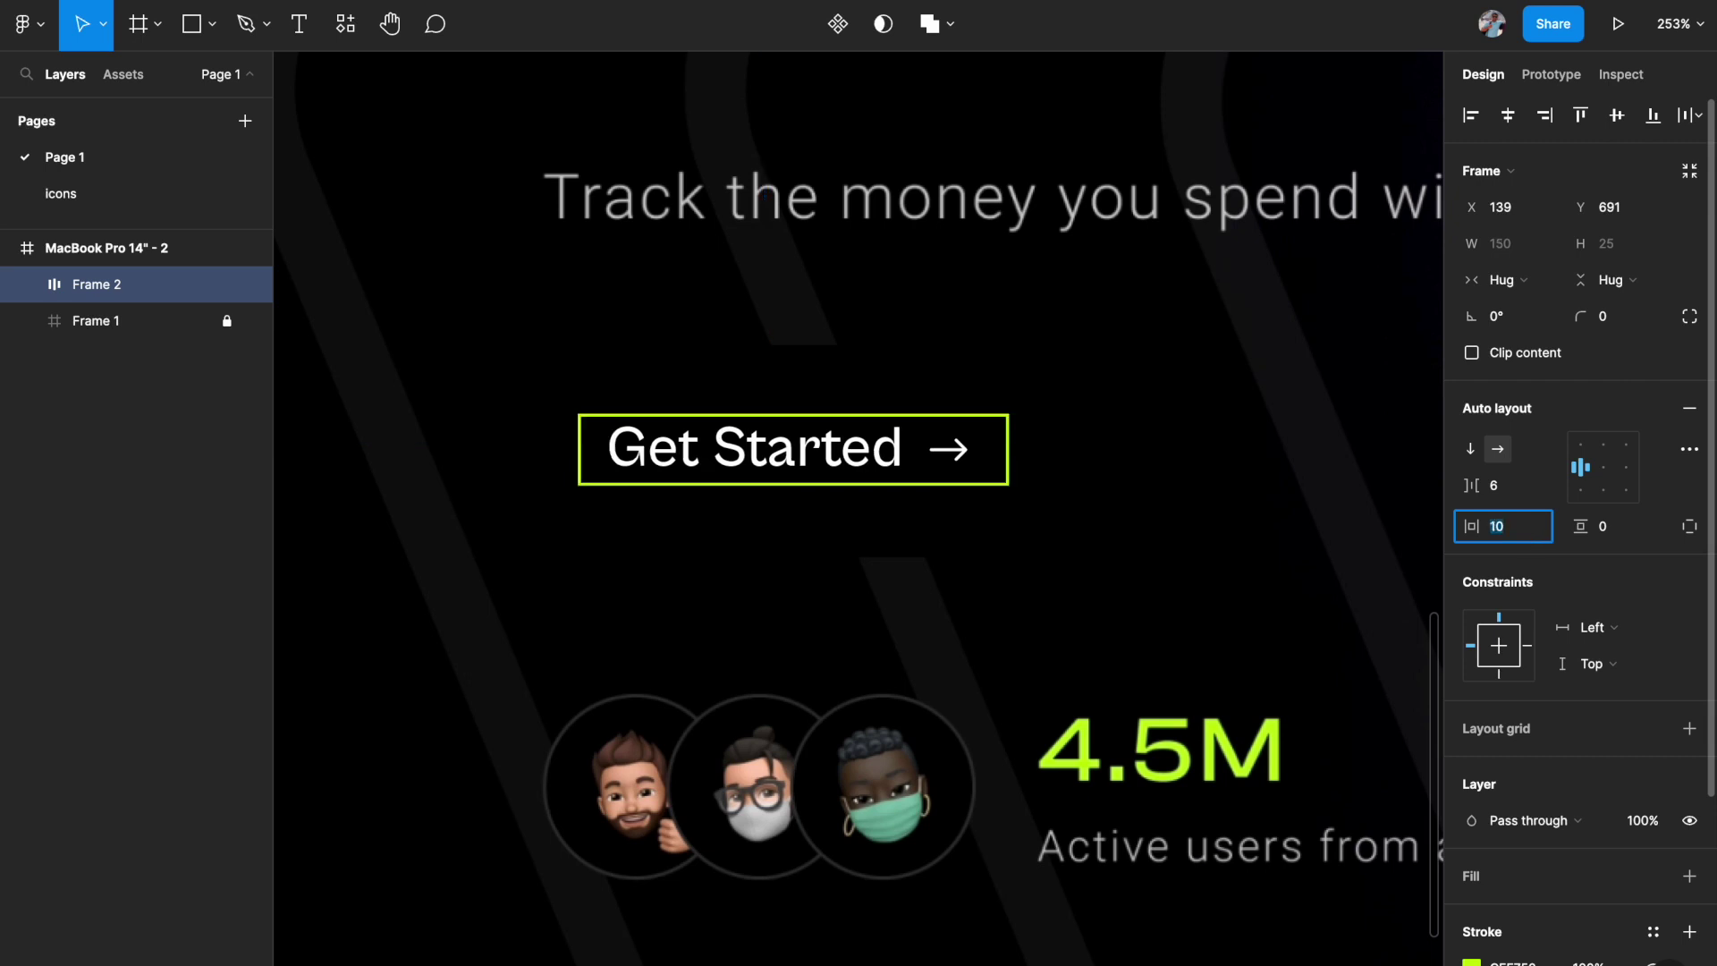
pyautogui.hotkey('shift', 'Up')
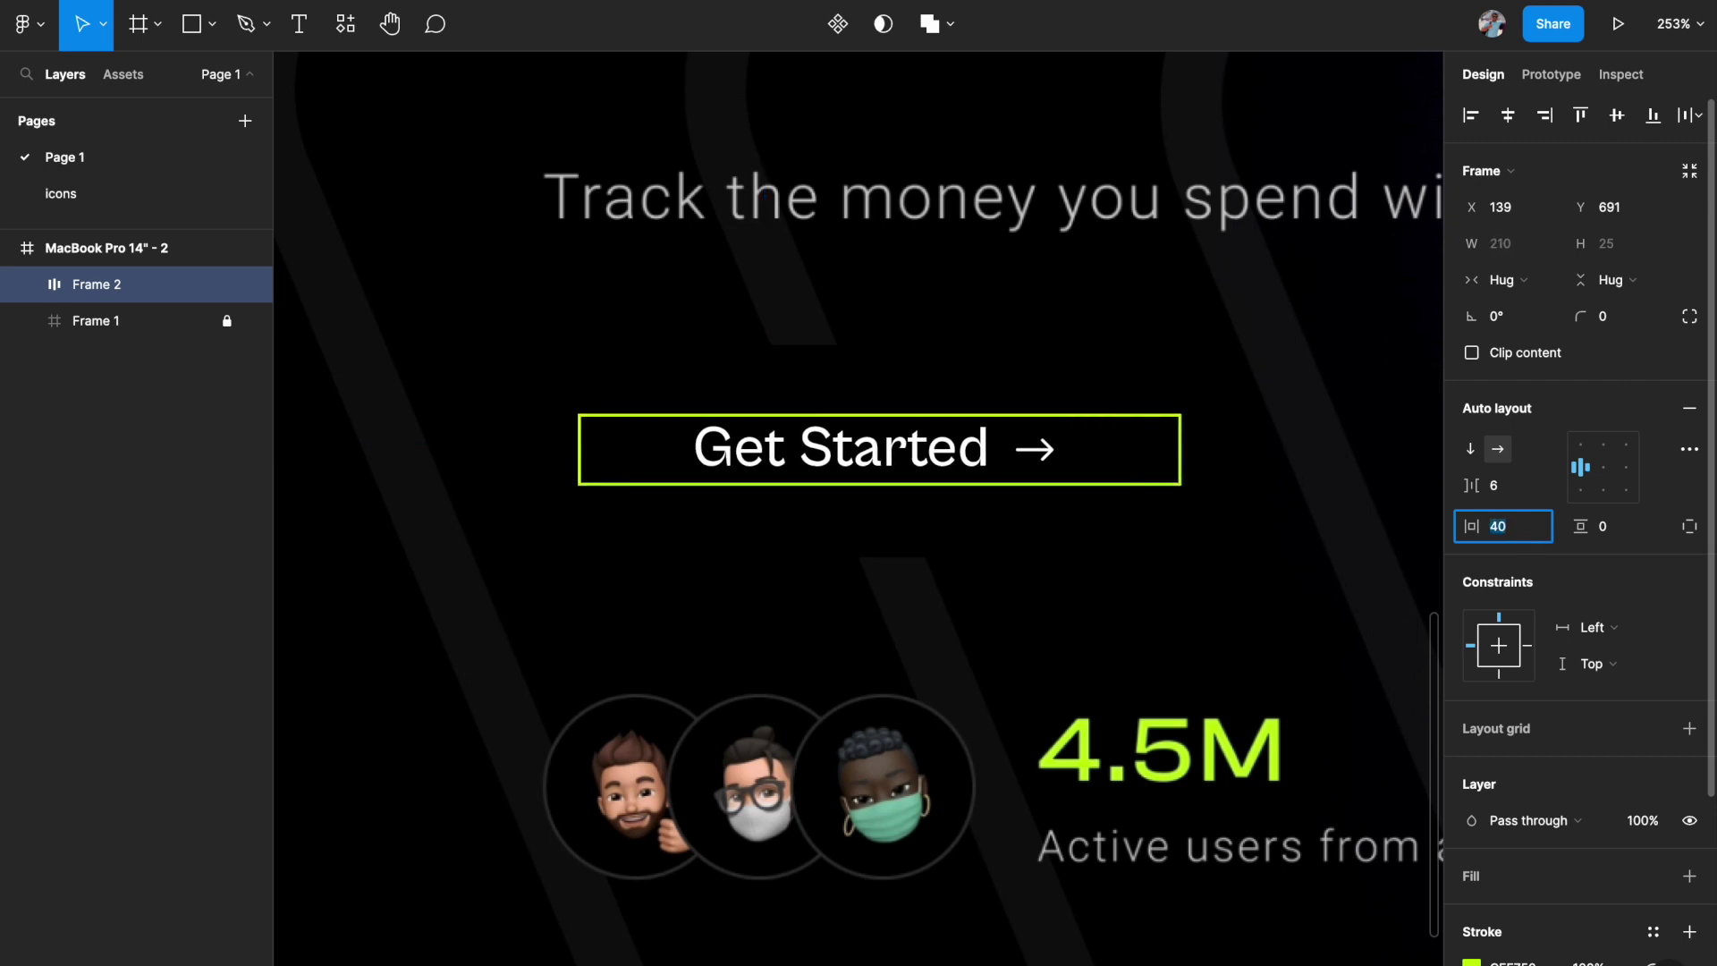
pyautogui.click(1624, 530)
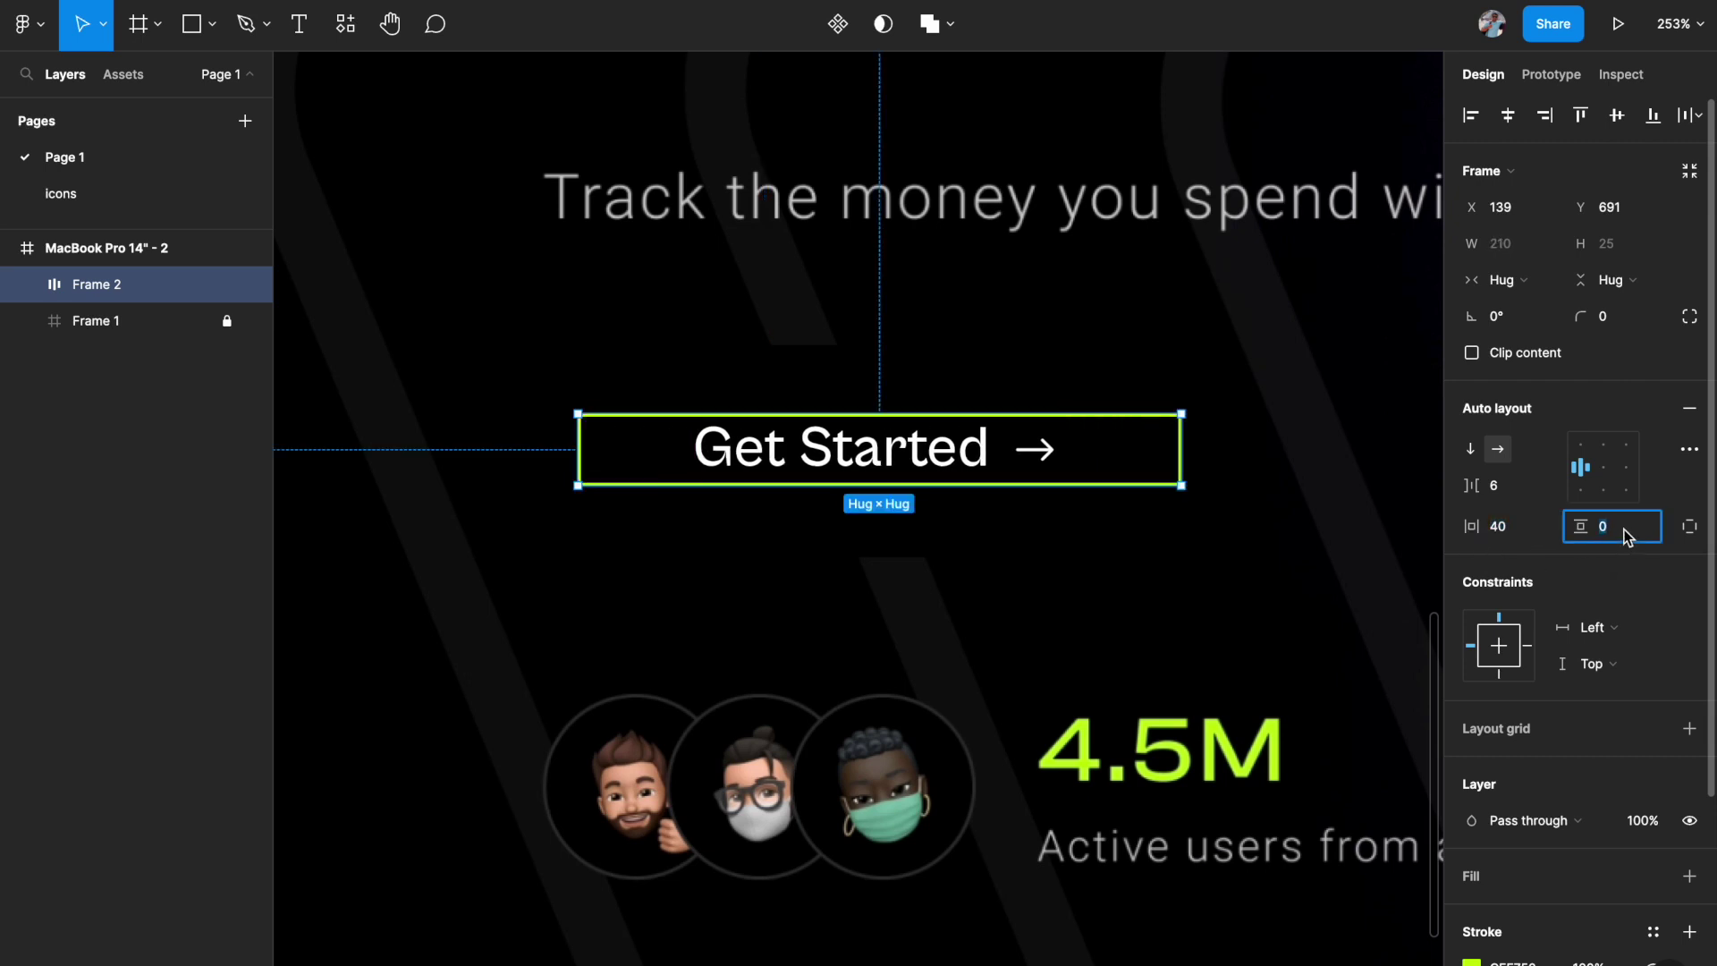
pyautogui.hotkey('shift', 'Up')
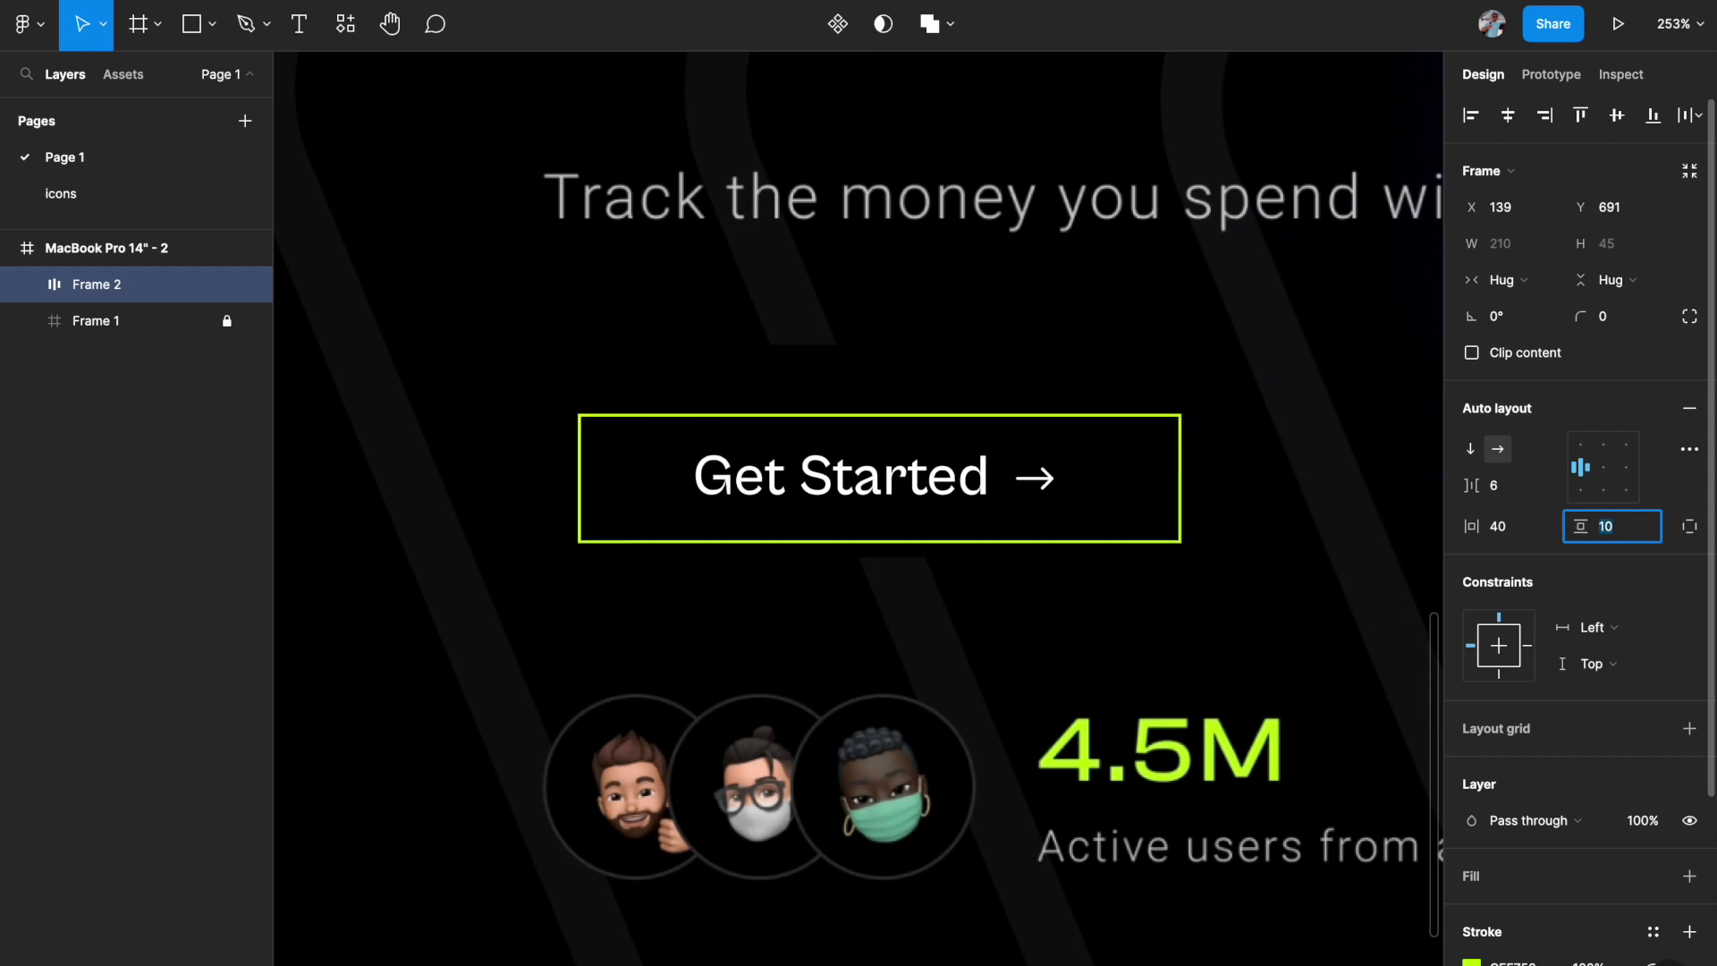
pyautogui.hotkey('shift', 'Up')
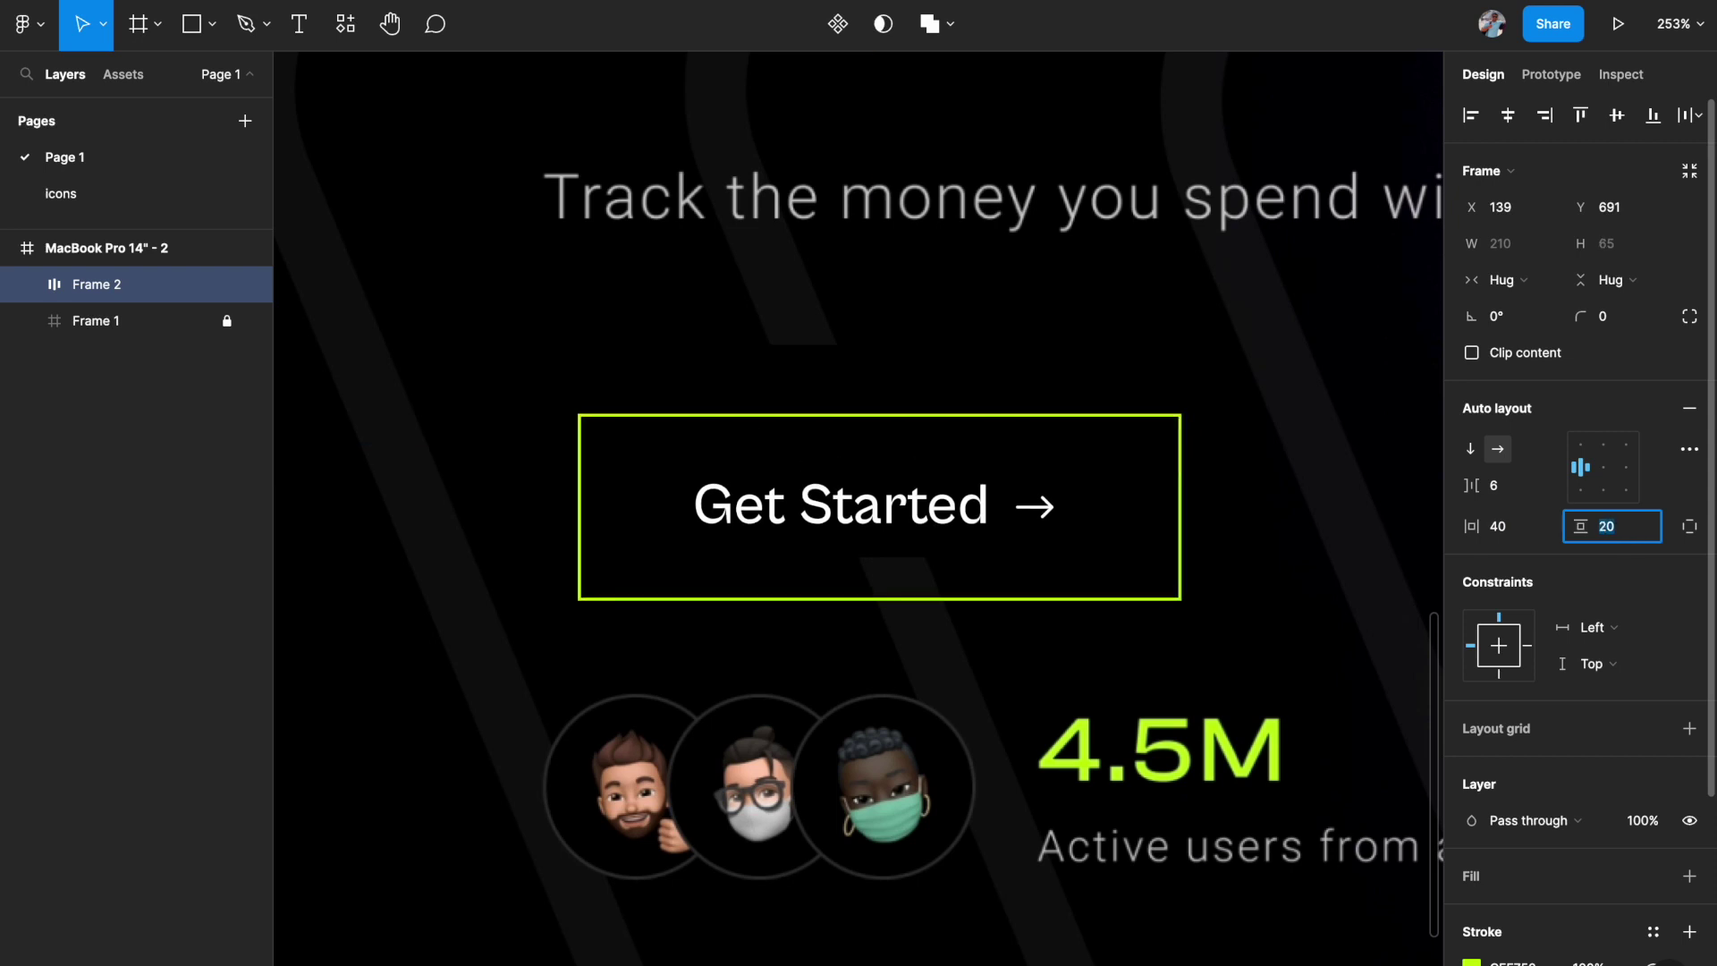
# Move the button up and left to about X 127, Y 658, aligned with the tagline's left edge.
pyautogui.scroll(-5, 1121, 487)
pyautogui.scroll(-2, 1121, 488)
pyautogui.click(1150, 572)
pyautogui.click(1009, 570)
pyautogui.moveTo(1009, 570); pyautogui.dragTo(989, 538)
pyautogui.click(1085, 557)
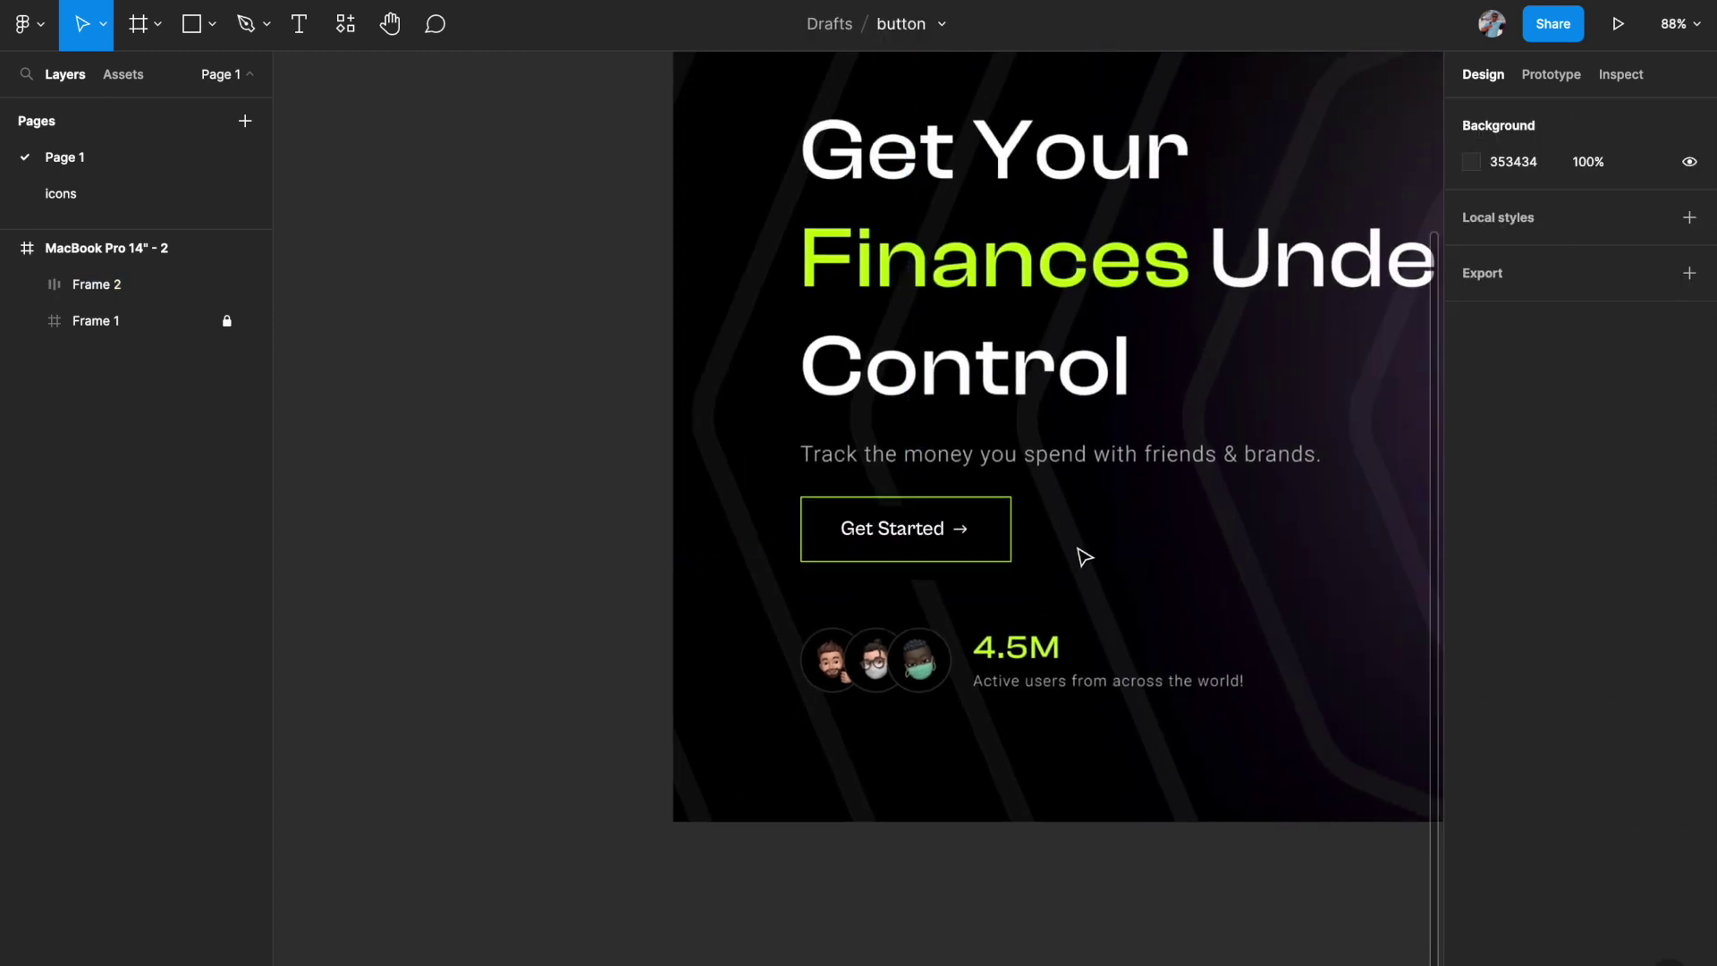
# Recolor the Get Started text and the arrow icon inside the button to the lime green document color CEF750.
pyautogui.scroll(2, 1081, 556)
pyautogui.scroll(2, 815, 562)
pyautogui.click(831, 523)
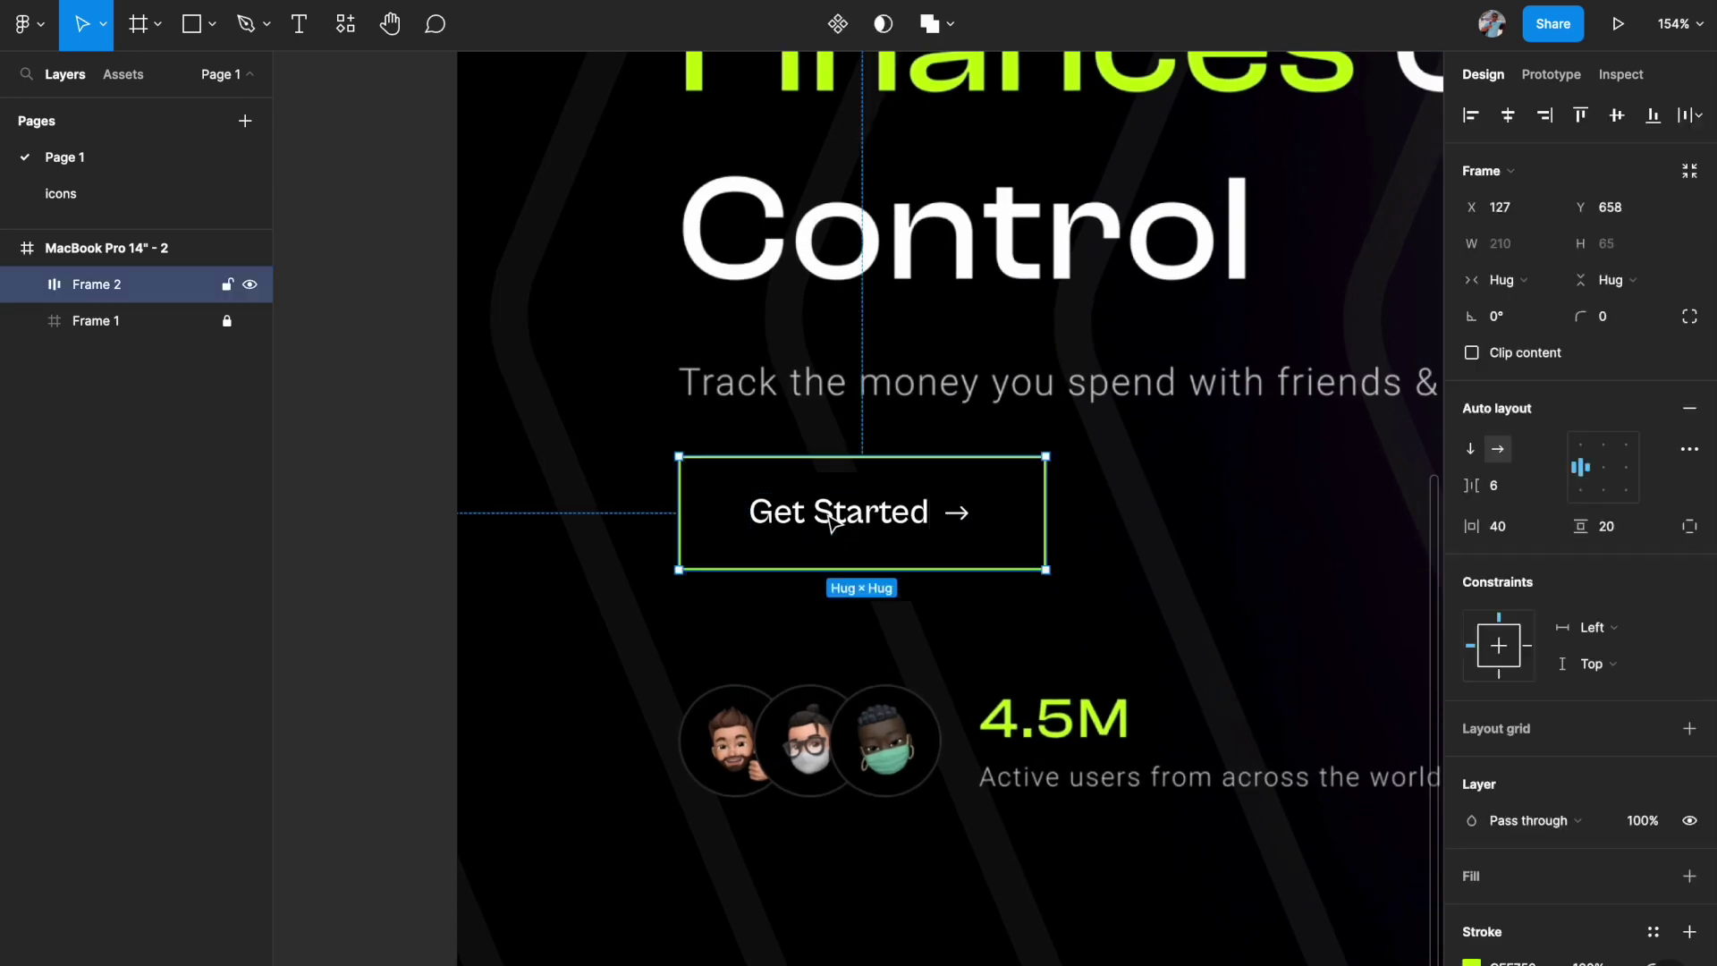
pyautogui.doubleClick(831, 524)
pyautogui.keyDown('shift'); pyautogui.click(957, 513); pyautogui.keyUp('shift')
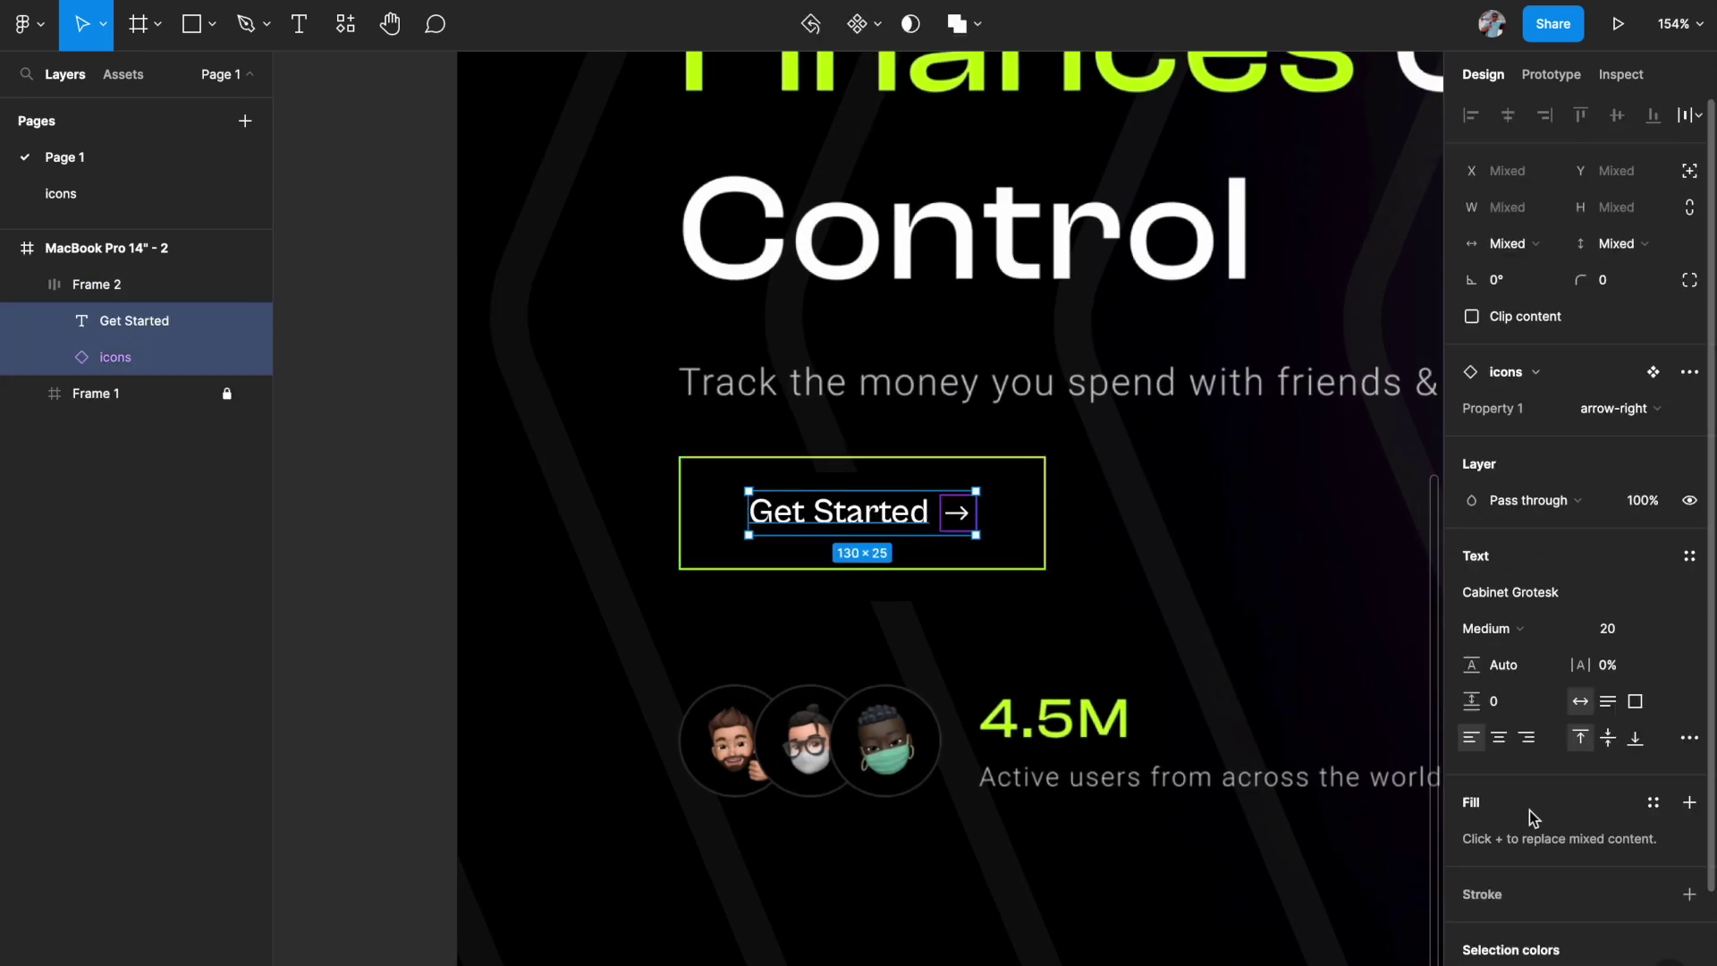
pyautogui.scroll(-3, 1528, 800)
pyautogui.click(1471, 830)
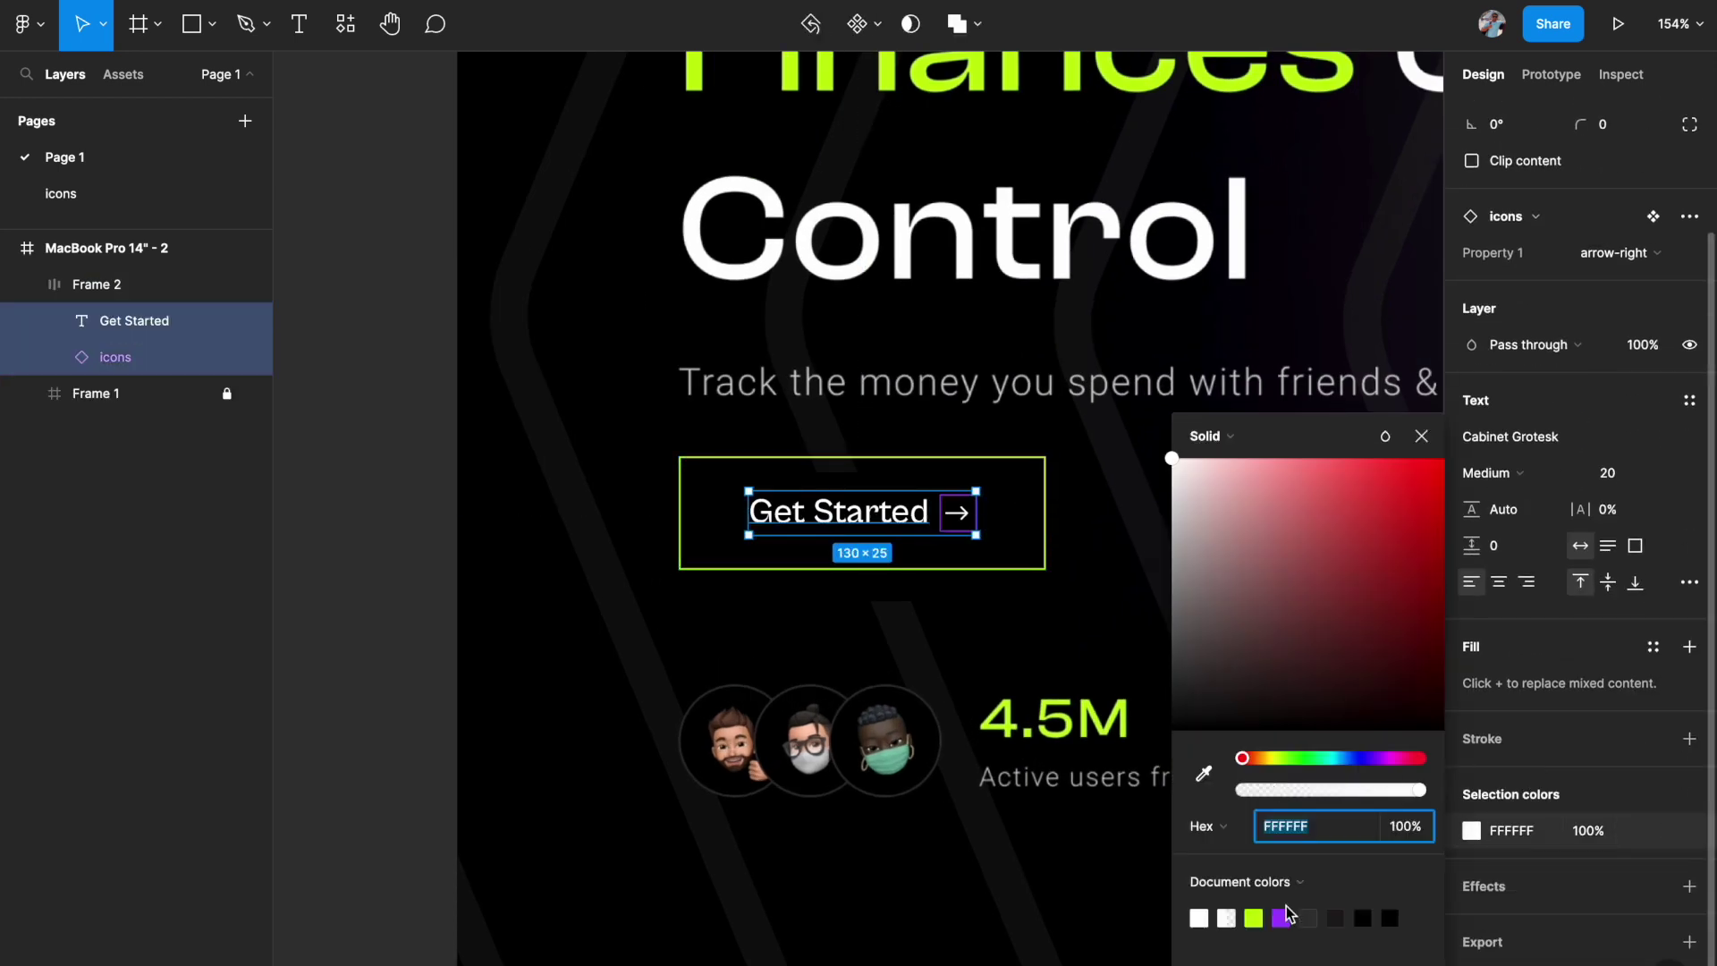
pyautogui.click(1254, 917)
pyautogui.click(1421, 436)
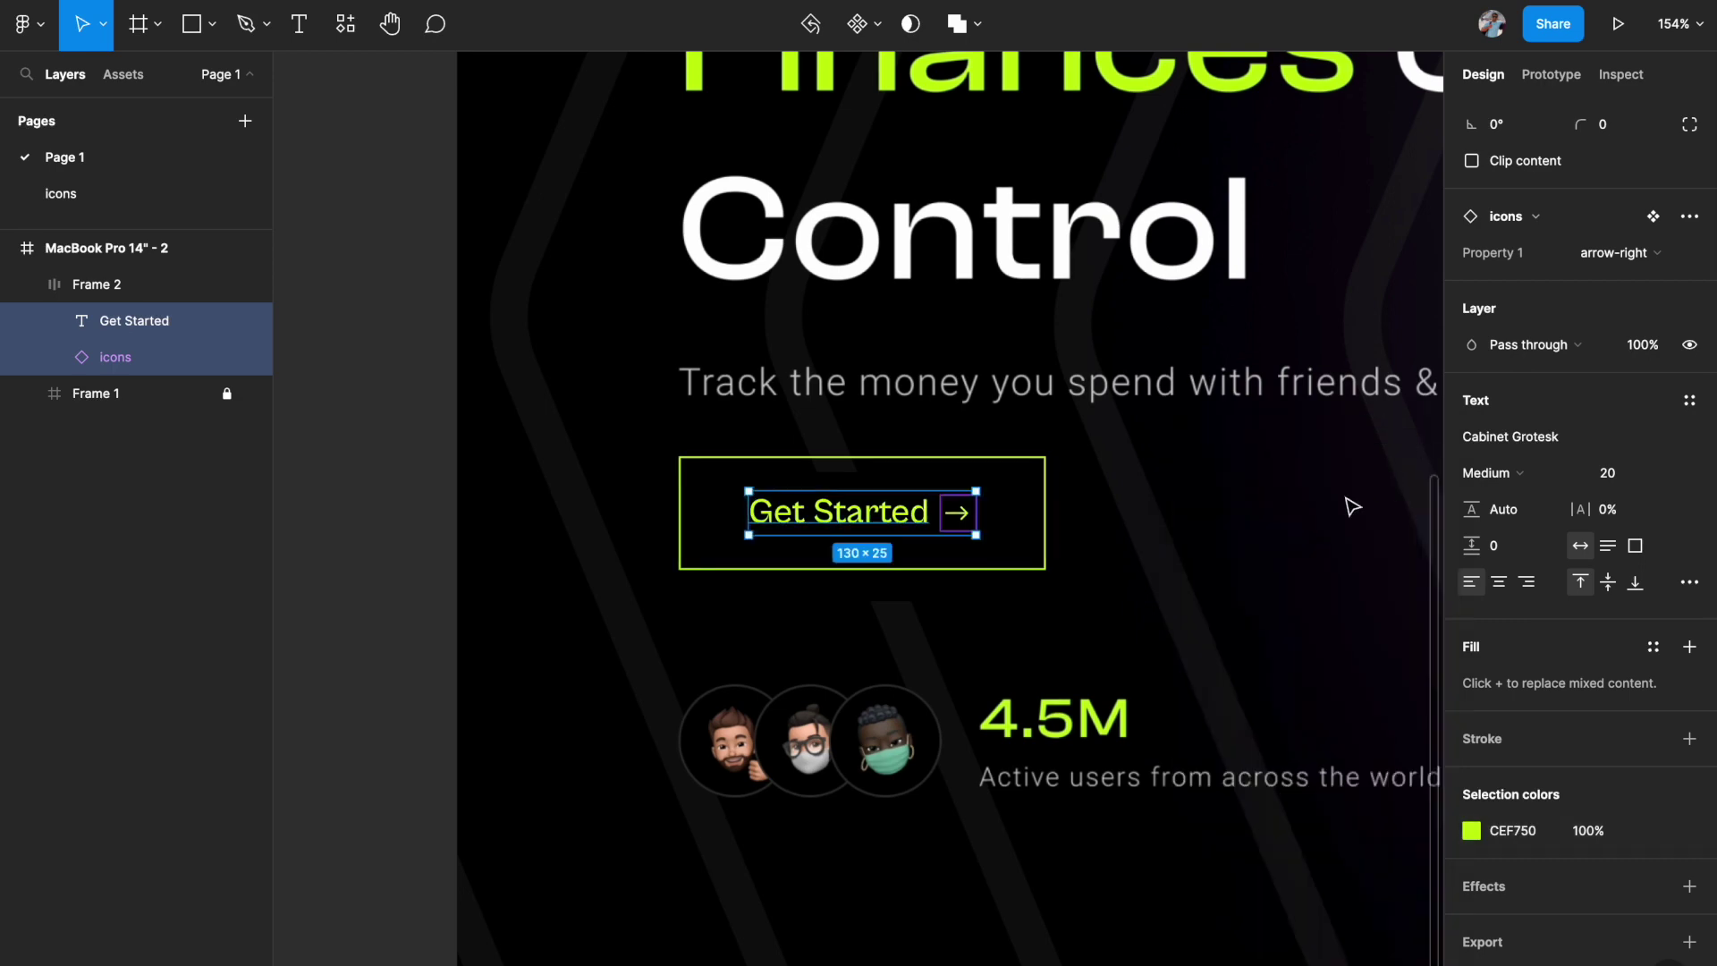
pyautogui.click(1389, 481)
# Round the Get Started button frame's corners with a radius of 40.
pyautogui.scroll(-5, 1341, 519)
pyautogui.hscroll(3, 1303, 537)
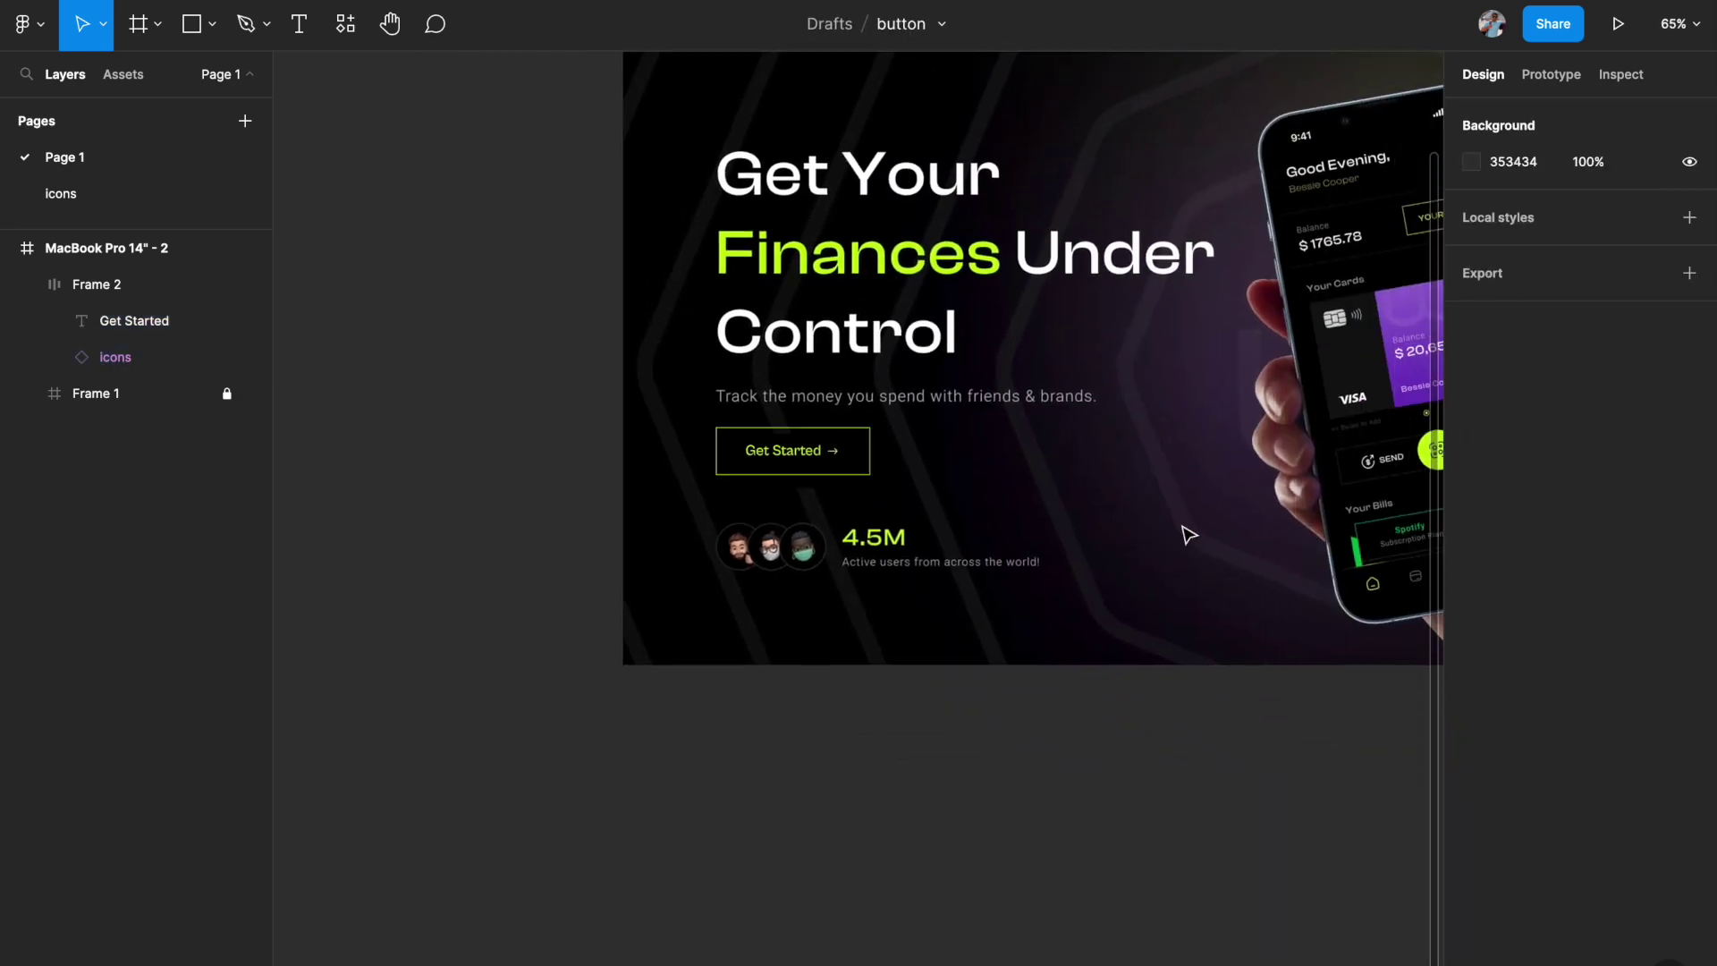
pyautogui.keyDown('ctrl'); pyautogui.scroll(3, 939, 537); pyautogui.keyUp('ctrl')
pyautogui.scroll(2, 939, 537)
pyautogui.keyDown('ctrl'); pyautogui.scroll(4, 931, 537); pyautogui.keyUp('ctrl')
pyautogui.click(943, 604)
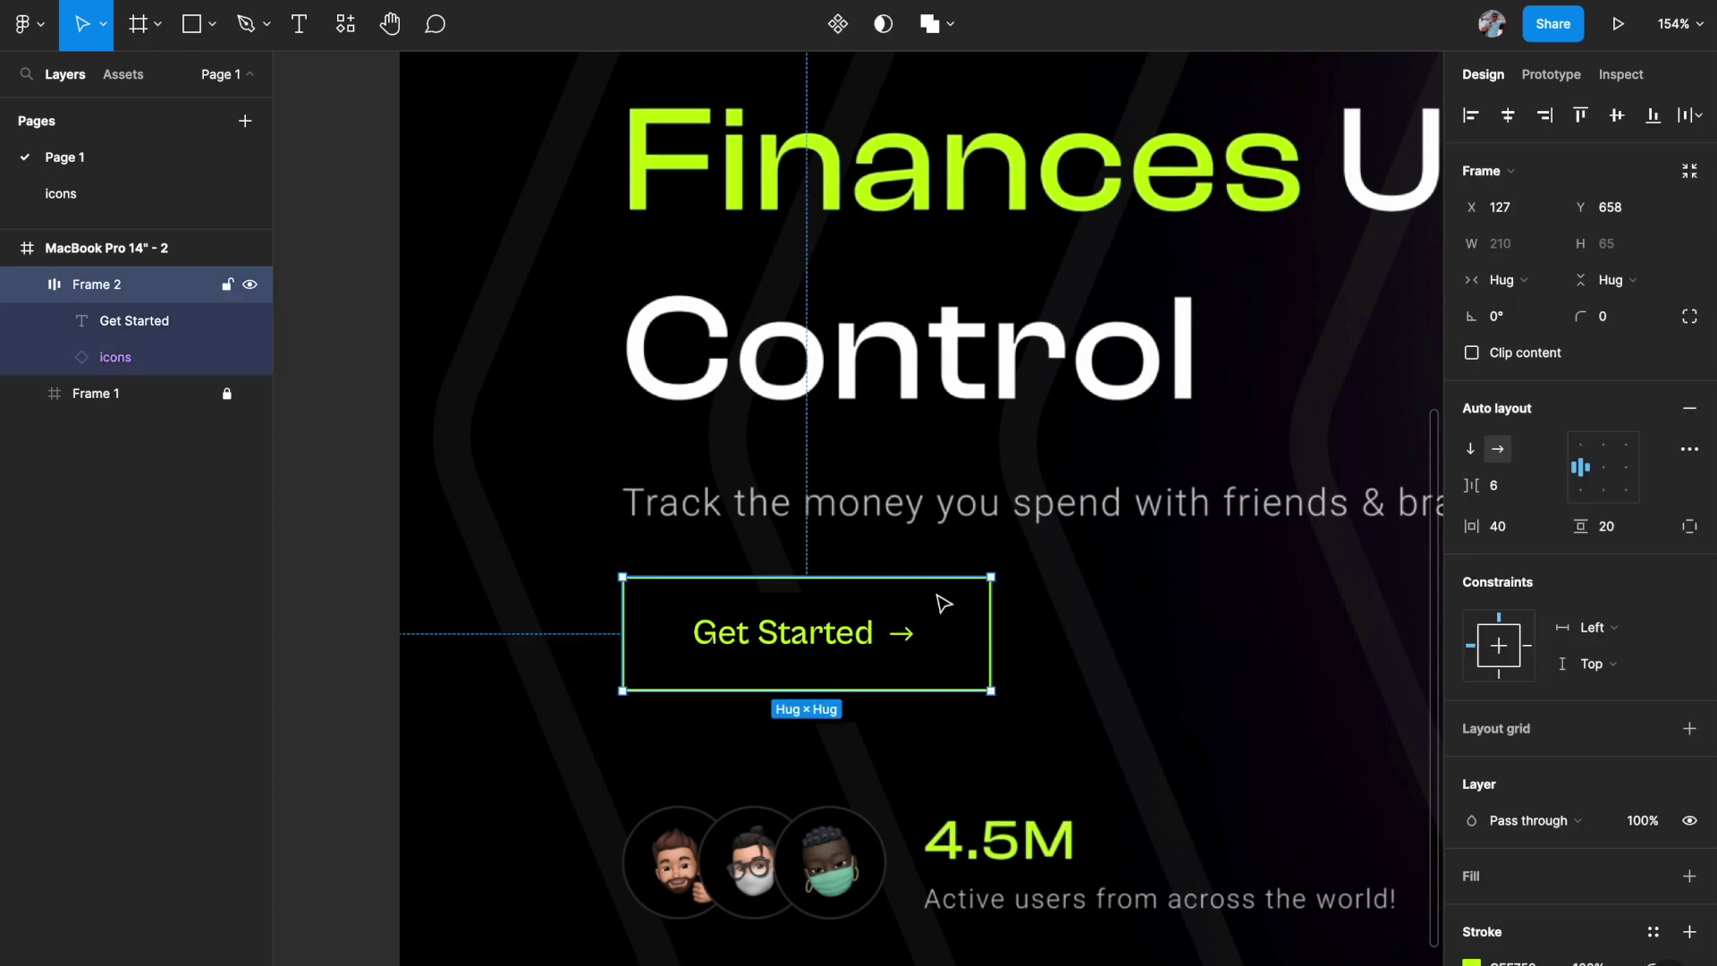
pyautogui.click(1614, 322)
pyautogui.write('40')
pyautogui.press('Return')
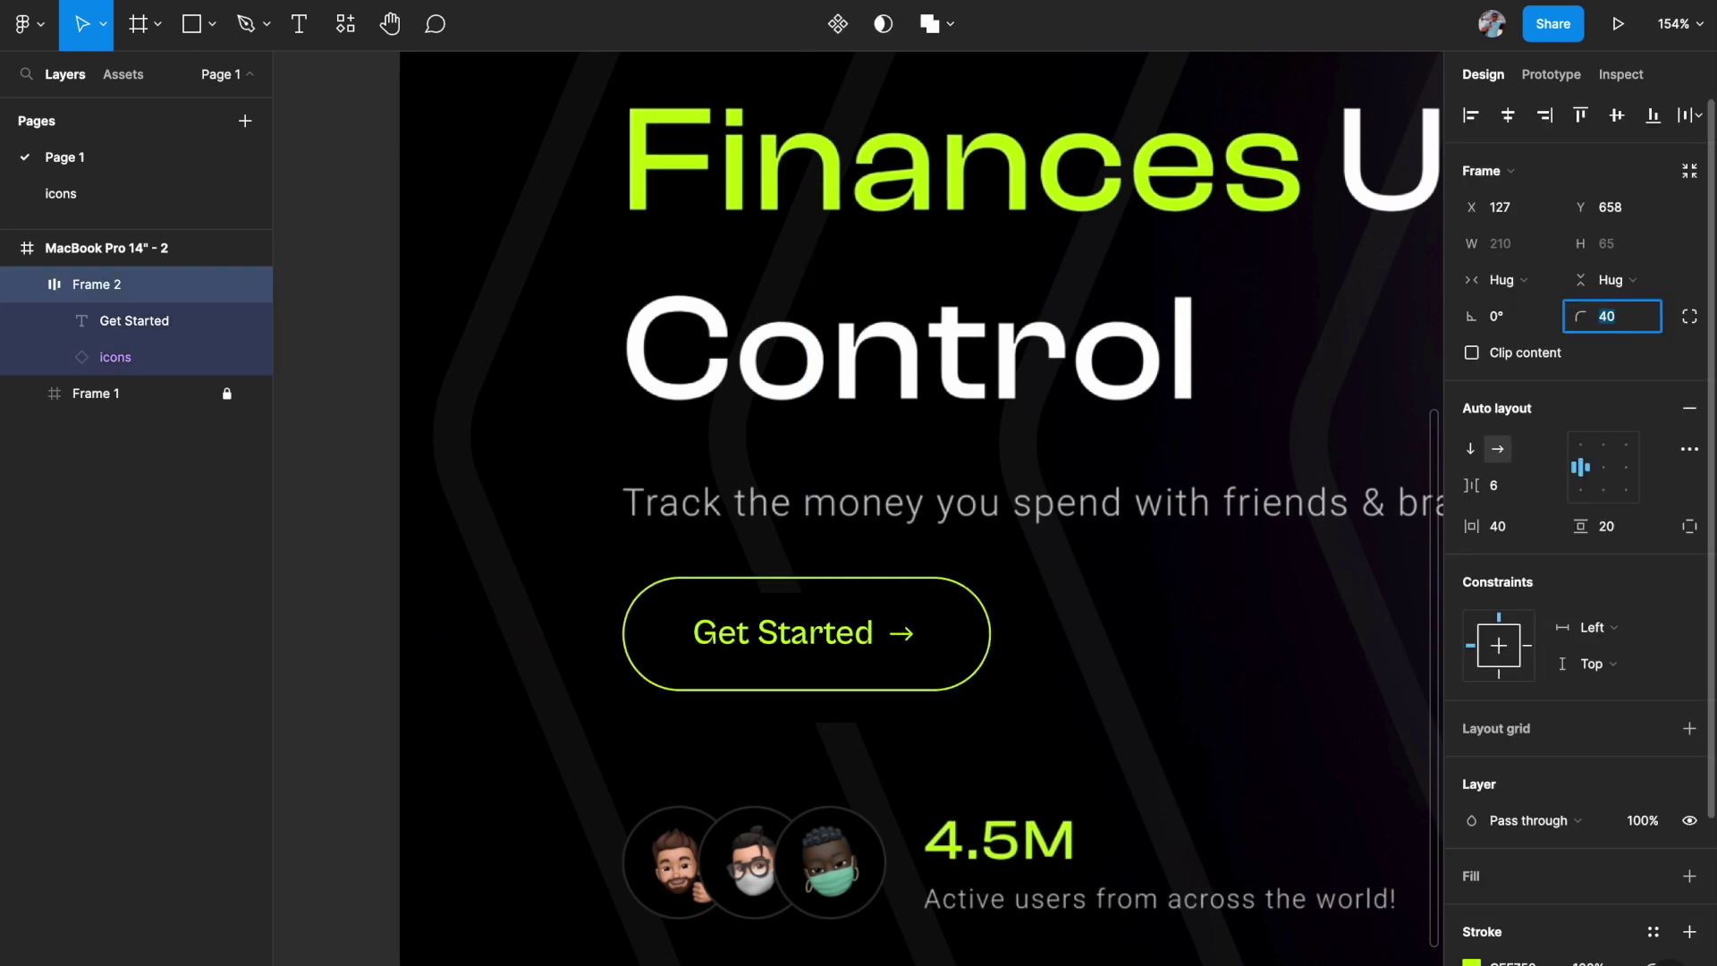
pyautogui.keyDown('ctrl'); pyautogui.scroll(-5, 1157, 471); pyautogui.keyUp('ctrl')
pyautogui.click(1152, 530)
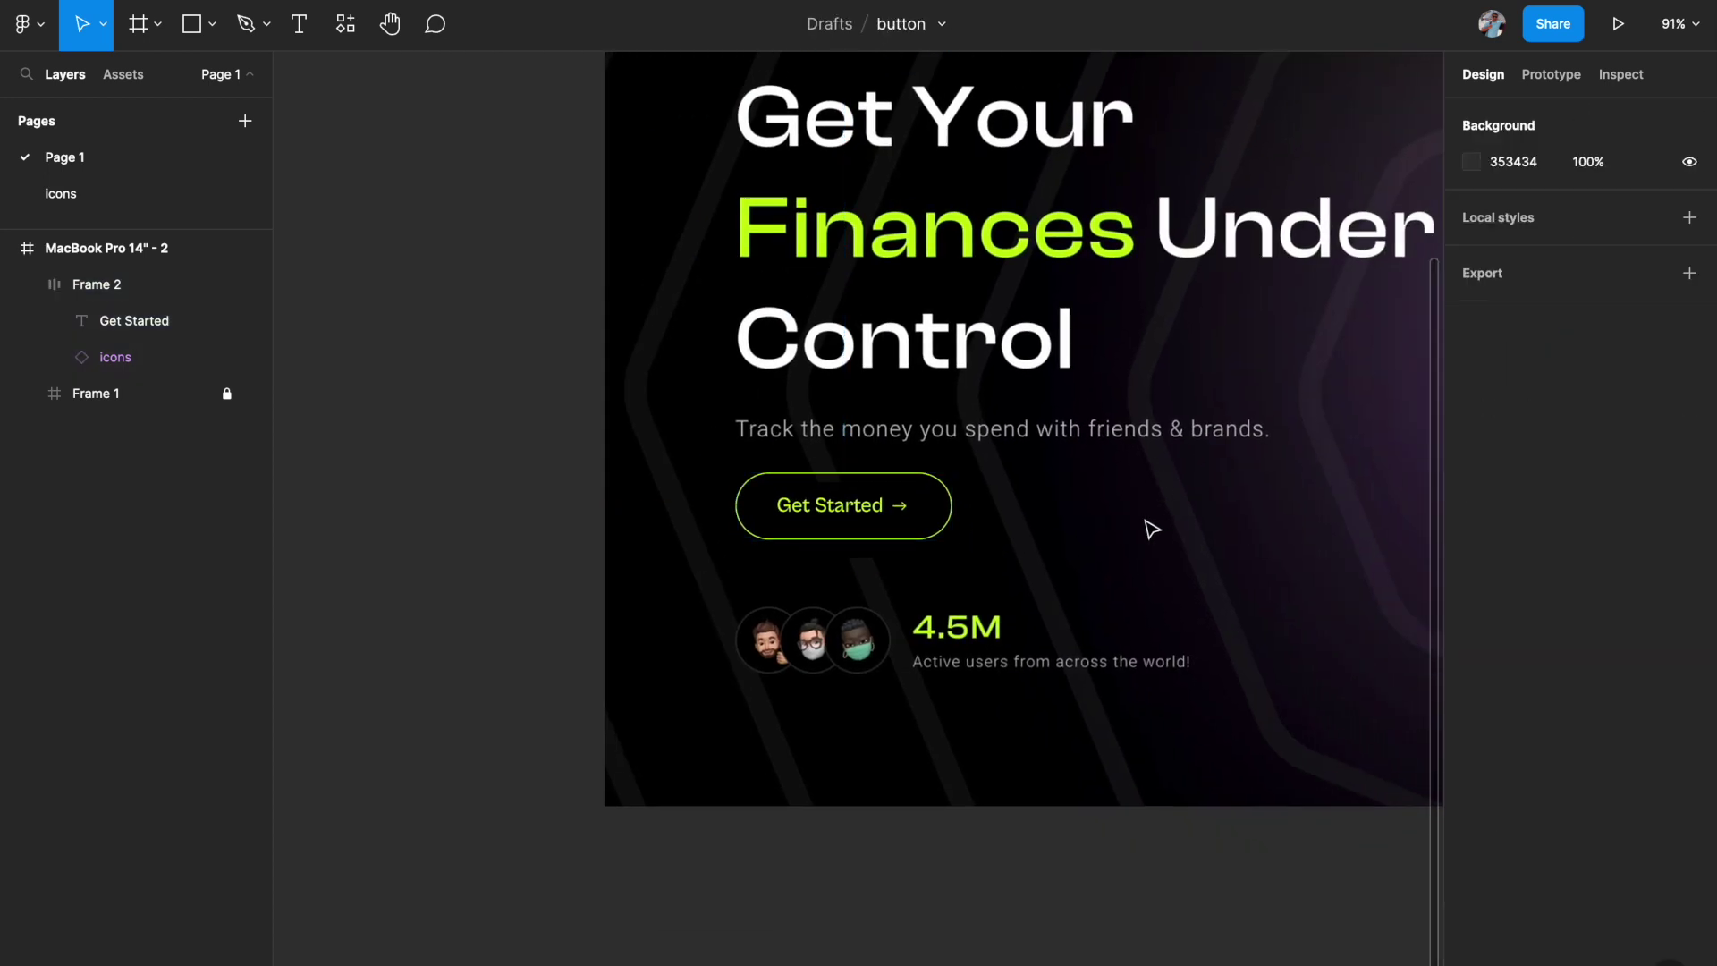
pyautogui.keyDown('ctrl'); pyautogui.scroll(-3, 1152, 529); pyautogui.keyUp('ctrl')
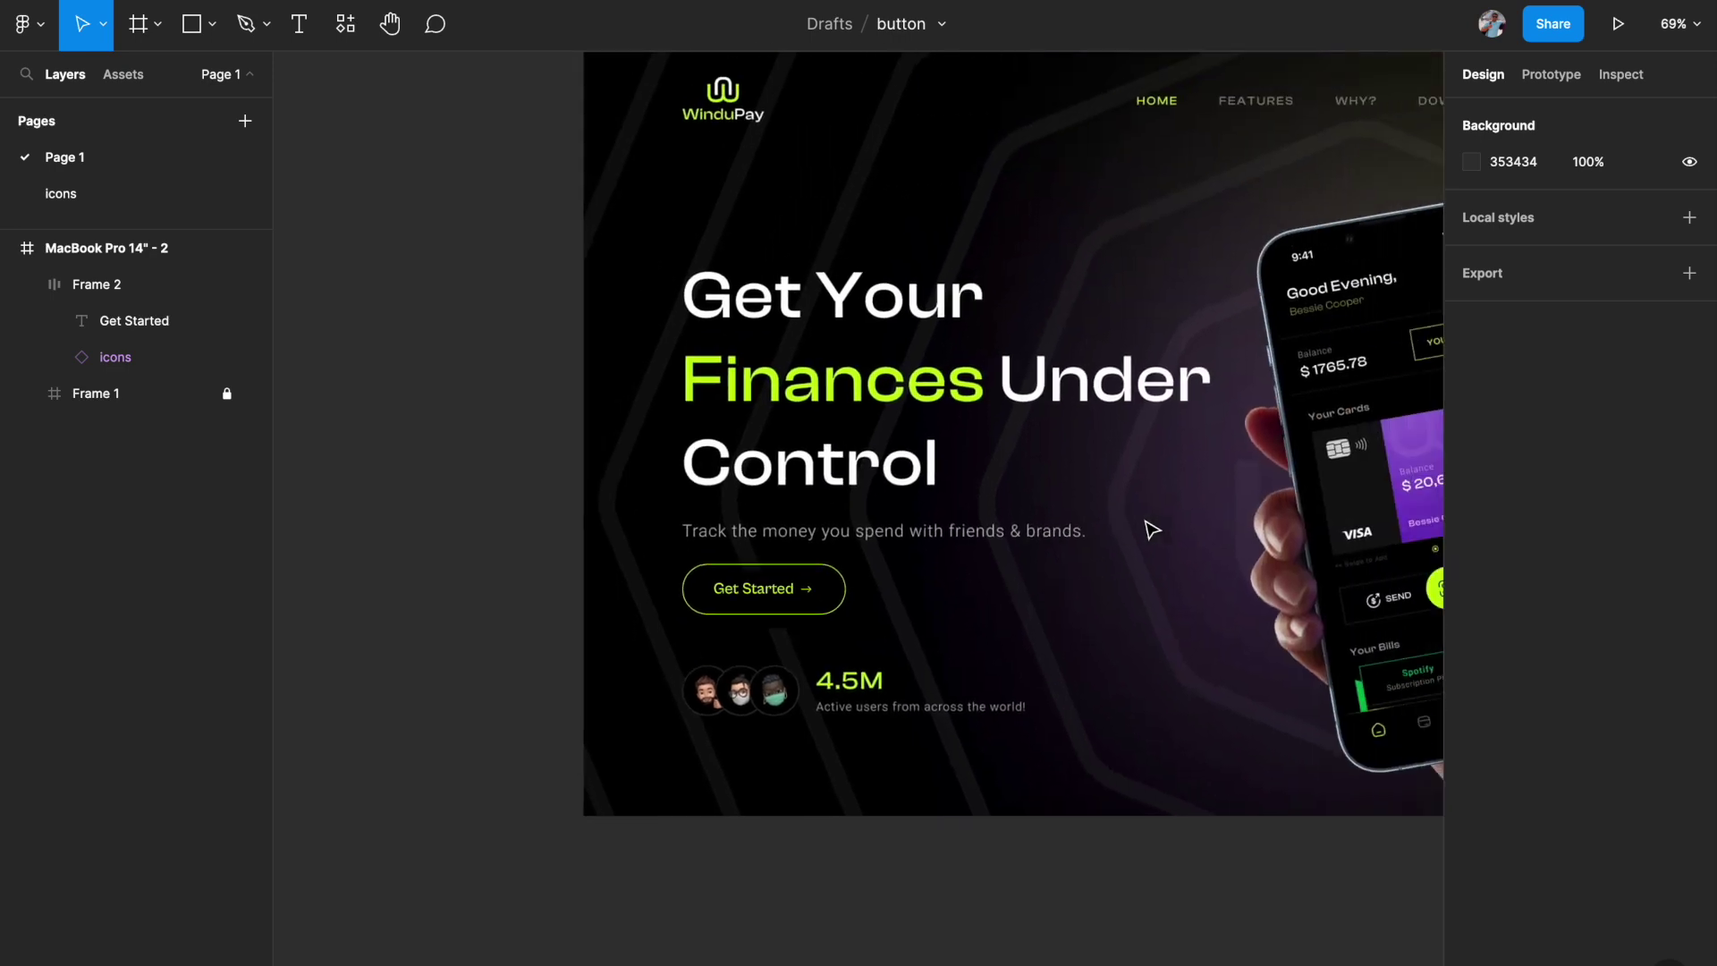
# Move the Get Started button out of the landing page frame onto the empty canvas below it.
pyautogui.keyDown('ctrl'); pyautogui.scroll(4, 888, 629); pyautogui.keyUp('ctrl')
pyautogui.keyDown('ctrl'); pyautogui.scroll(-2, 888, 629); pyautogui.keyUp('ctrl')
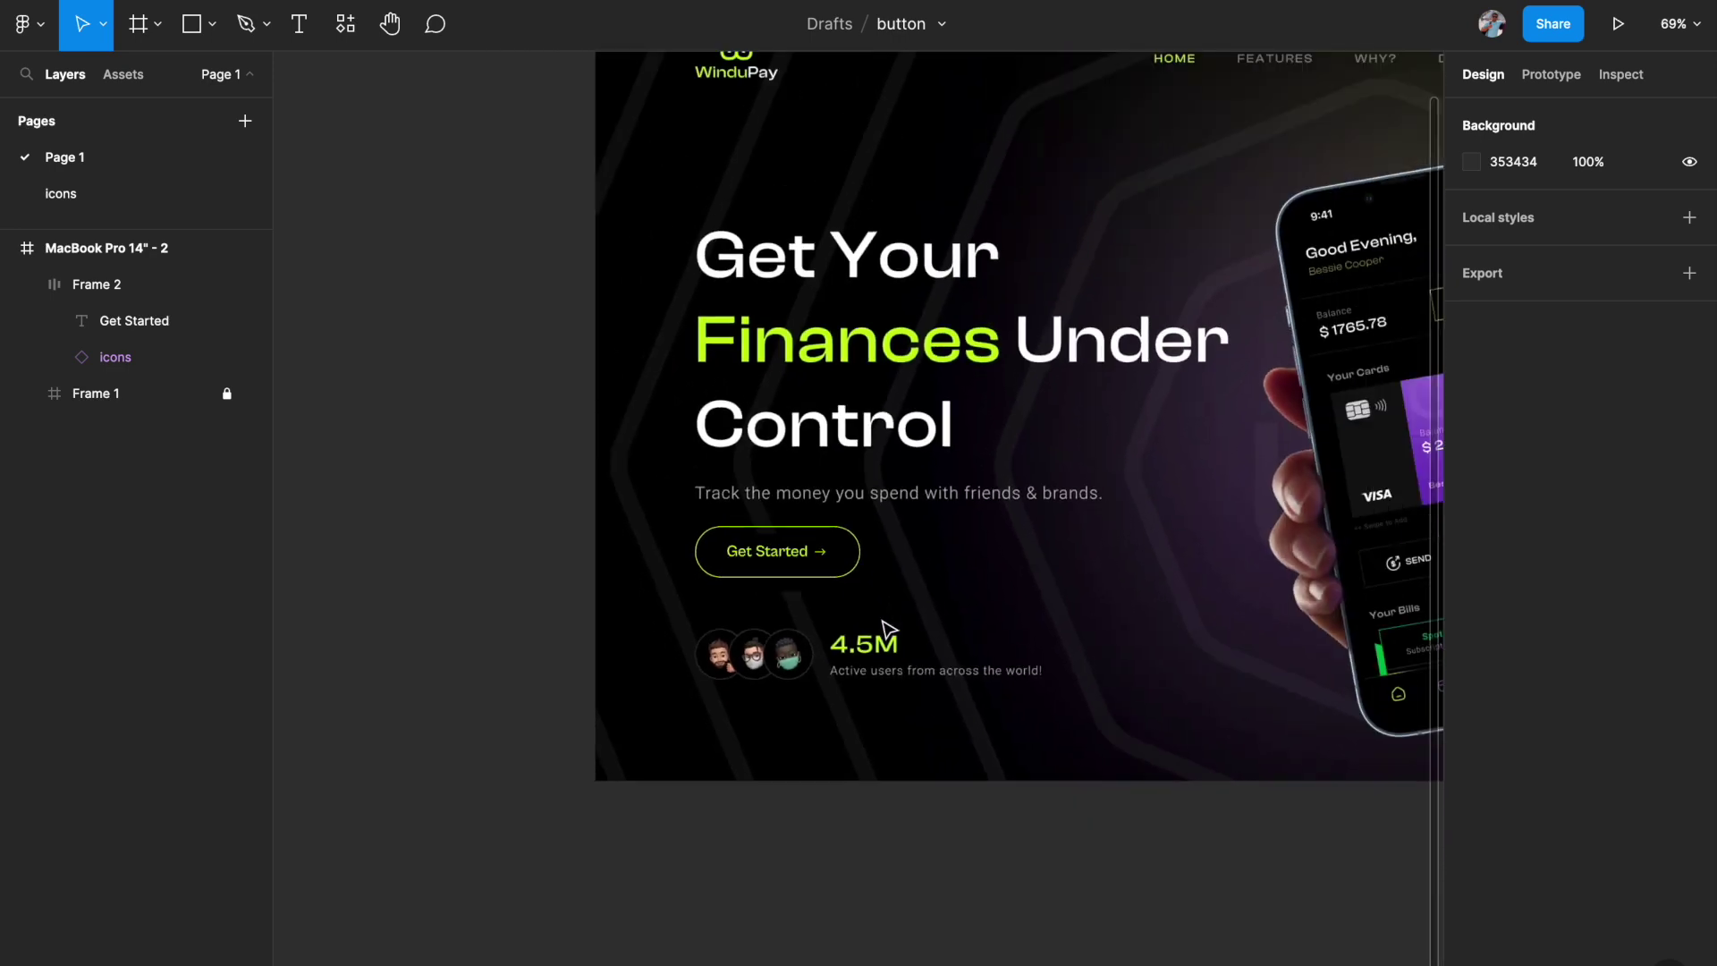
pyautogui.keyDown('ctrl'); pyautogui.scroll(2, 885, 624); pyautogui.keyUp('ctrl')
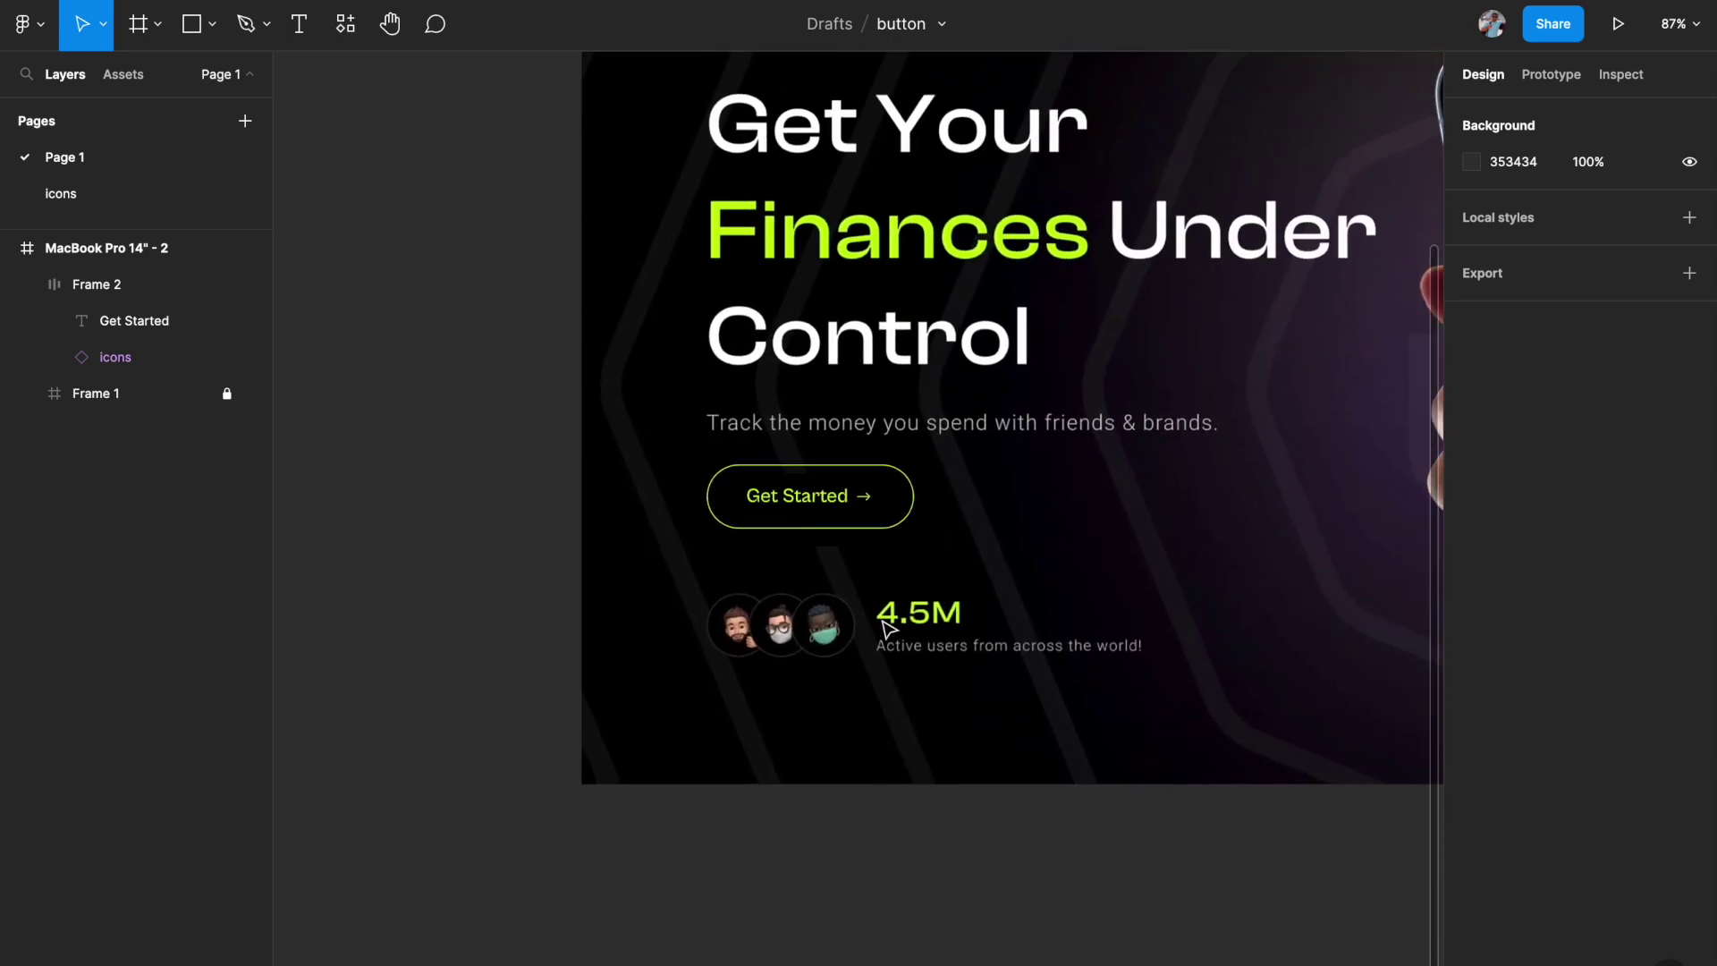
pyautogui.keyDown('ctrl'); pyautogui.scroll(3, 832, 521); pyautogui.keyUp('ctrl')
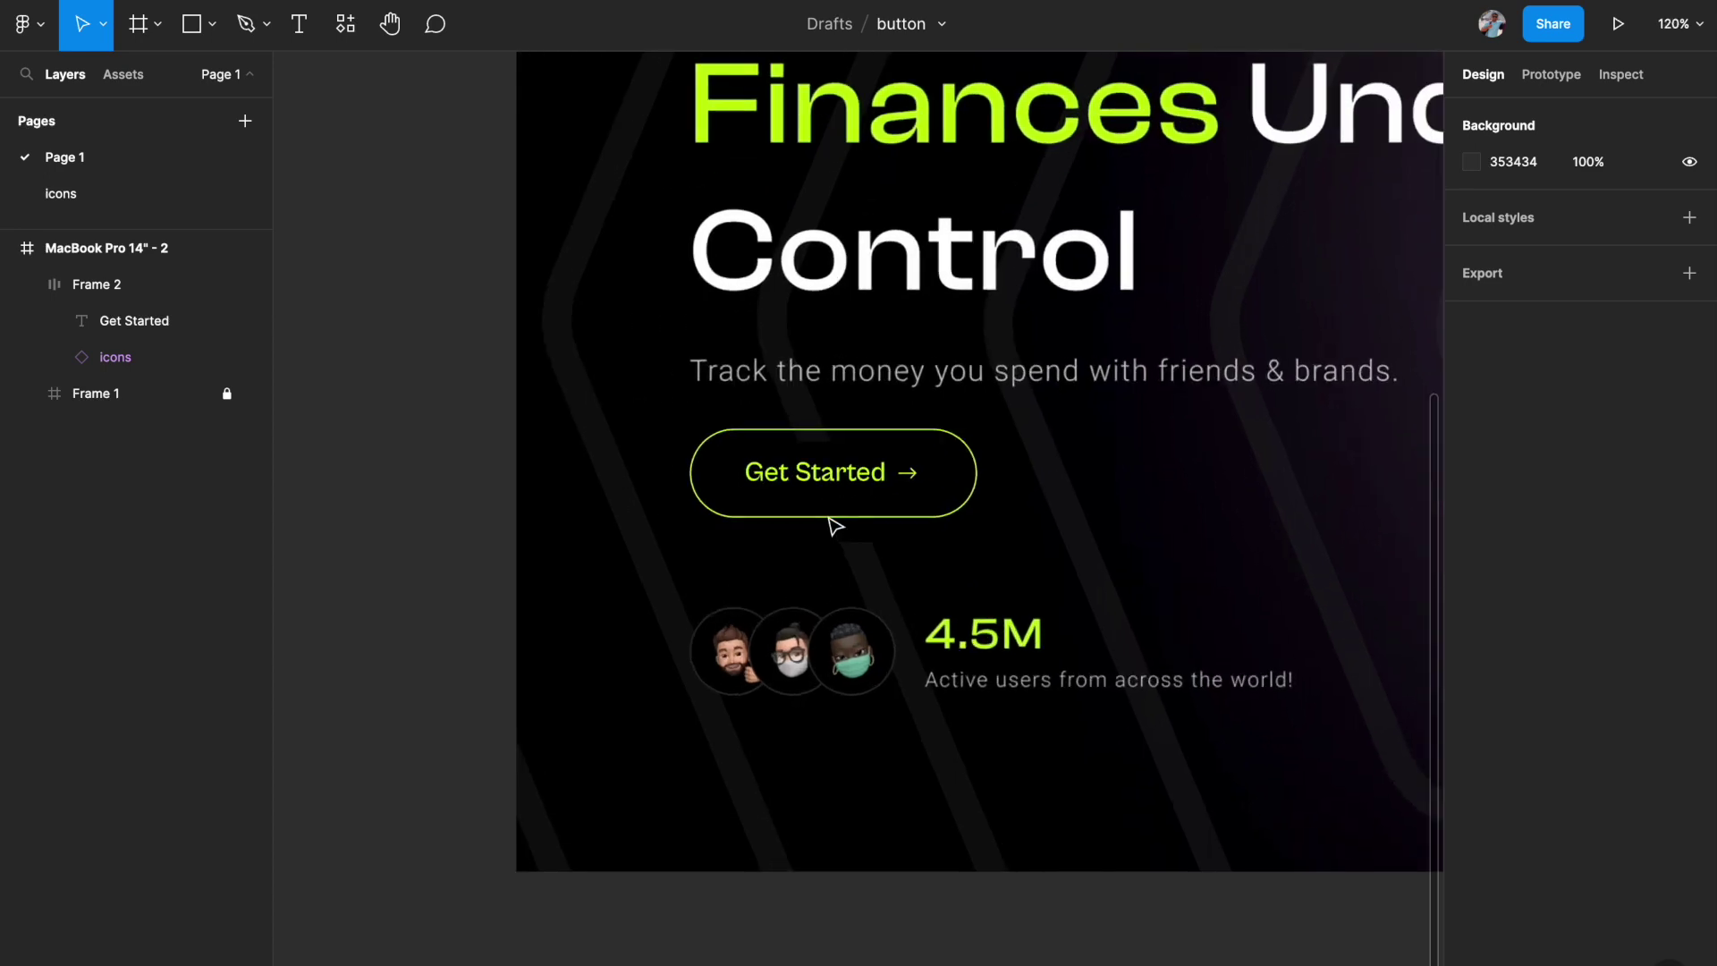
pyautogui.keyDown('ctrl'); pyautogui.scroll(-5, 836, 526); pyautogui.keyUp('ctrl')
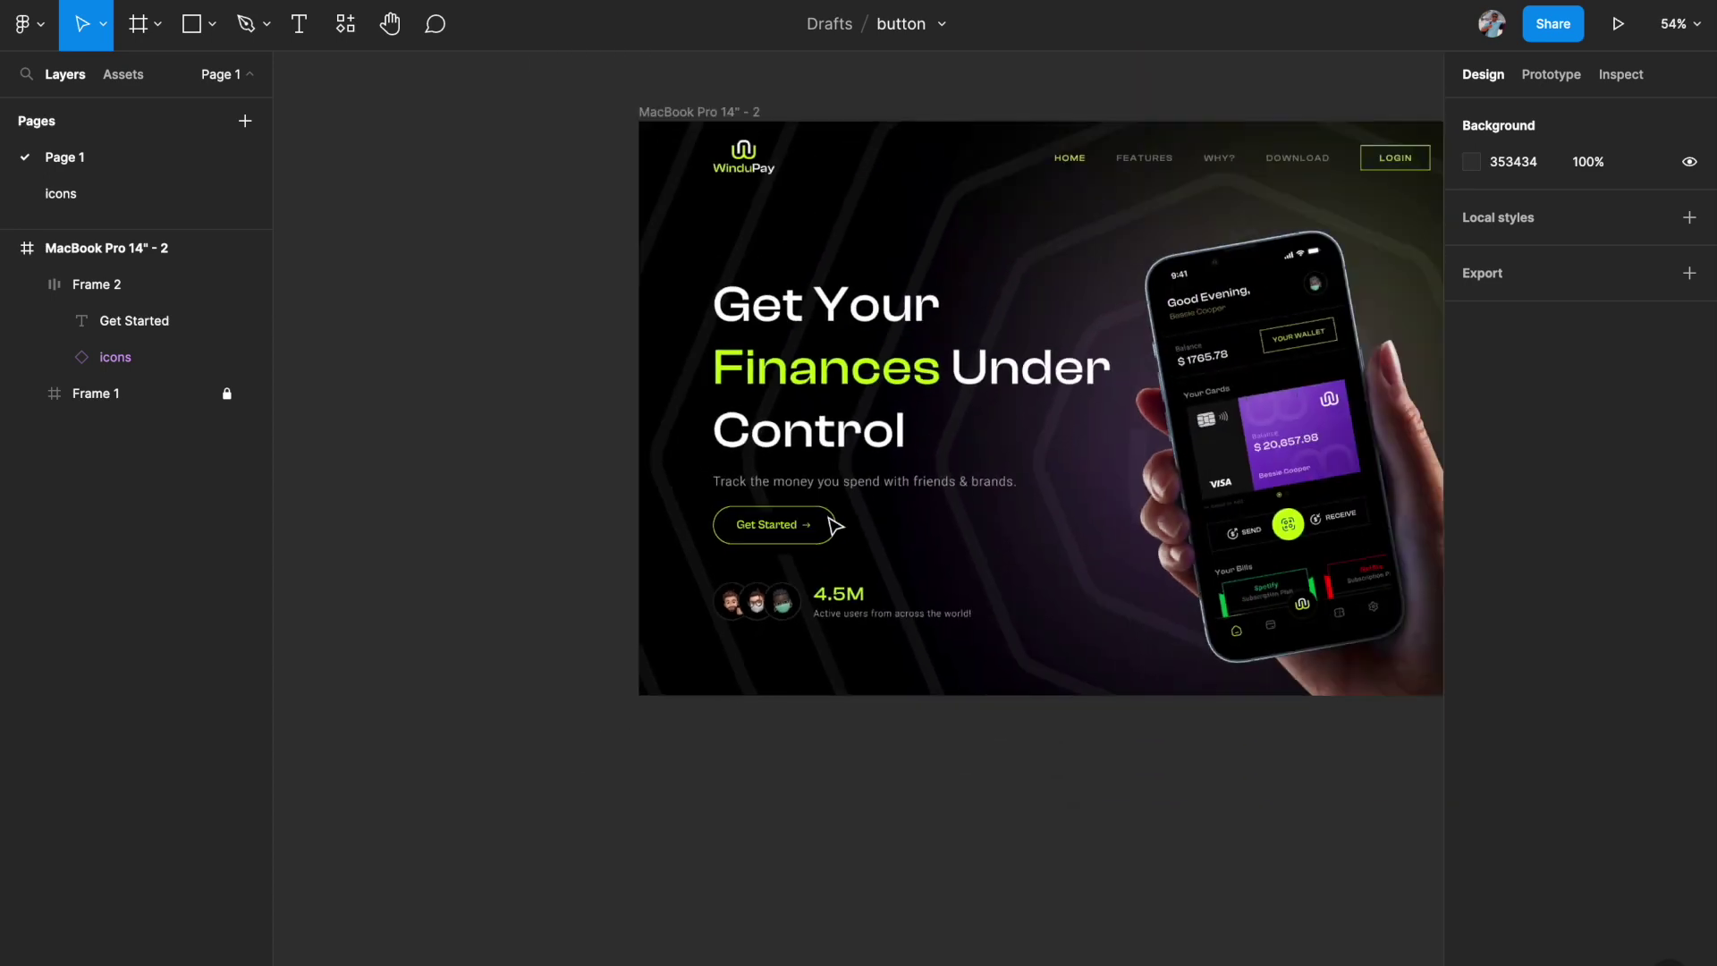
pyautogui.moveTo(796, 430); pyautogui.dragTo(785, 778)
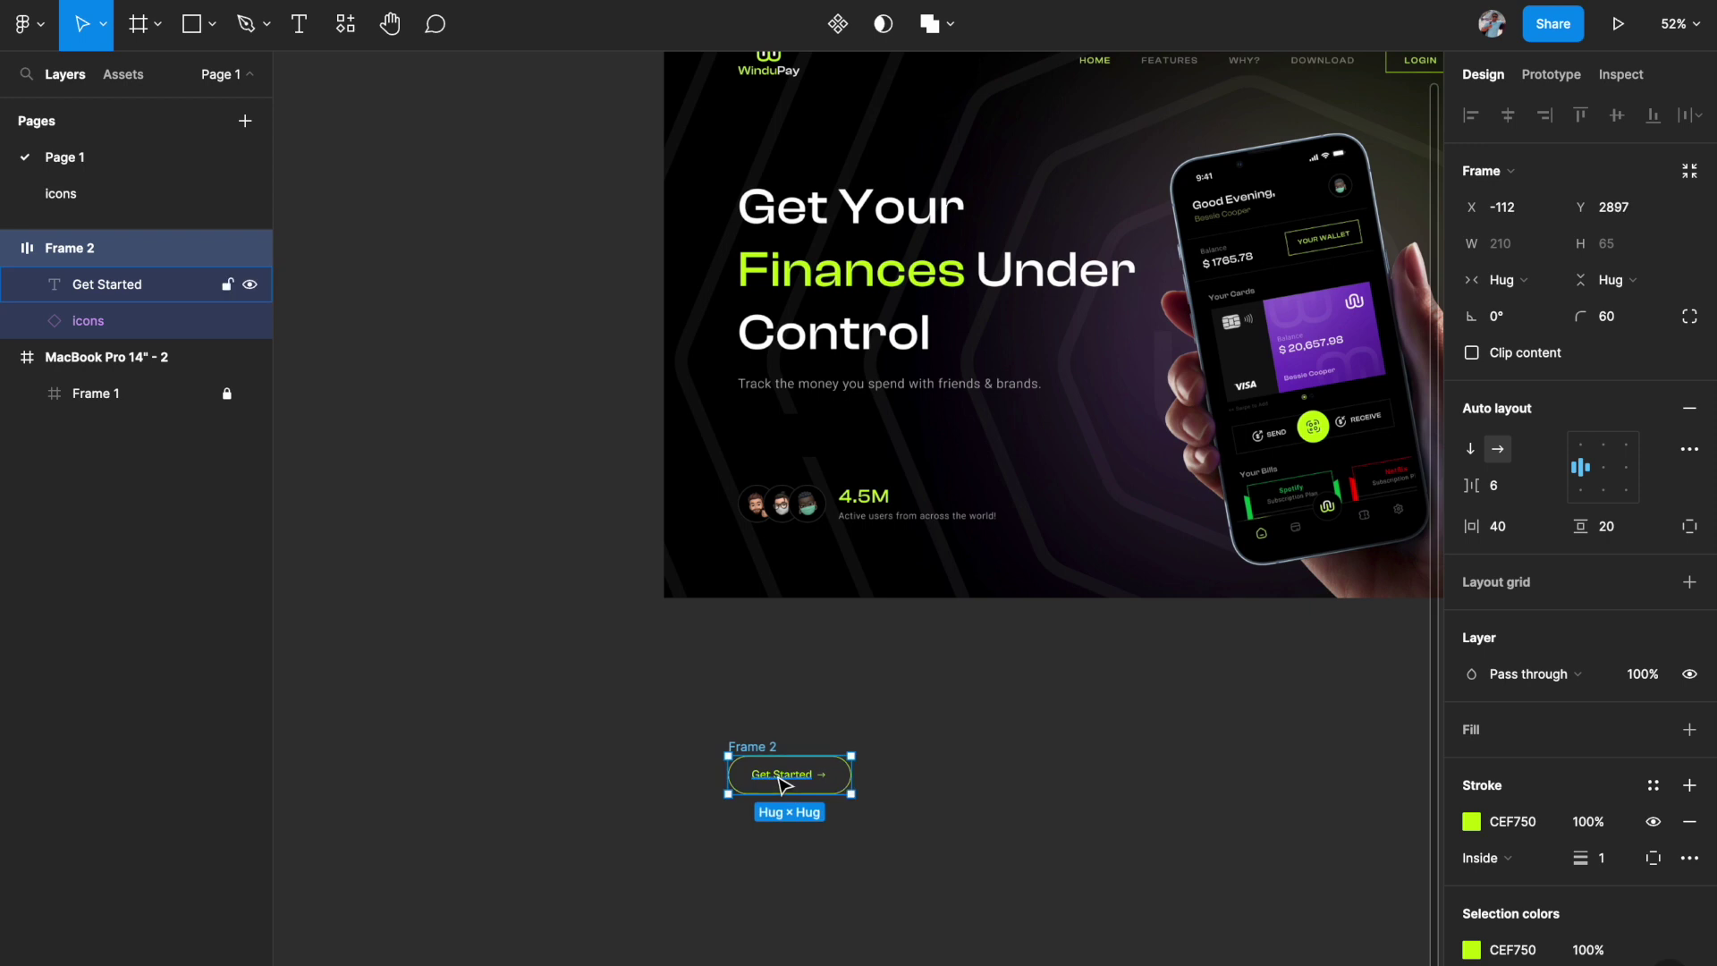
# Widen the button frame to 287 and center its auto layout contents.
pyautogui.scroll(-2, 784, 786)
pyautogui.keyDown('ctrl'); pyautogui.scroll(4, 784, 786); pyautogui.keyUp('ctrl')
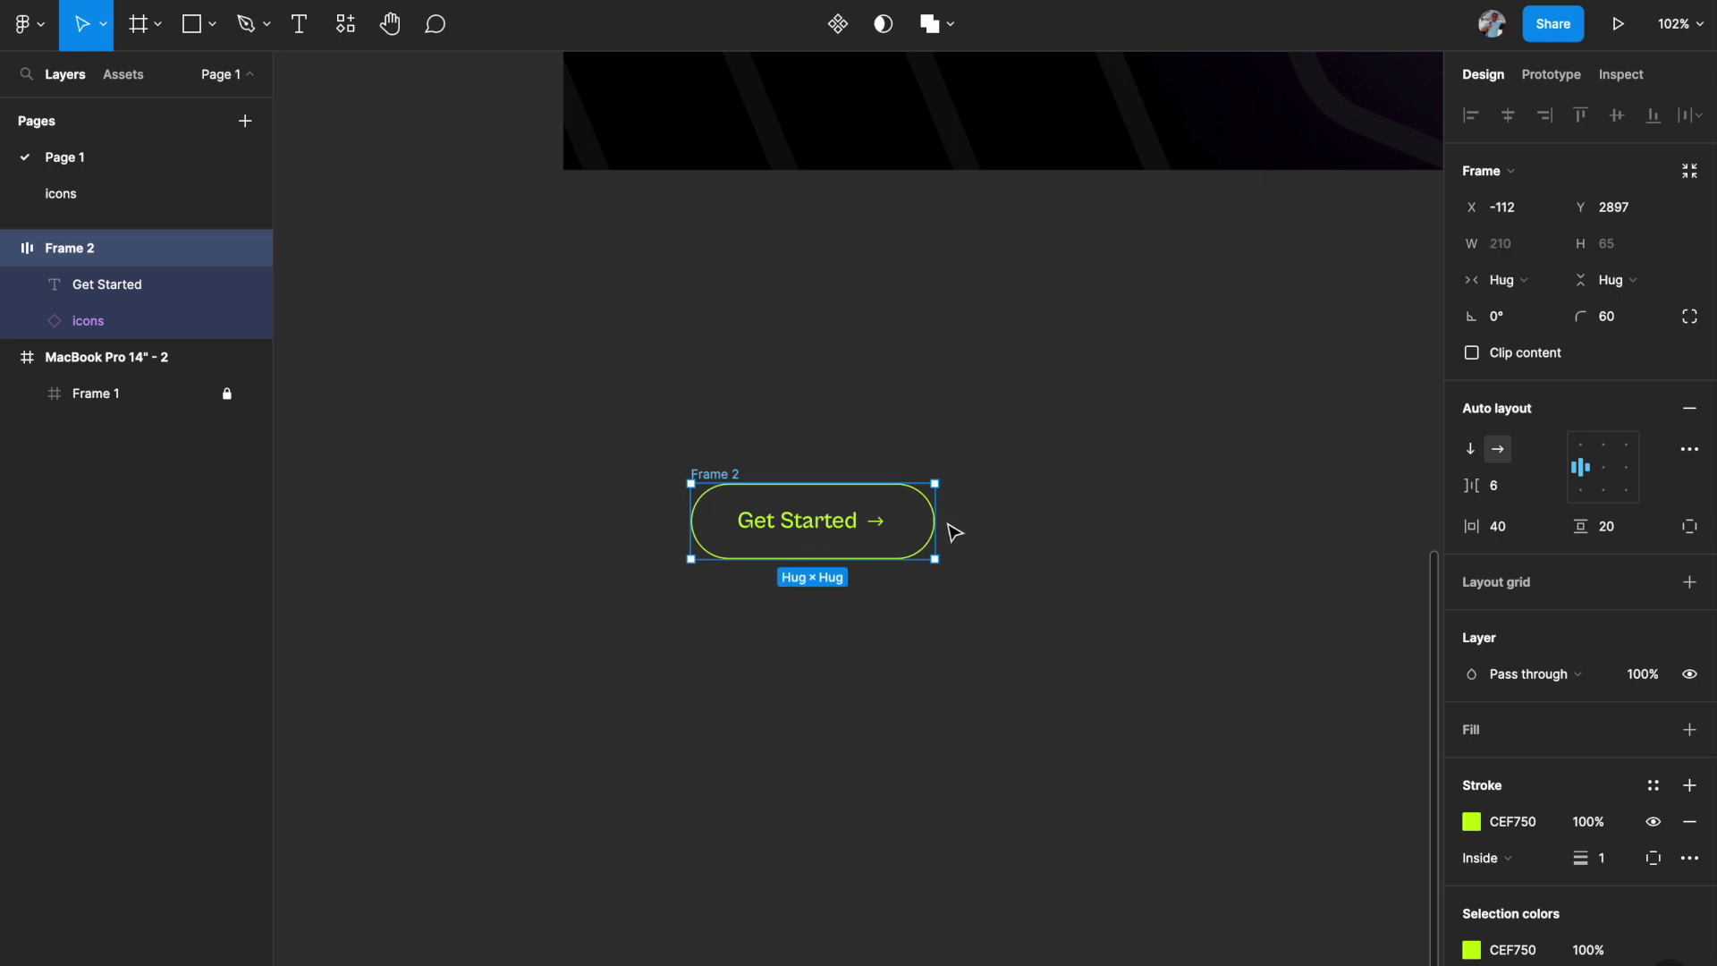
pyautogui.moveTo(936, 521); pyautogui.dragTo(1027, 521)
pyautogui.click(1146, 507)
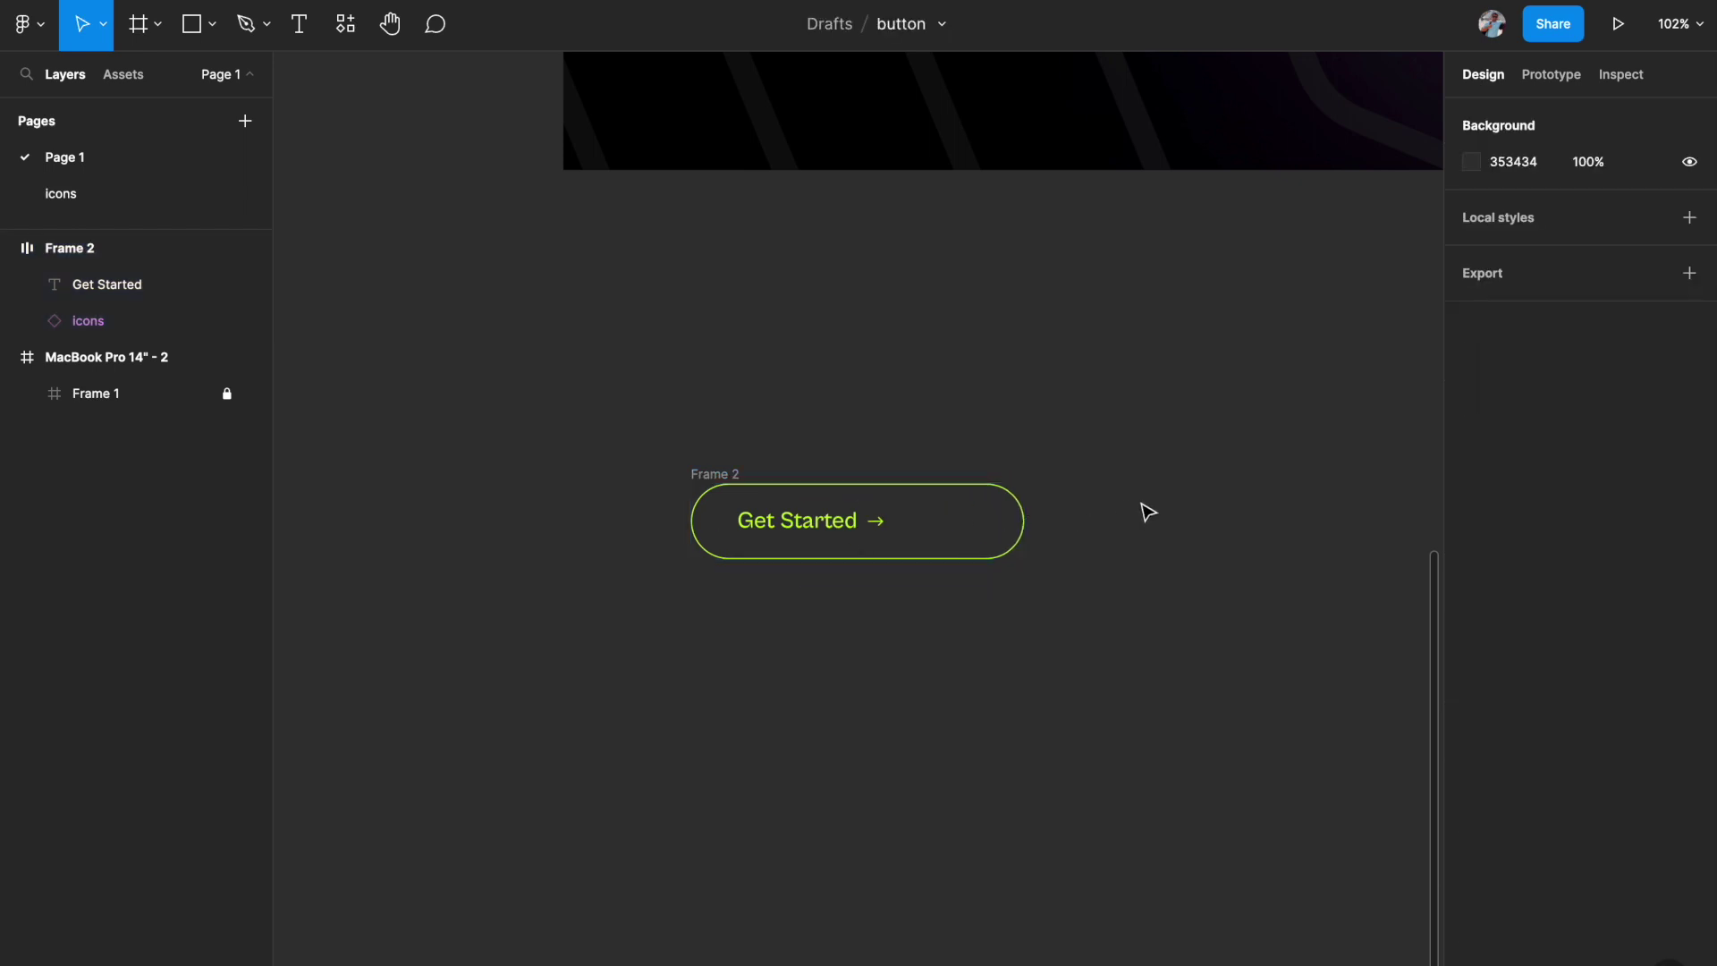
pyautogui.click(811, 477)
pyautogui.scroll(3, 964, 502)
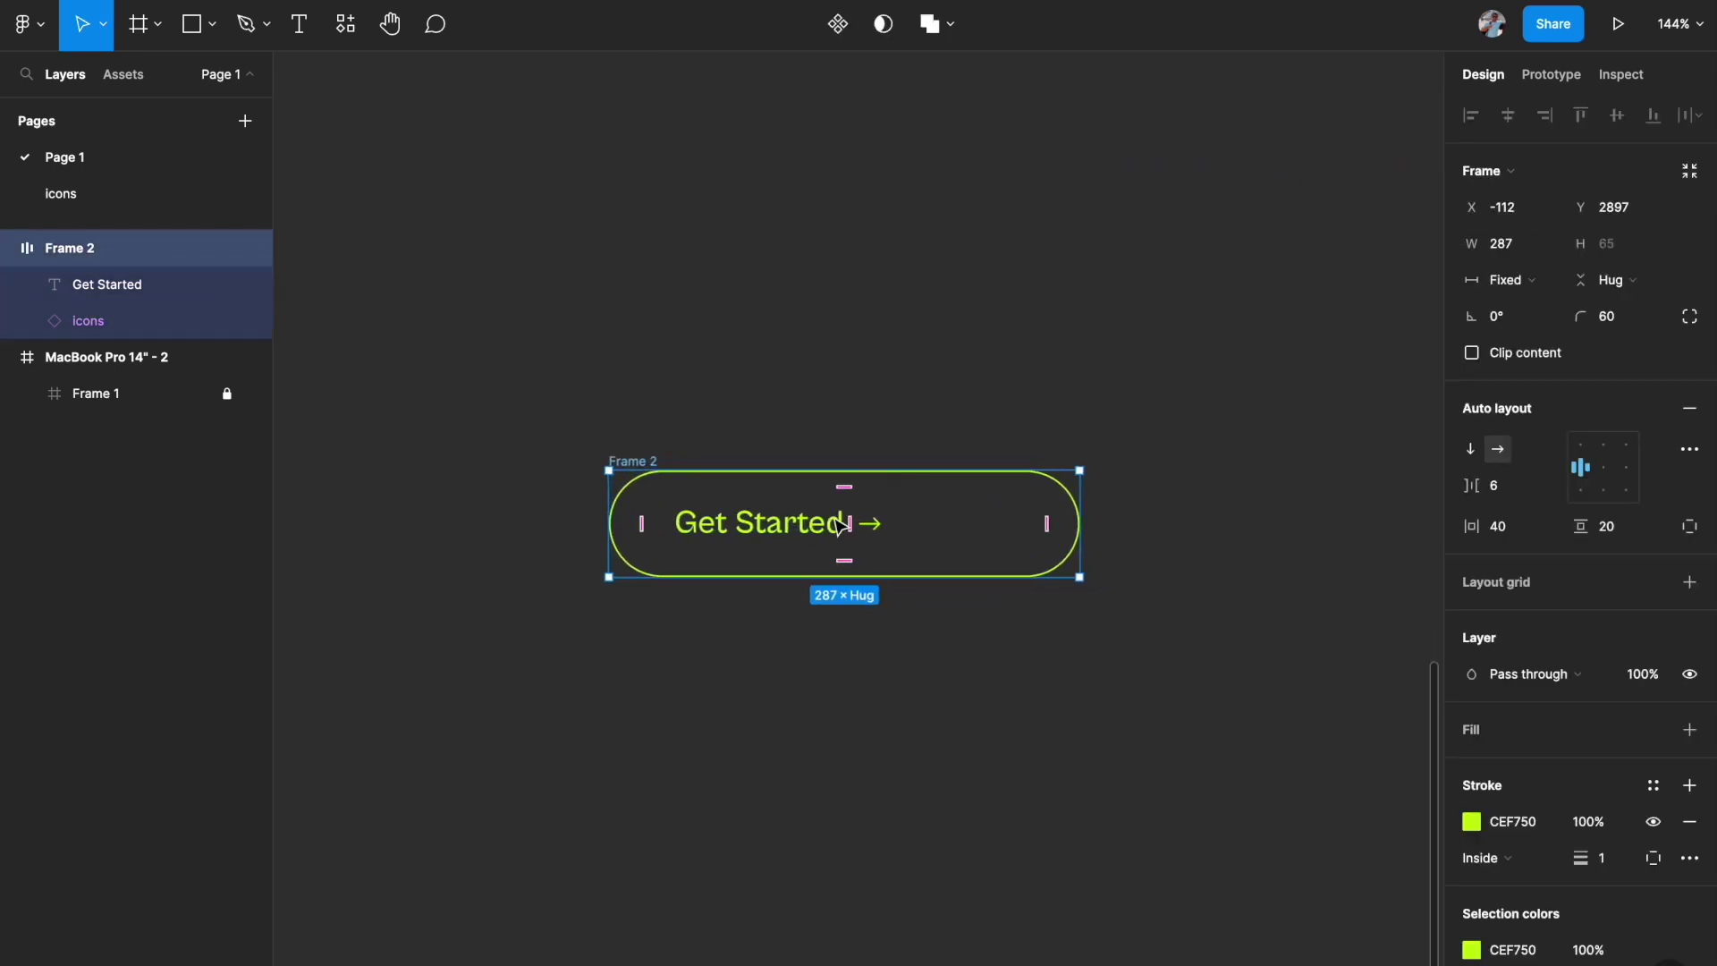
pyautogui.click(1607, 474)
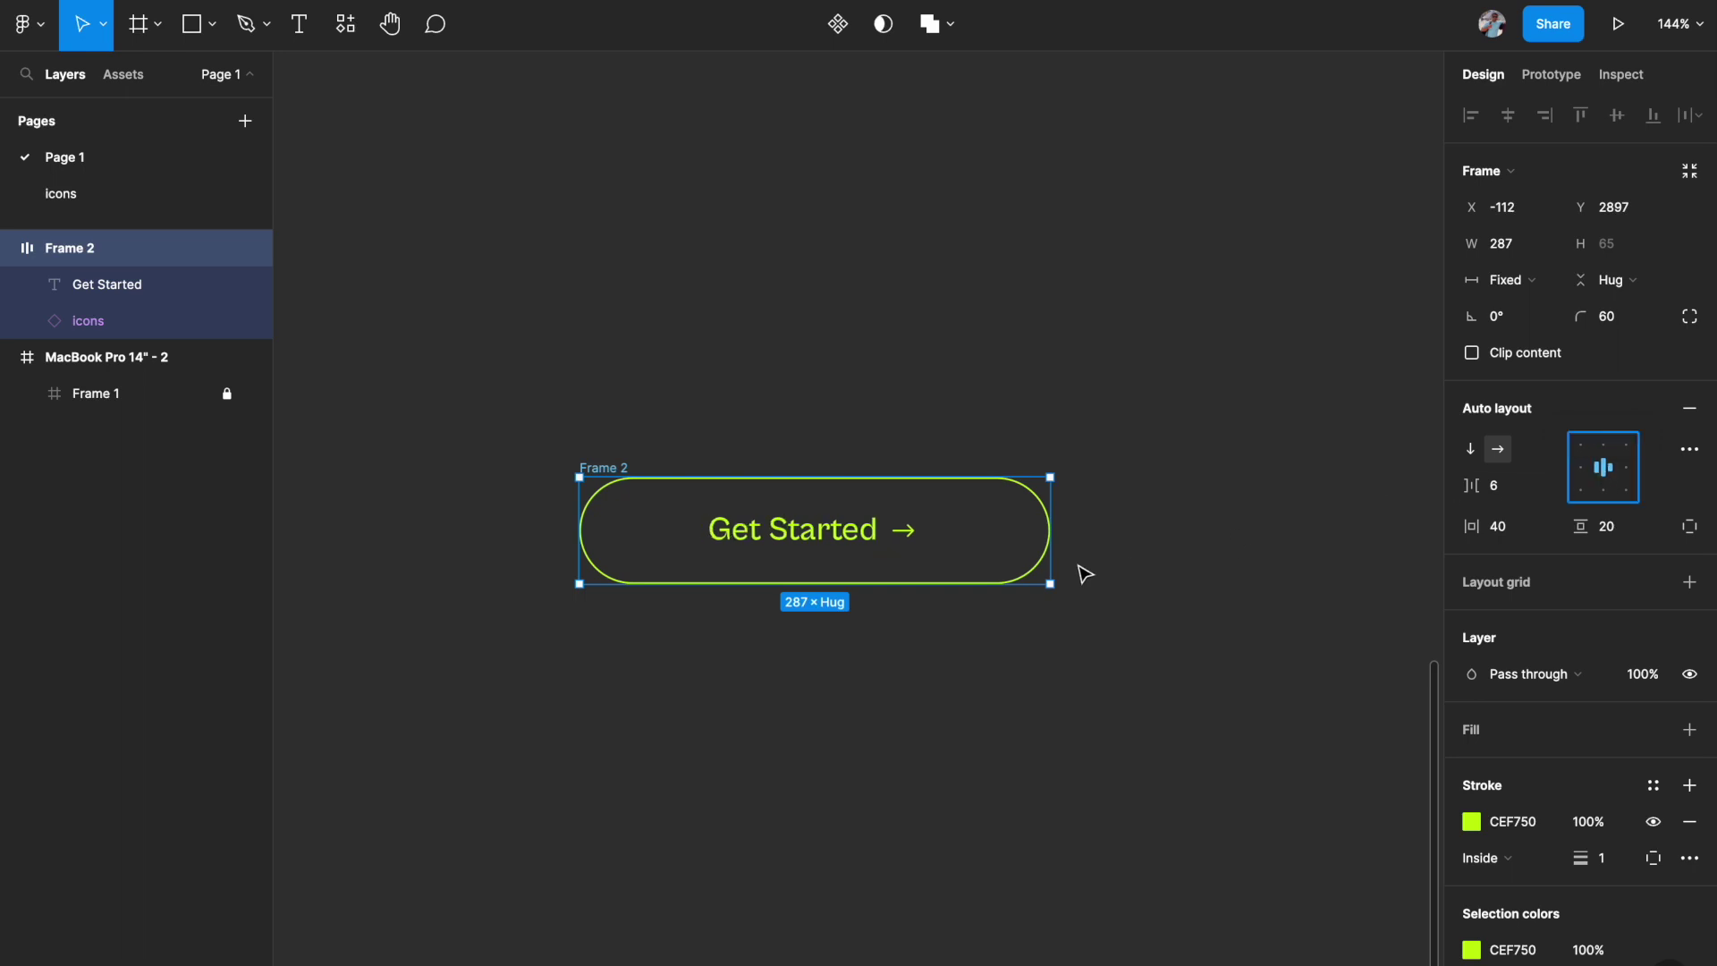
# Duplicate the Get Started button and place the copy directly below the original at about Y 3030.
pyautogui.click(615, 437)
pyautogui.click(609, 467)
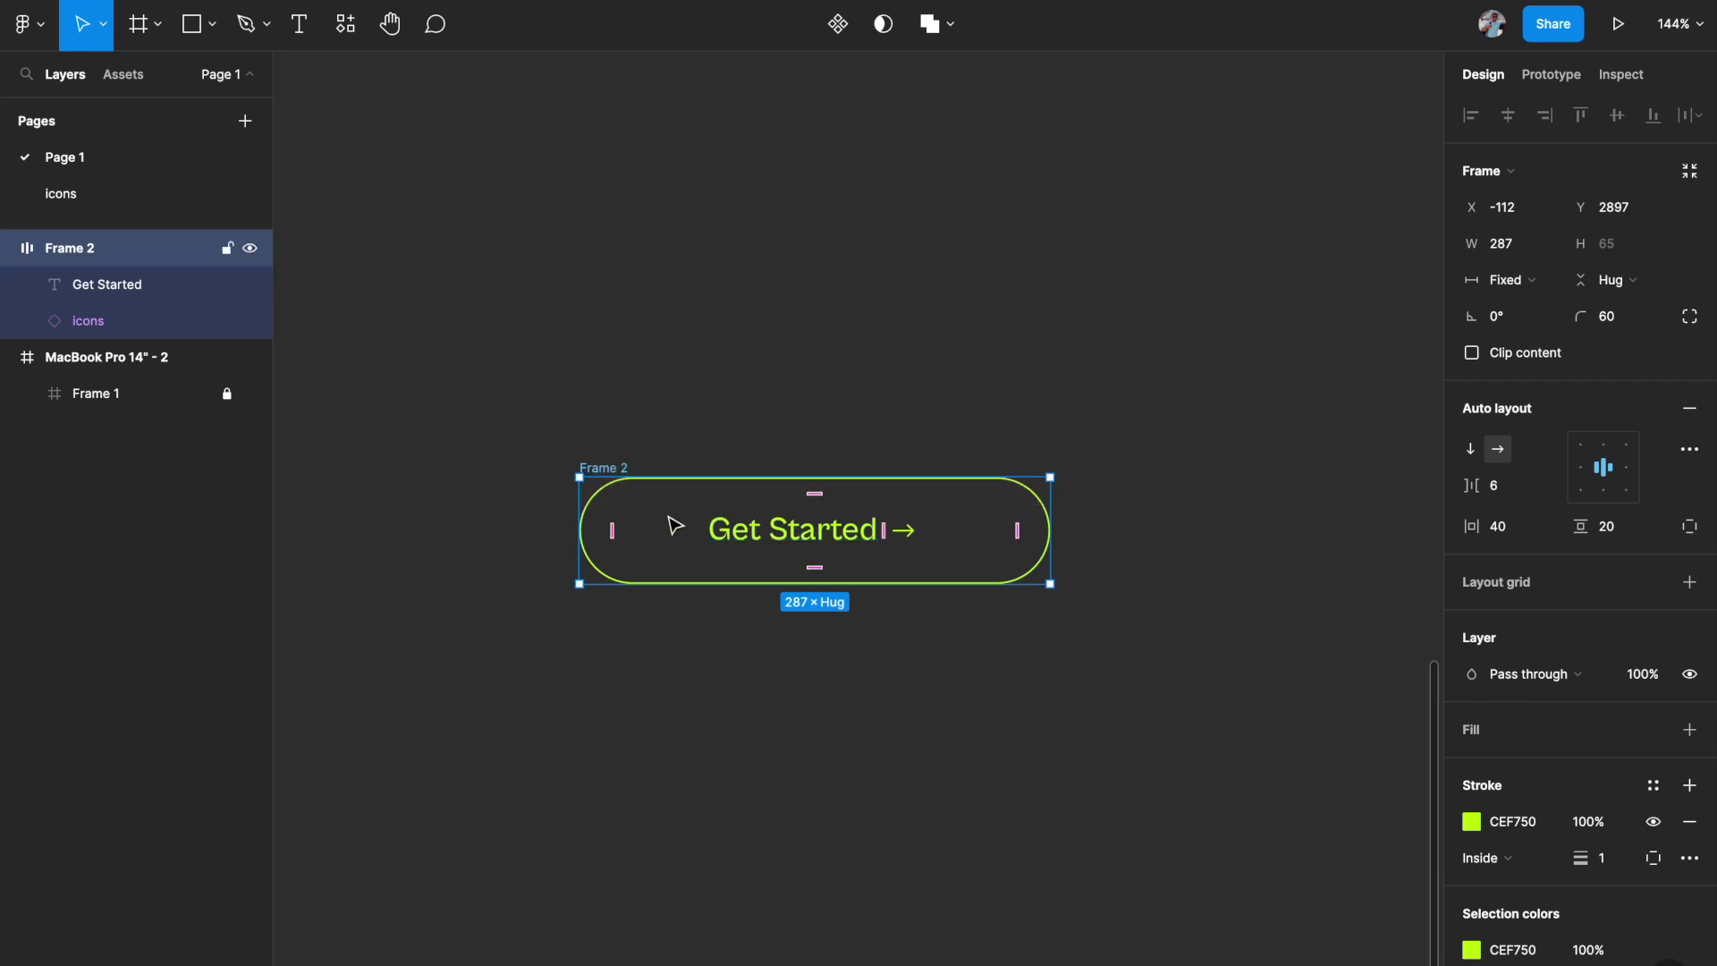
pyautogui.moveTo(672, 524); pyautogui.dragTo(675, 748)
pyautogui.click(557, 701)
pyautogui.scroll(-3, 557, 701)
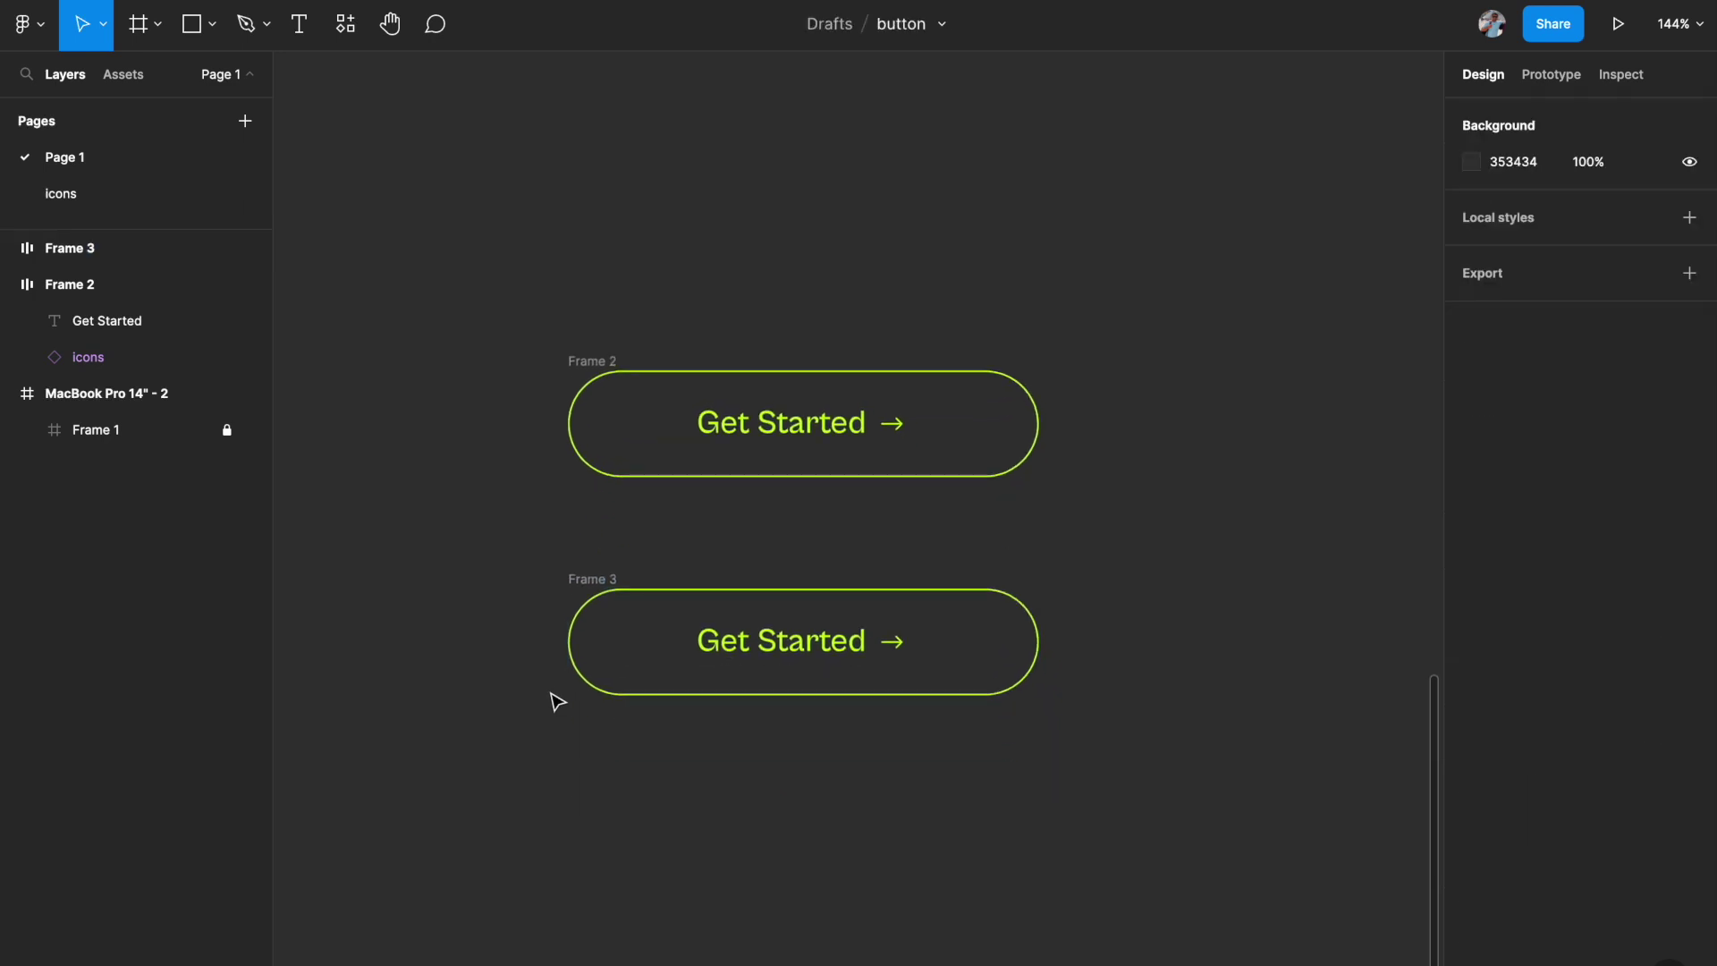
# Scale the arrow icon in the upper button down to 0.2 by 0.2.
pyautogui.click(617, 369)
pyautogui.click(899, 434)
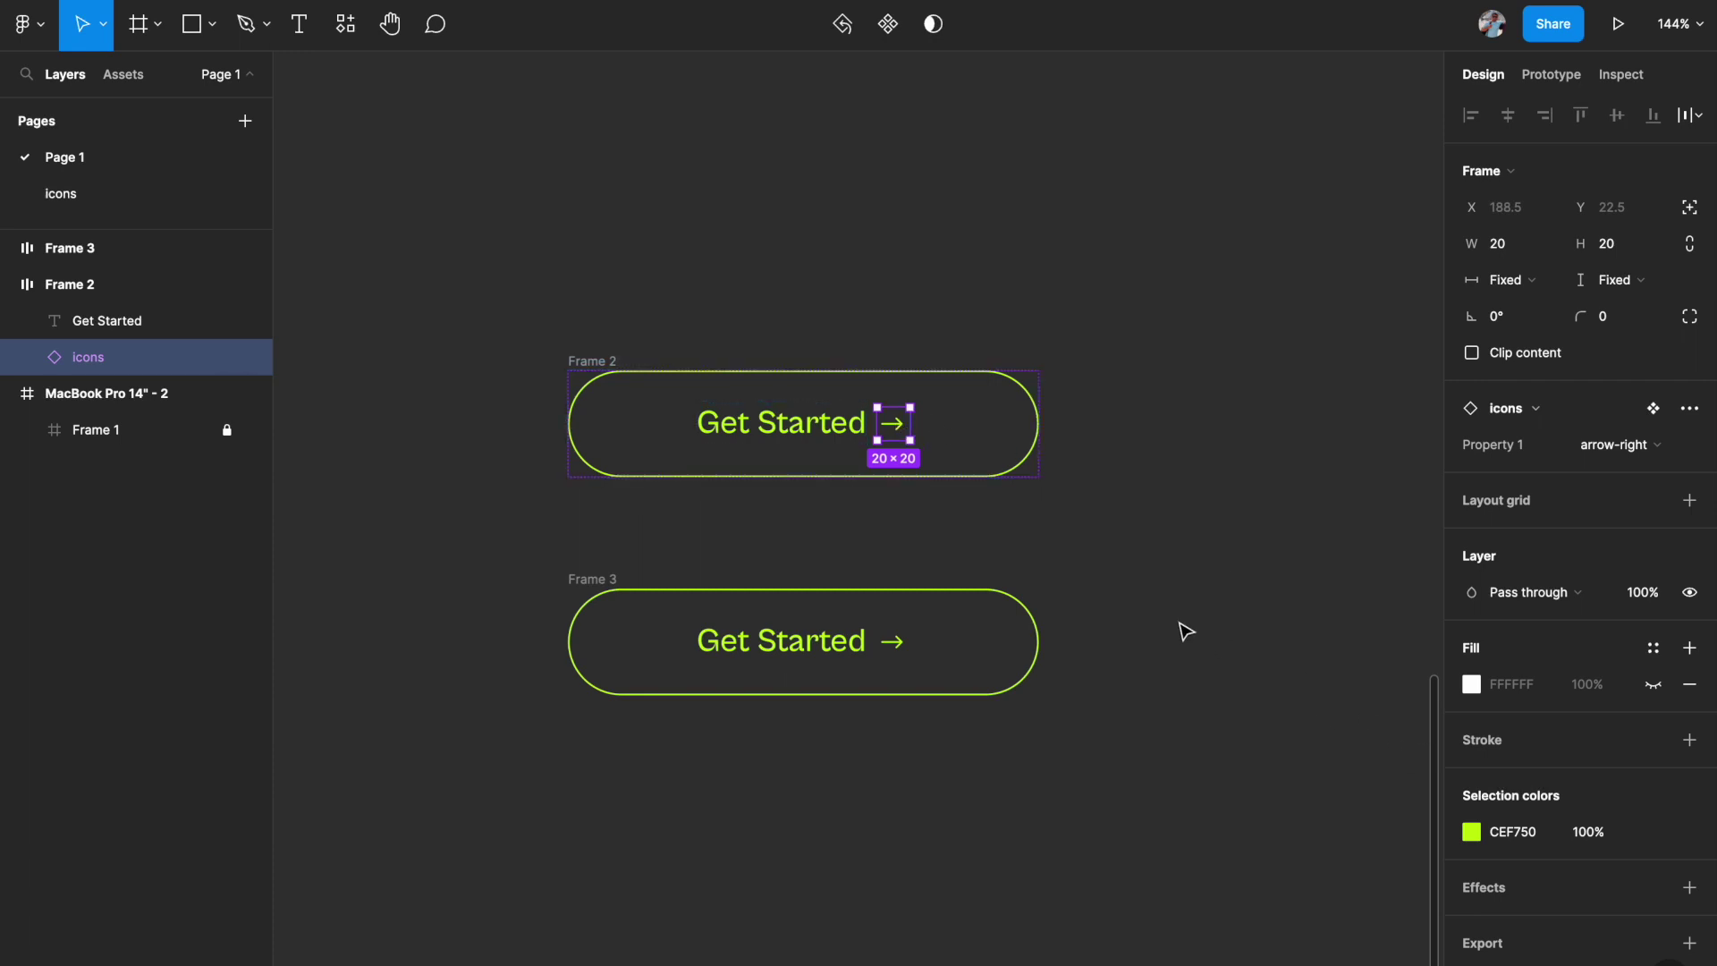
pyautogui.press('k')
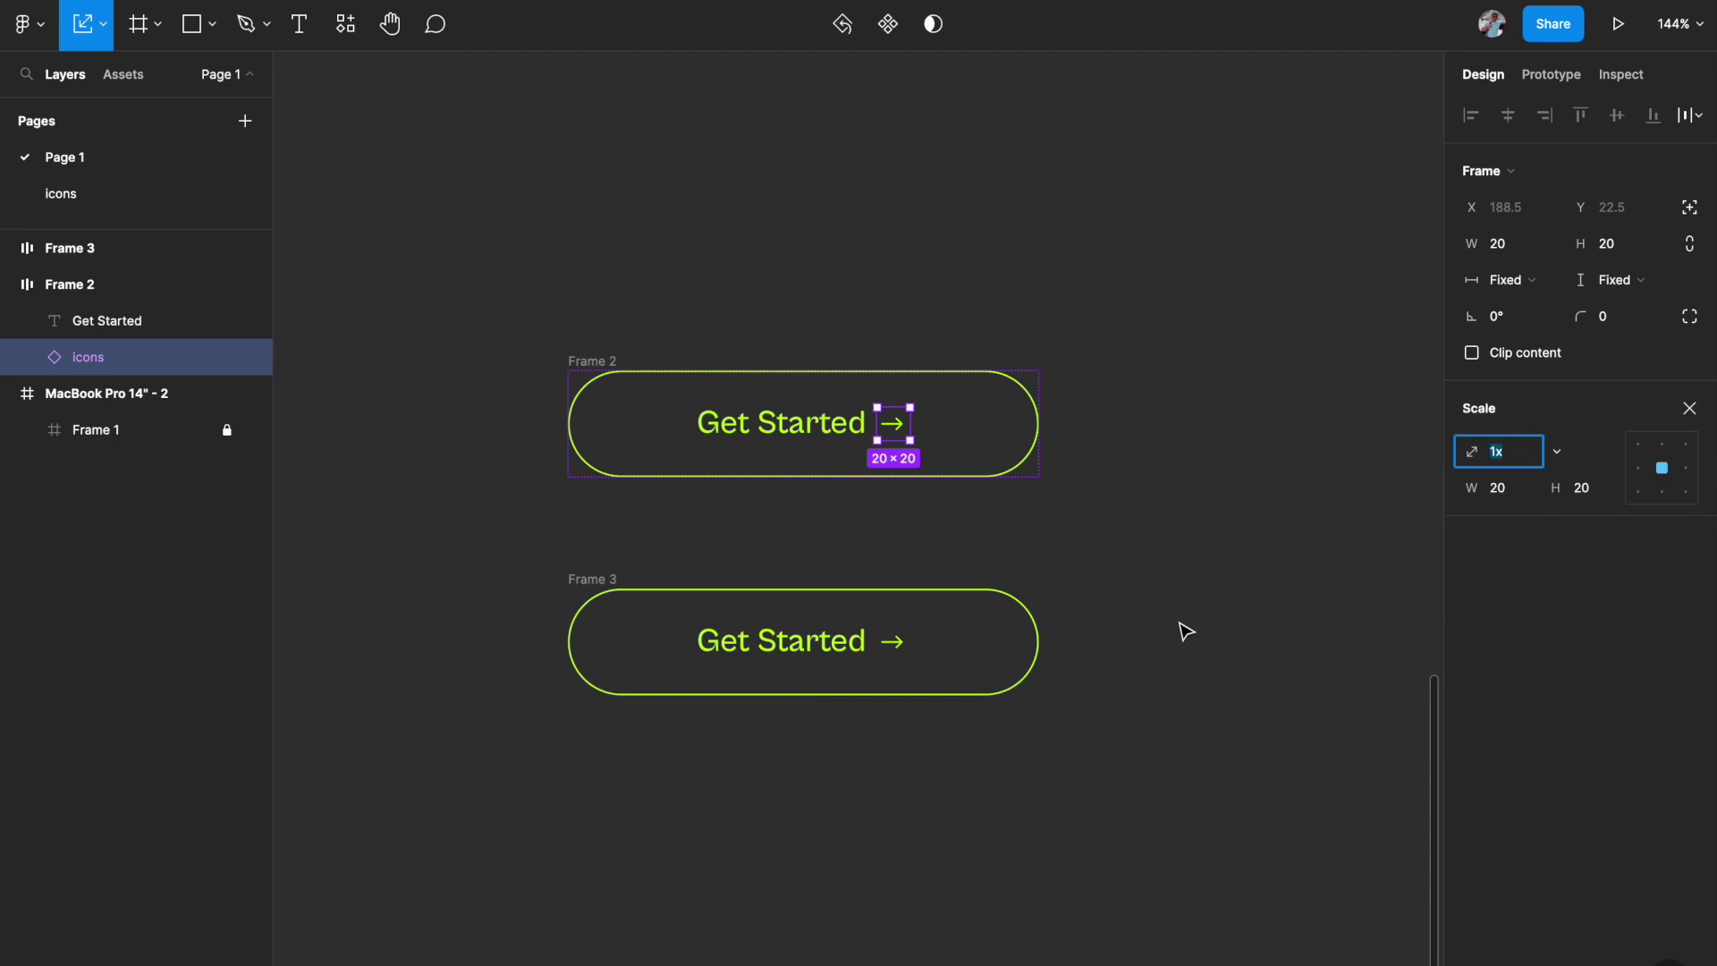
pyautogui.write('0')
pyautogui.press('Return')
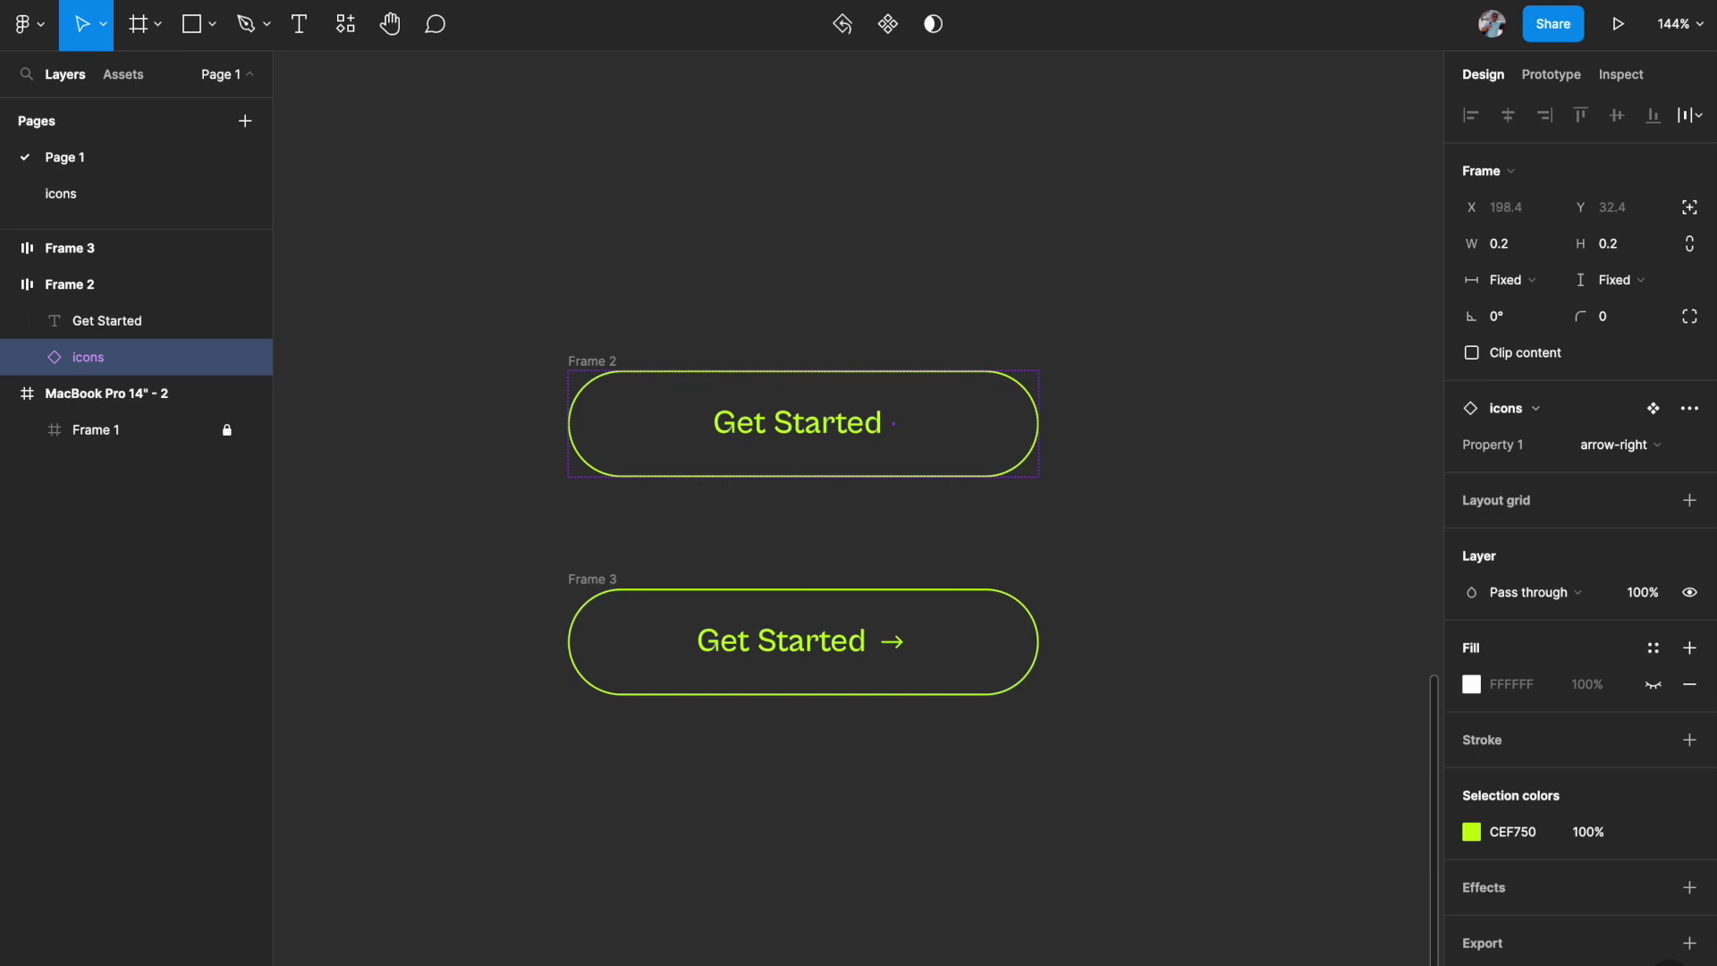
# Set the upper button's horizontal space between items to 0.
pyautogui.click(863, 335)
pyautogui.click(599, 365)
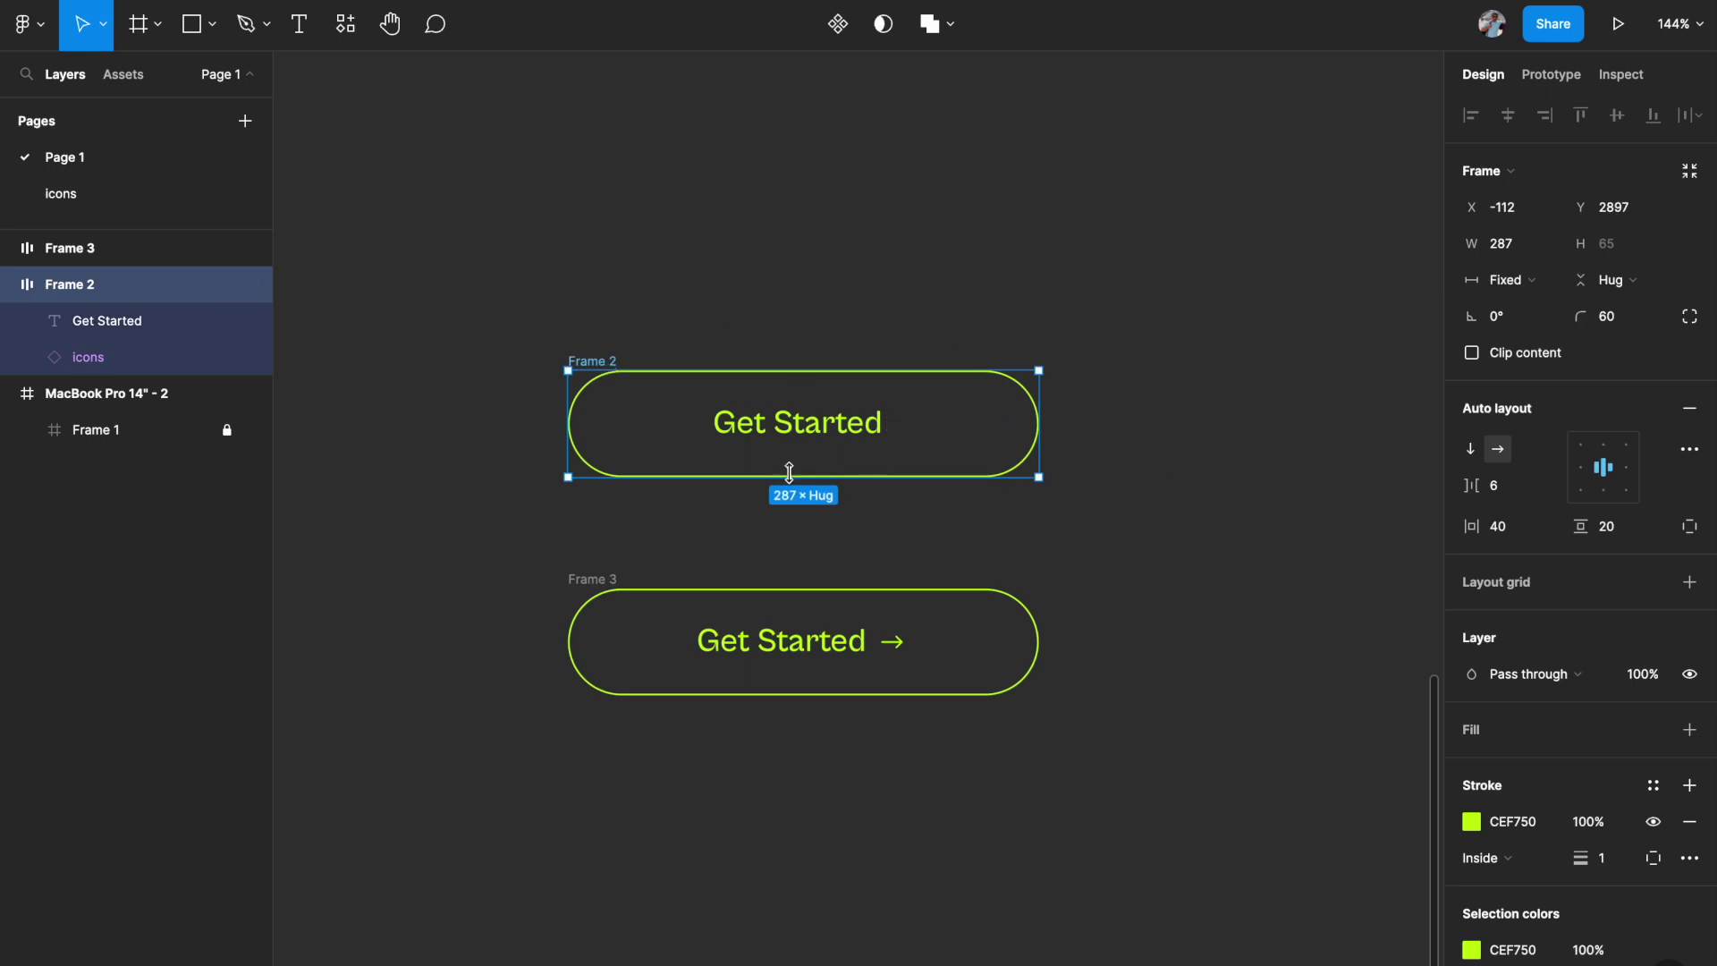
pyautogui.click(1513, 493)
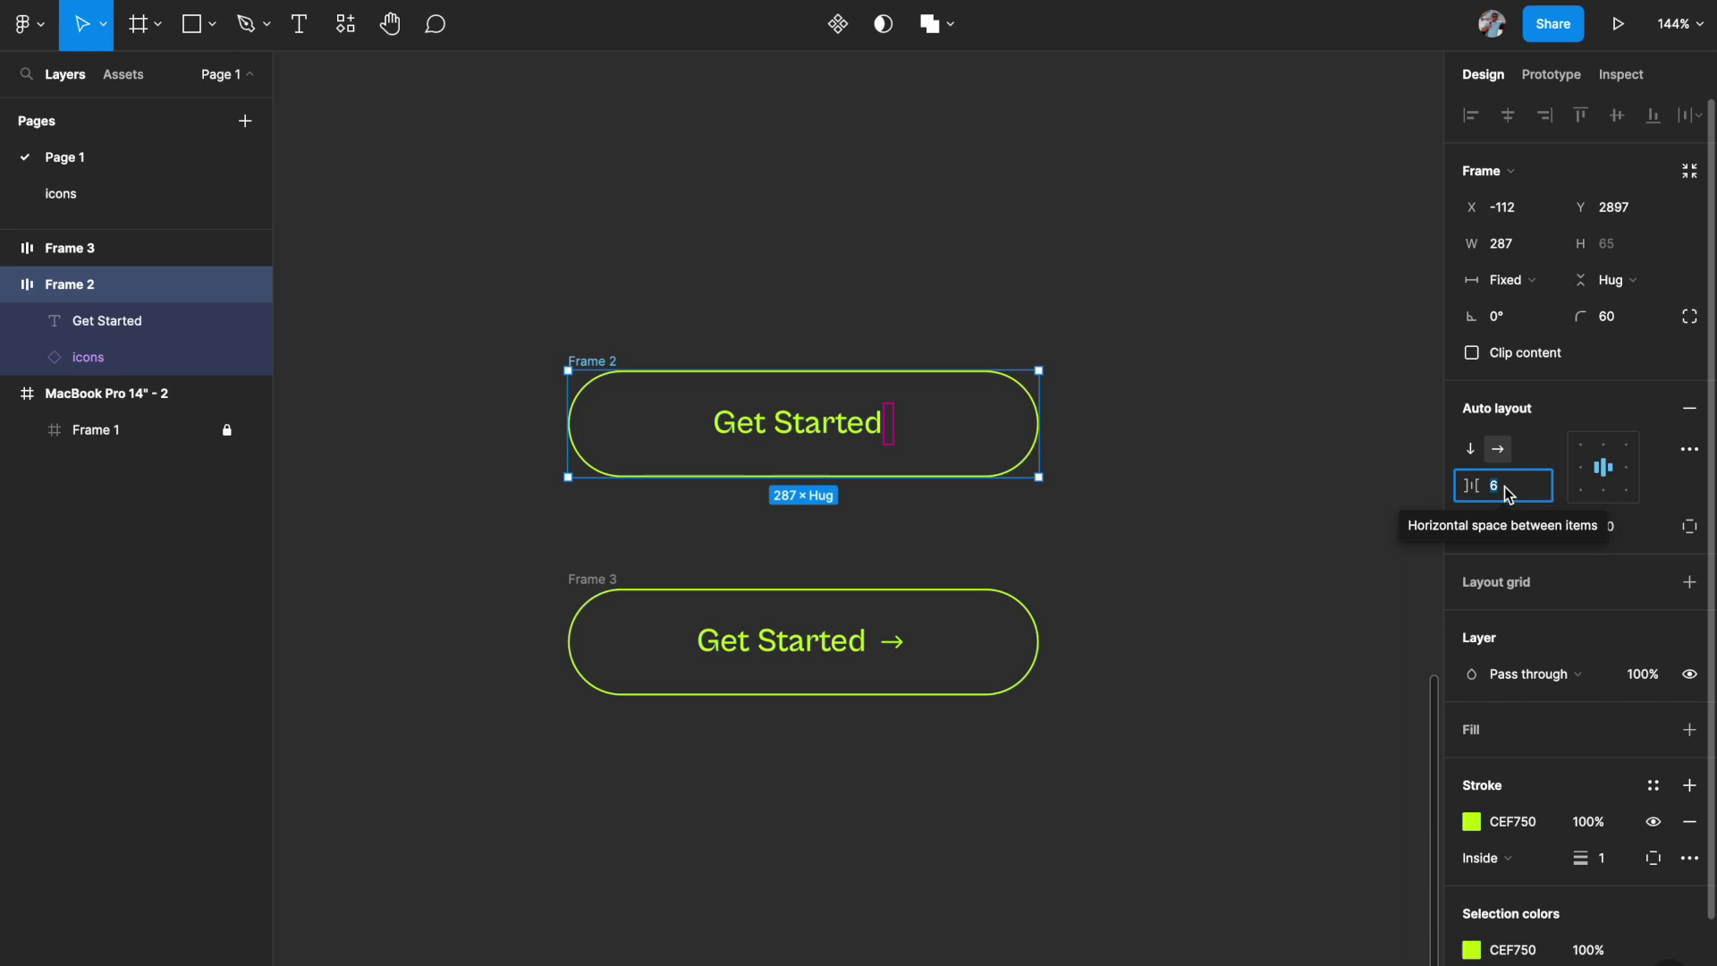
pyautogui.write('0')
pyautogui.press('Return')
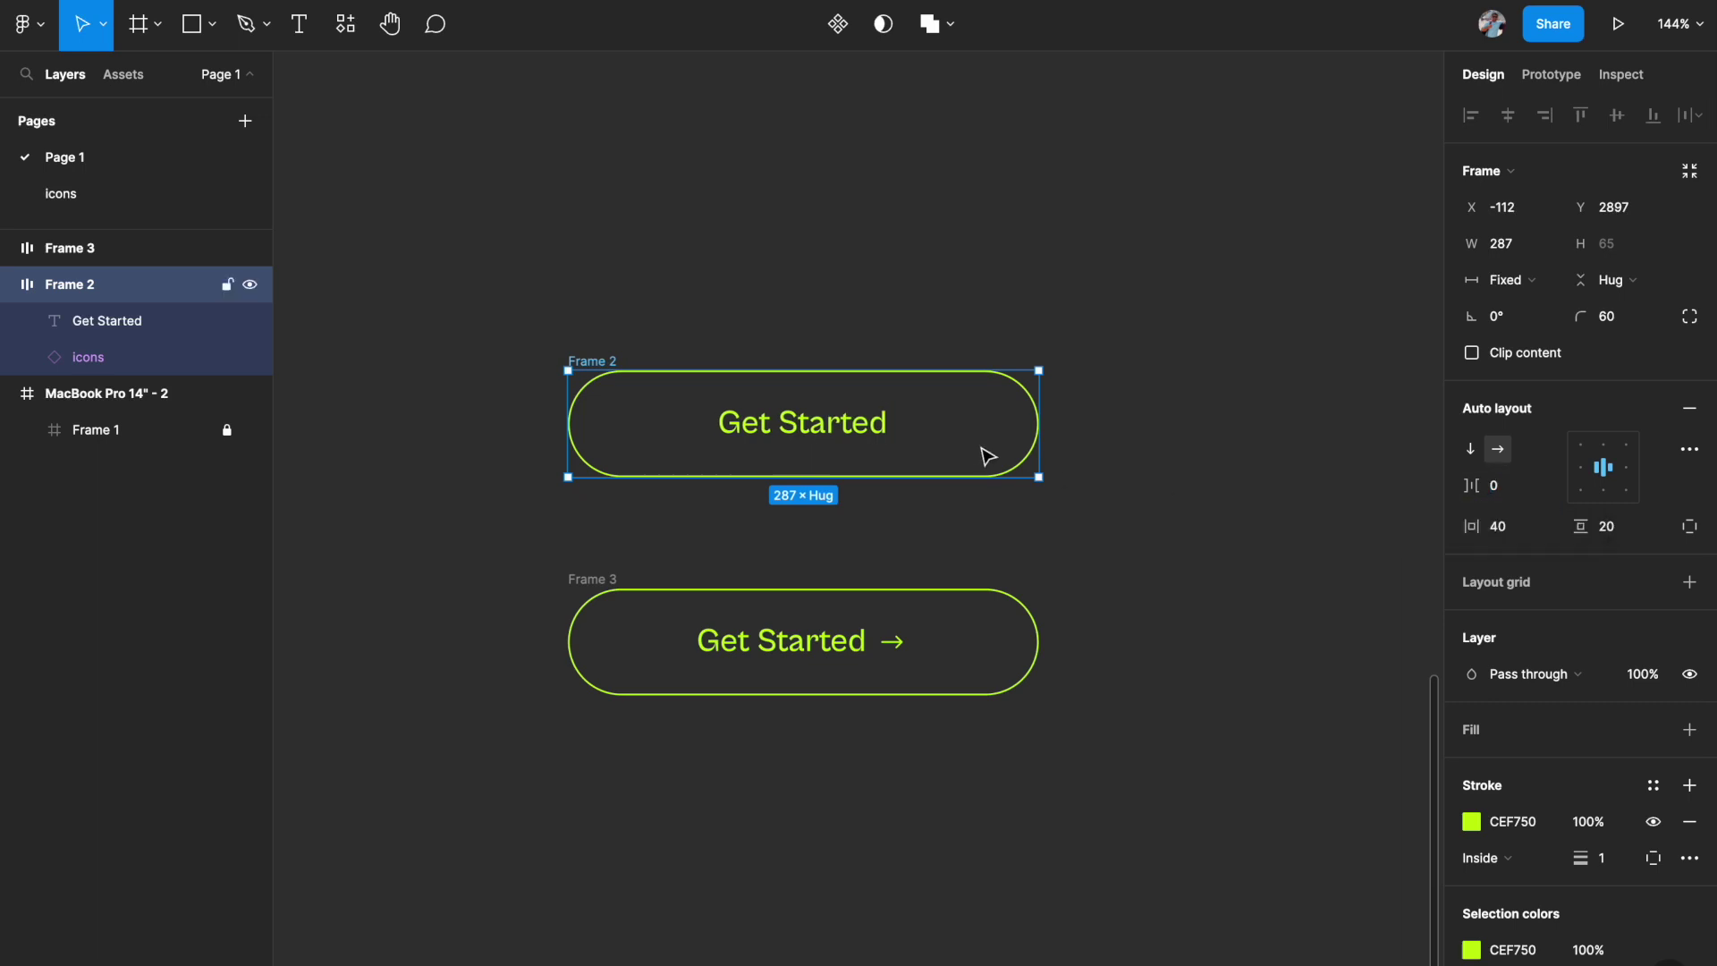
pyautogui.click(1015, 533)
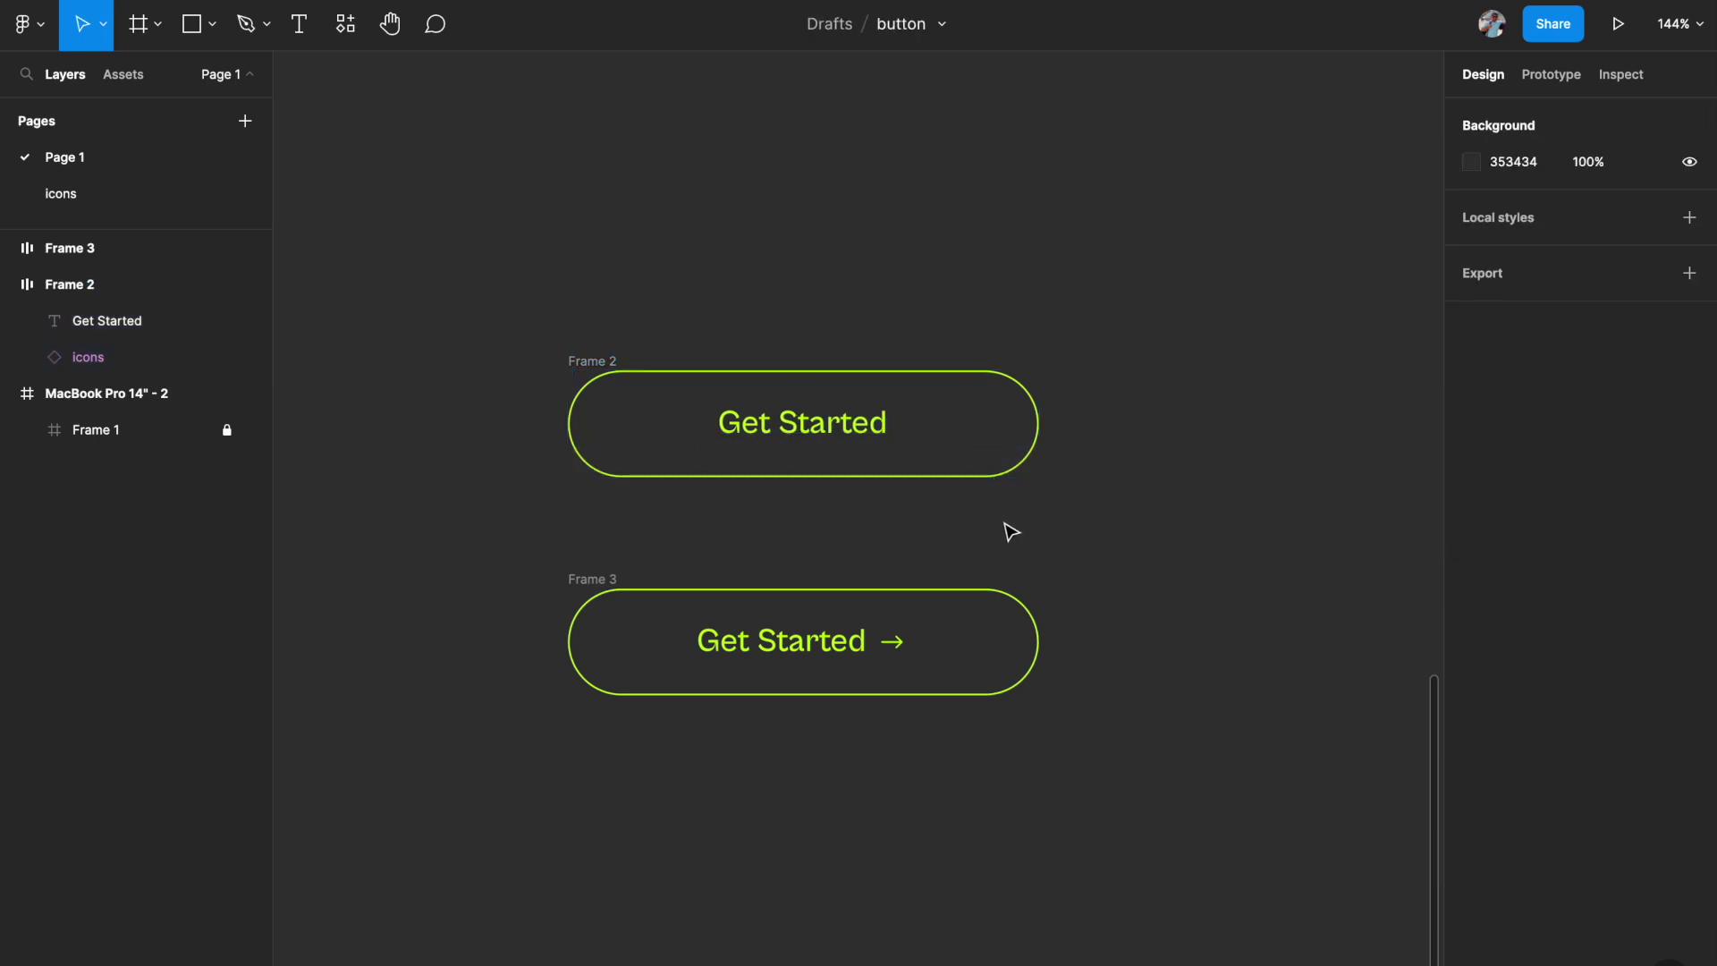
# Set the upper button's width to Hug contents and stretch it back to 287.
pyautogui.click(607, 362)
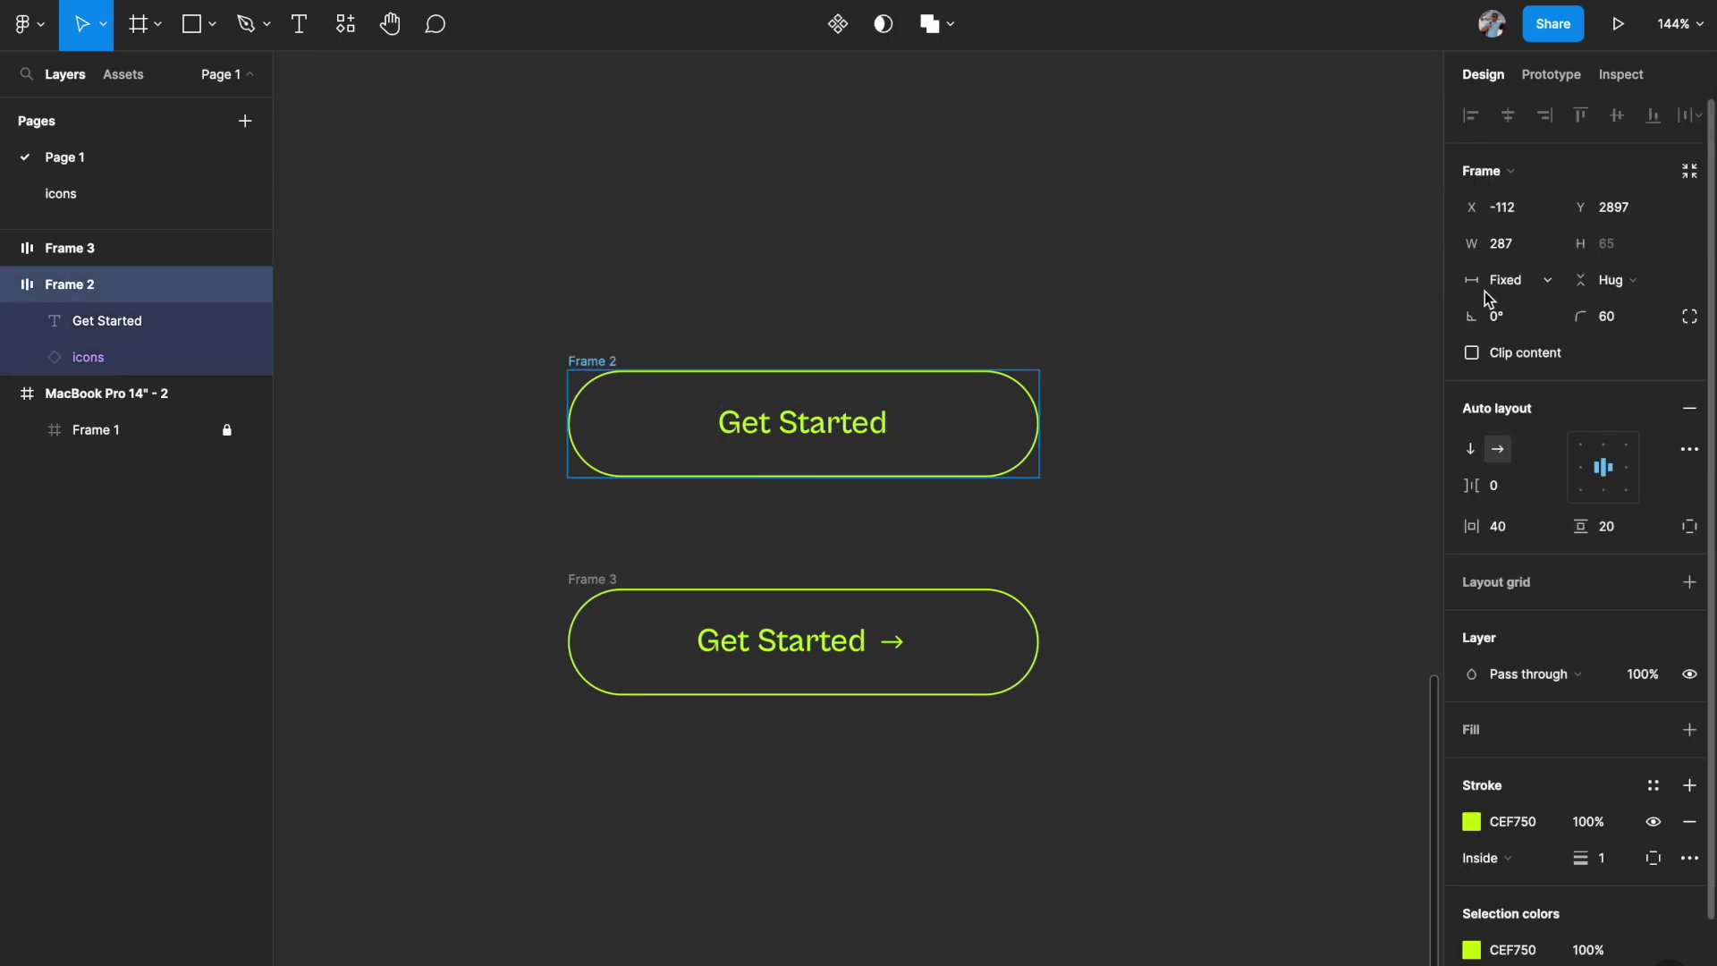
pyautogui.click(1519, 286)
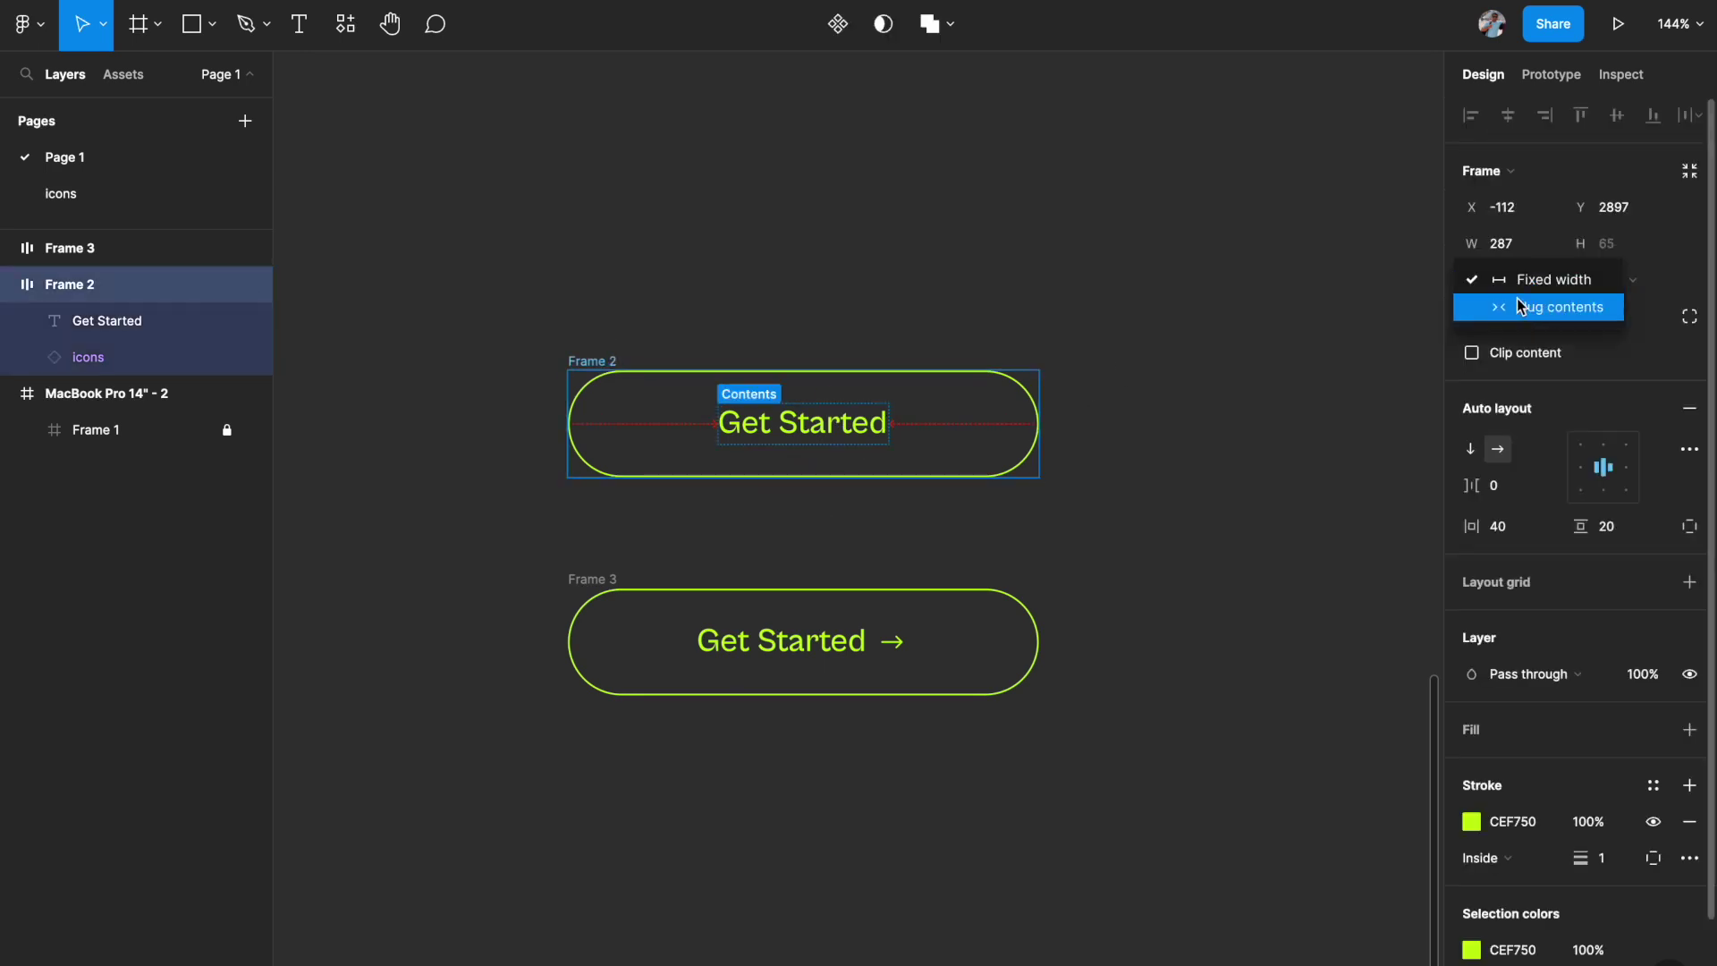
pyautogui.click(1523, 309)
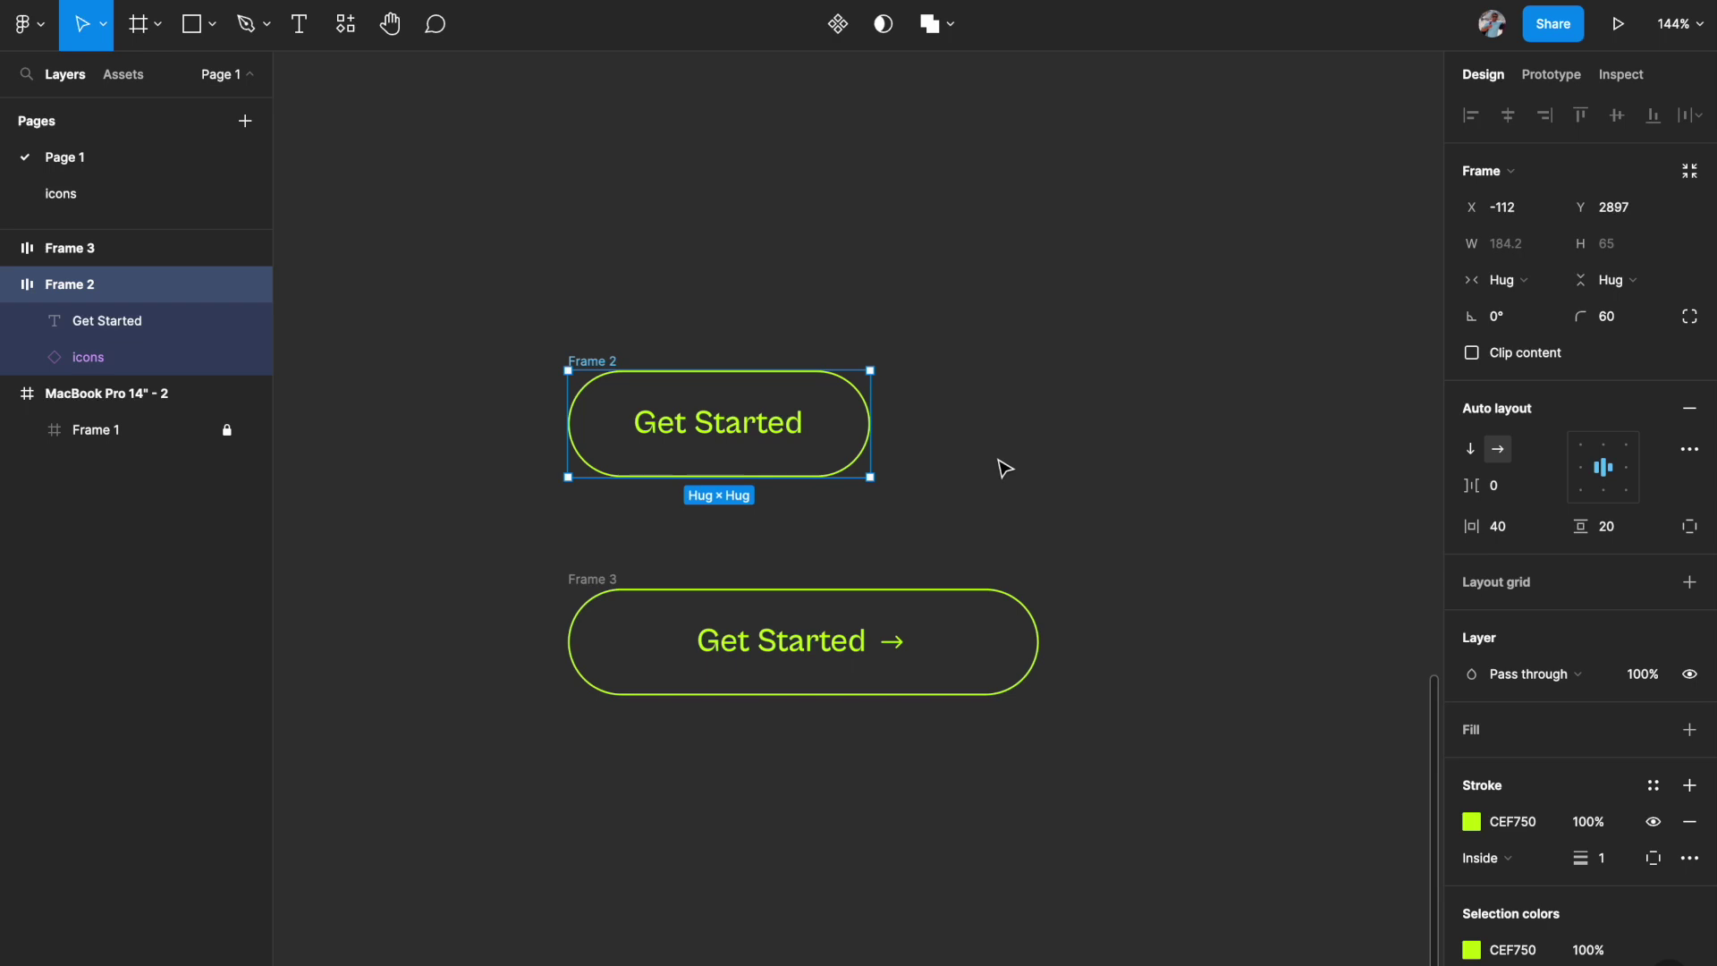
pyautogui.moveTo(871, 465); pyautogui.dragTo(1038, 465)
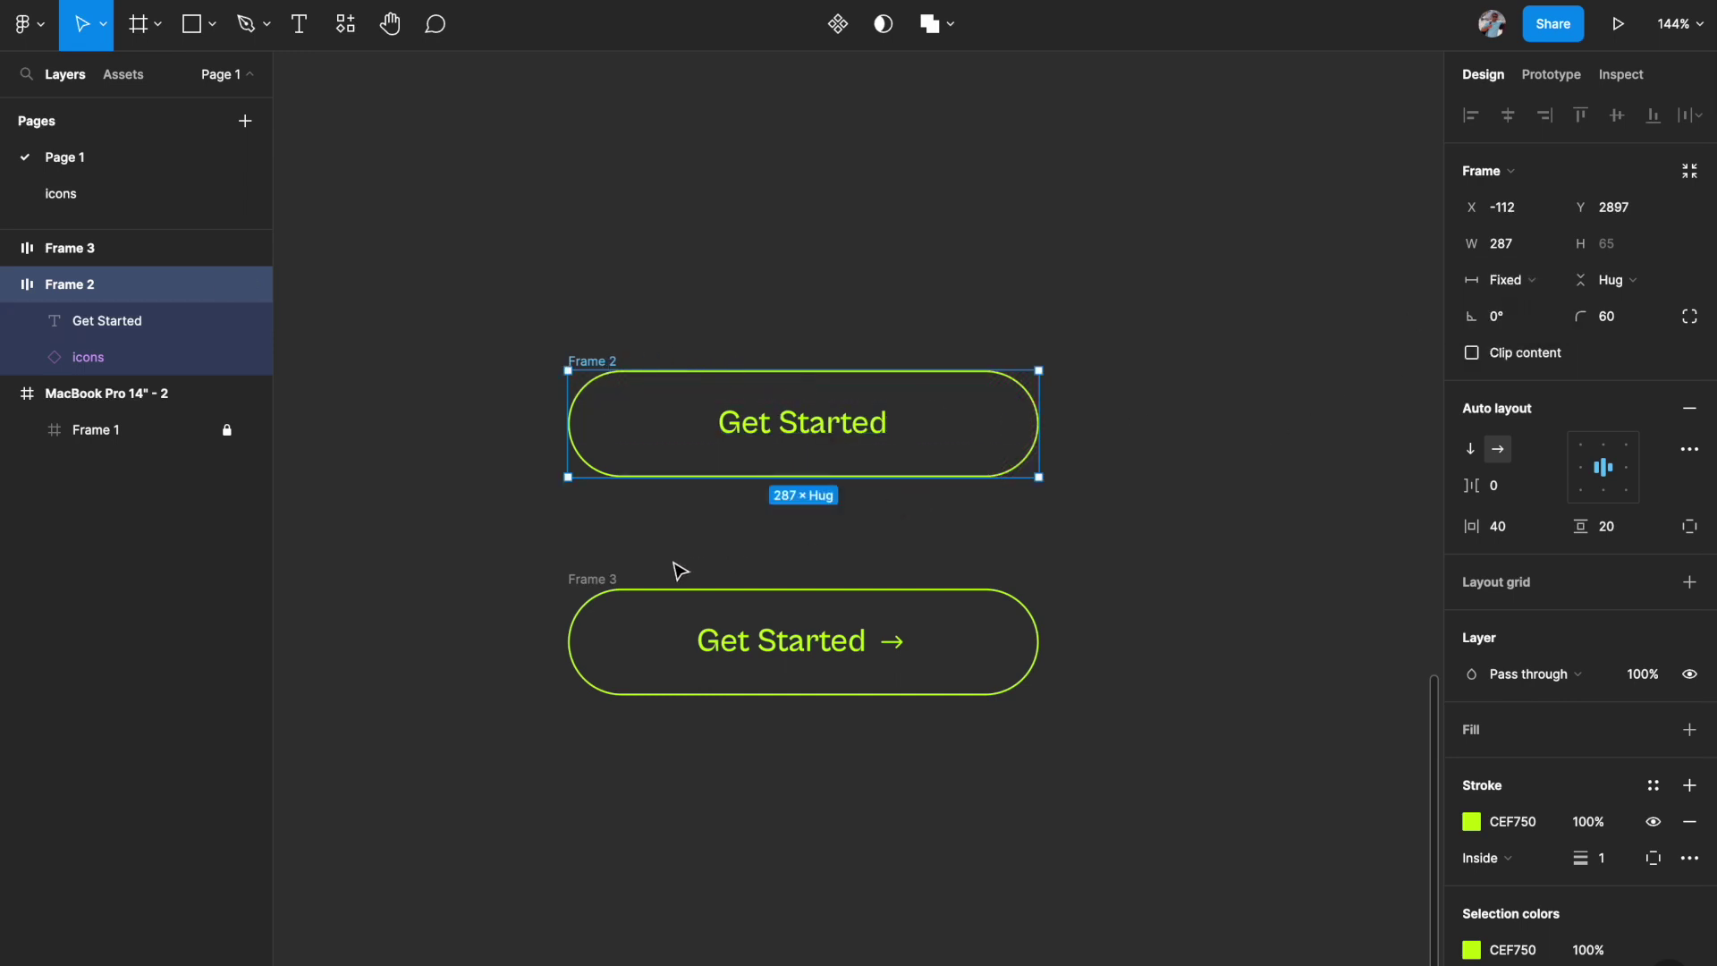
# Recolor the lower button's Get Started text and arrow icon to black (000000).
pyautogui.click(608, 581)
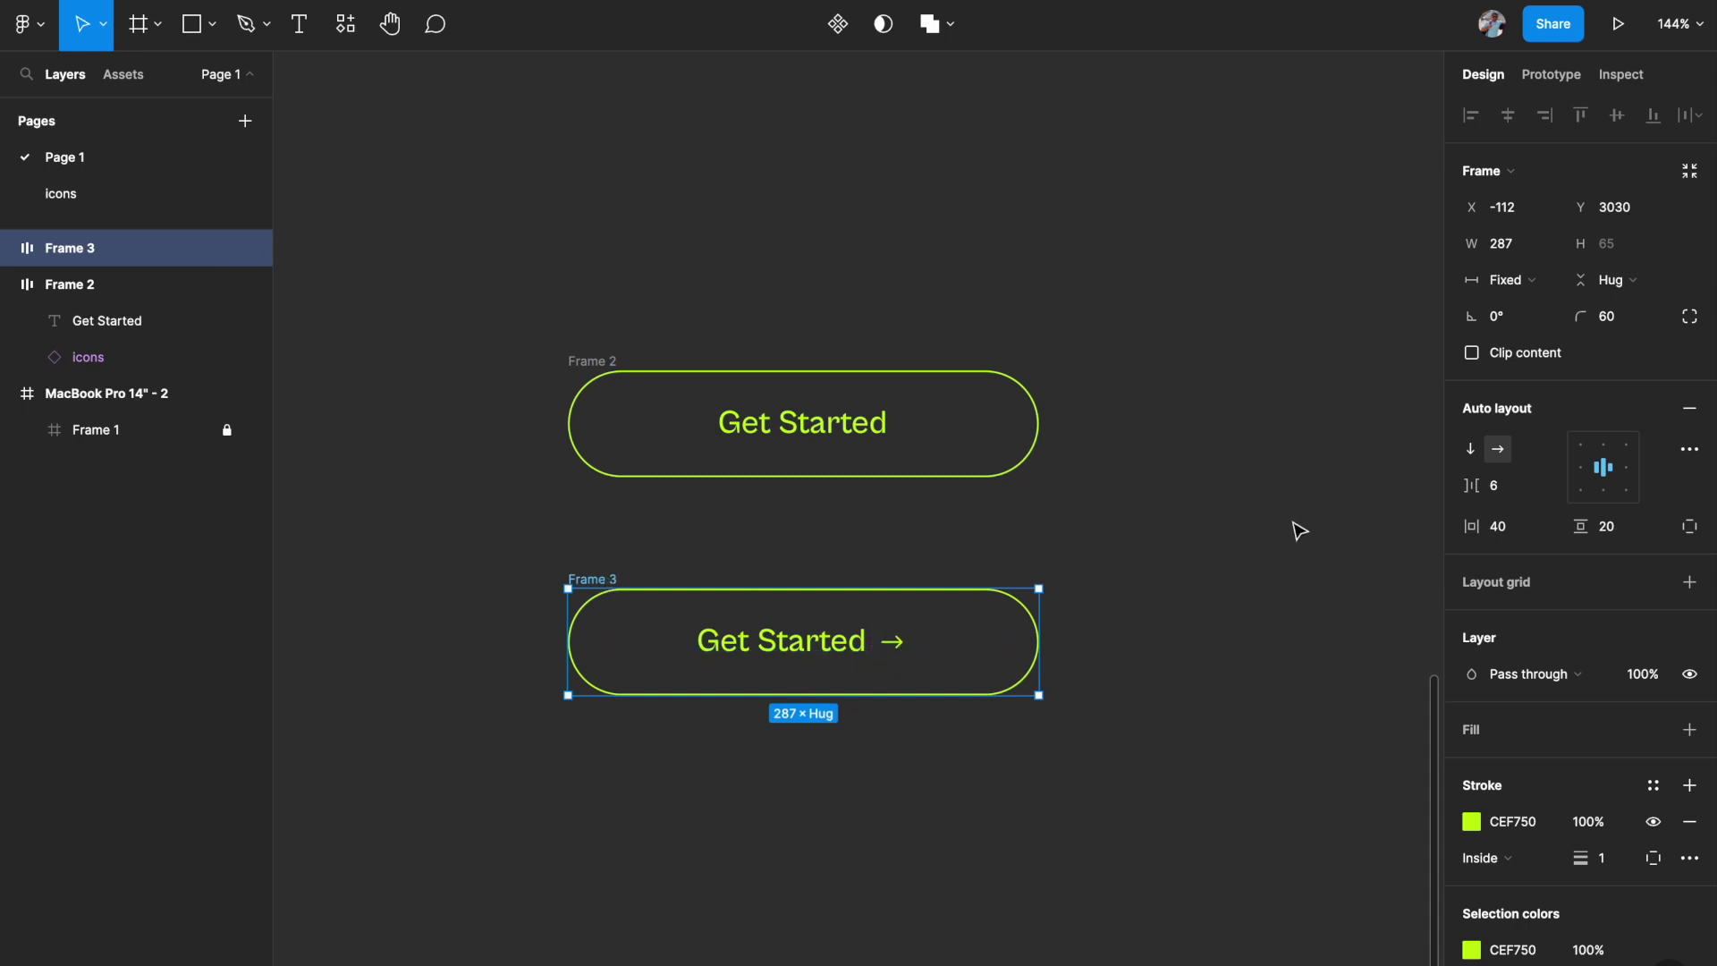
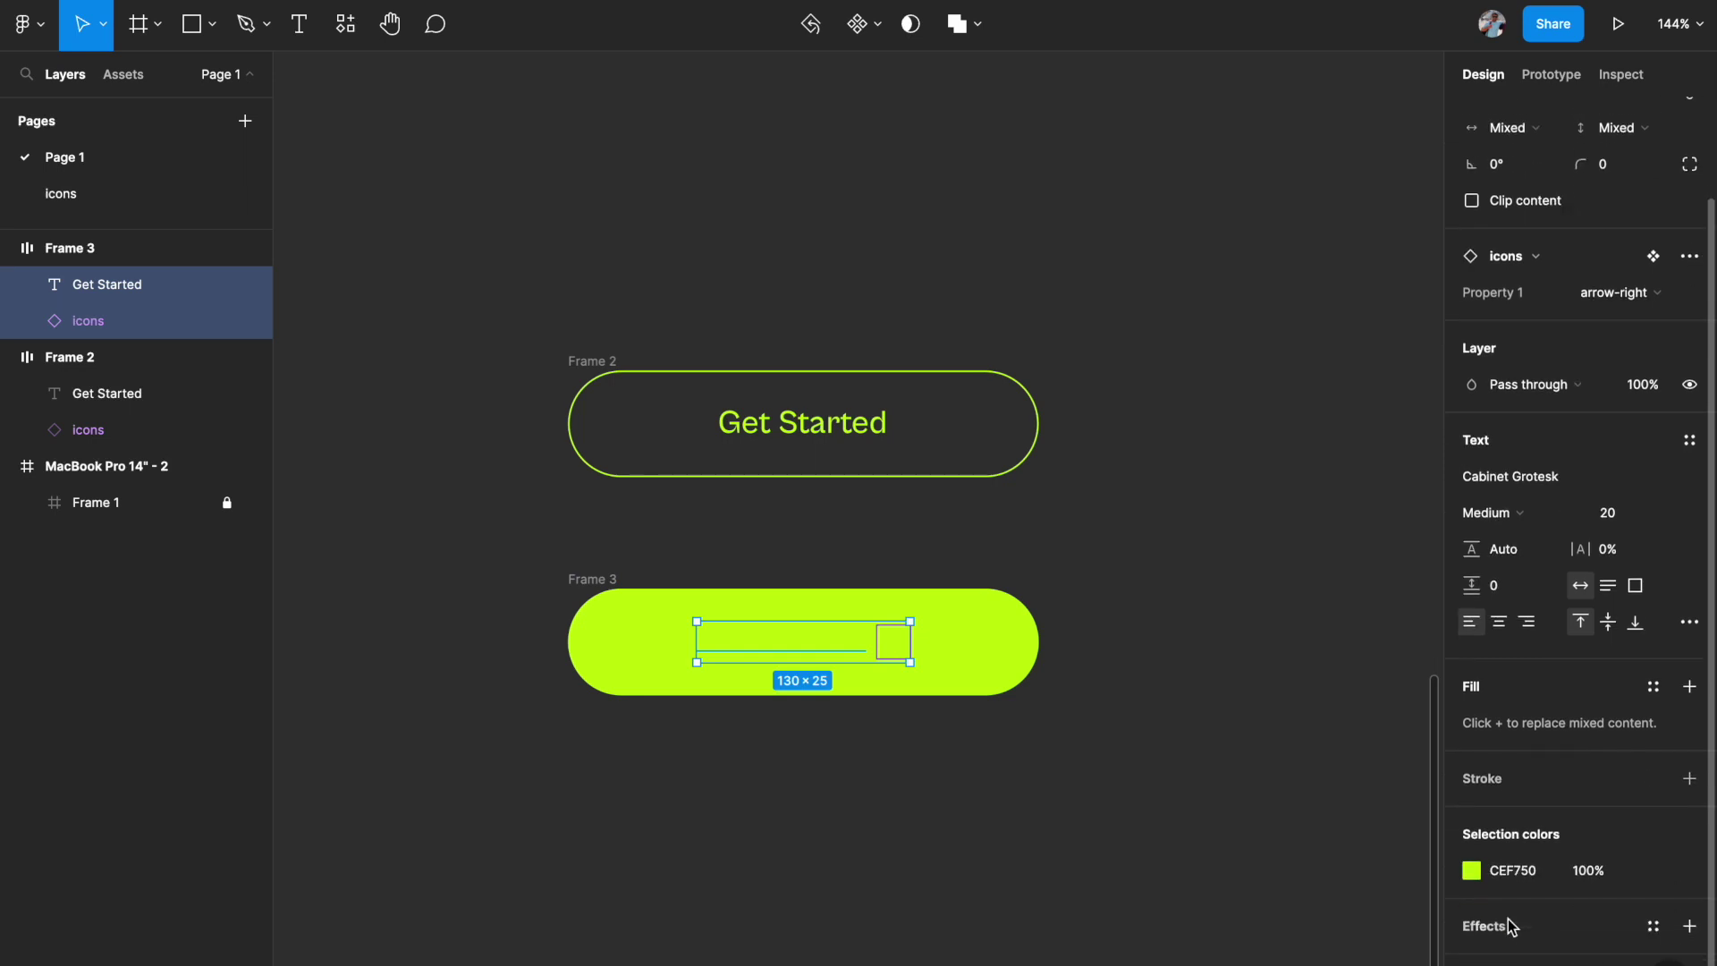
pyautogui.click(1471, 870)
pyautogui.moveTo(1238, 671); pyautogui.dragTo(1172, 758)
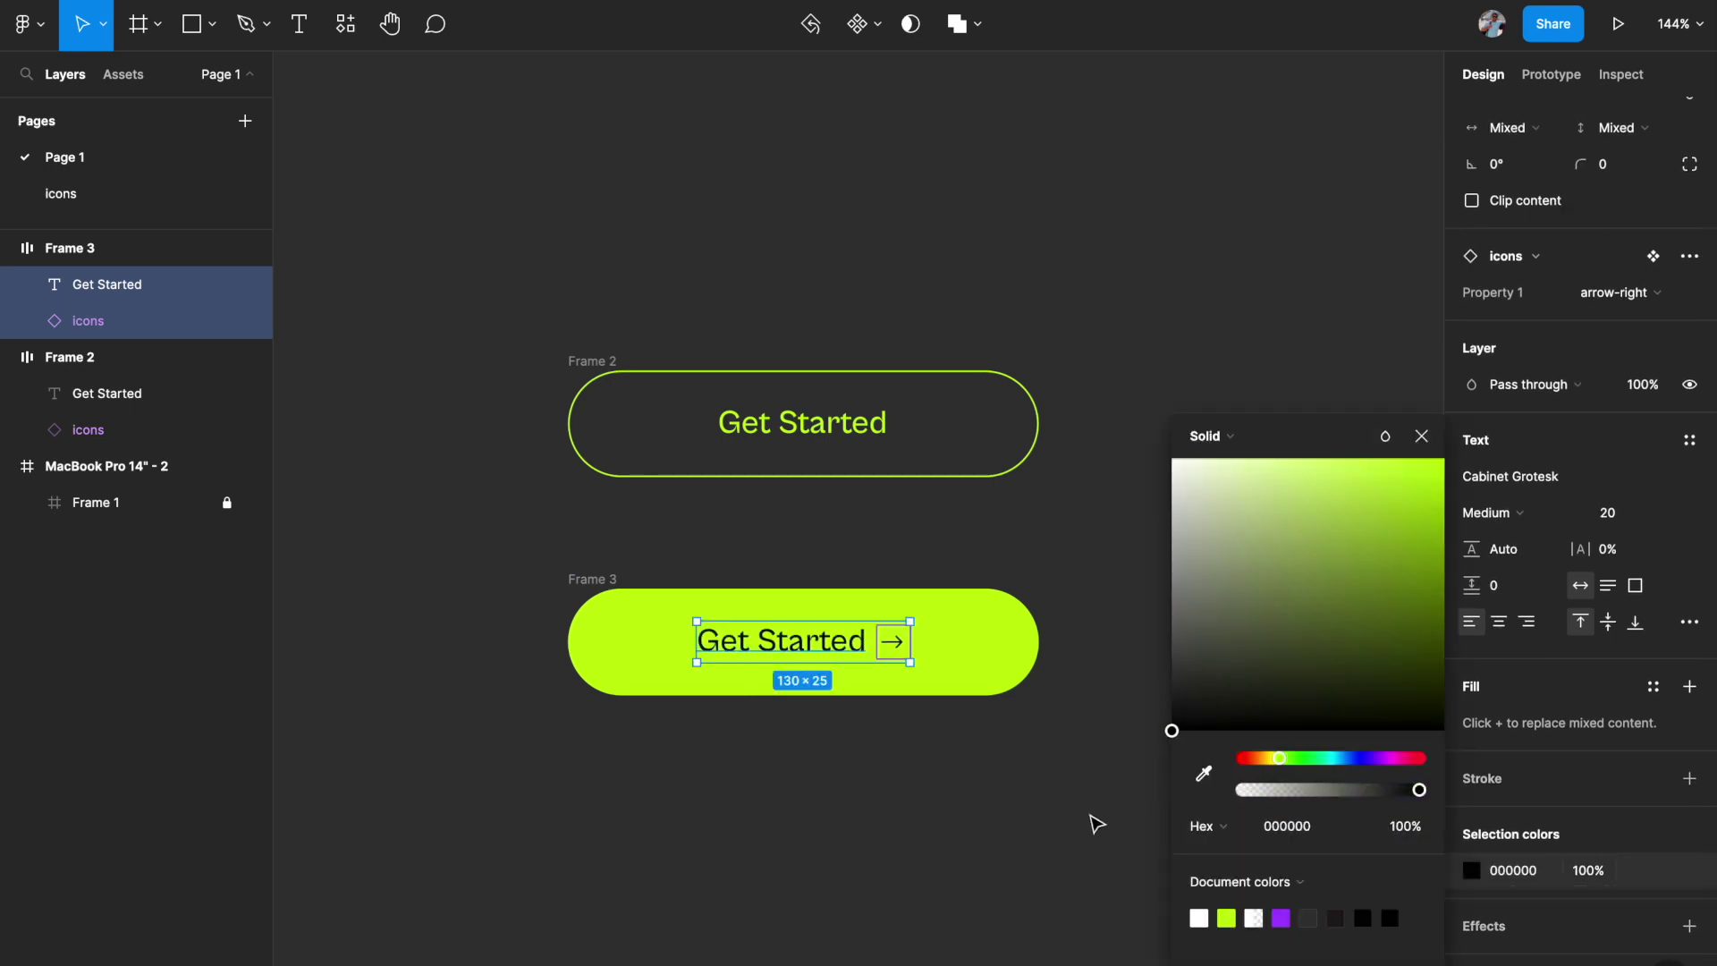
pyautogui.click(1097, 823)
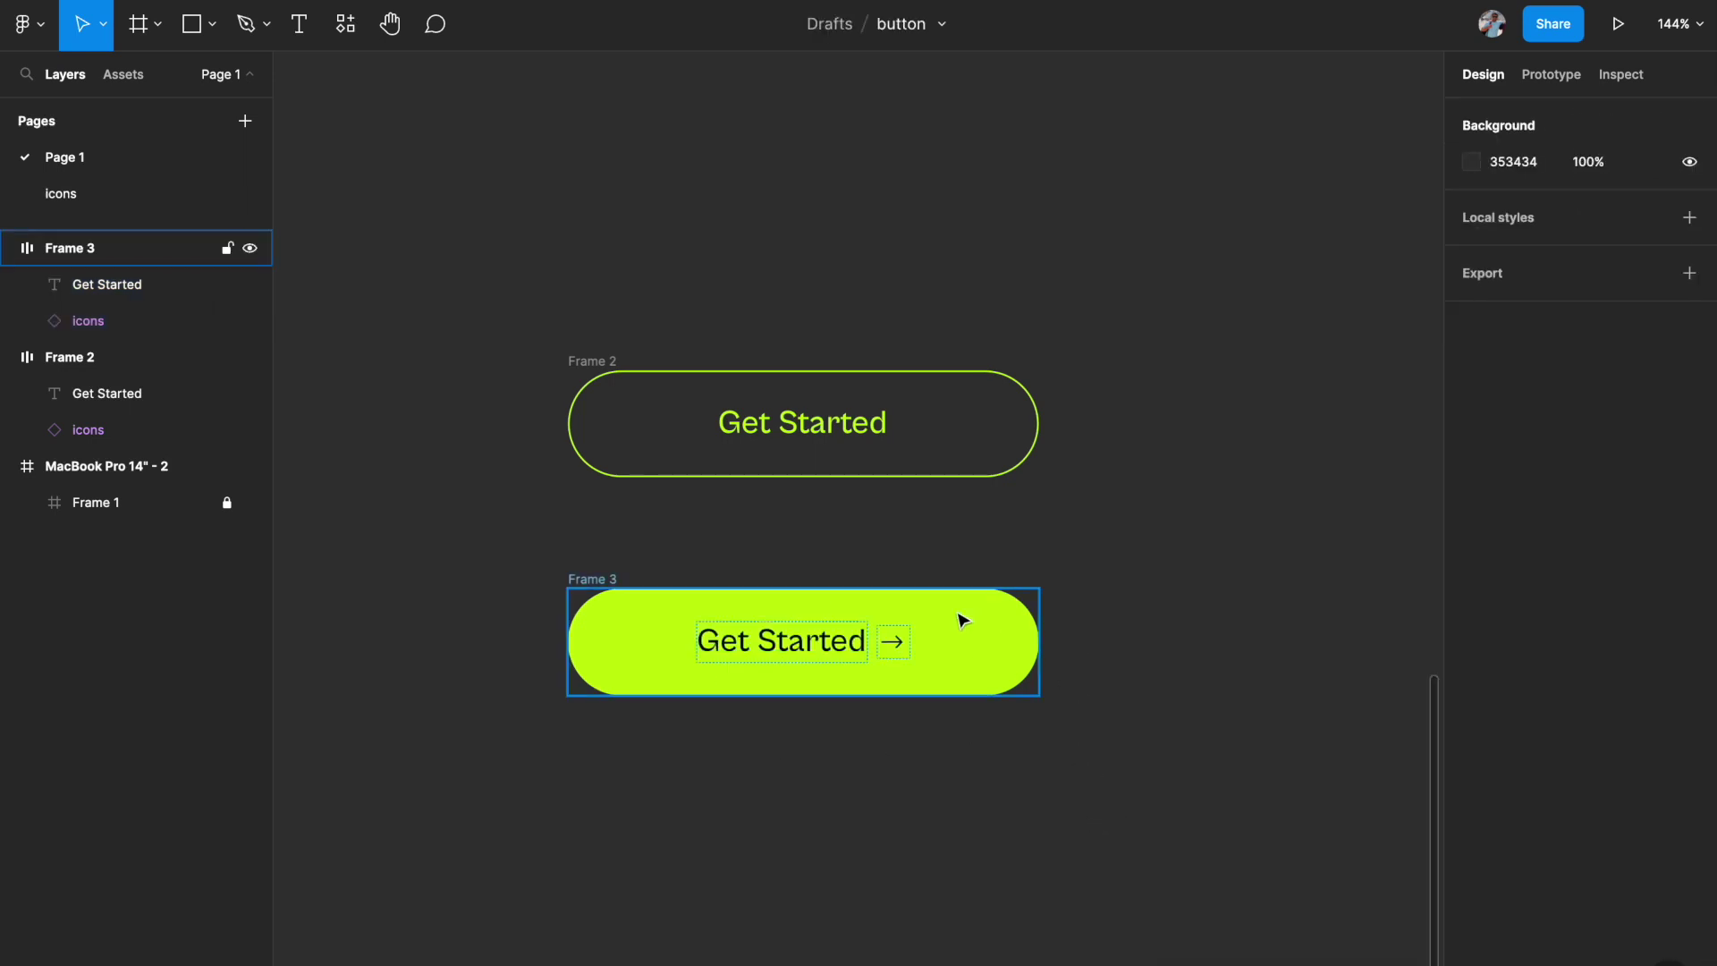
# Add a drop shadow to the lower button in the lime green document color CEF750.
pyautogui.scroll(-2, 916, 765)
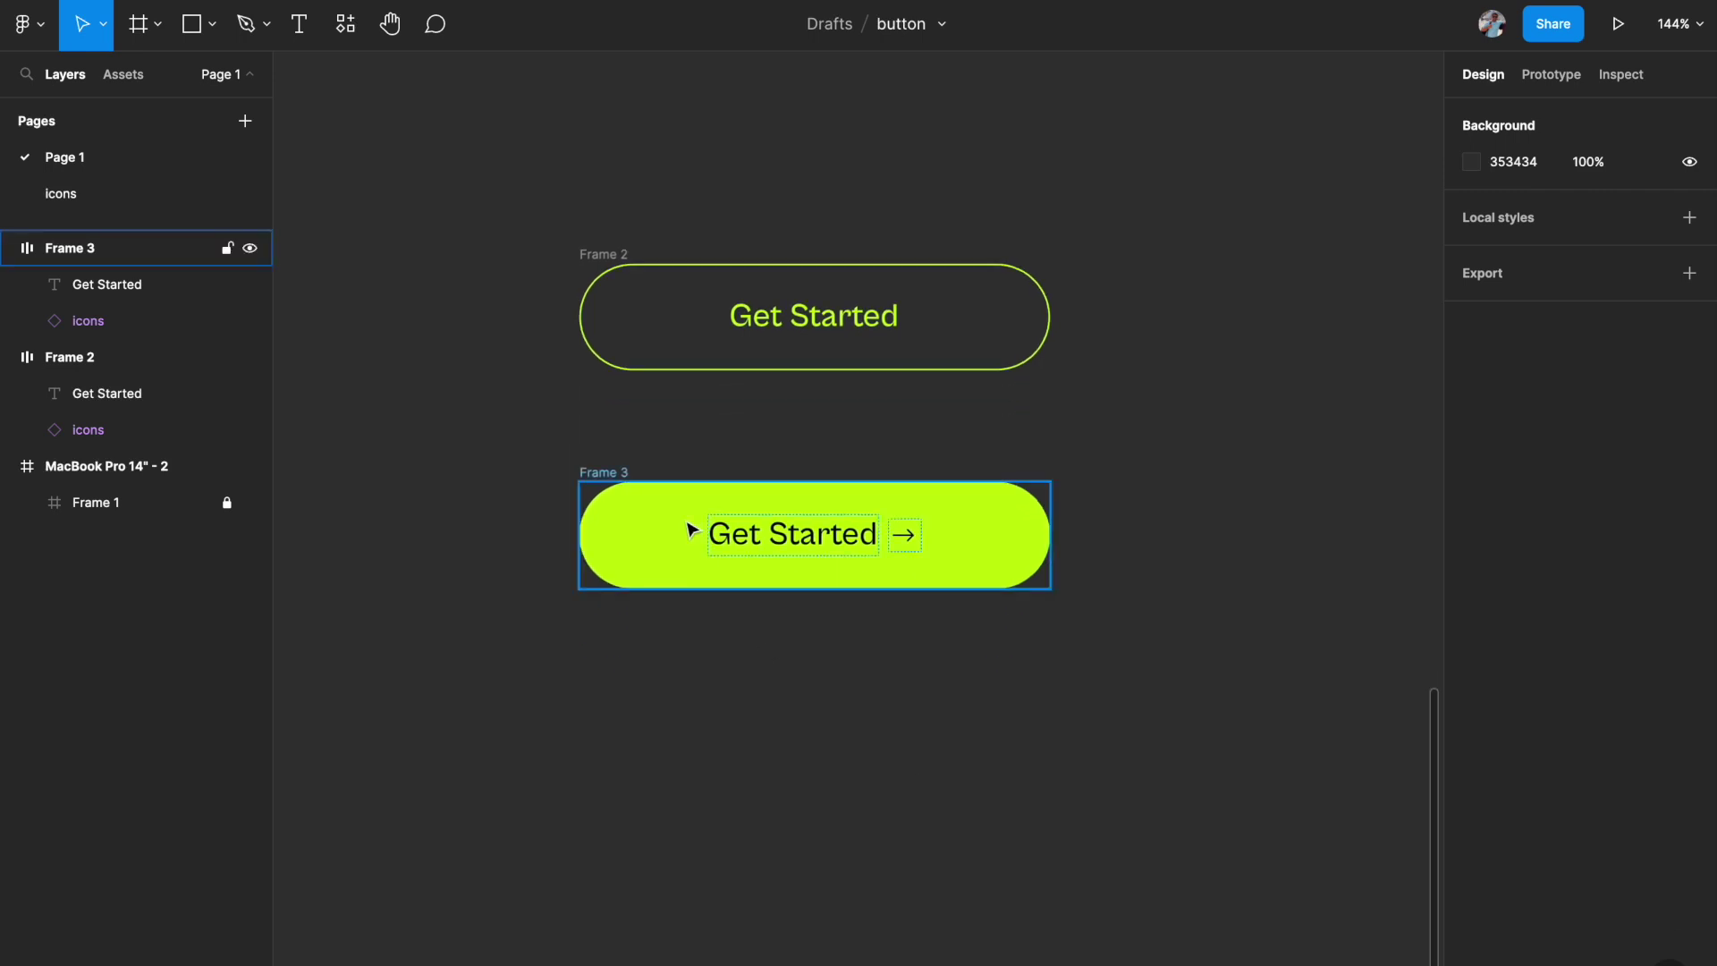
pyautogui.click(616, 476)
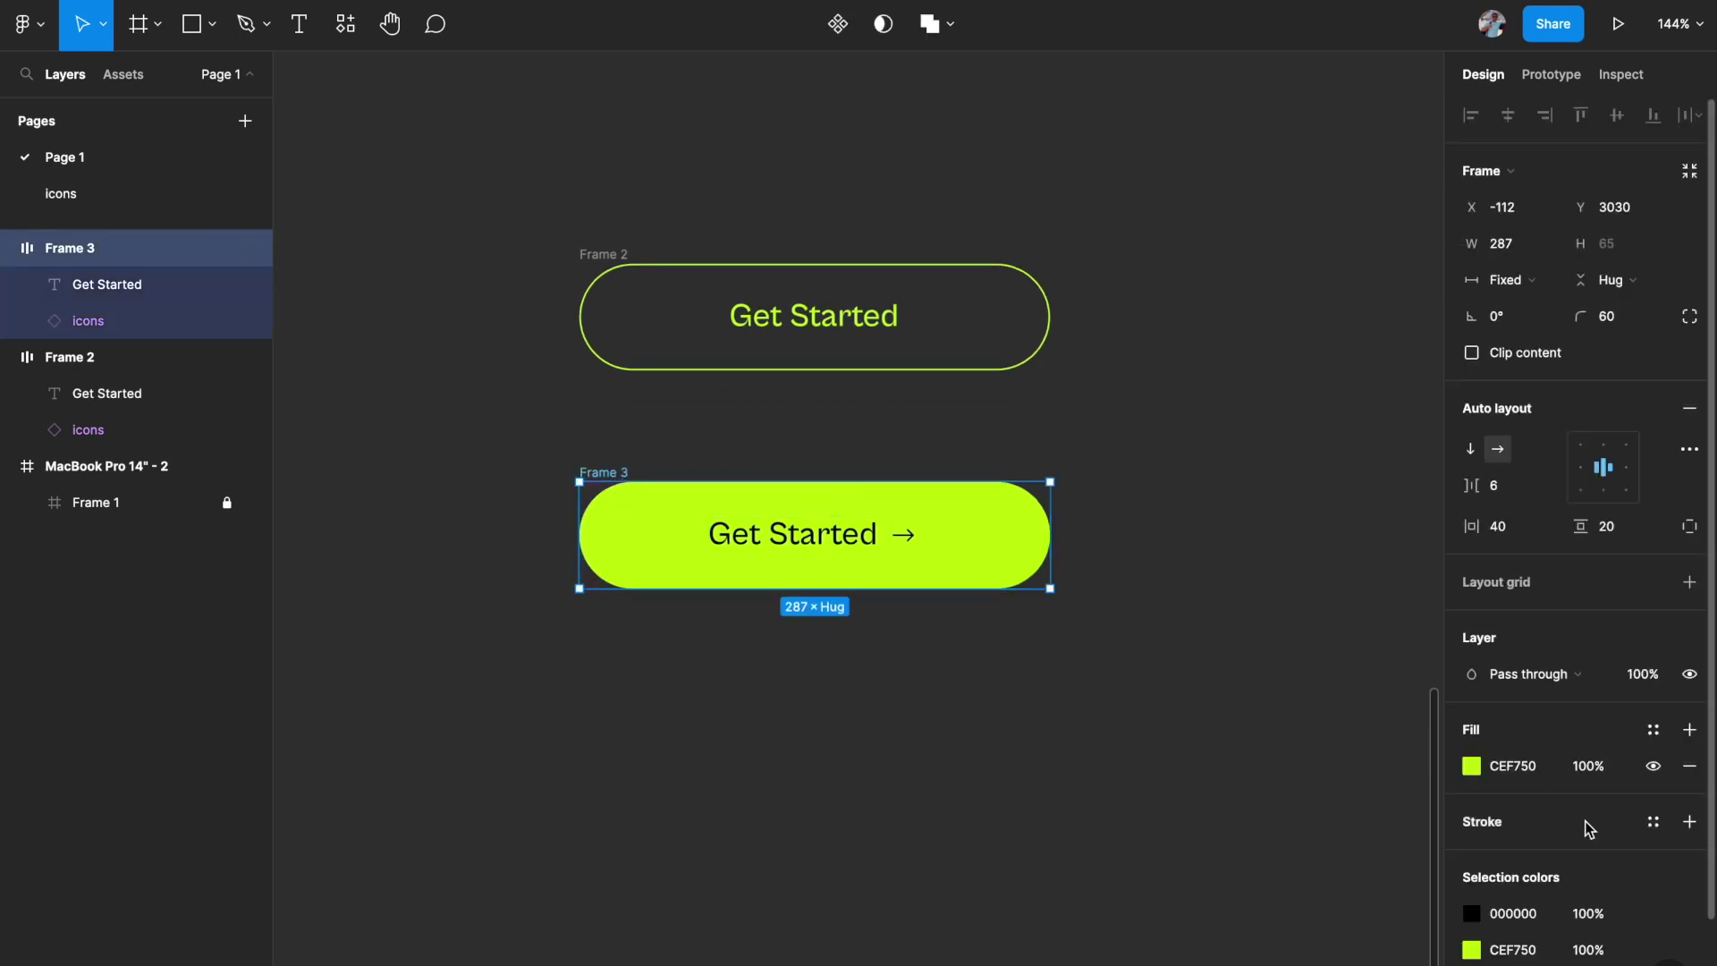
pyautogui.scroll(-2, 1476, 825)
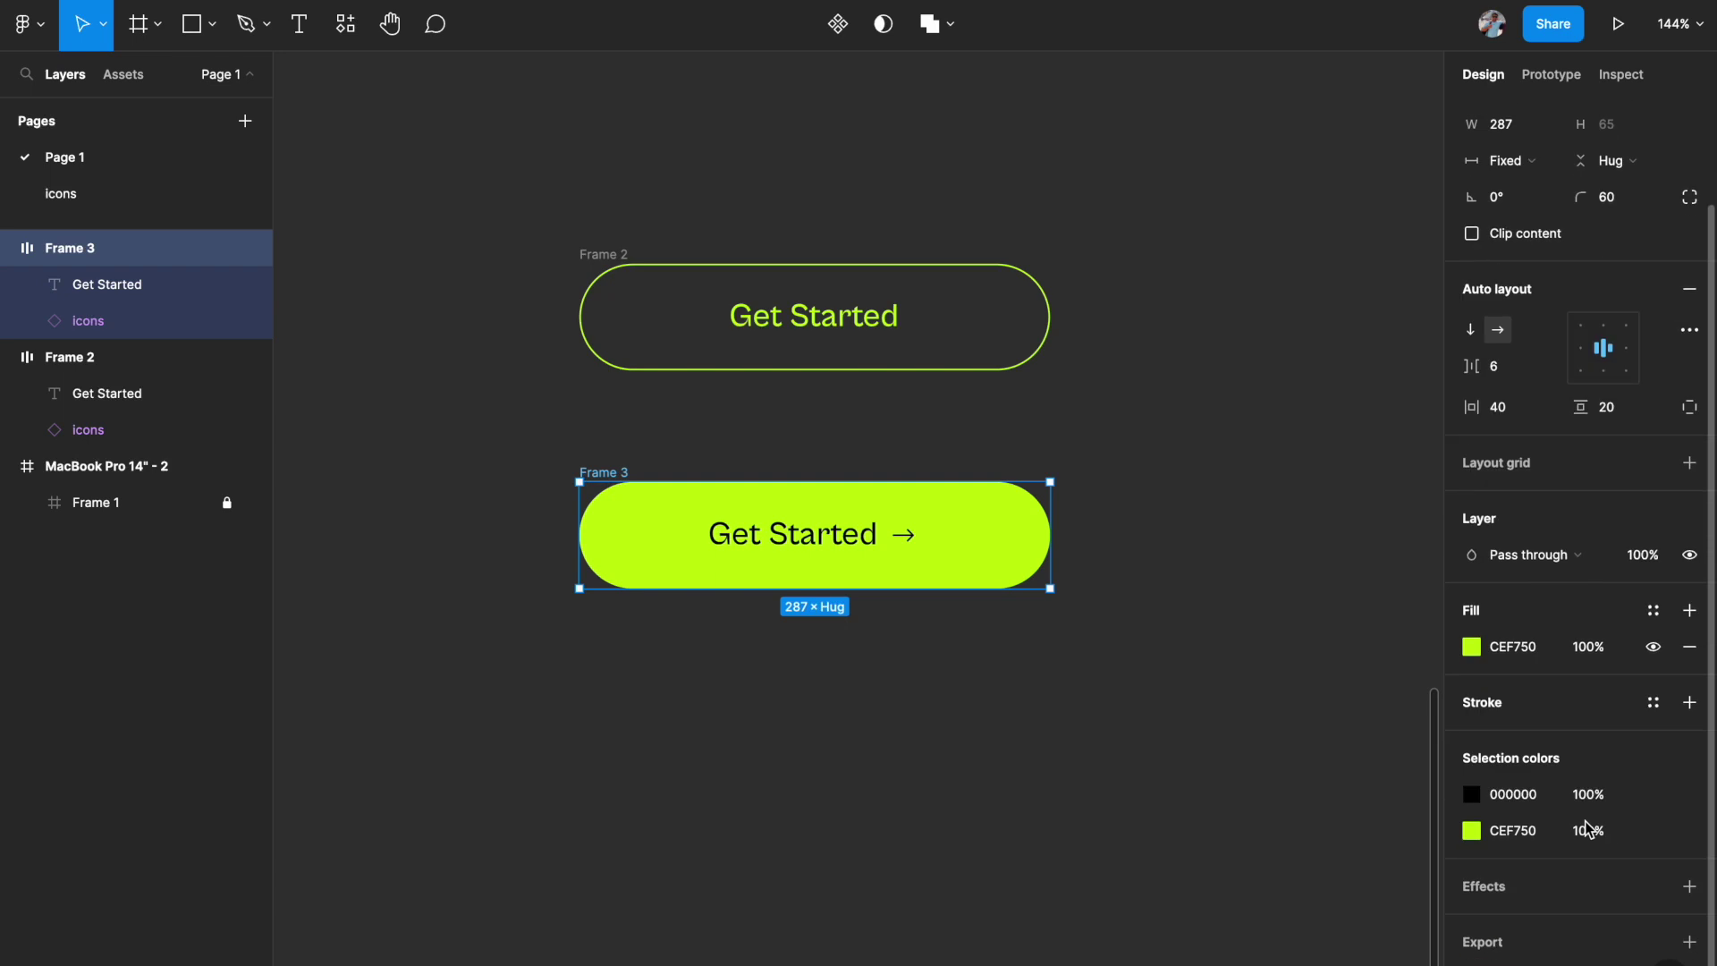
pyautogui.click(1690, 887)
pyautogui.click(1471, 924)
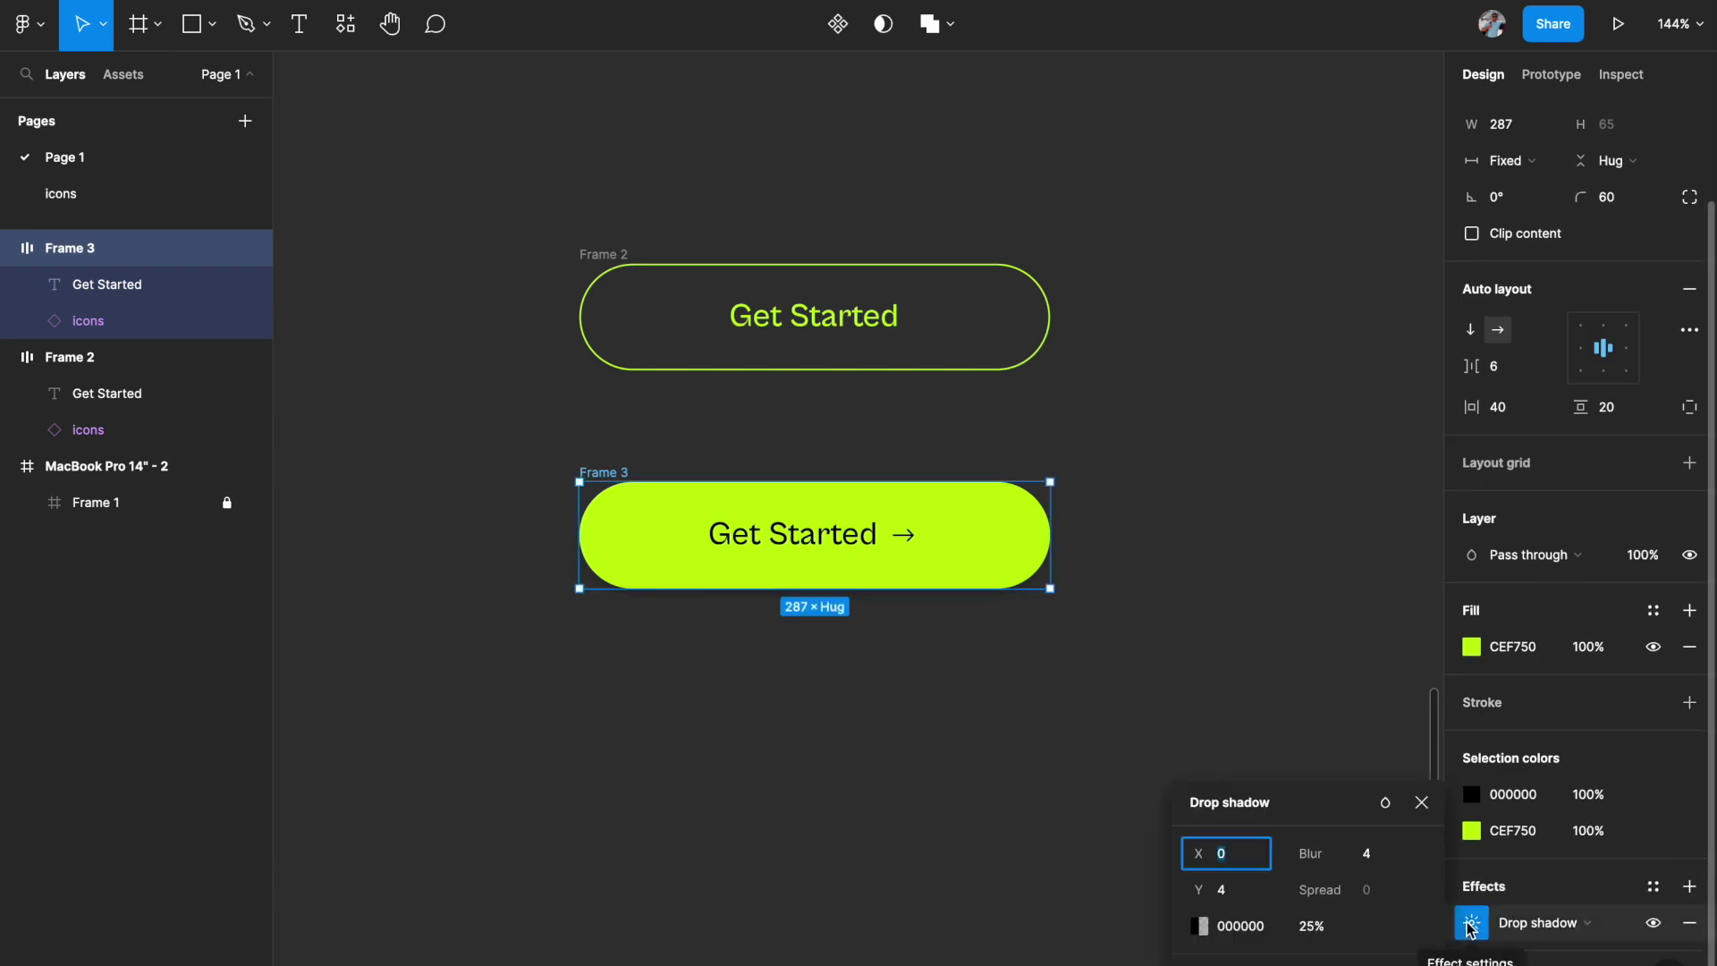
pyautogui.click(1199, 926)
pyautogui.click(955, 918)
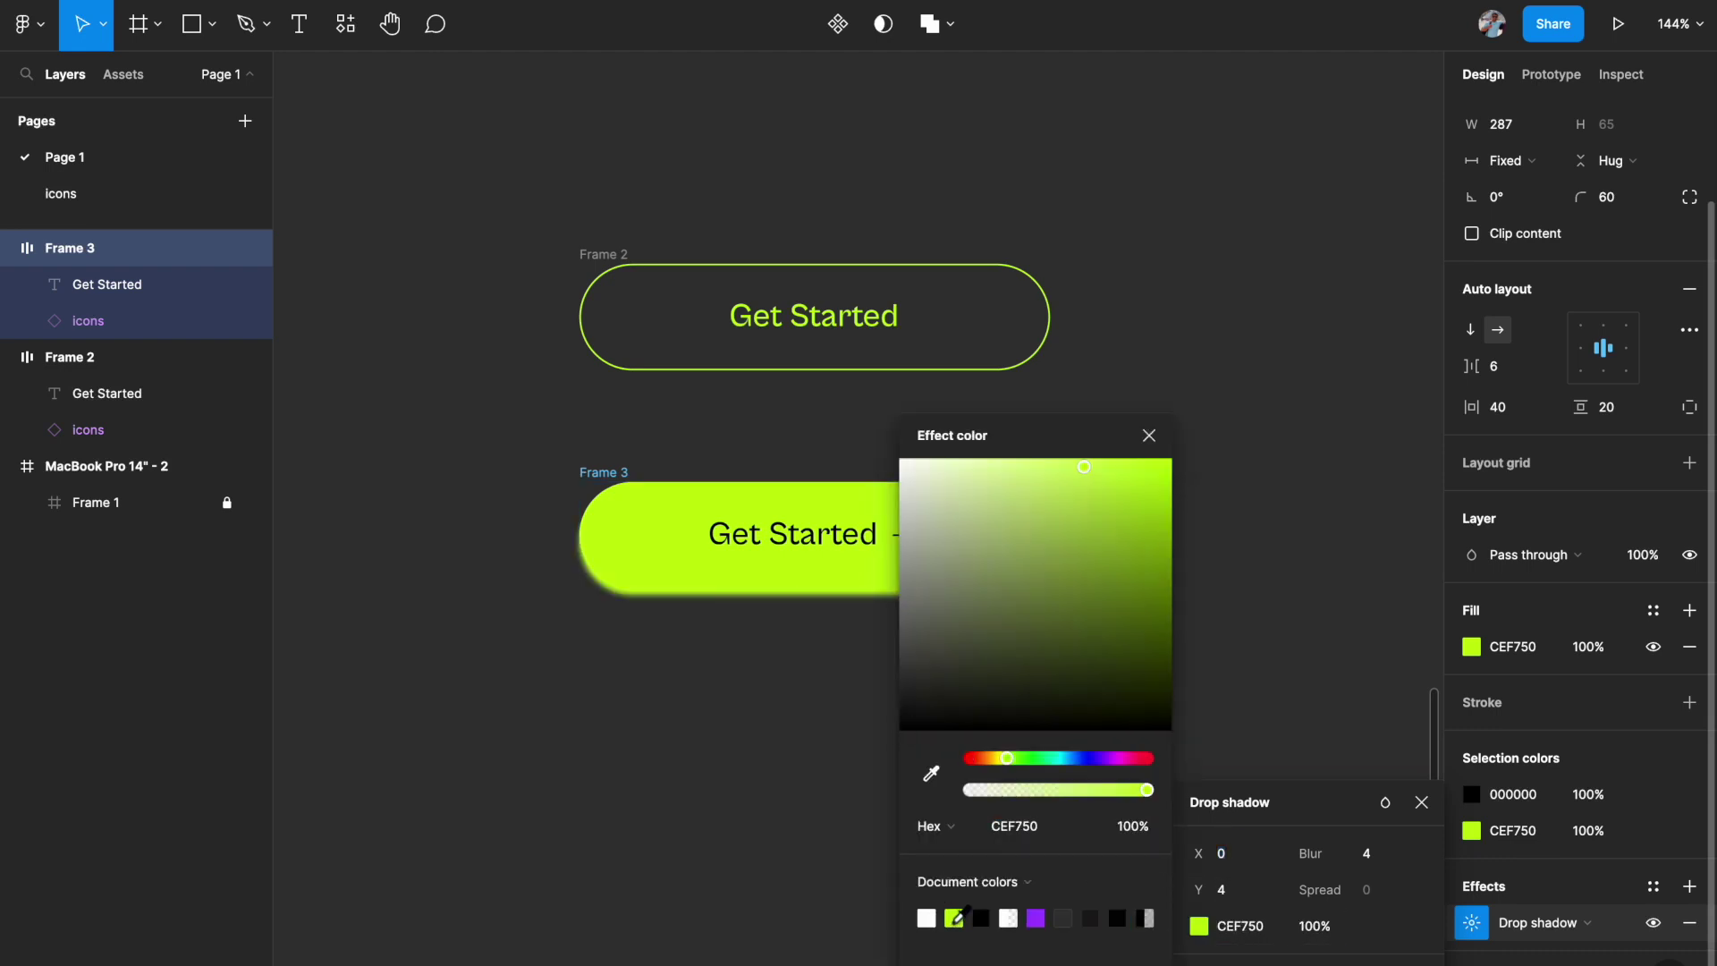
# Set the drop shadow's blur to 16 and lower its color opacity to about 43%.
pyautogui.click(1383, 864)
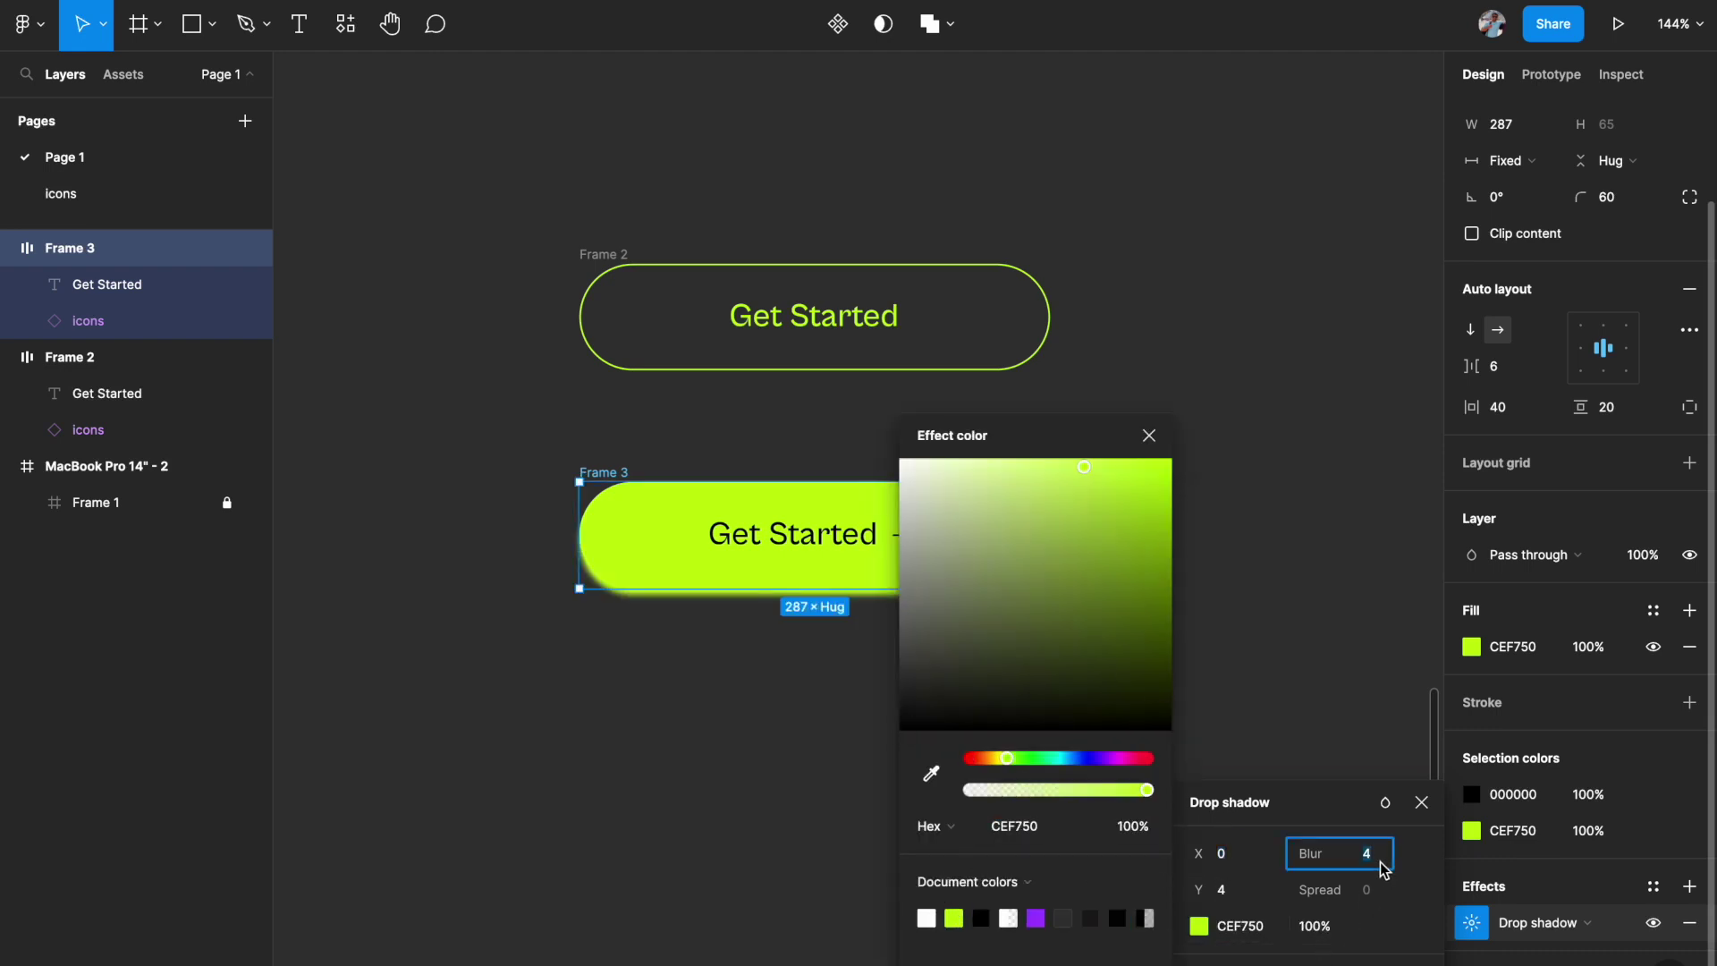
pyautogui.write('16')
pyautogui.press('Return')
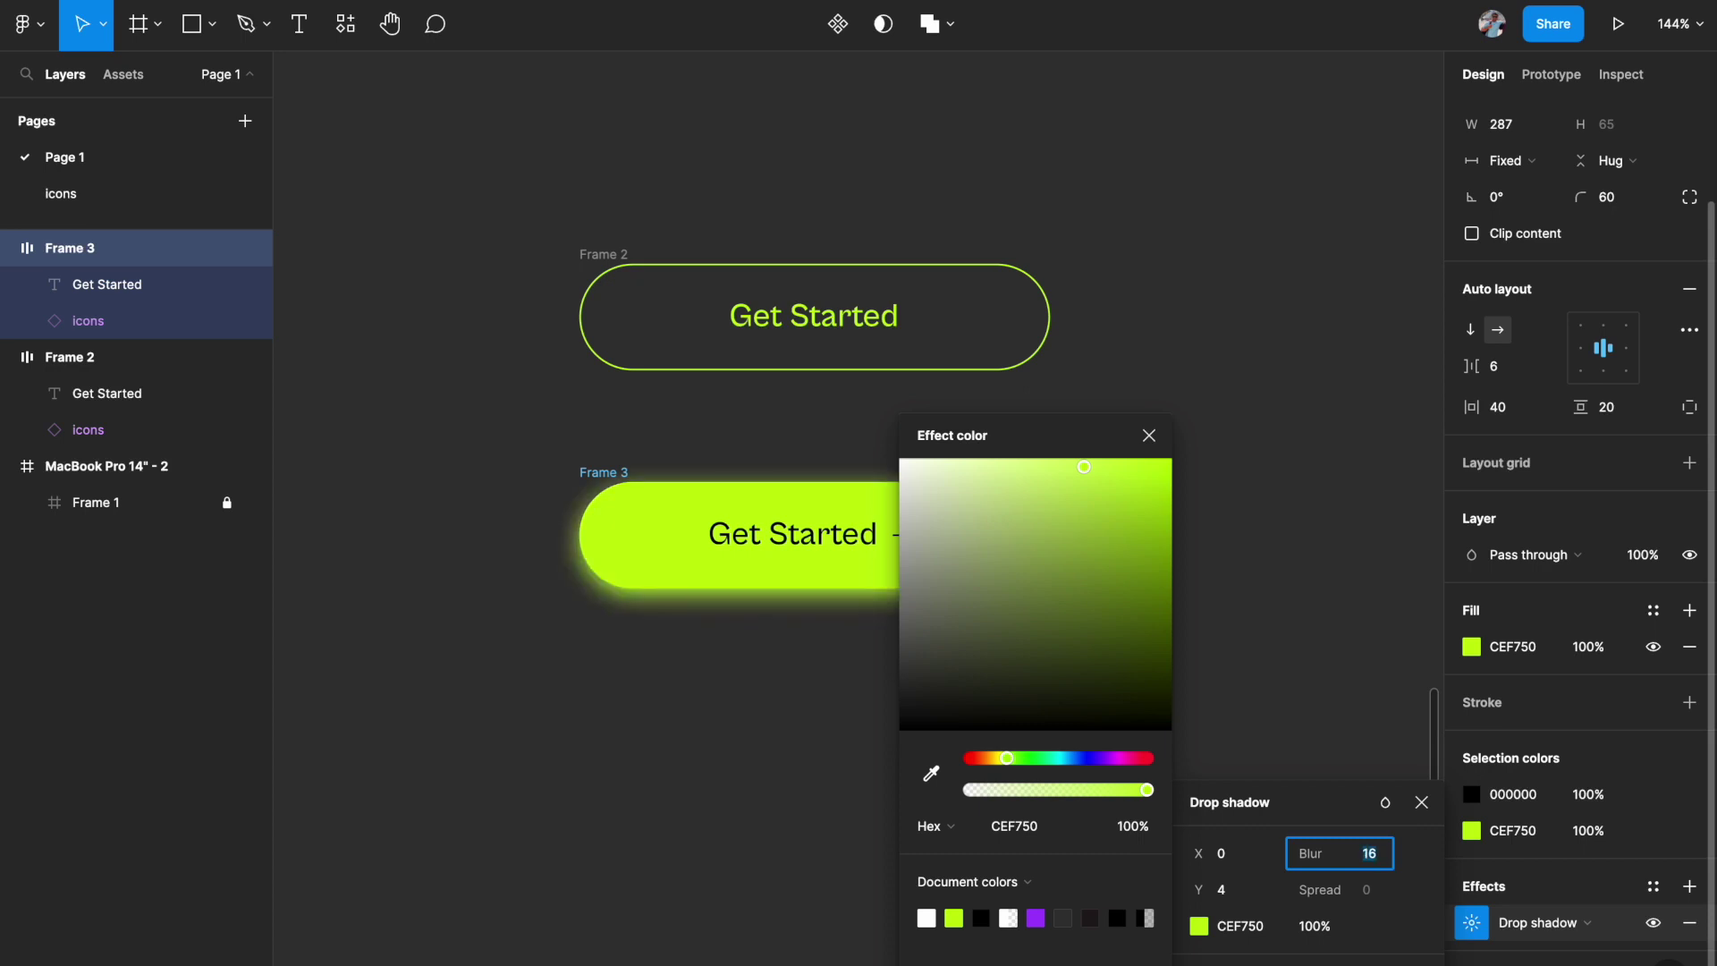
pyautogui.moveTo(1073, 790); pyautogui.dragTo(1050, 791)
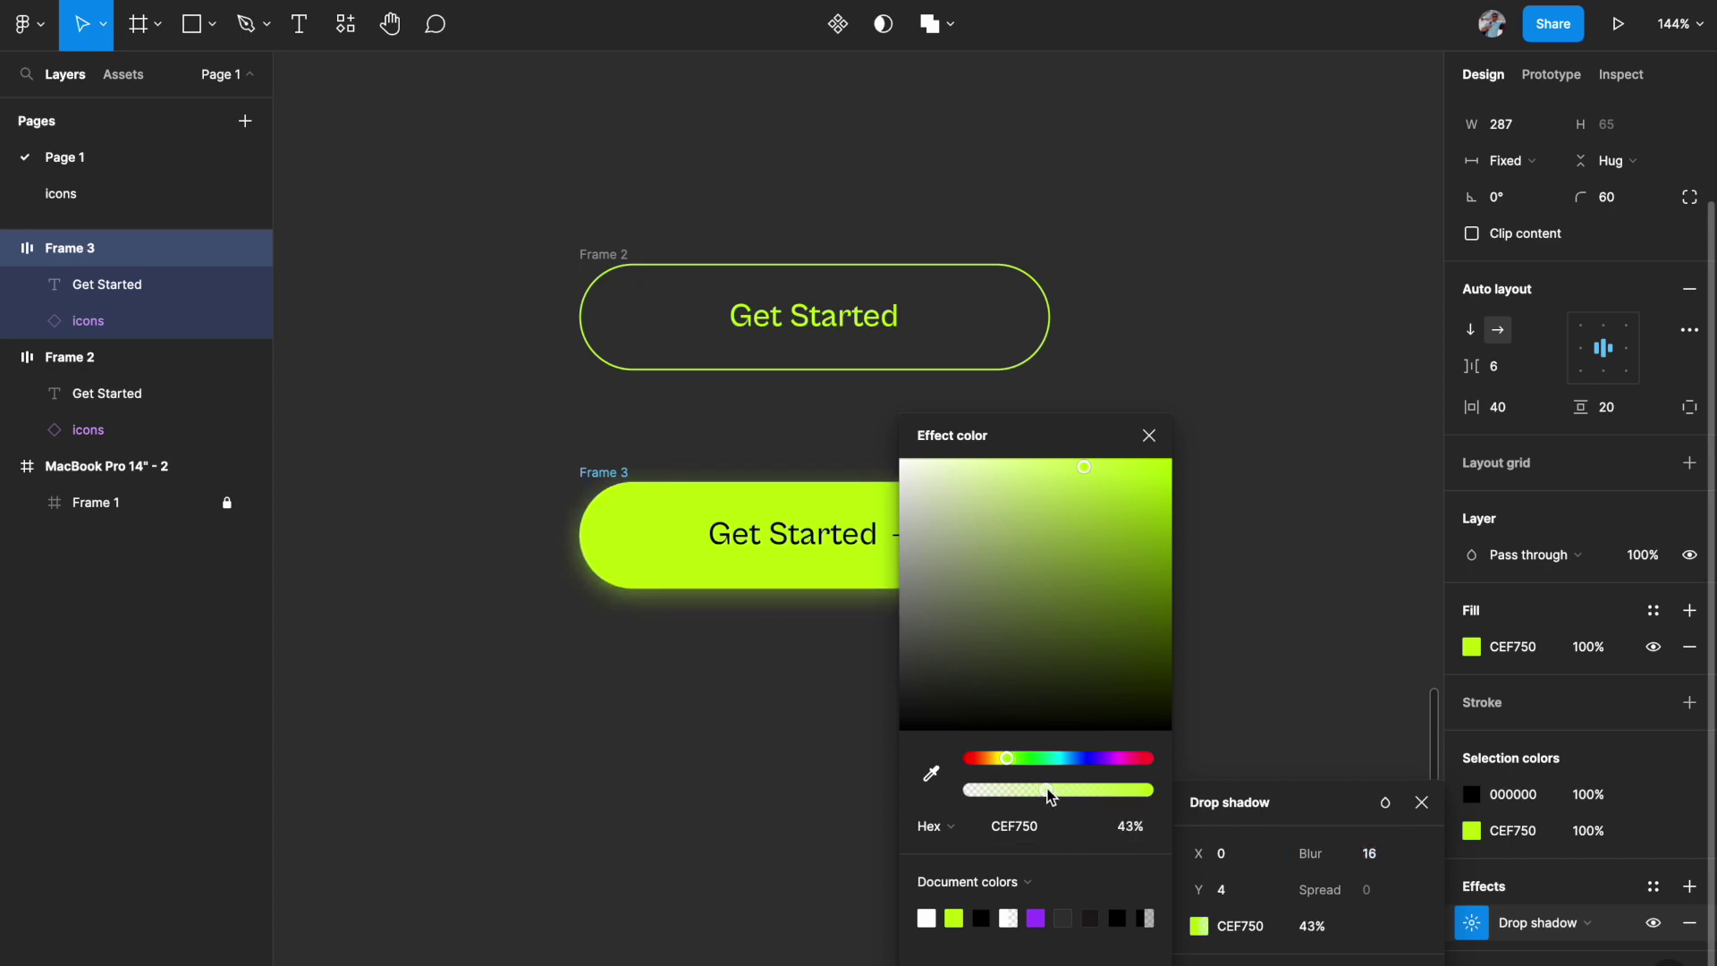
pyautogui.click(1148, 437)
# Set the lower button's drop shadow Y offset to 0.
pyautogui.click(1234, 897)
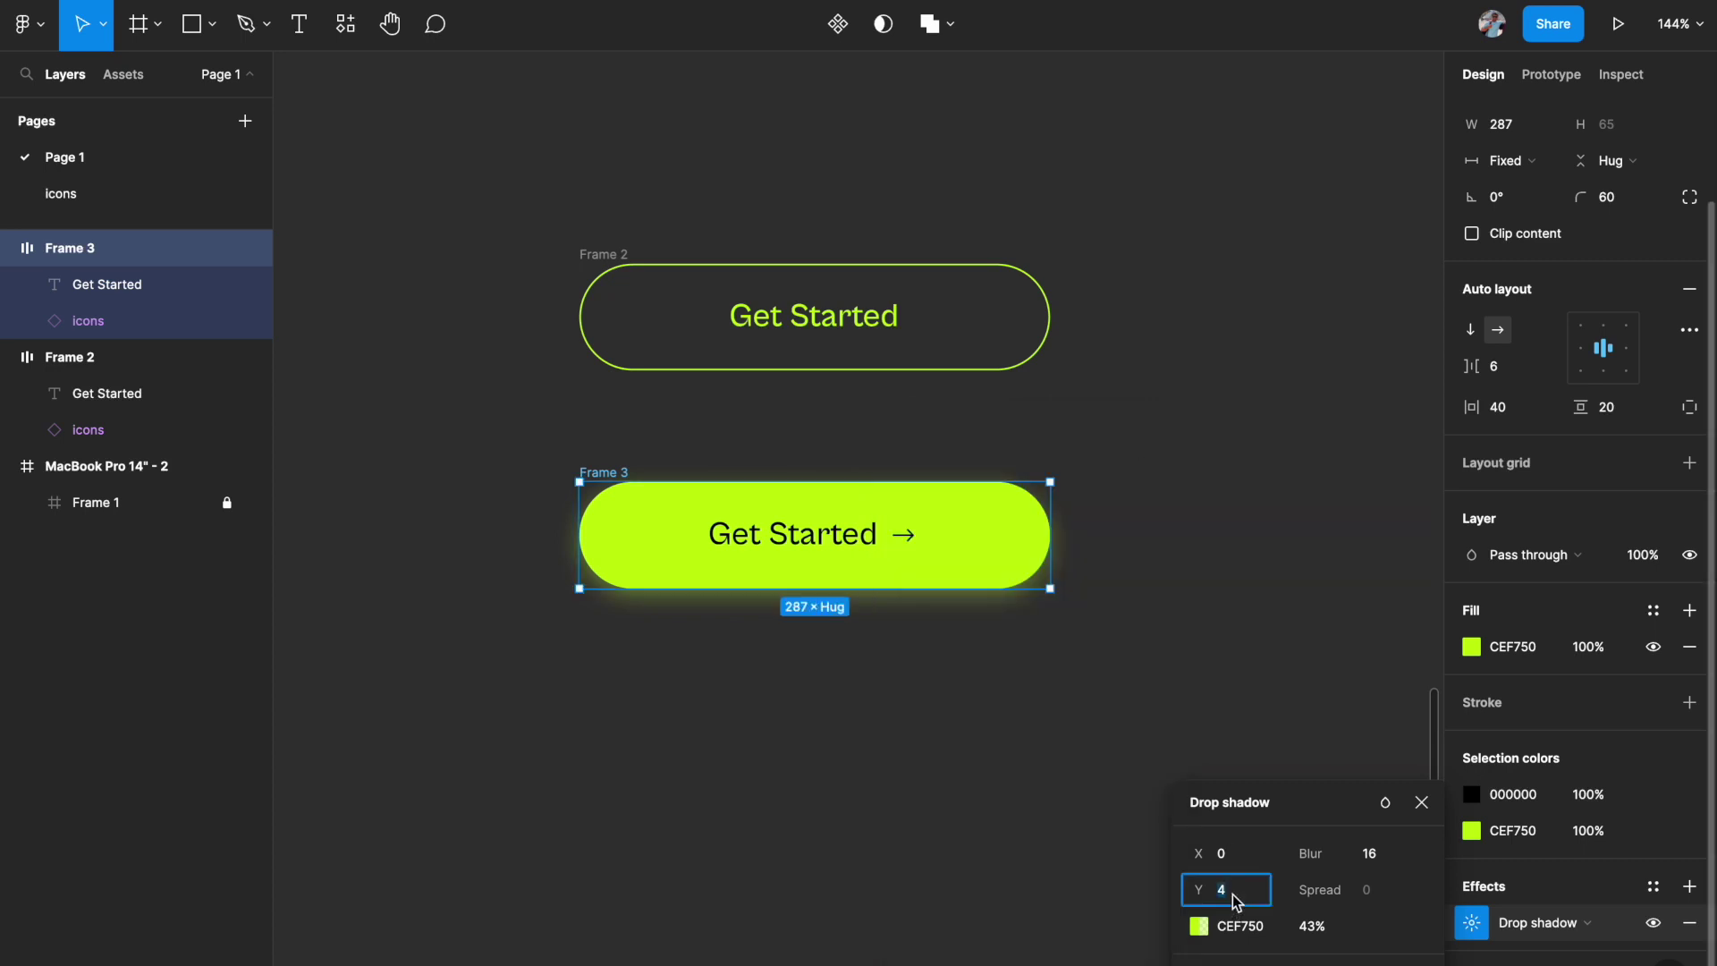
pyautogui.press('Down')
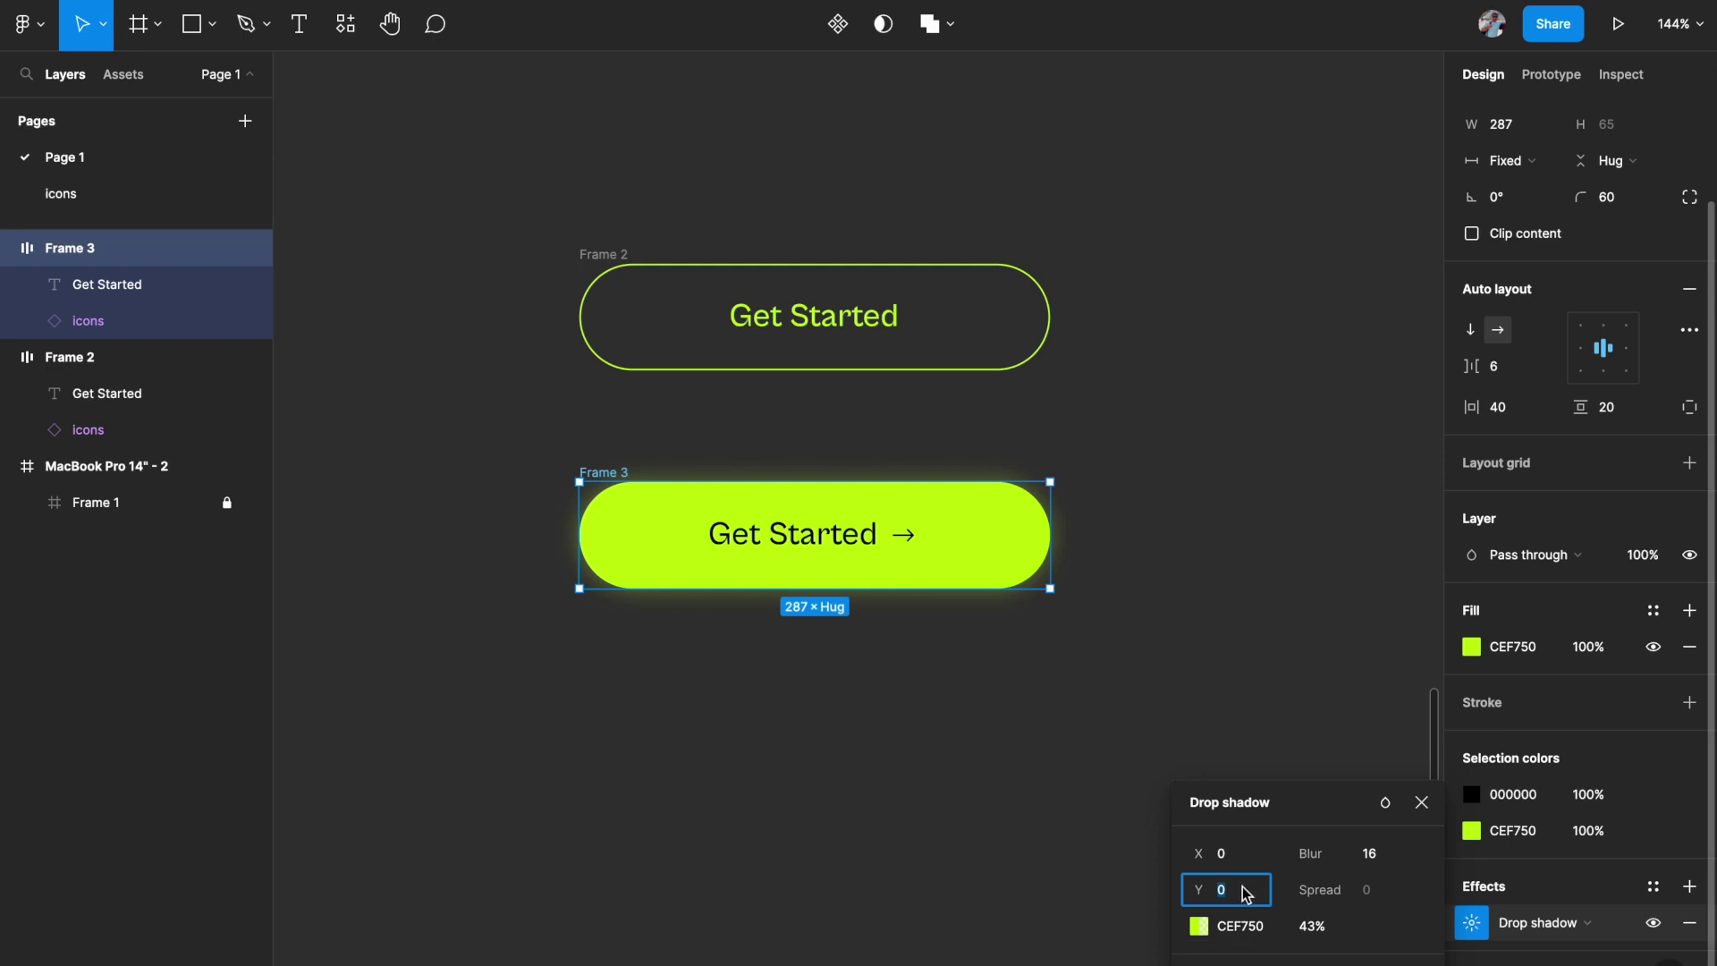
pyautogui.click(1170, 606)
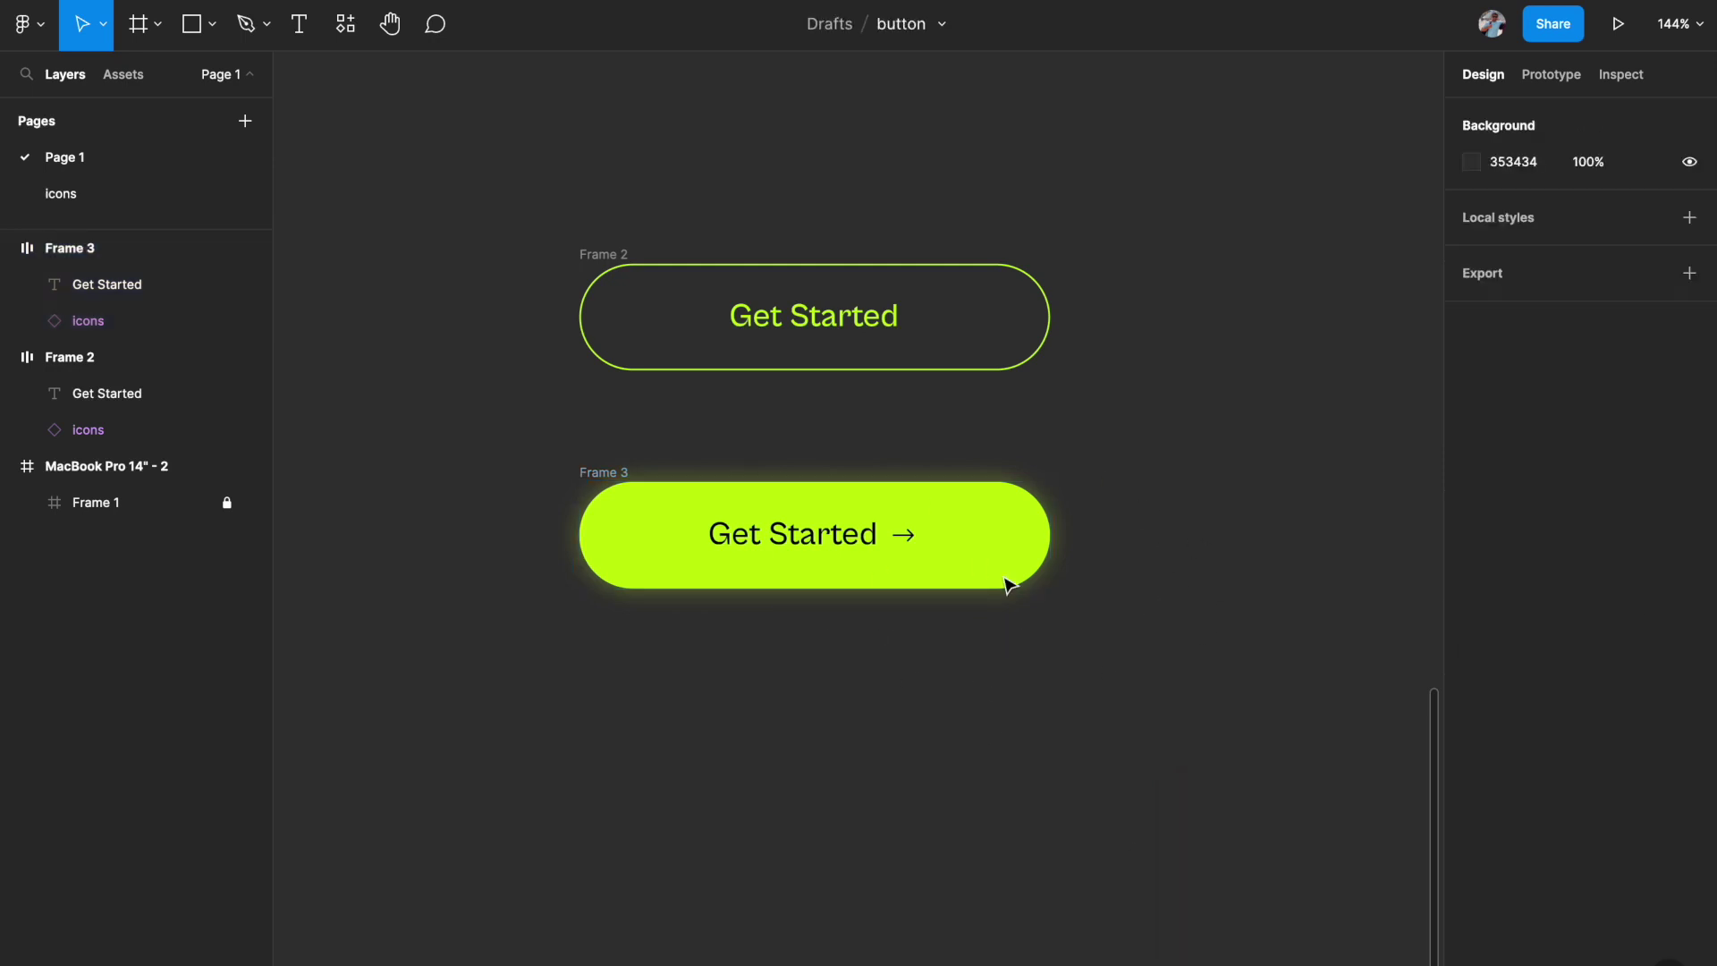
# Change the font weight of the Get Started text to Bold in both the lower and upper buttons.
pyautogui.click(835, 540)
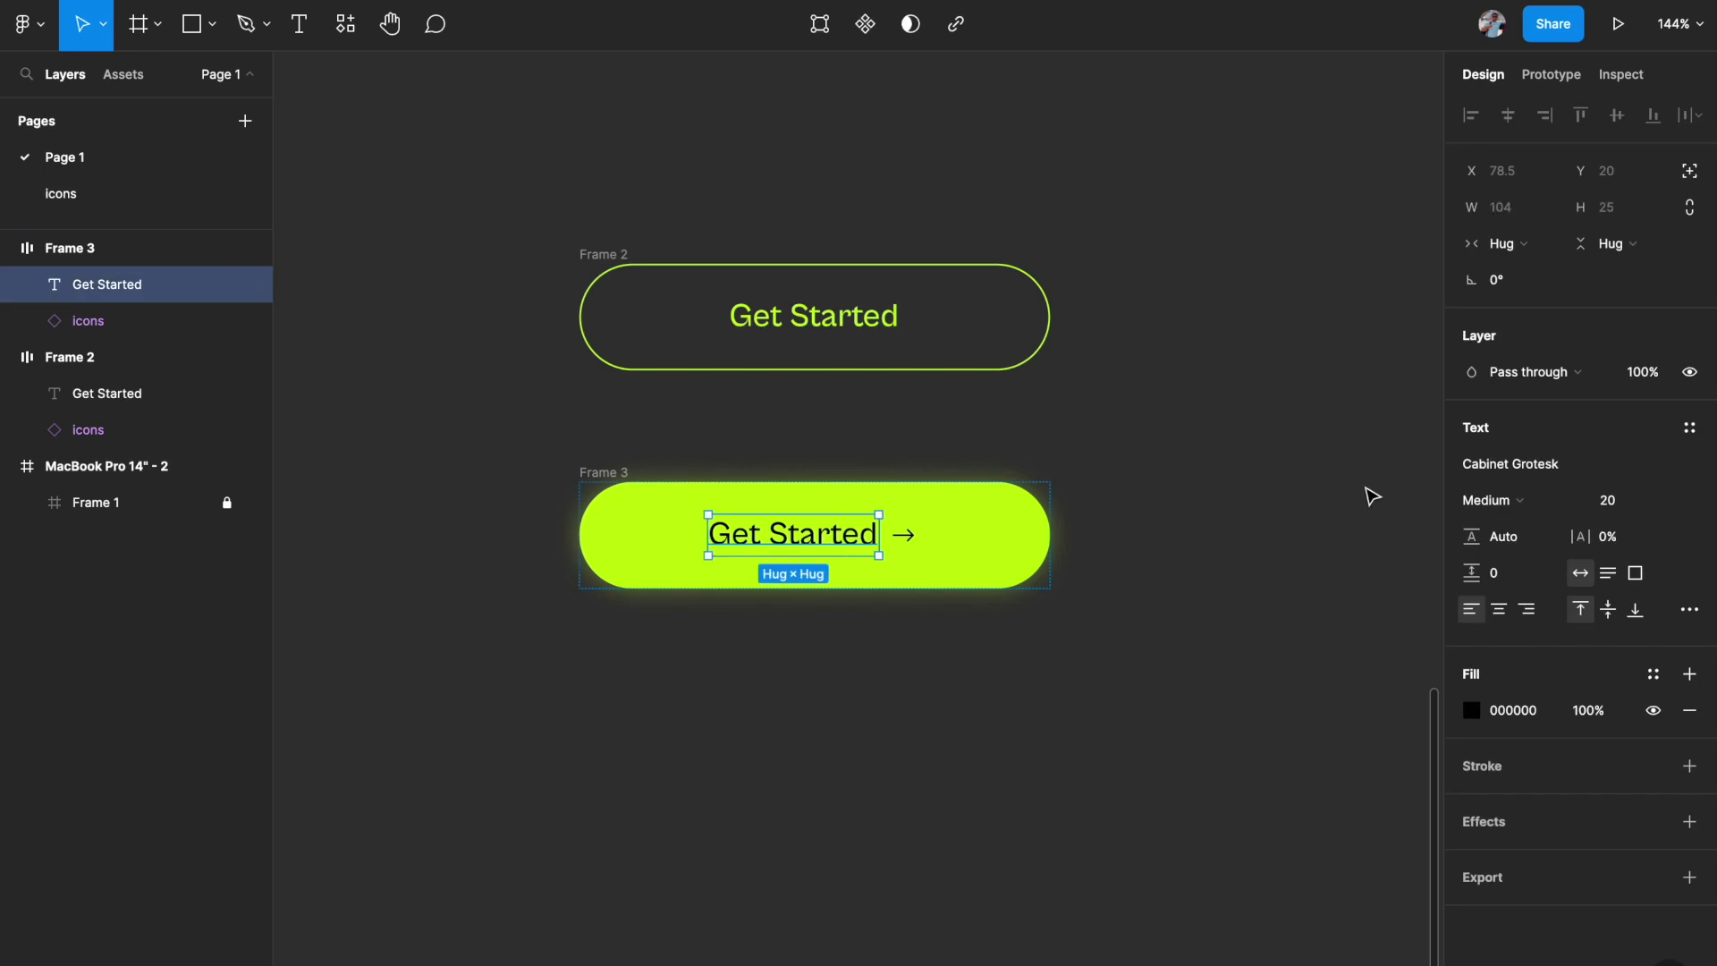
pyautogui.click(1507, 501)
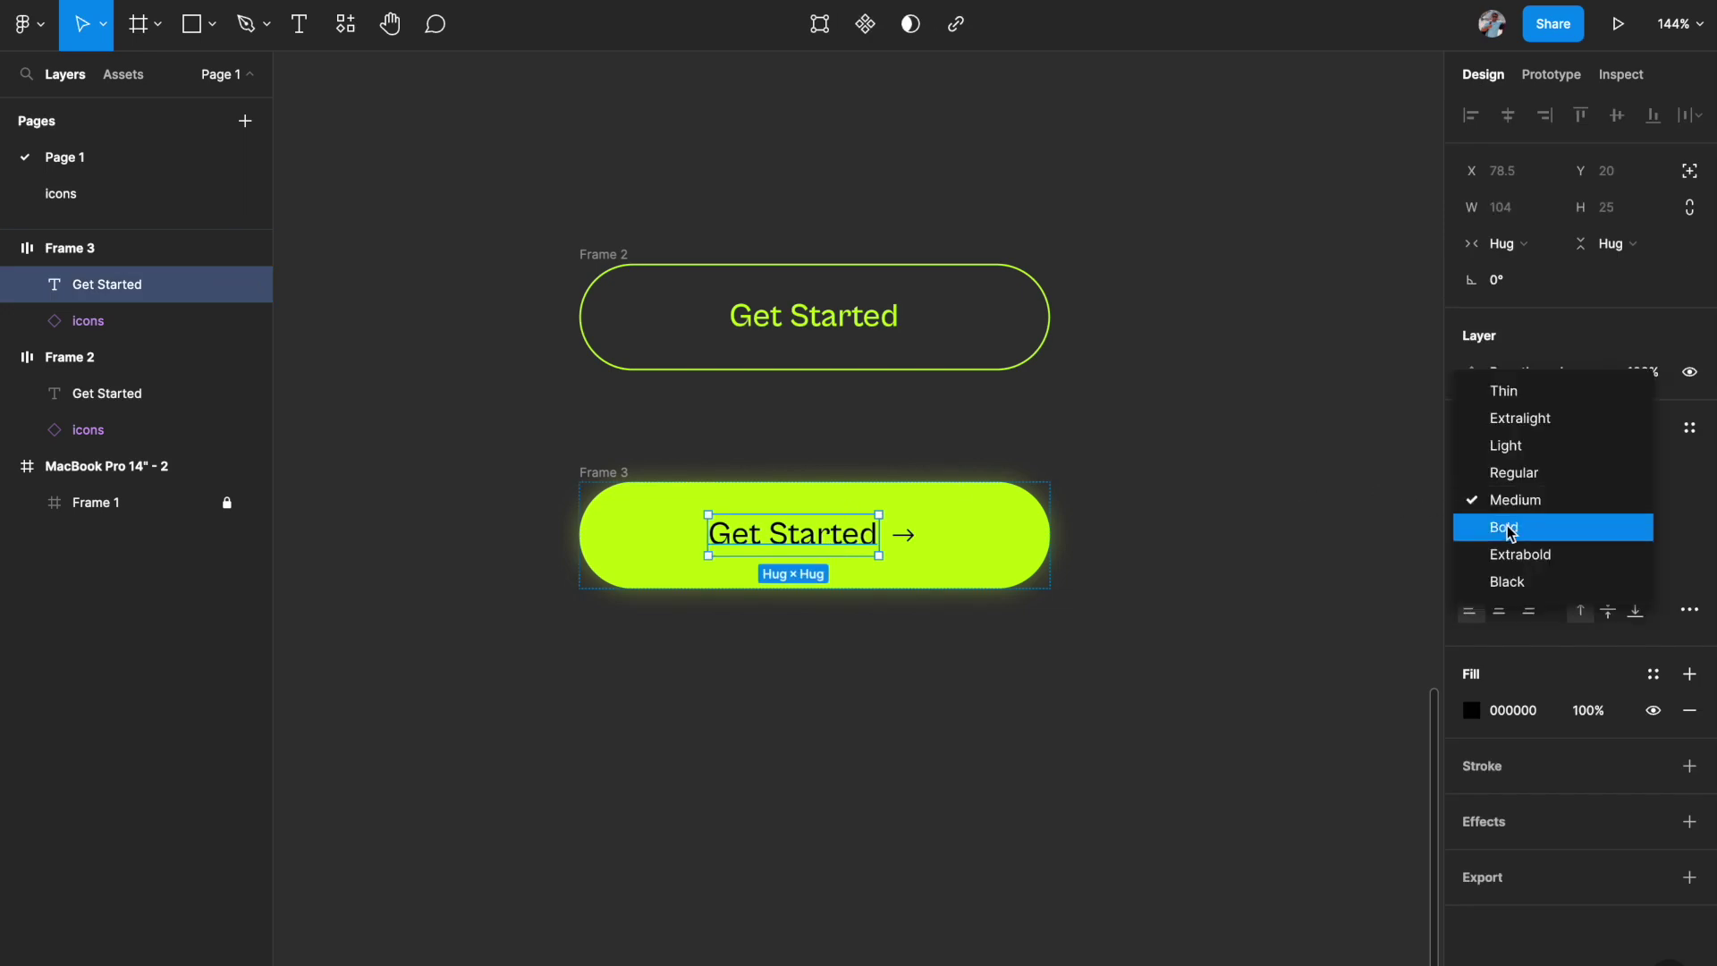
pyautogui.click(1510, 531)
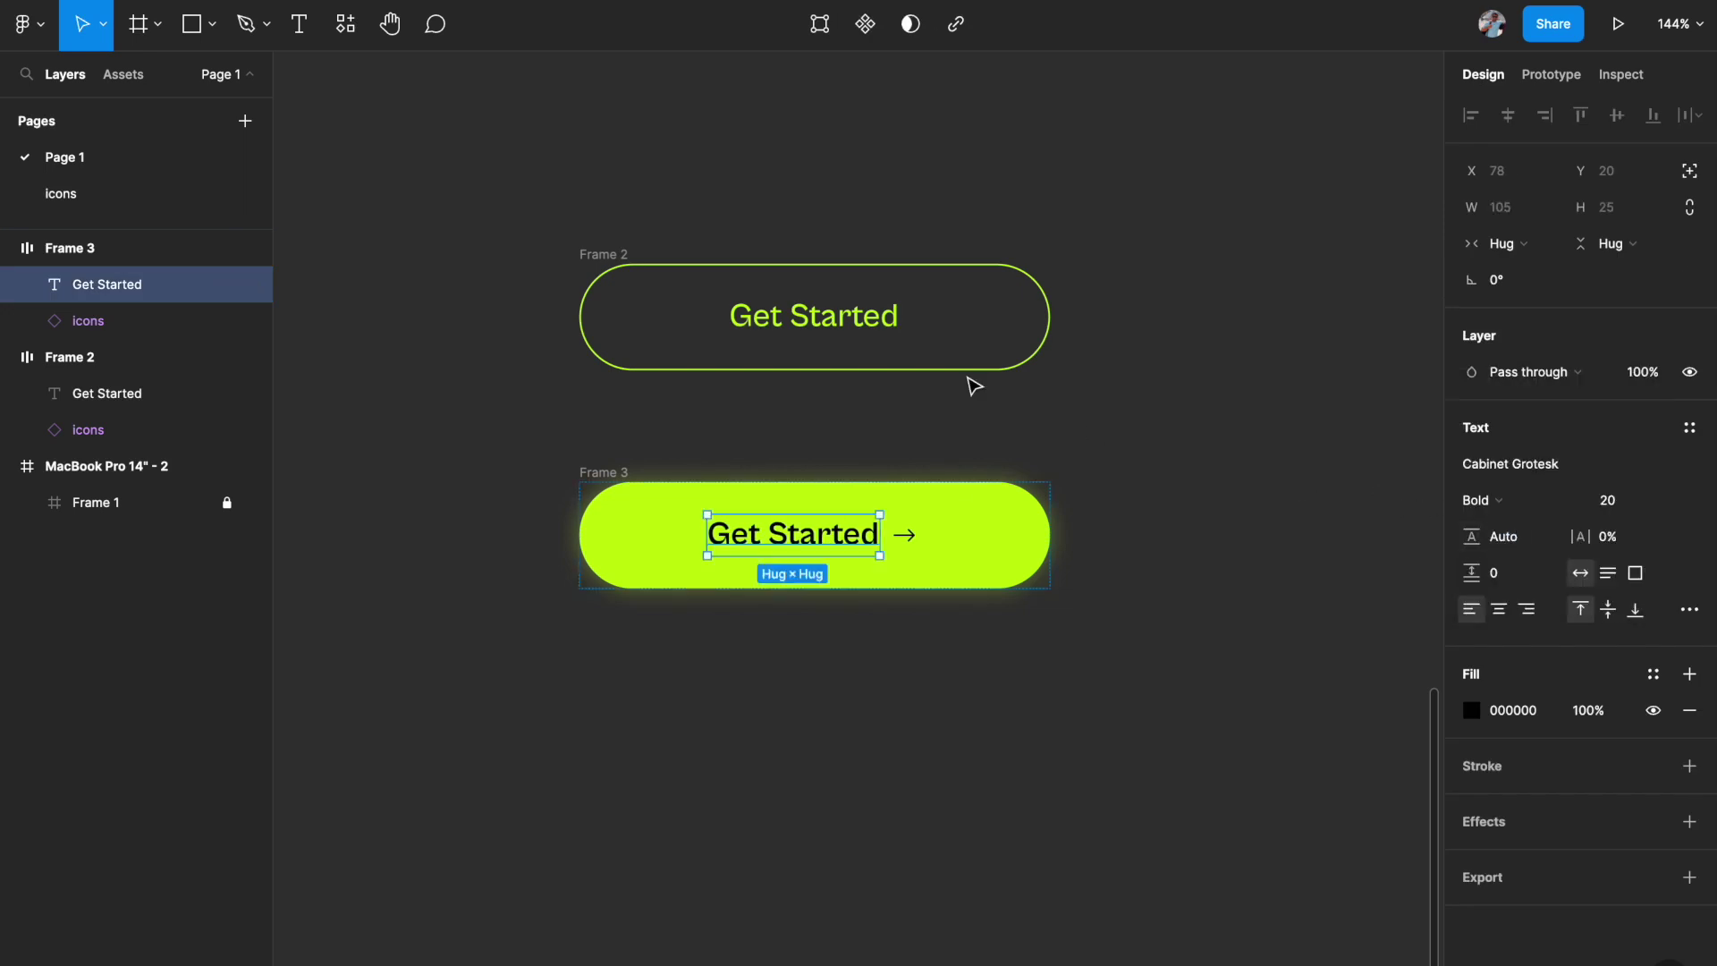
pyautogui.click(857, 329)
pyautogui.click(1487, 500)
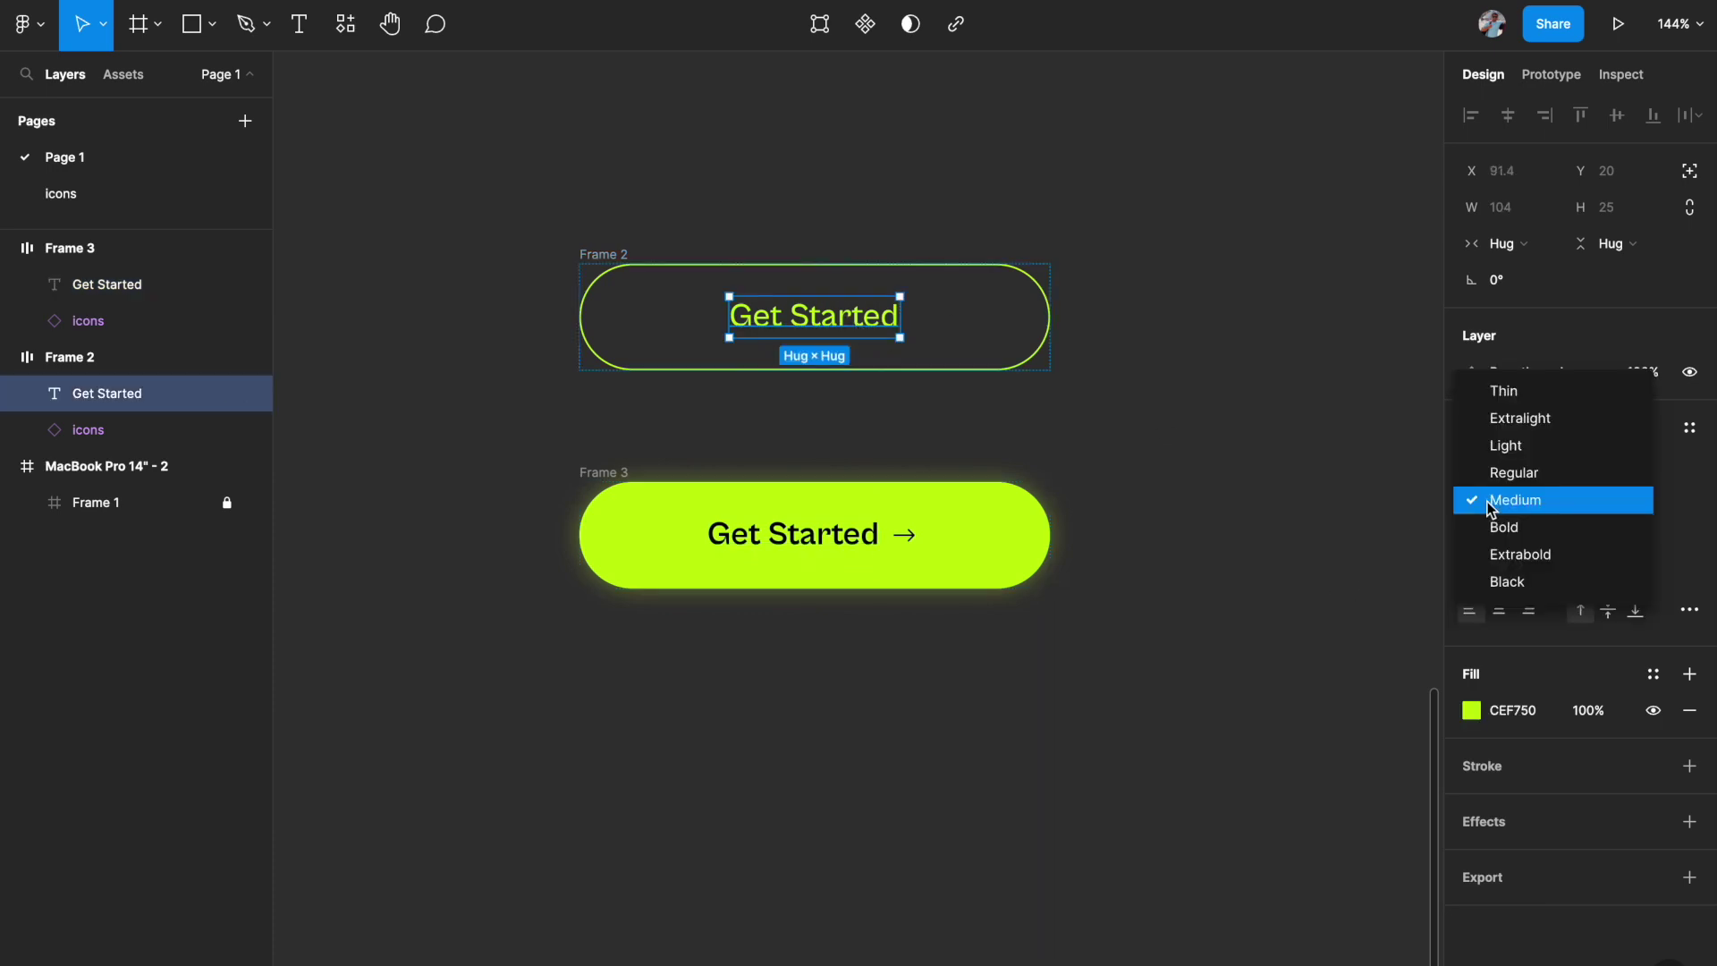
pyautogui.click(1508, 528)
pyautogui.click(1277, 562)
pyautogui.hotkey('shift', '1')
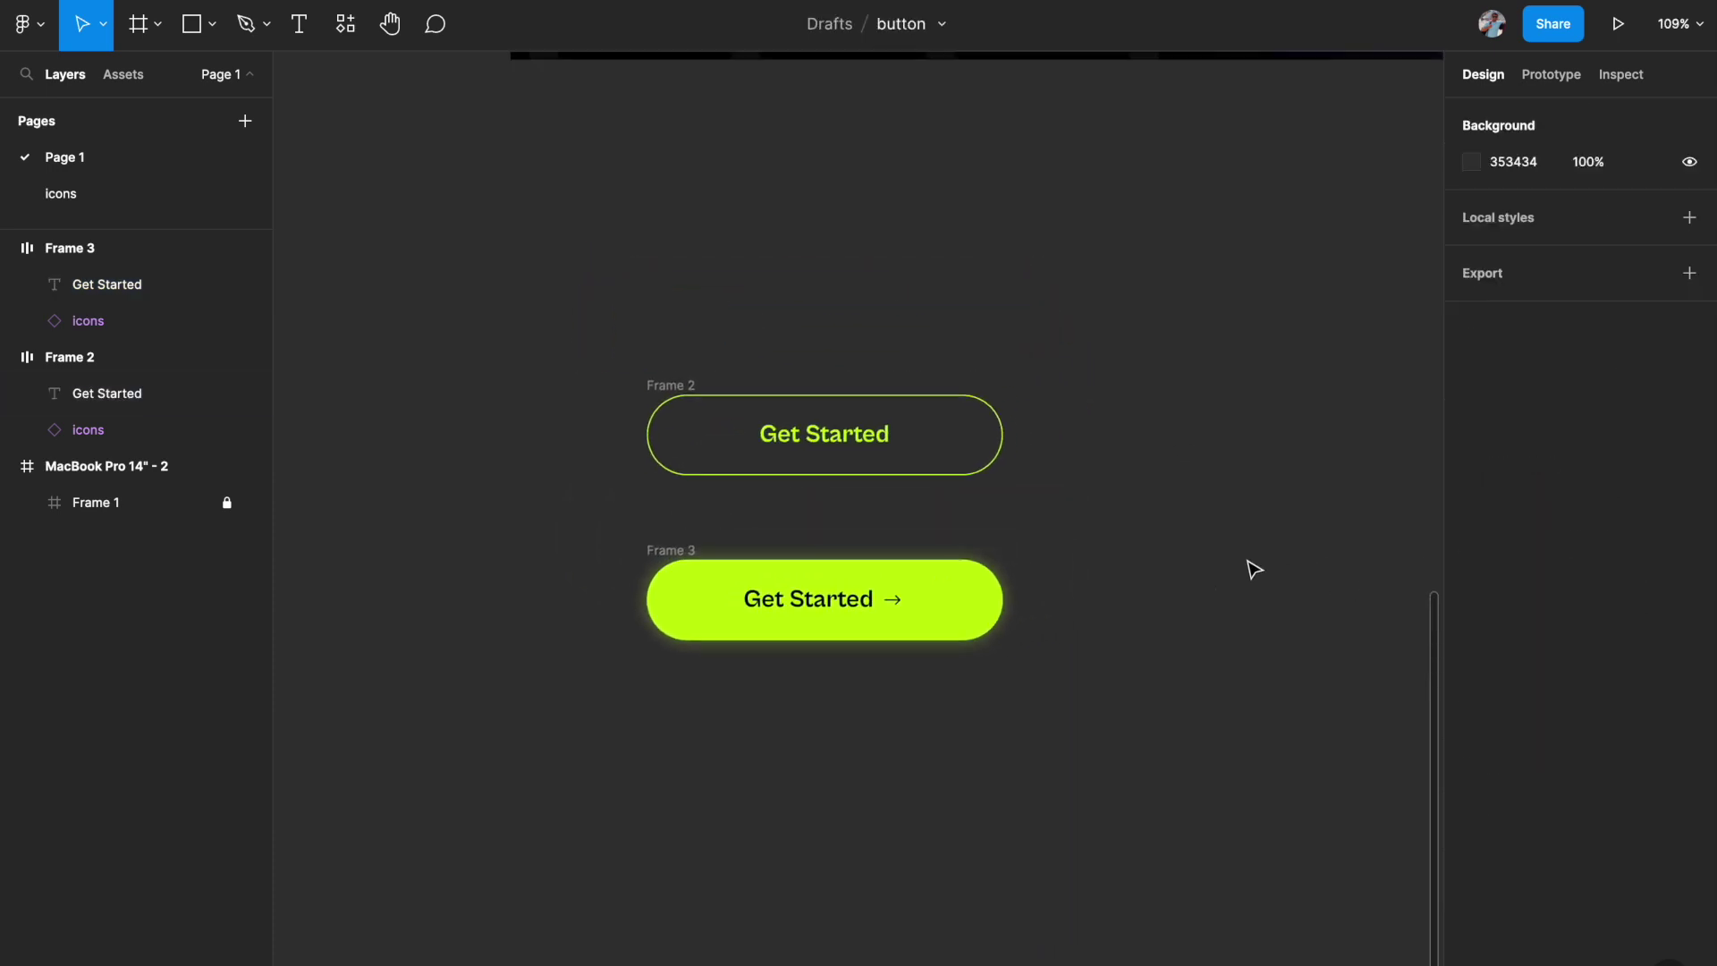
# Rename the outlined button's frame to resting and the lime-filled button's frame to hover.
pyautogui.click(671, 385)
pyautogui.doubleClick(83, 363)
pyautogui.write('resting')
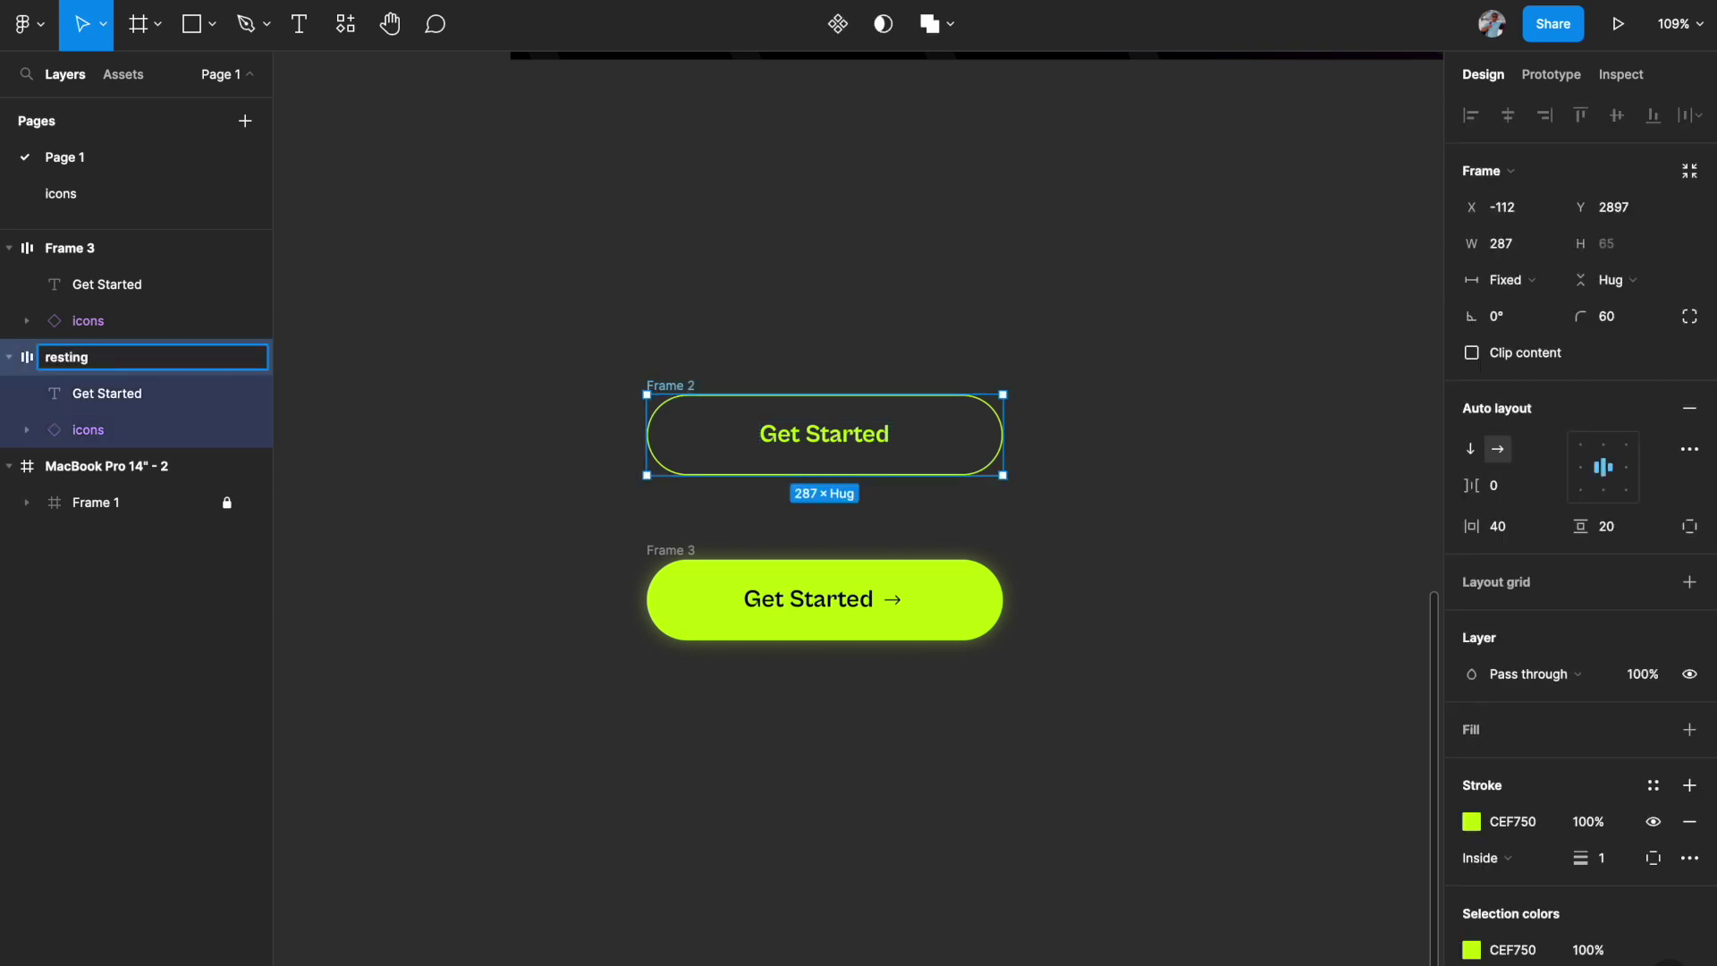
pyautogui.hotkey('shift', 'Tab')
pyautogui.write('hover')
pyautogui.click(384, 307)
# Add a prototype connection from the resting frame to the hover frame, triggered While hovering.
pyautogui.click(671, 384)
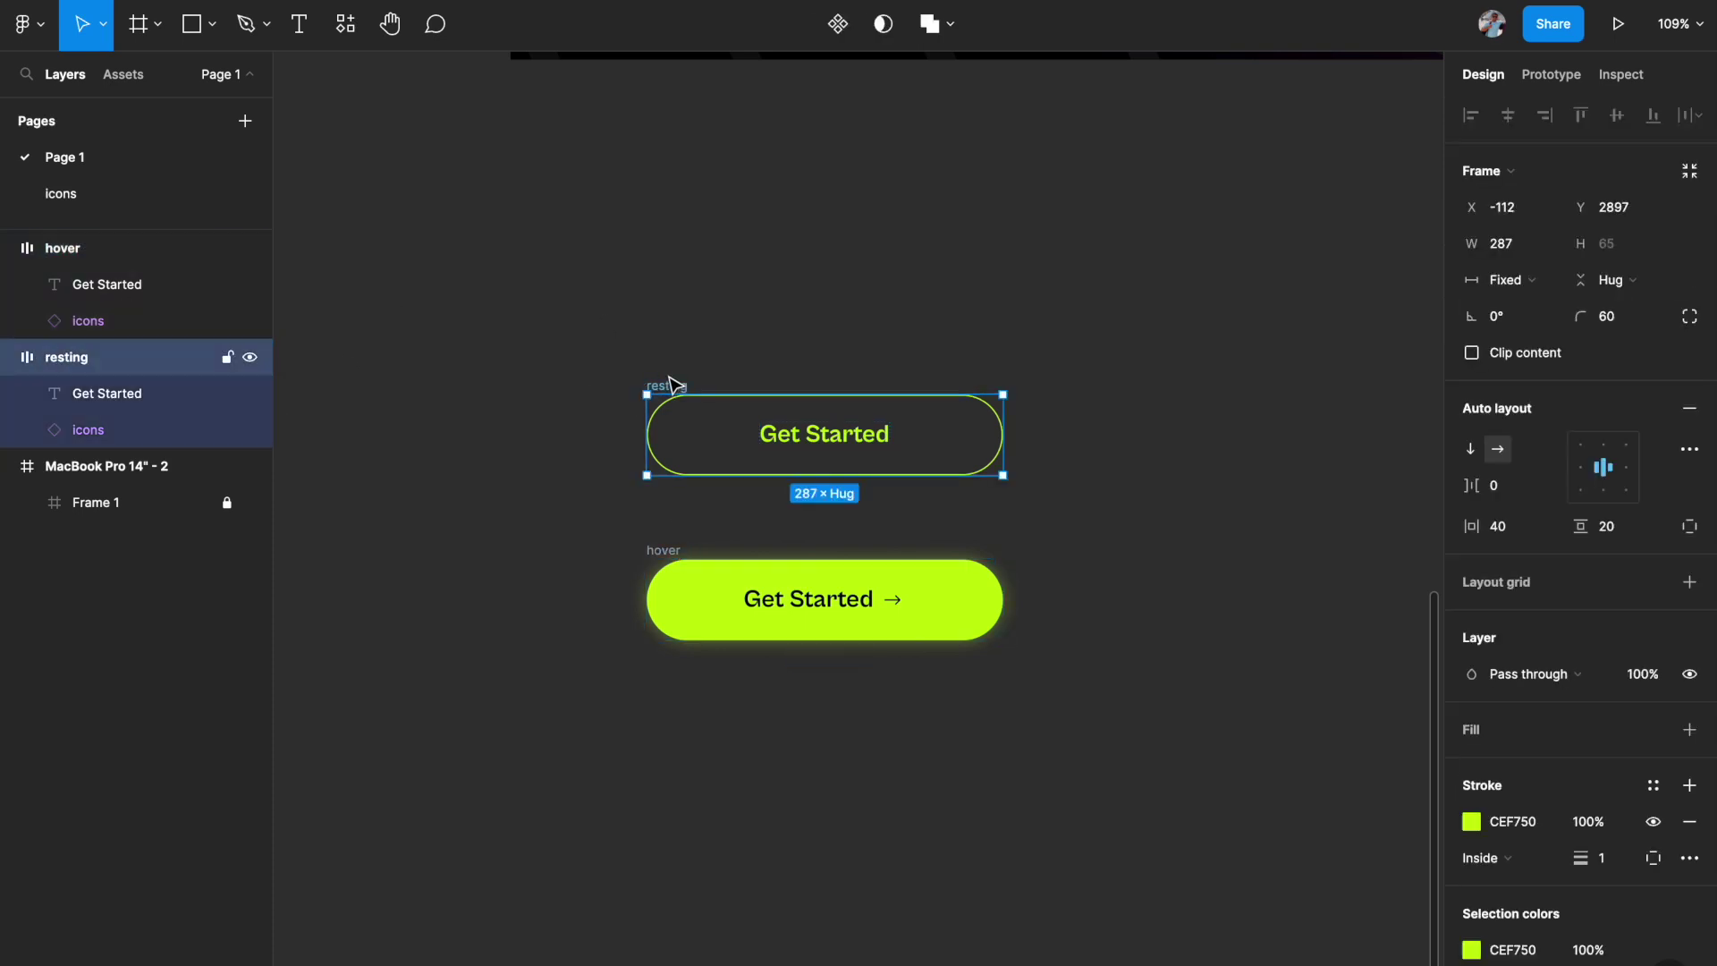
pyautogui.click(1551, 74)
pyautogui.scroll(-2, 1124, 427)
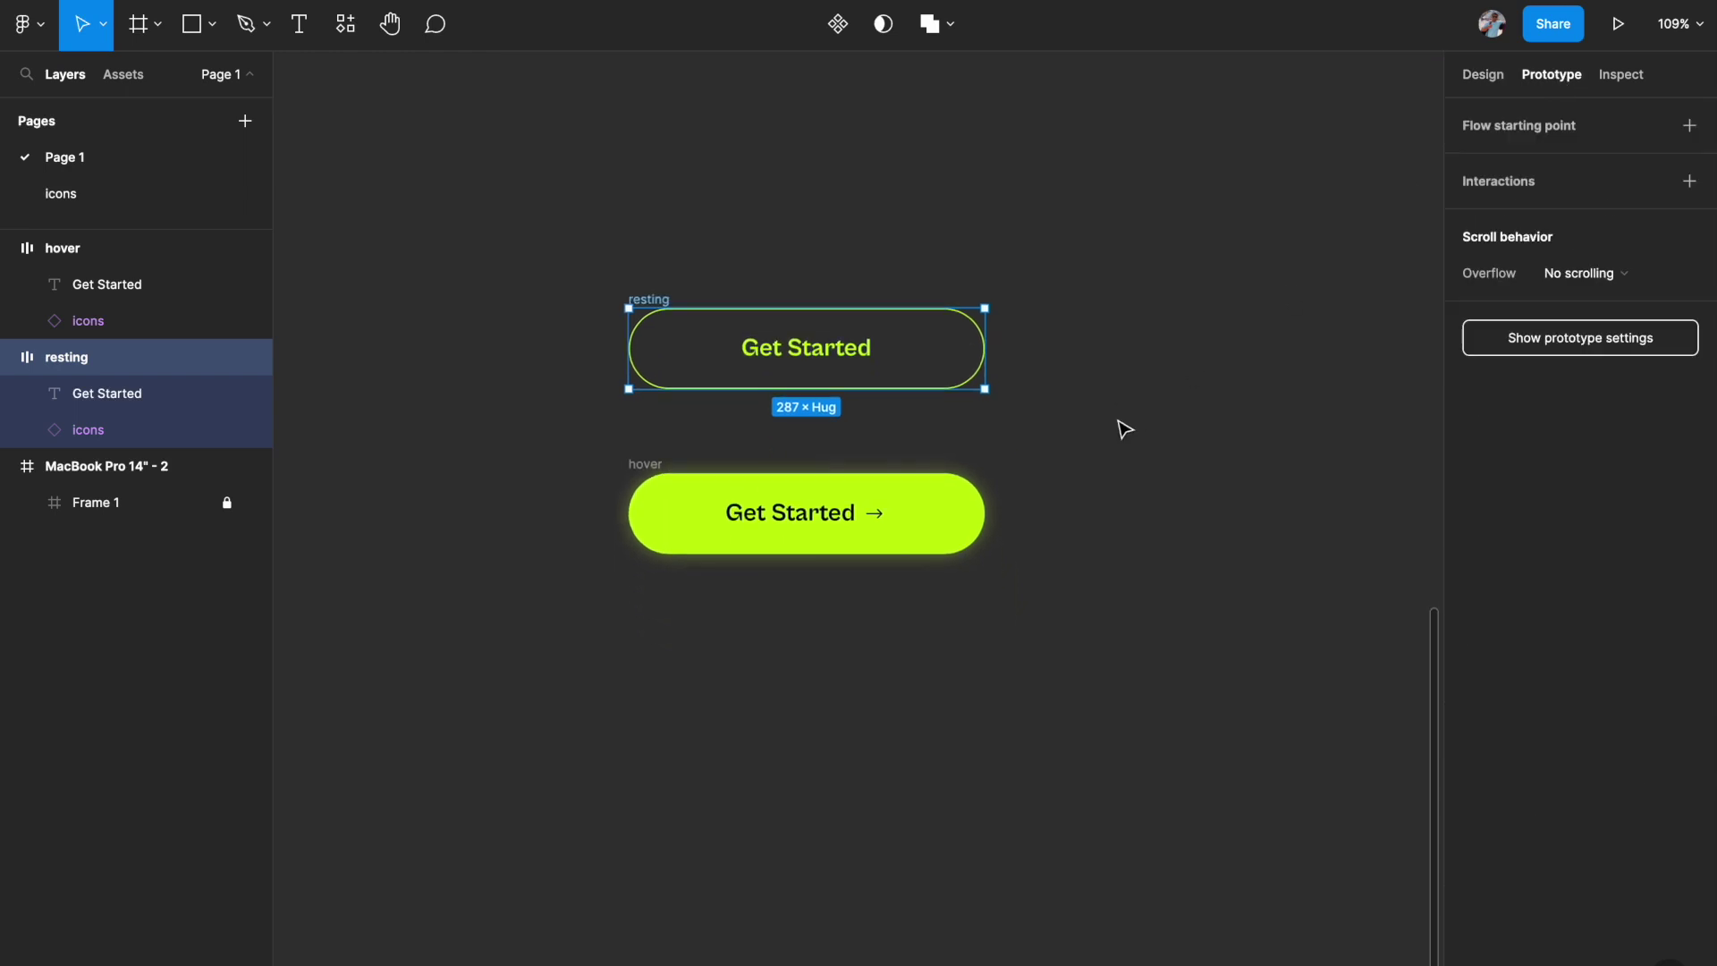
pyautogui.moveTo(986, 350); pyautogui.dragTo(832, 496)
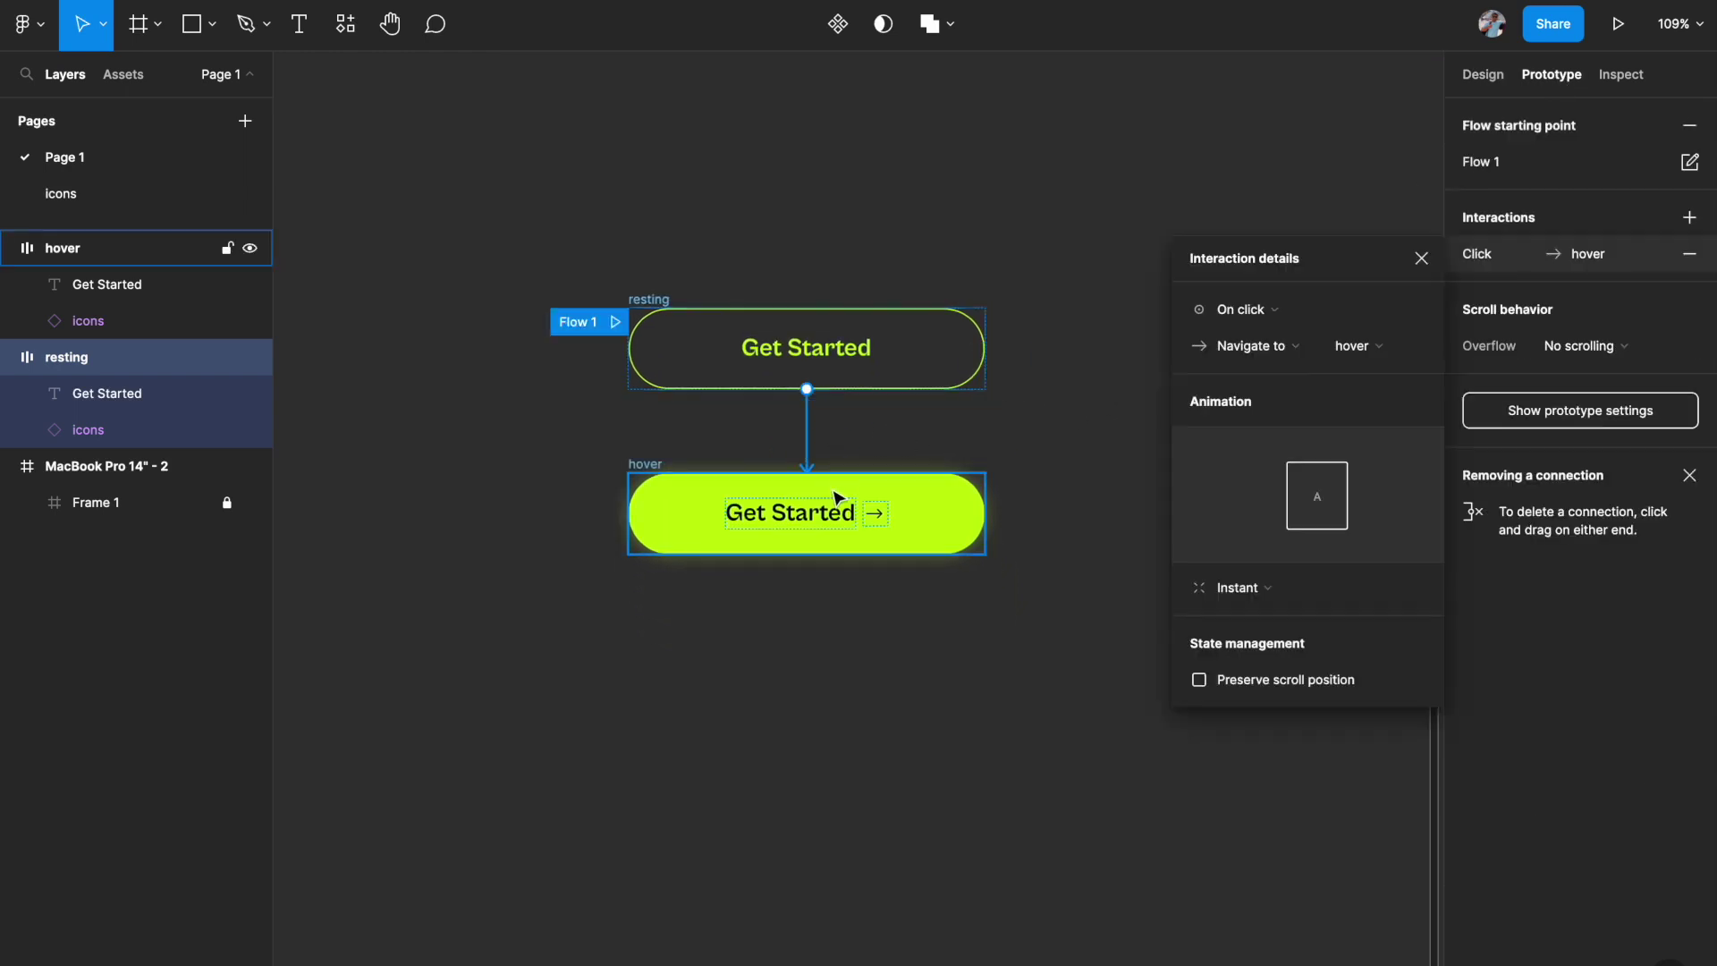
pyautogui.click(1264, 320)
pyautogui.click(1271, 368)
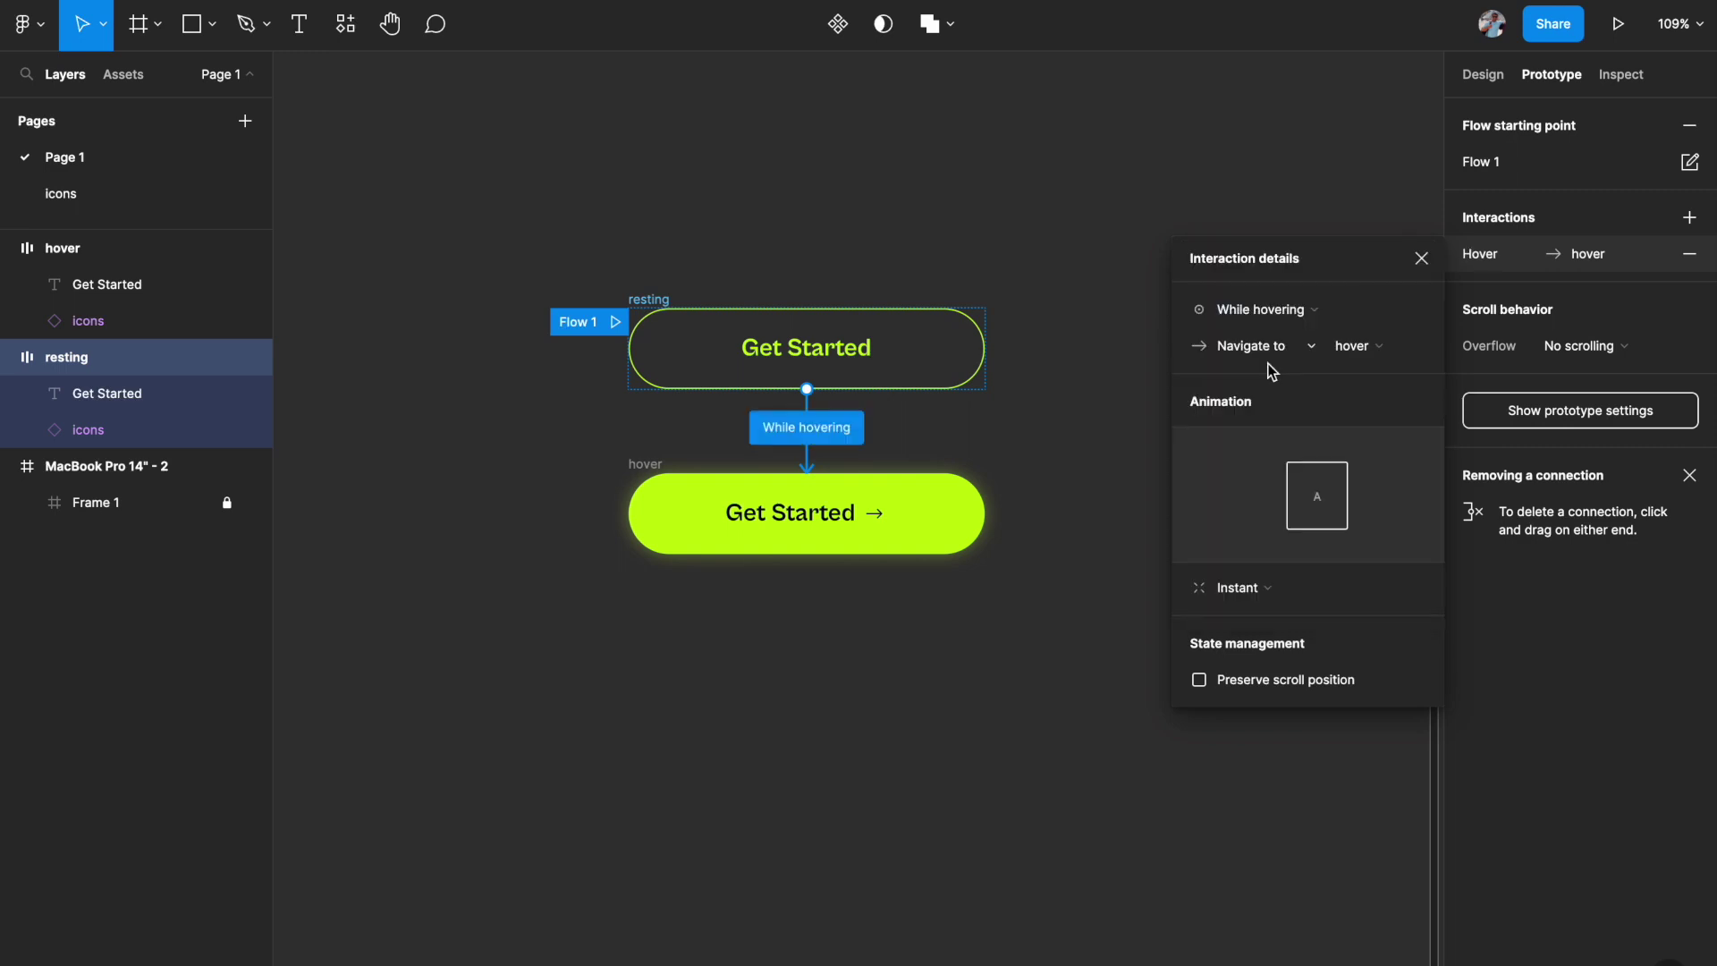
# Set the hover interaction's animation to Smart animate with a Gentle curve and a 500 ms duration.
pyautogui.click(1265, 588)
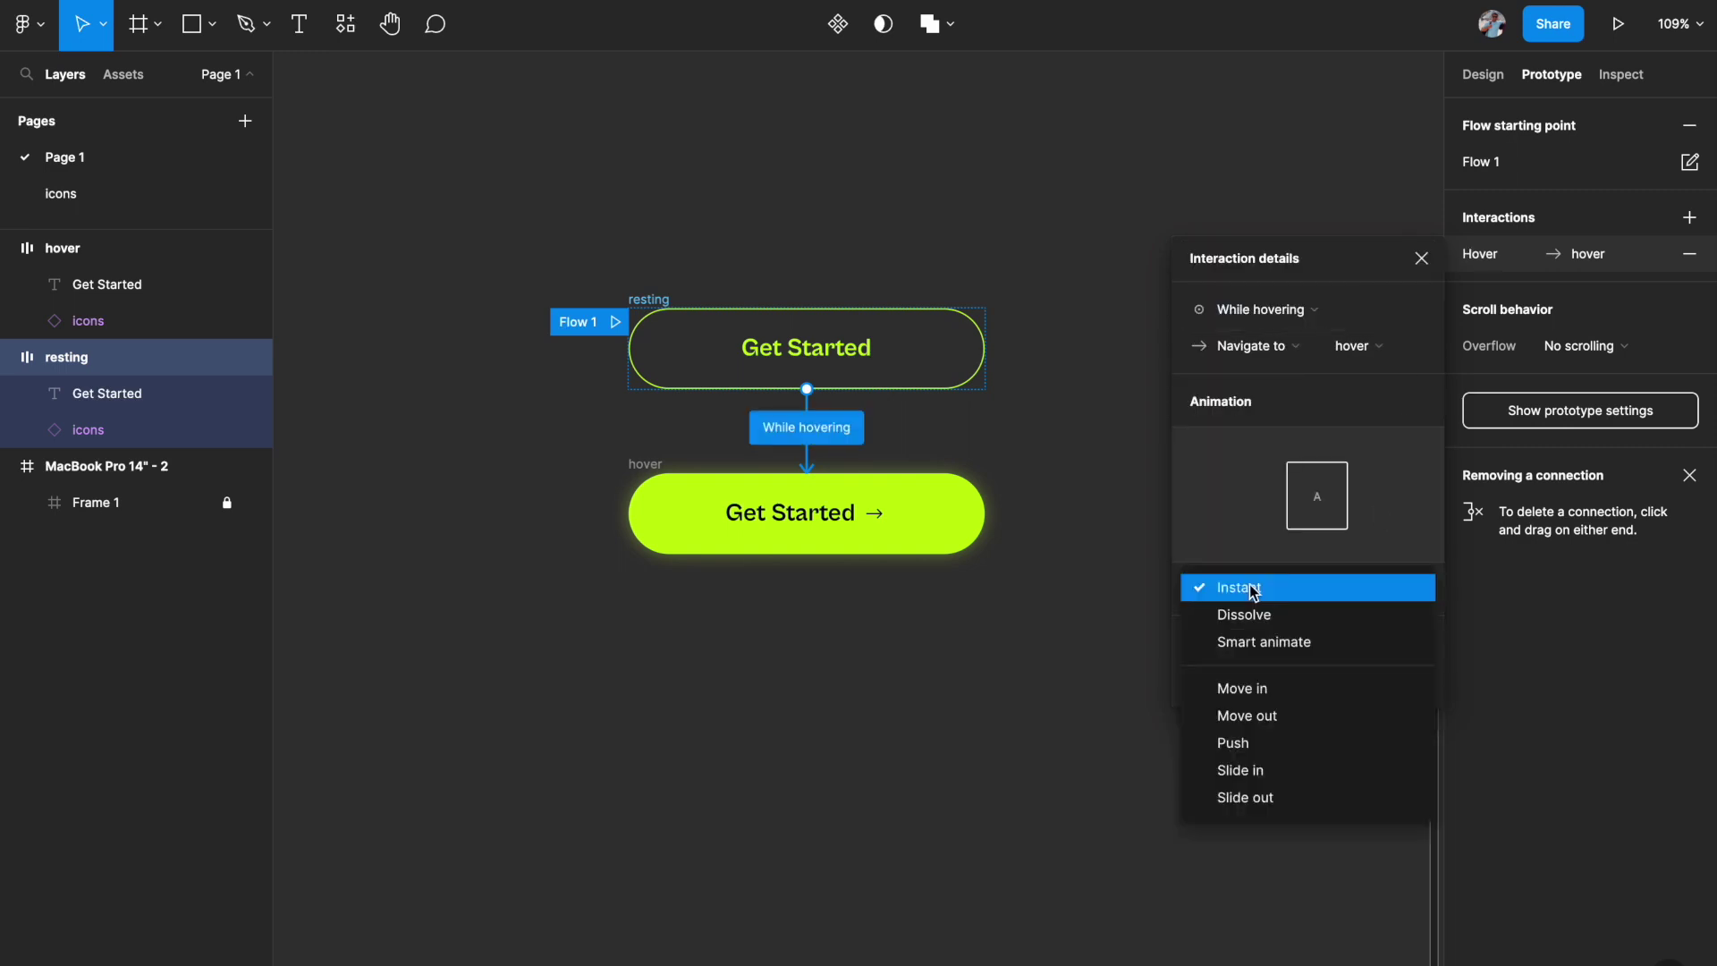
pyautogui.click(1256, 639)
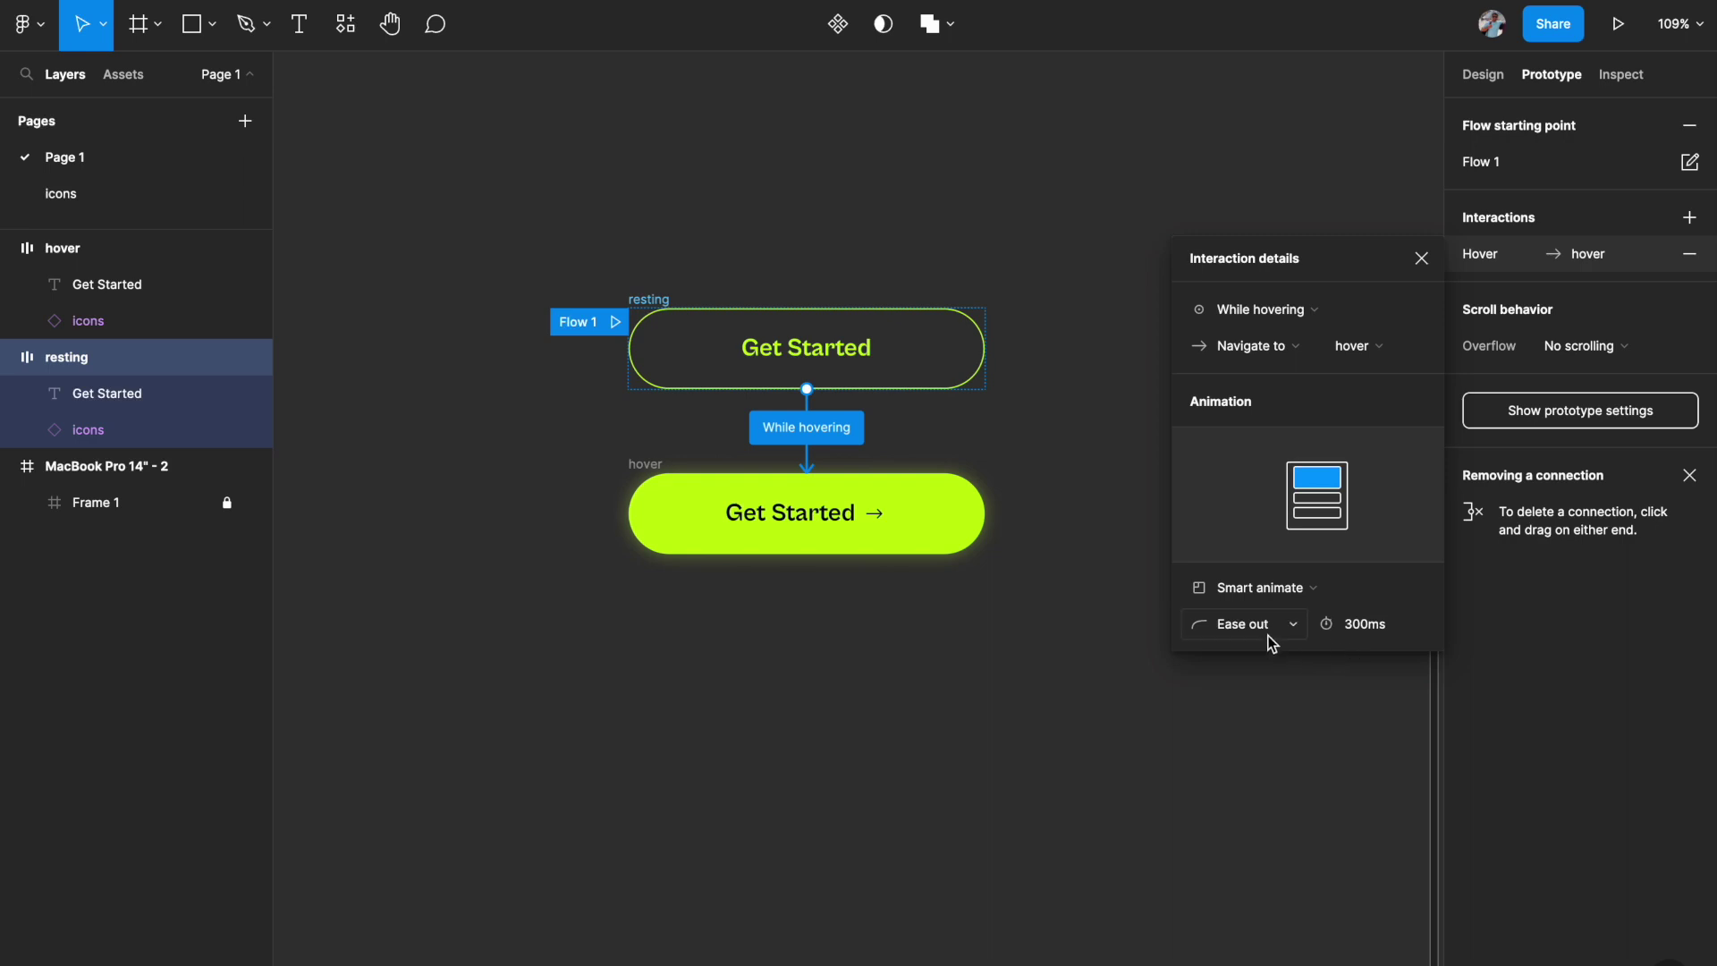
pyautogui.click(1269, 637)
pyautogui.click(1267, 808)
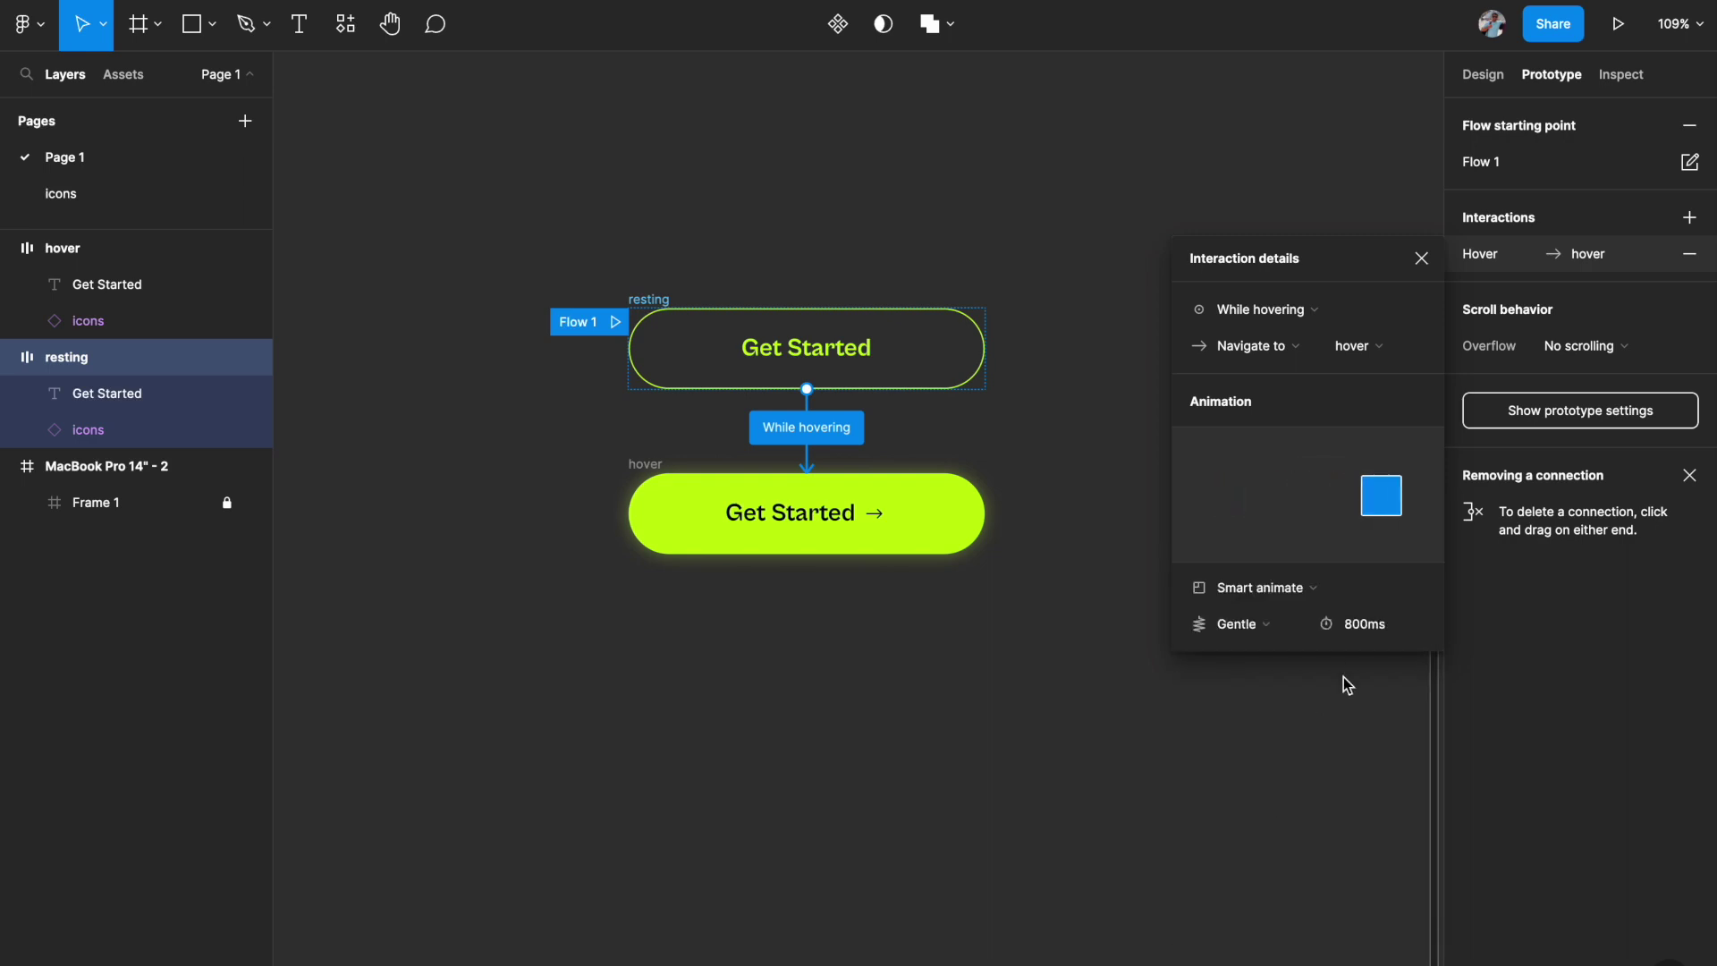
pyautogui.click(1366, 630)
pyautogui.write('500')
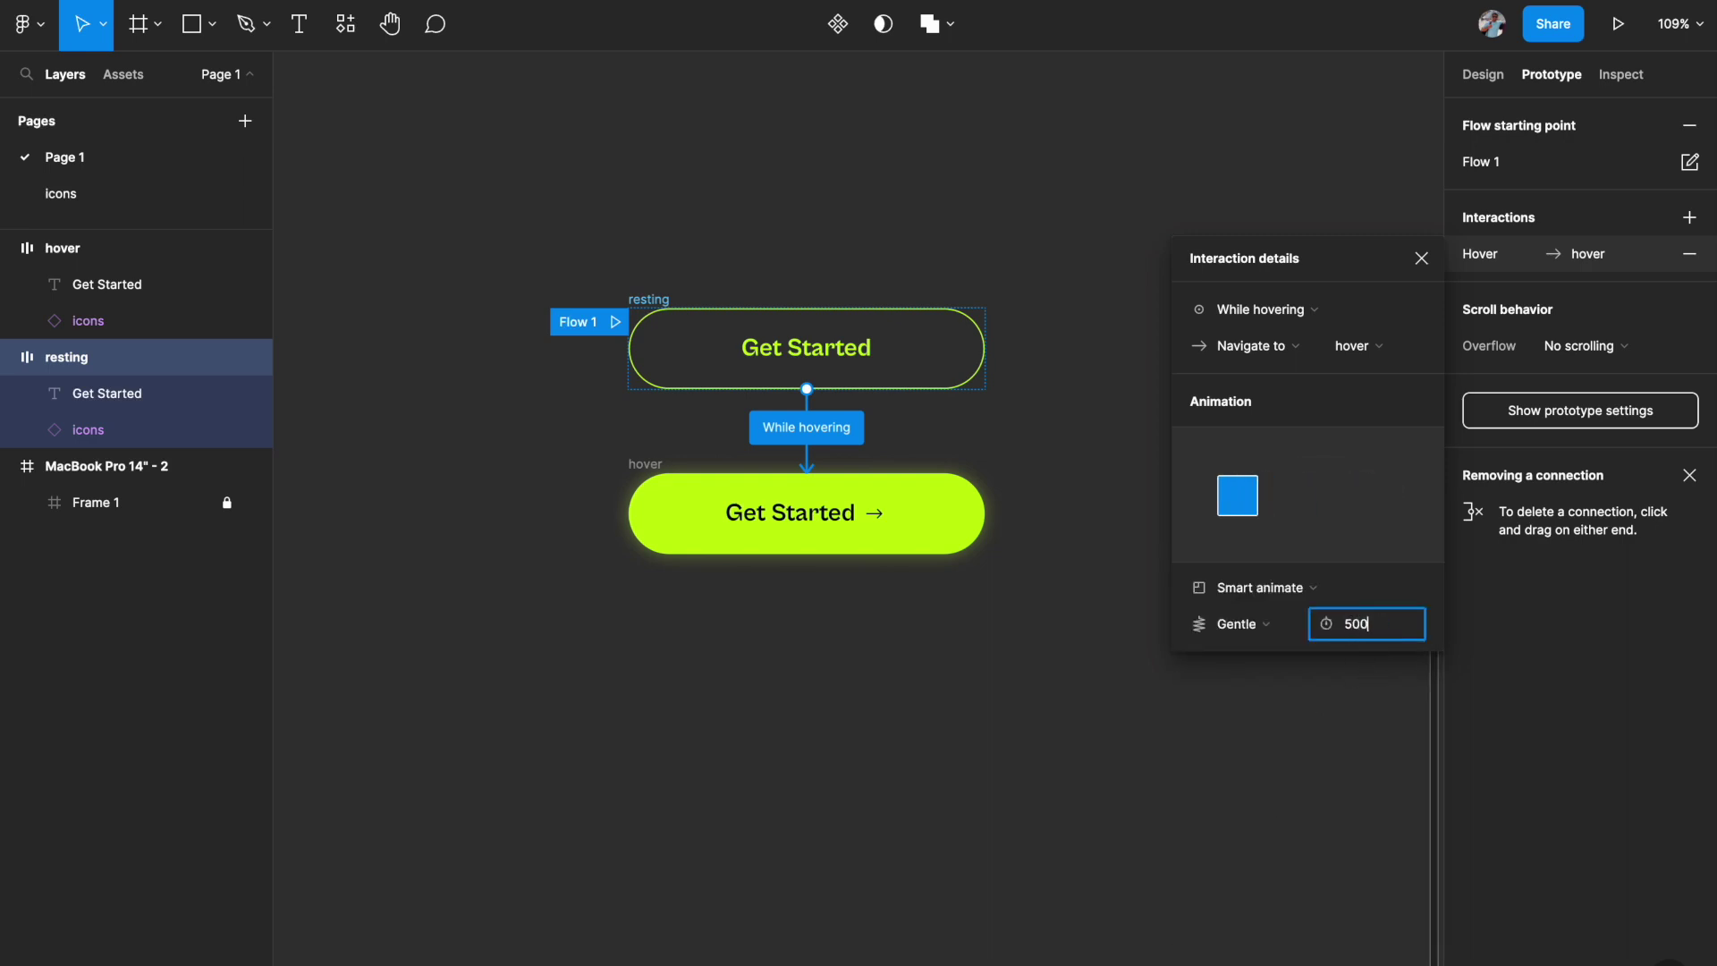
pyautogui.press('Return')
pyautogui.click(1422, 258)
pyautogui.click(1288, 307)
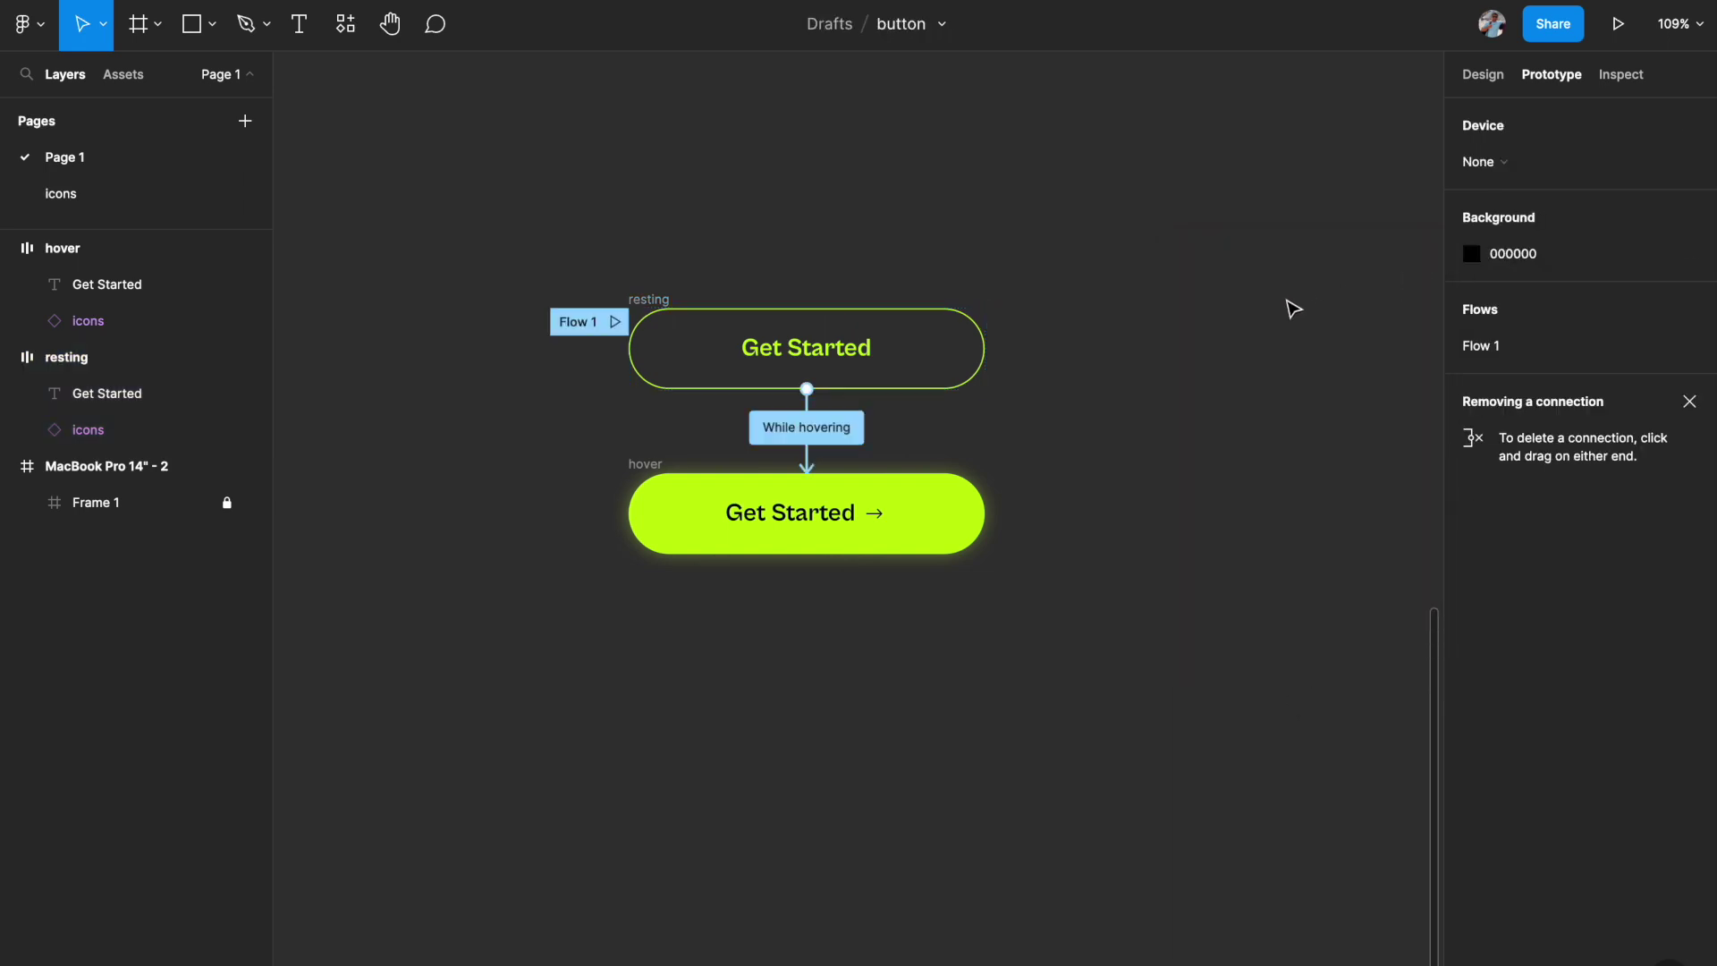
# Combine the resting and hover frames into a component set and rename it button.
pyautogui.moveTo(516, 244); pyautogui.dragTo(1154, 626)
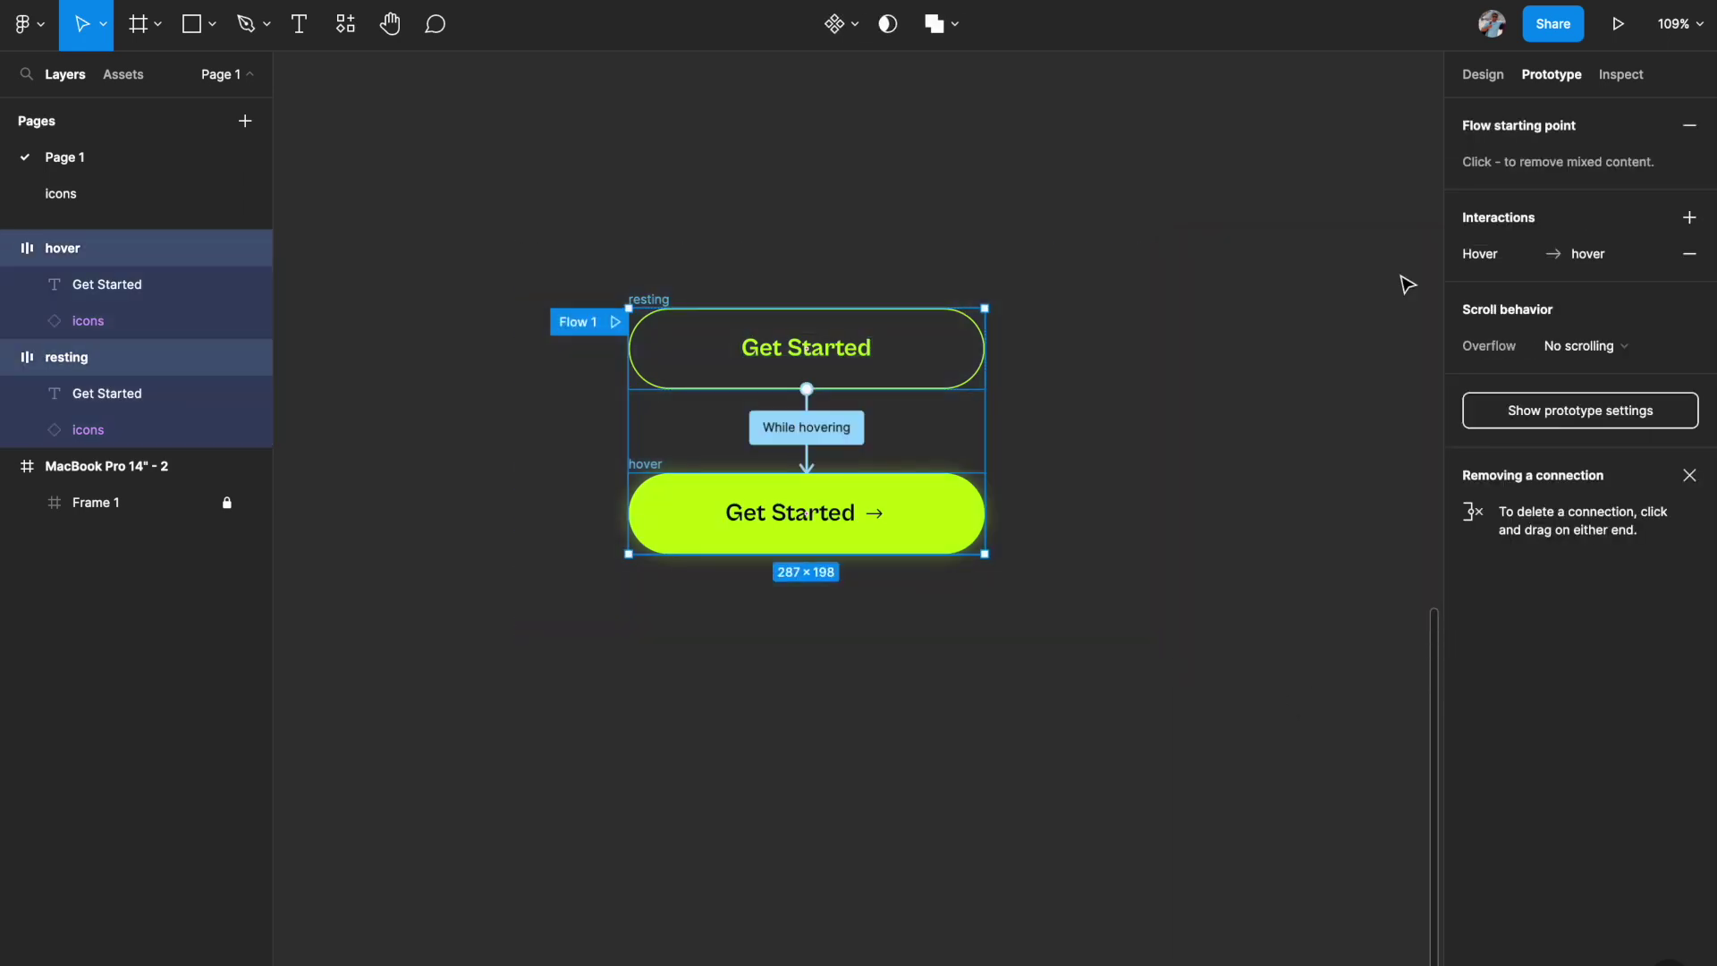
pyautogui.click(1471, 75)
pyautogui.click(855, 25)
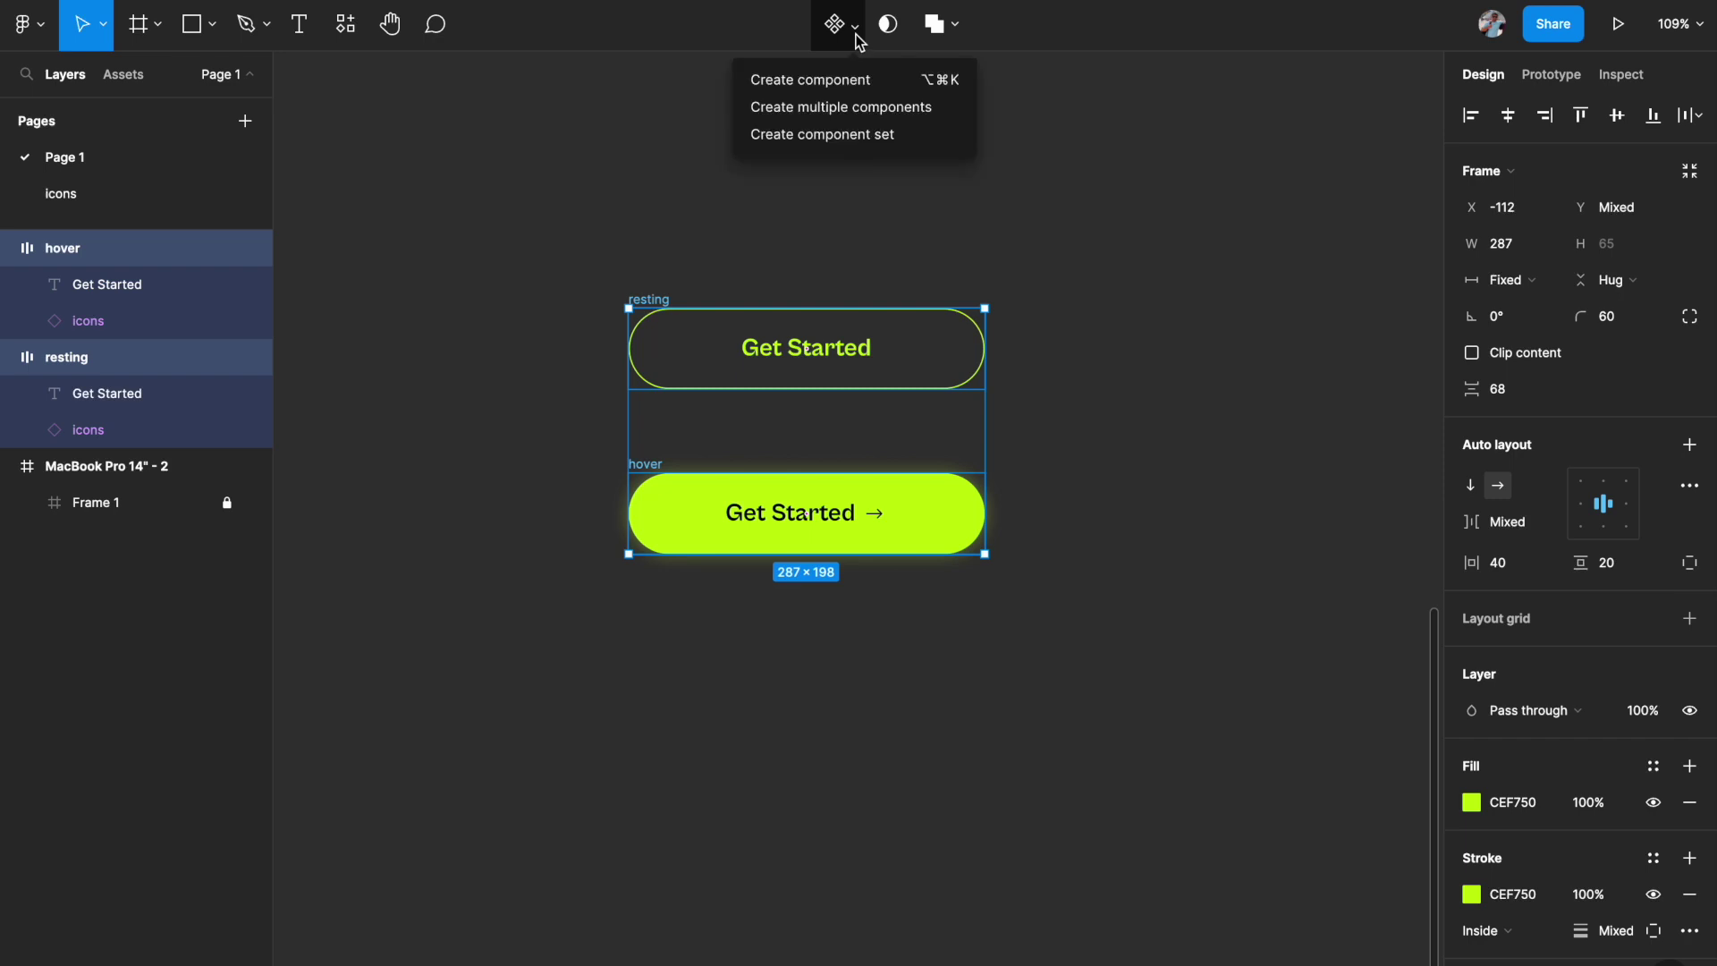
pyautogui.click(818, 132)
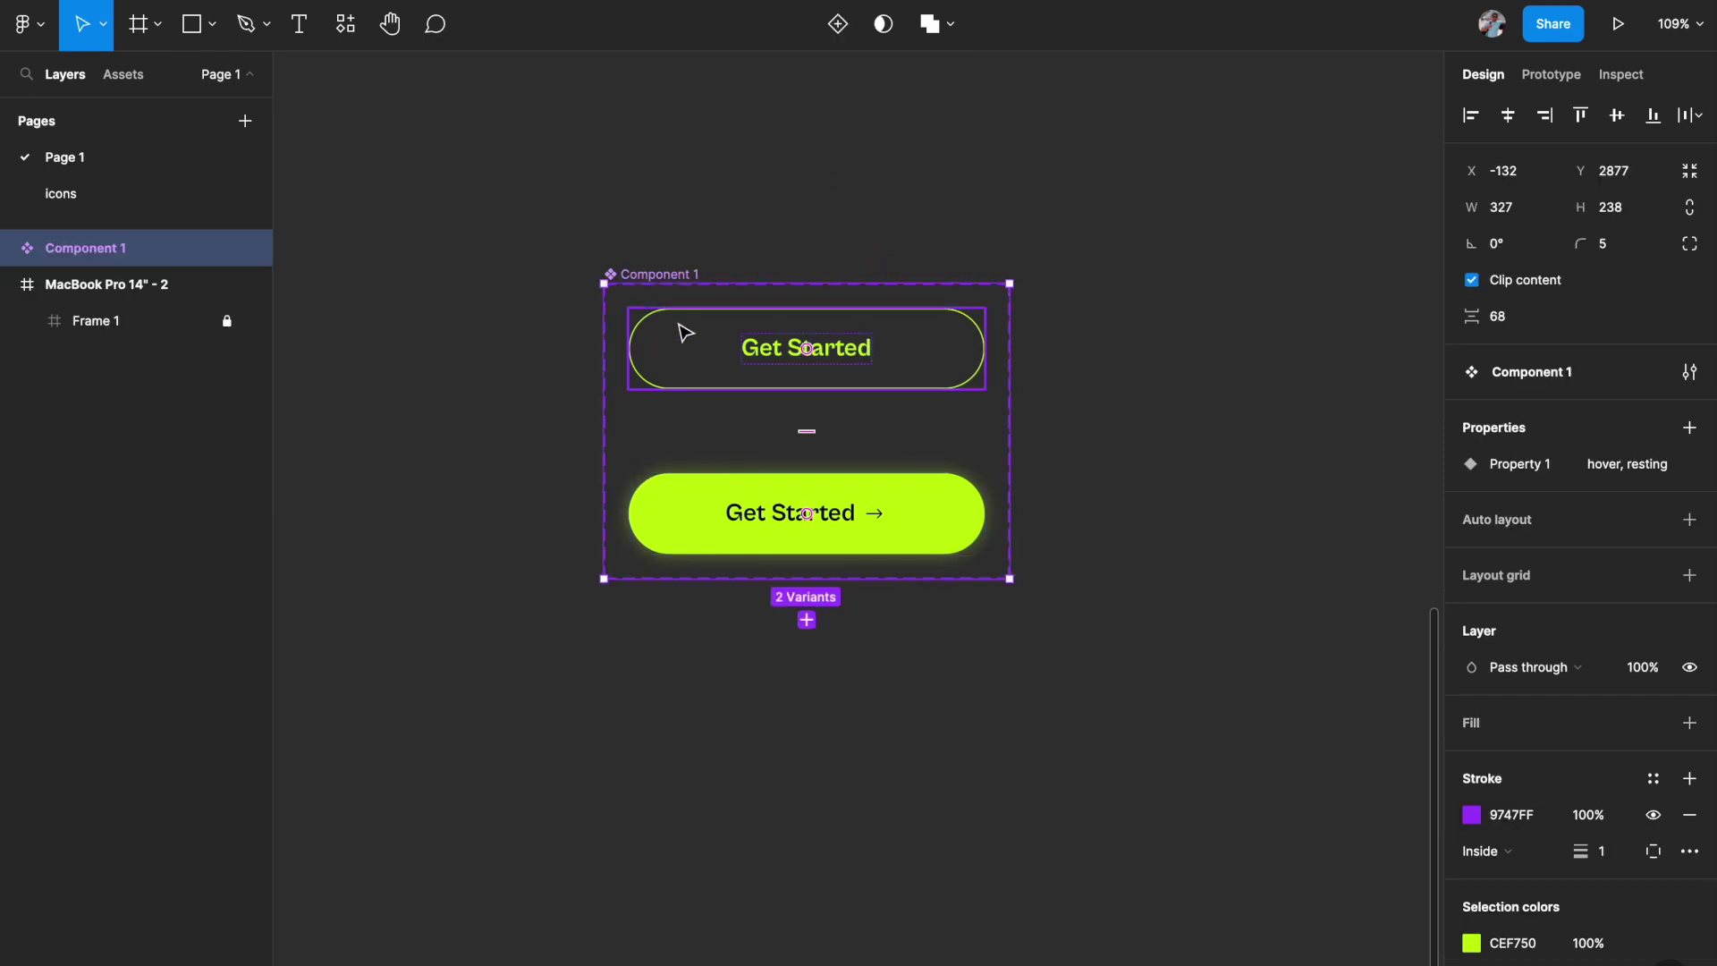
pyautogui.doubleClick(75, 251)
pyautogui.write('b')
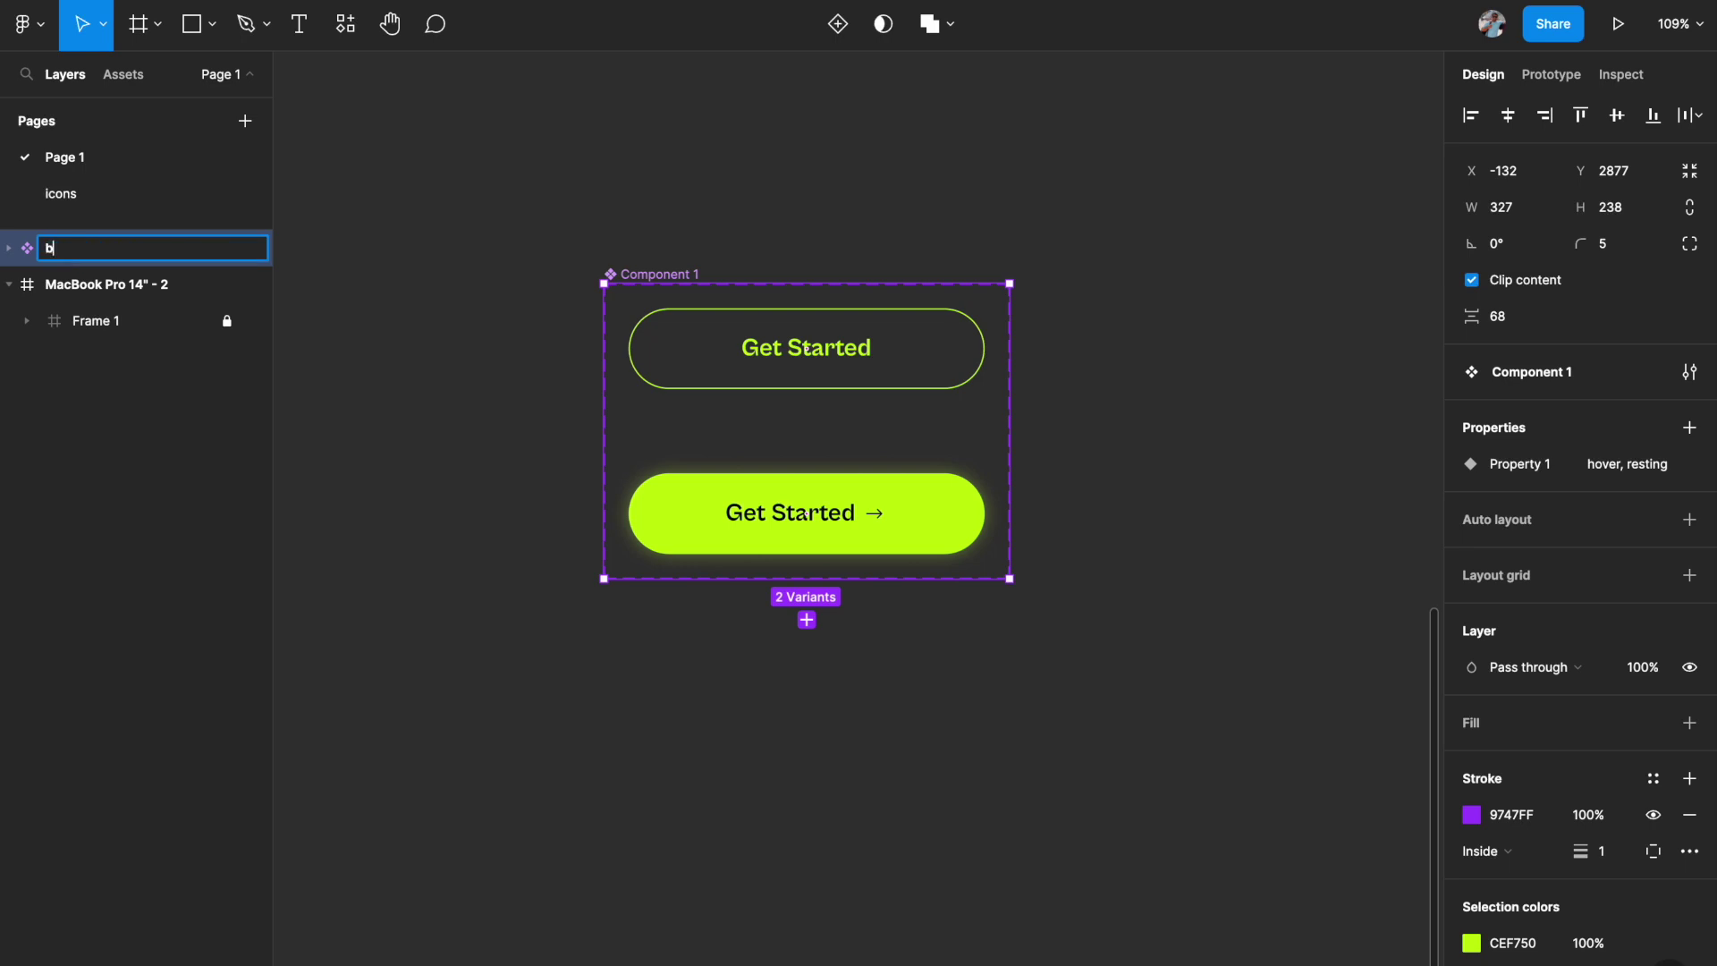
pyautogui.press('Return')
pyautogui.click(447, 325)
# Place an instance of the button component on the landing page between the tagline and the 4.5M users block.
pyautogui.scroll(-5, 448, 324)
pyautogui.scroll(2, 447, 325)
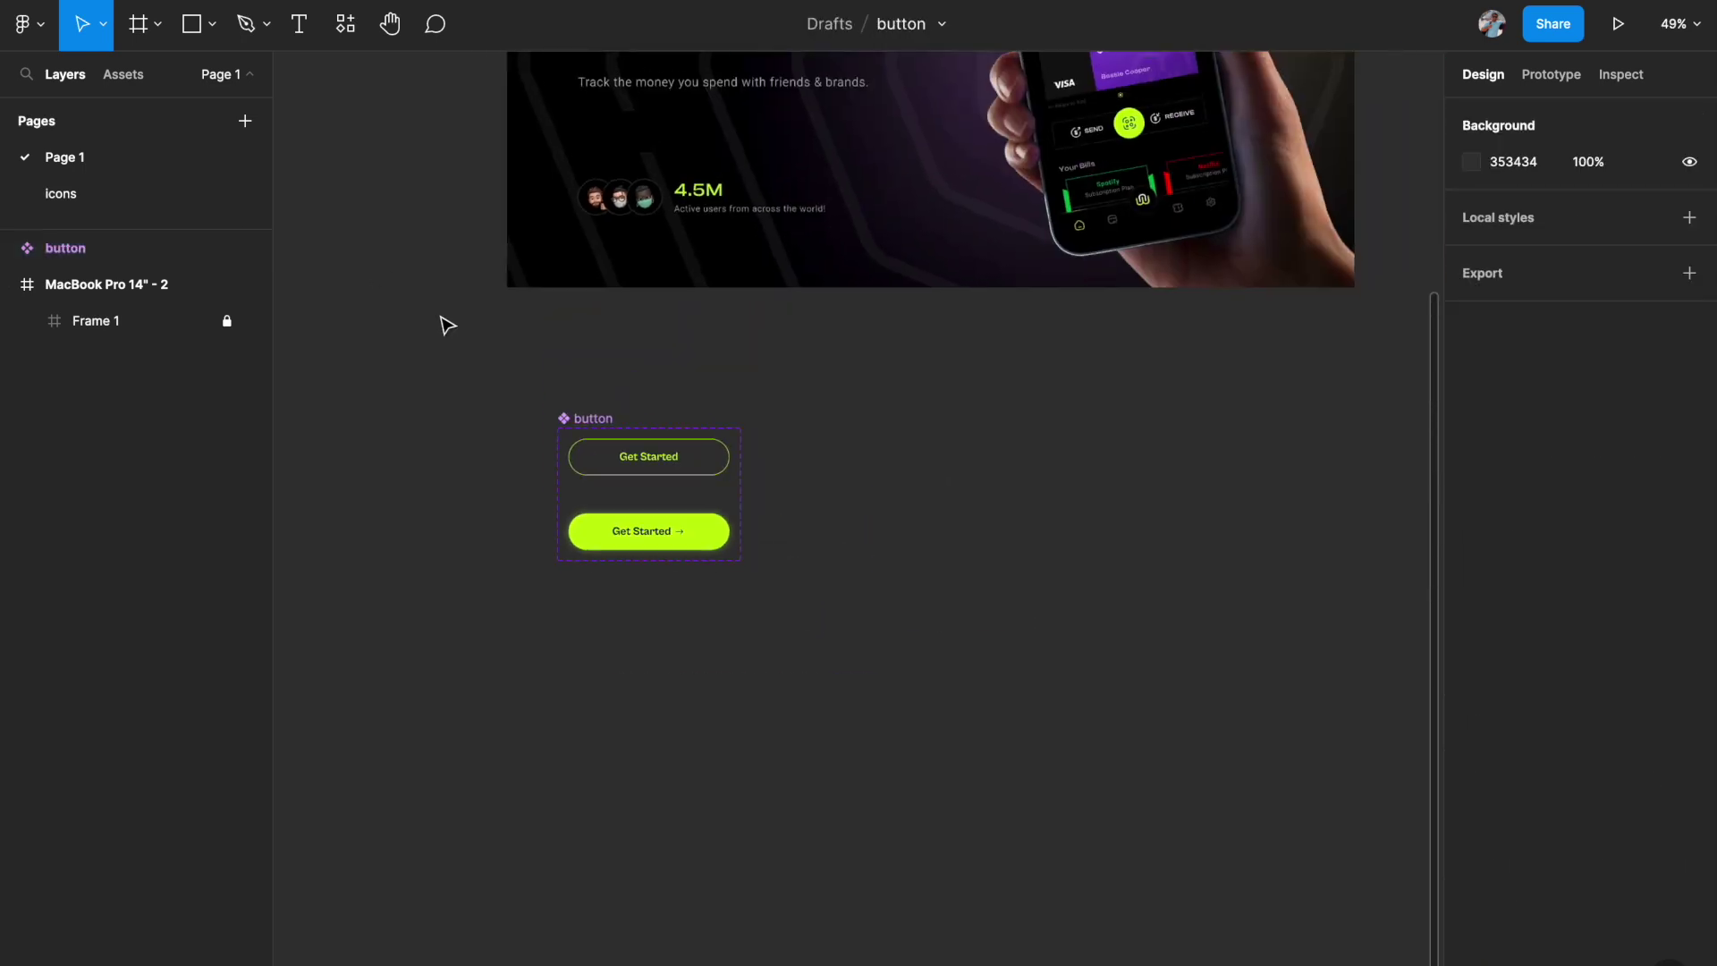
pyautogui.scroll(4, 447, 324)
pyautogui.click(125, 76)
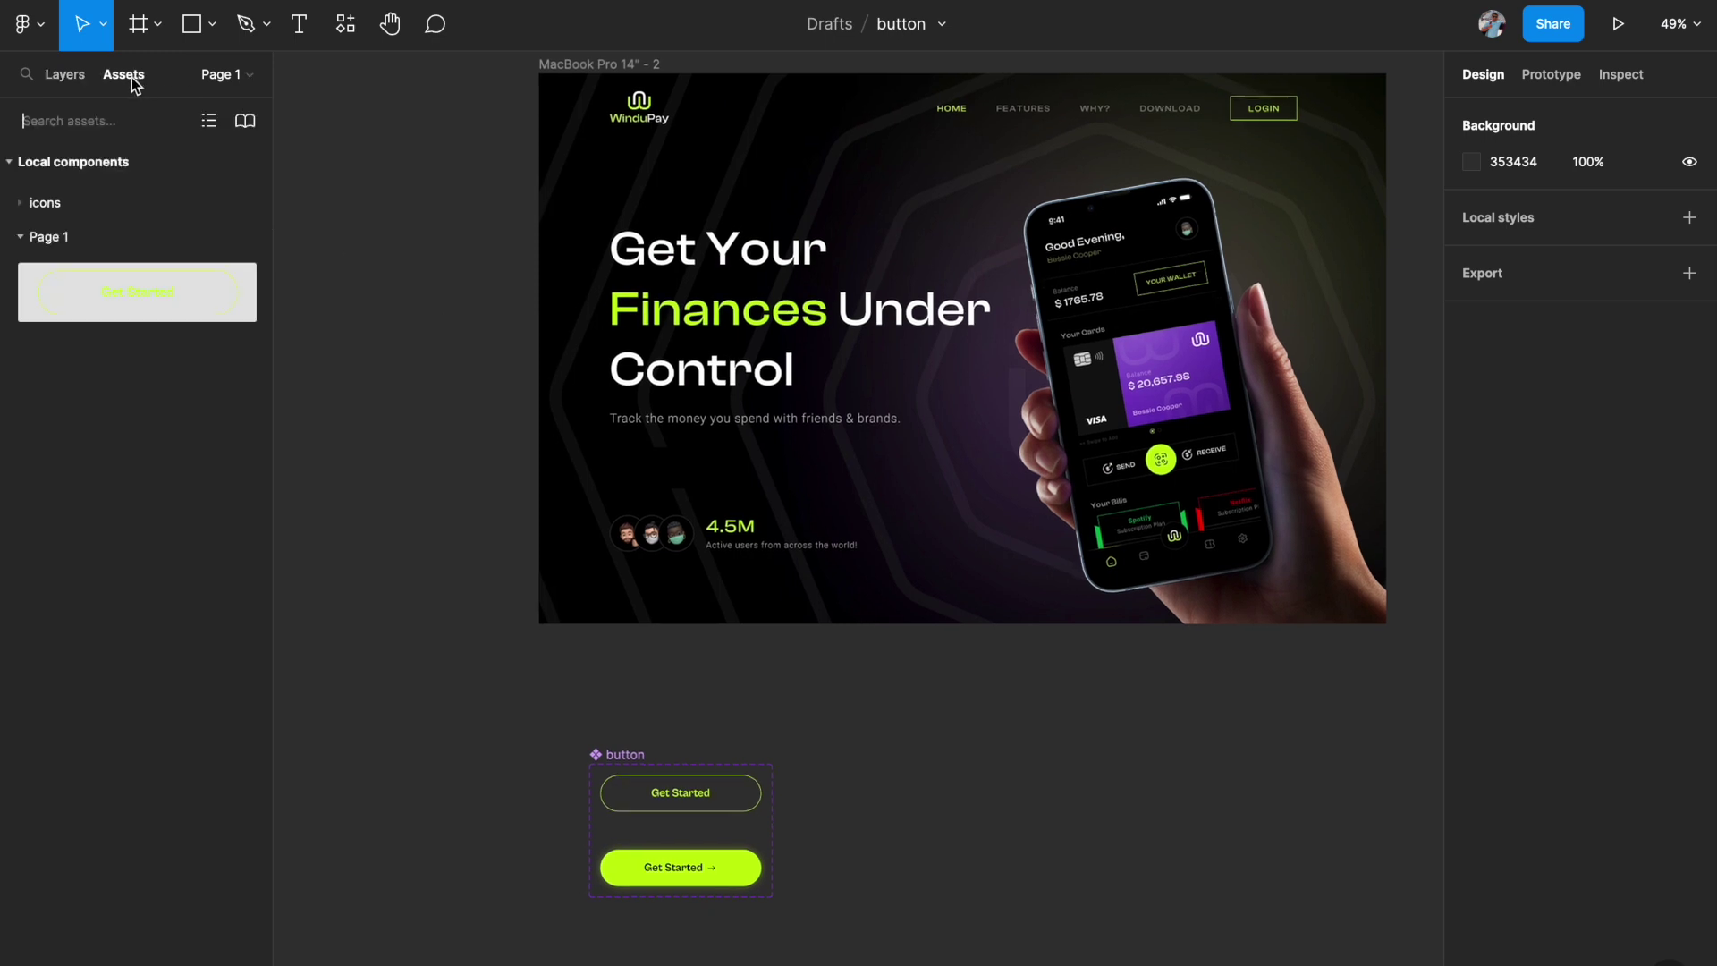
pyautogui.moveTo(130, 293); pyautogui.dragTo(647, 458)
pyautogui.scroll(5, 690, 483)
pyautogui.press('Escape')
pyautogui.scroll(-5, 903, 474)
pyautogui.scroll(3, 904, 474)
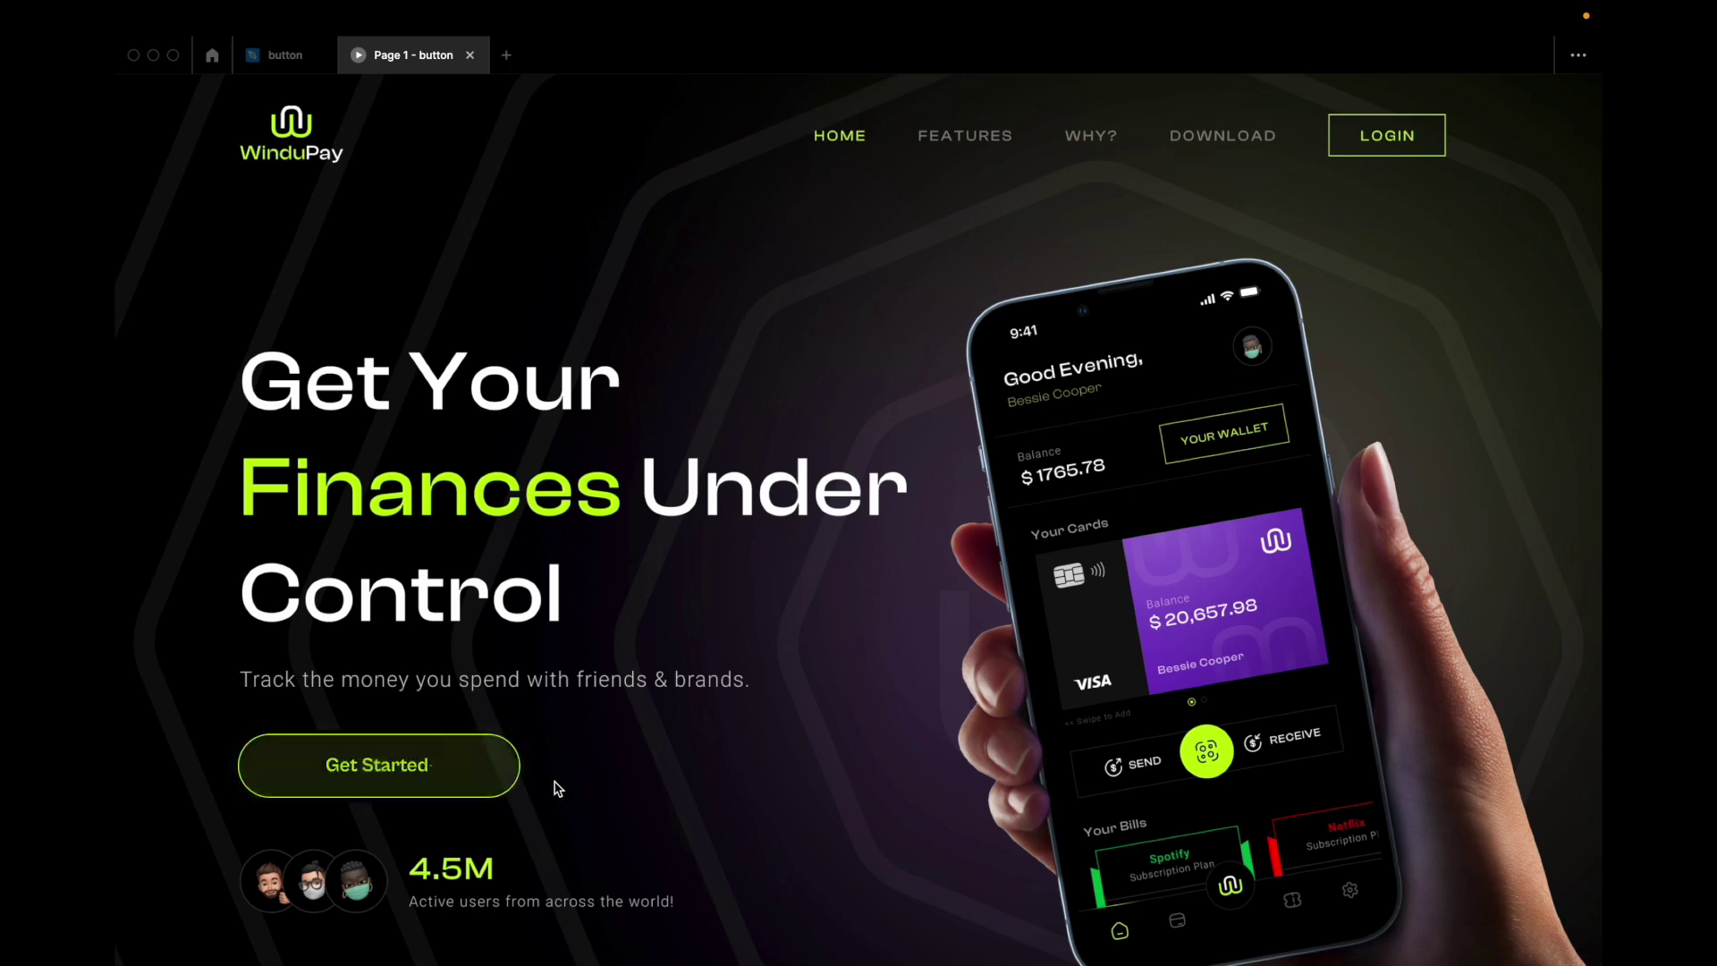
pyautogui.scroll(5, 555, 788)
pyautogui.hscroll(-3, 555, 785)
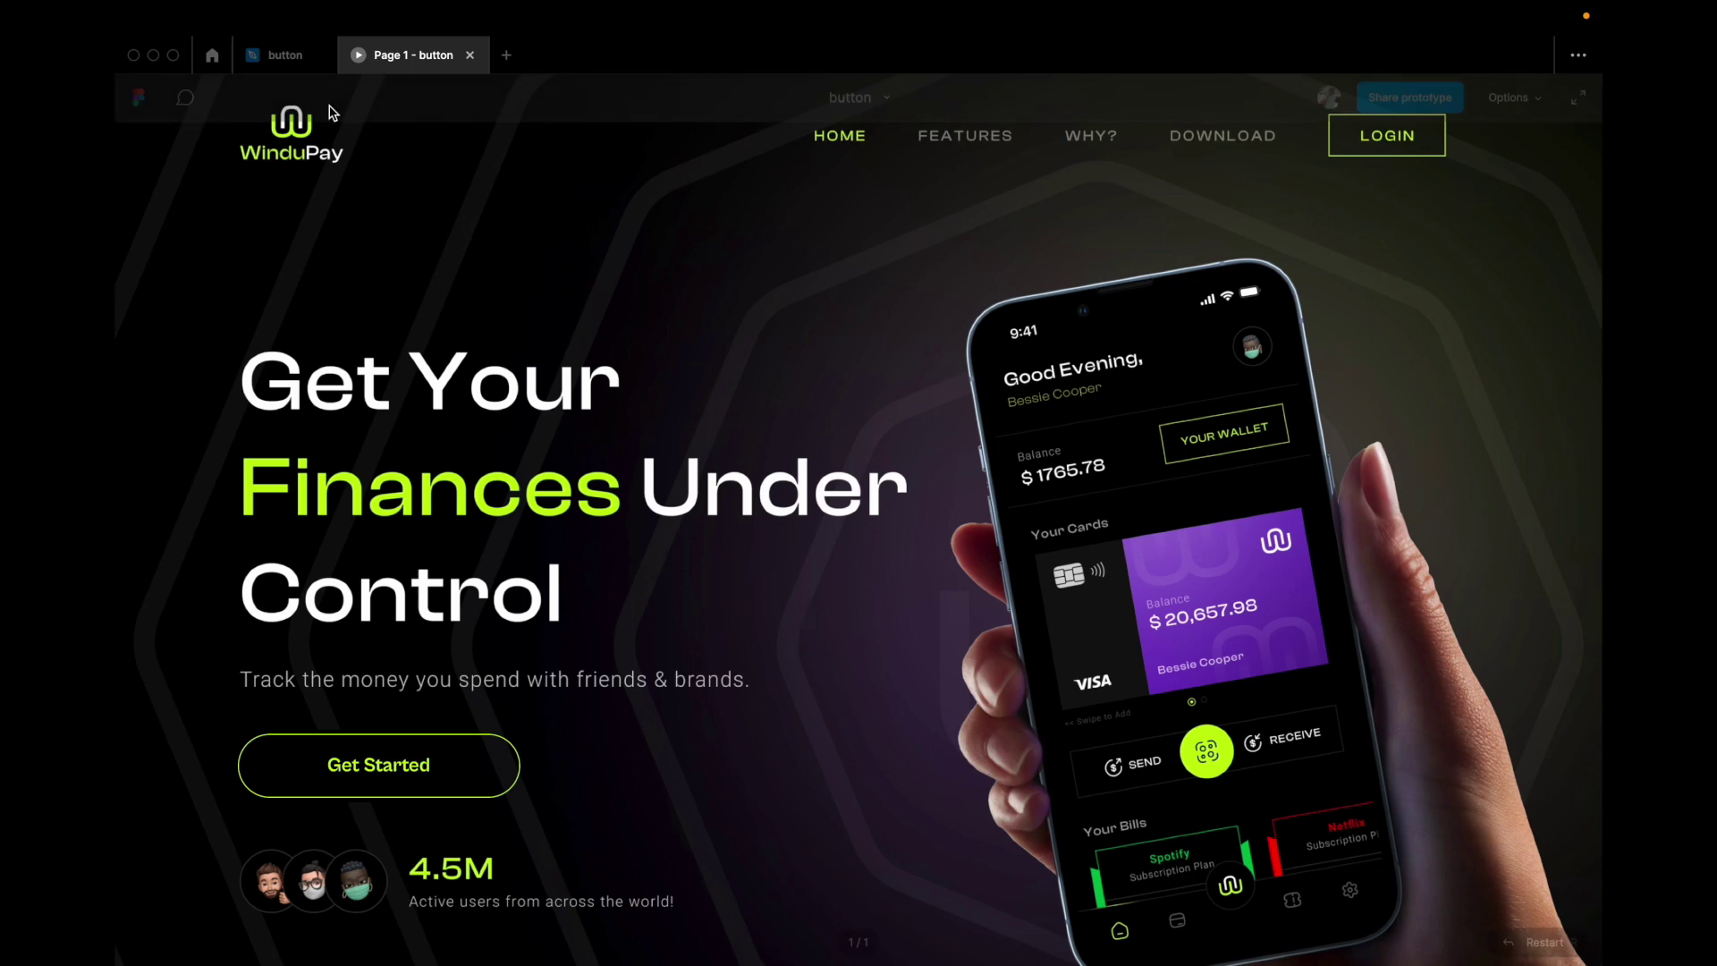
# Return to the button design file and duplicate the landing page's Get Started button beside the original at X 430.
pyautogui.click(284, 57)
pyautogui.scroll(-5, 535, 357)
pyautogui.scroll(10, 535, 358)
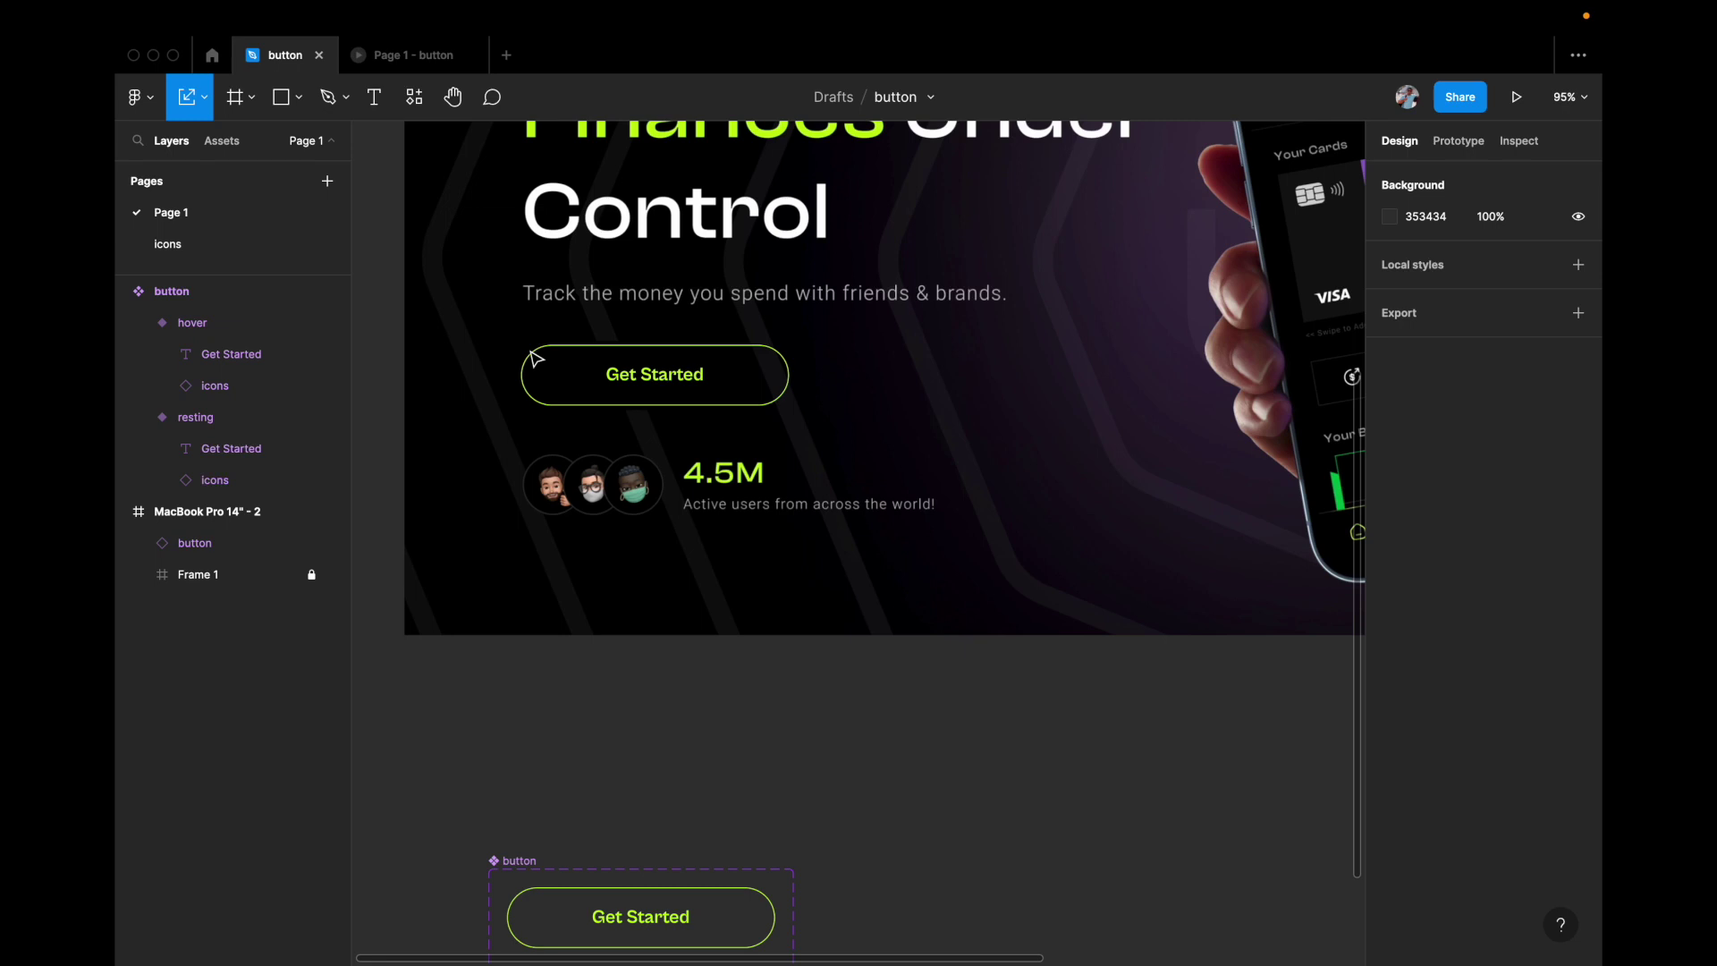
pyautogui.scroll(-5, 534, 358)
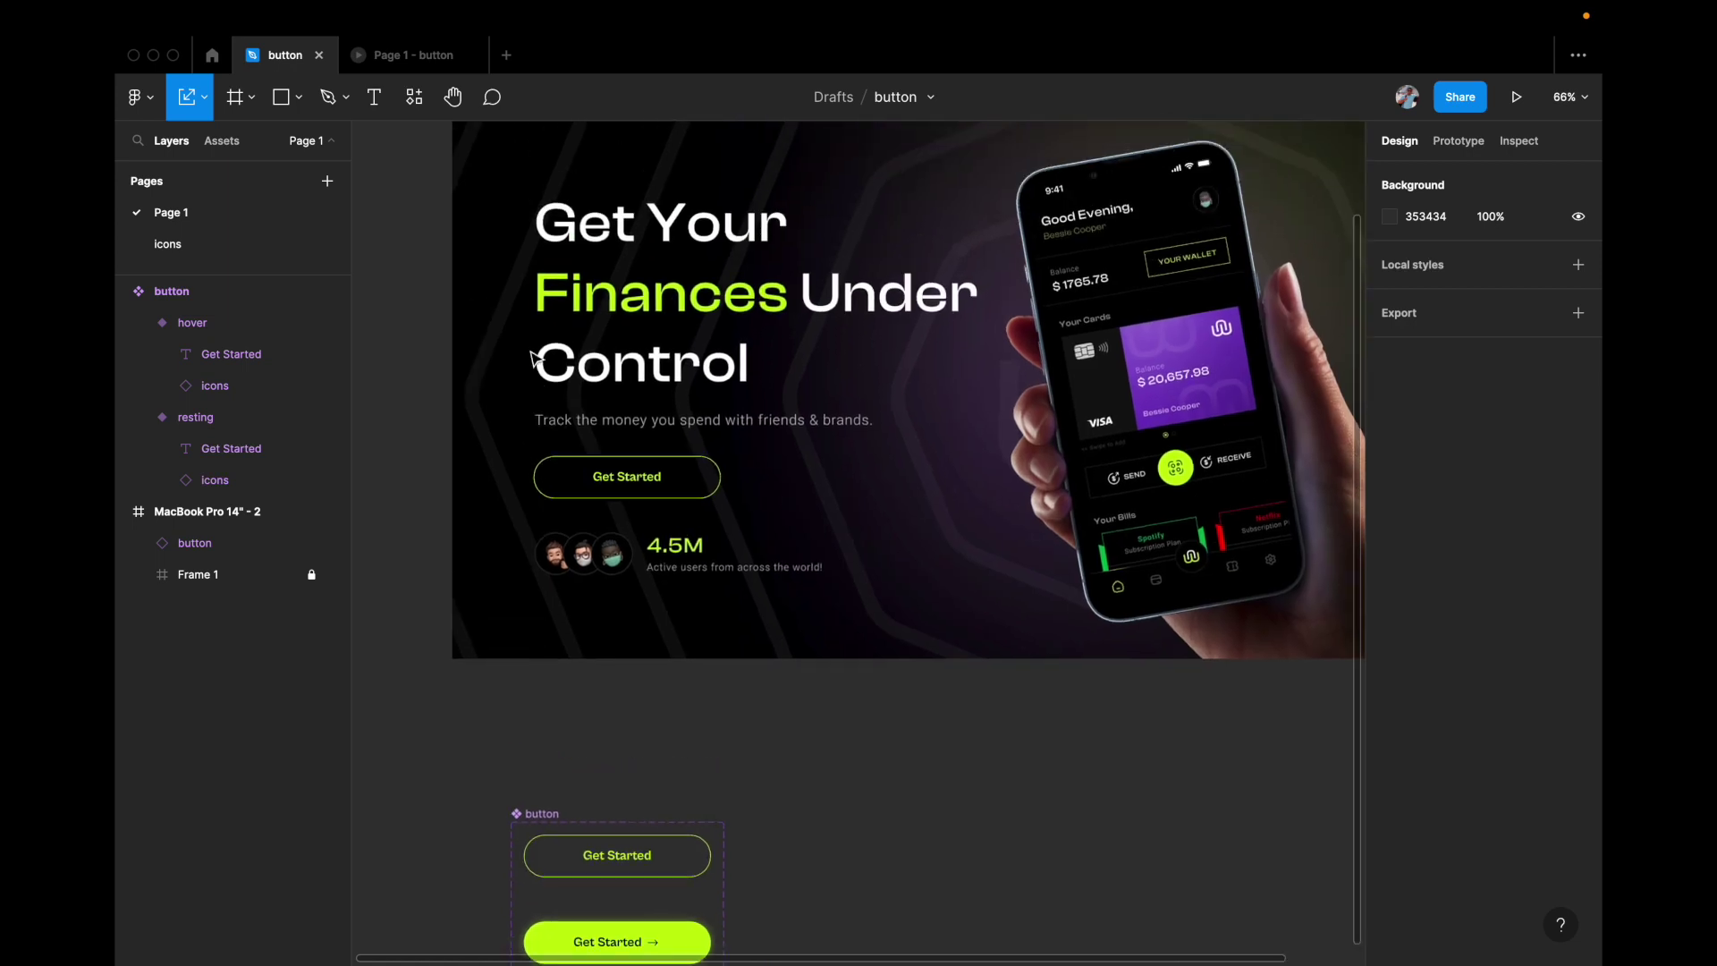
pyautogui.scroll(4, 565, 496)
pyautogui.click(561, 507)
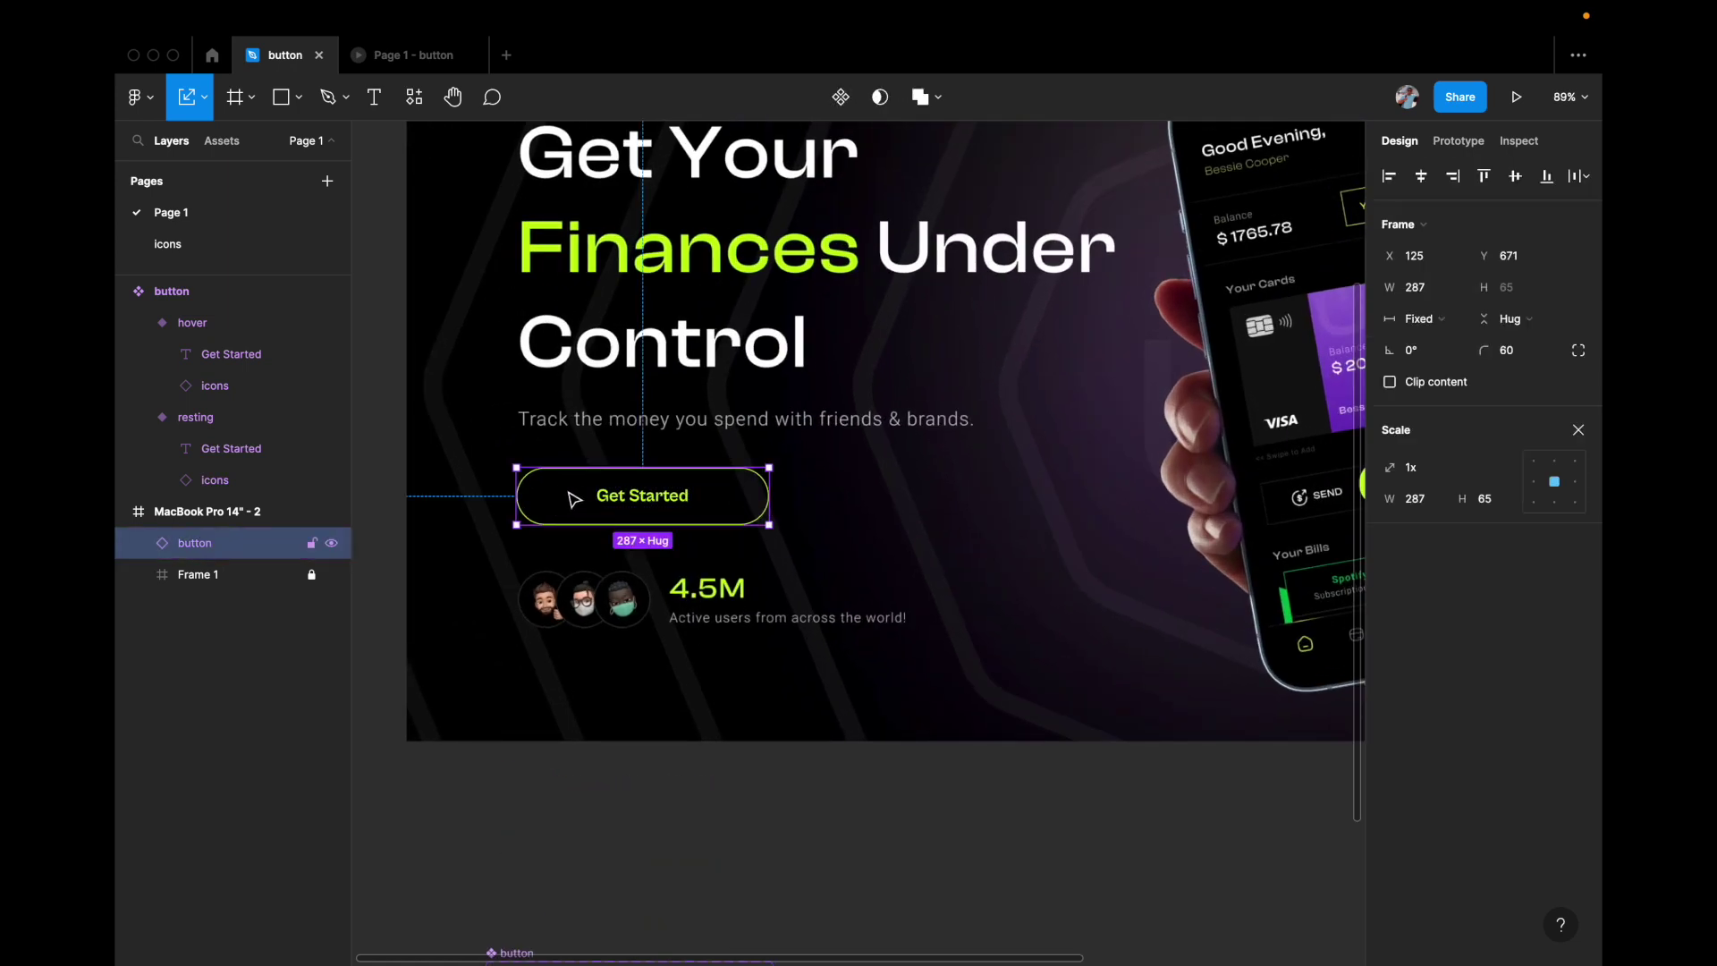
pyautogui.keyDown('alt'); pyautogui.moveTo(583, 509); pyautogui.dragTo(851, 507); pyautogui.keyUp('alt')
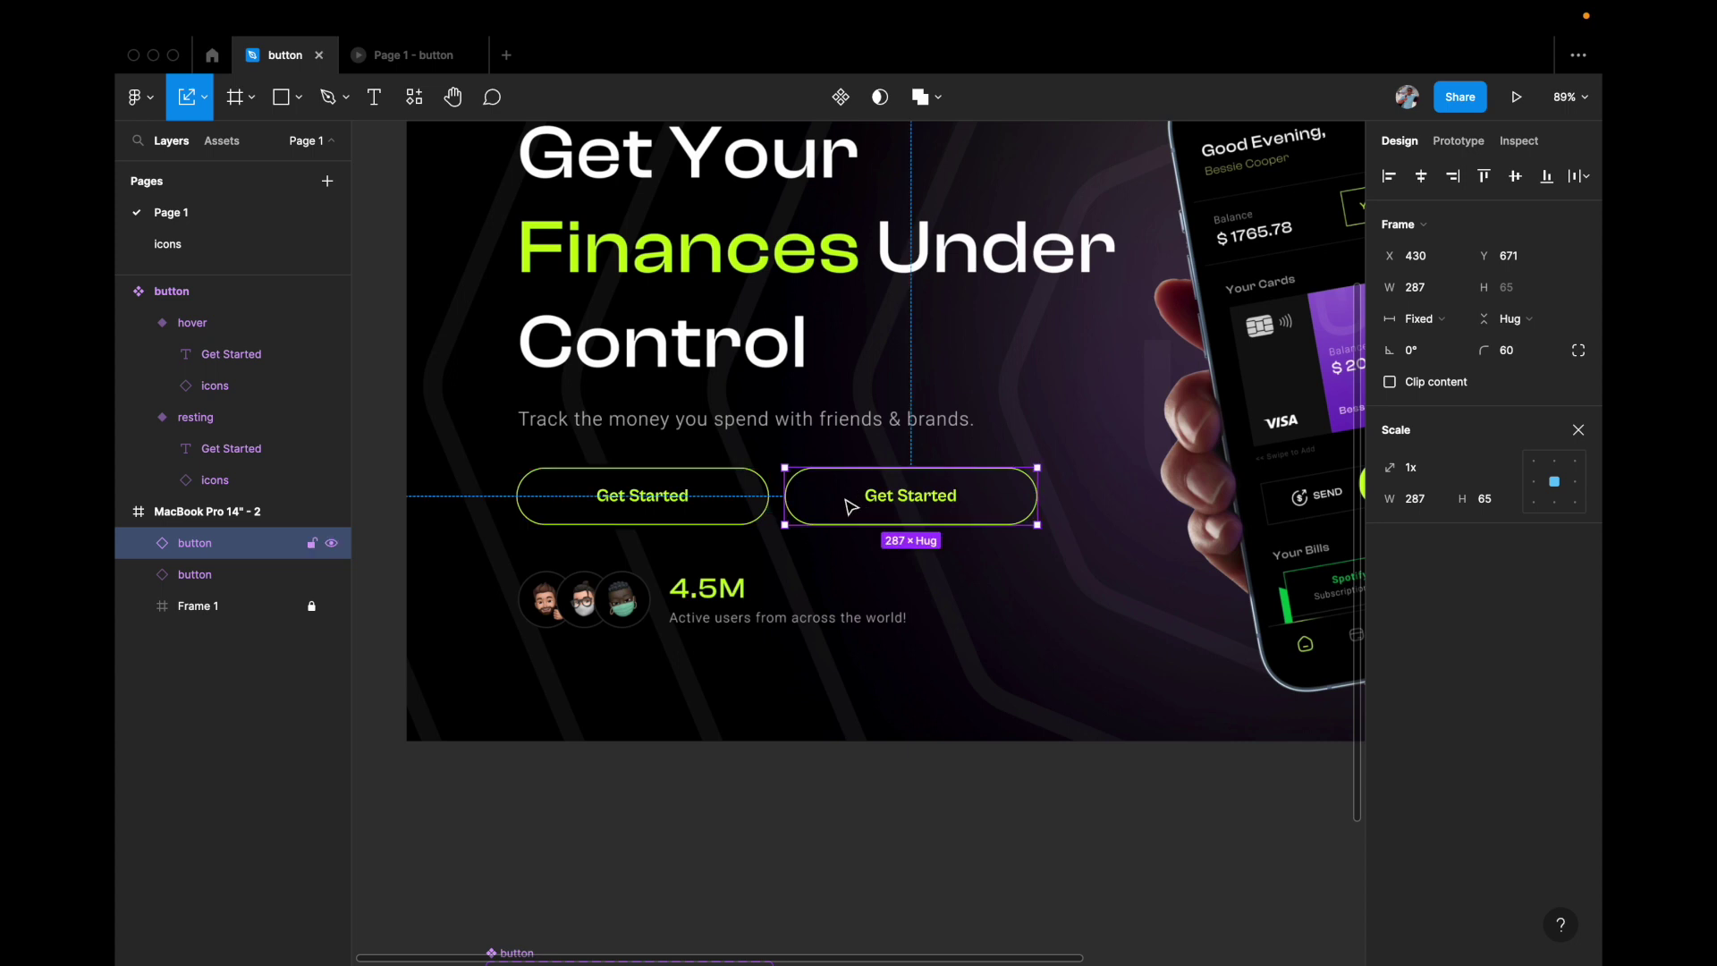
# Change the duplicated button's text to "Call us".
pyautogui.keyDown('ctrl'); pyautogui.scroll(3, 850, 507); pyautogui.keyUp('ctrl')
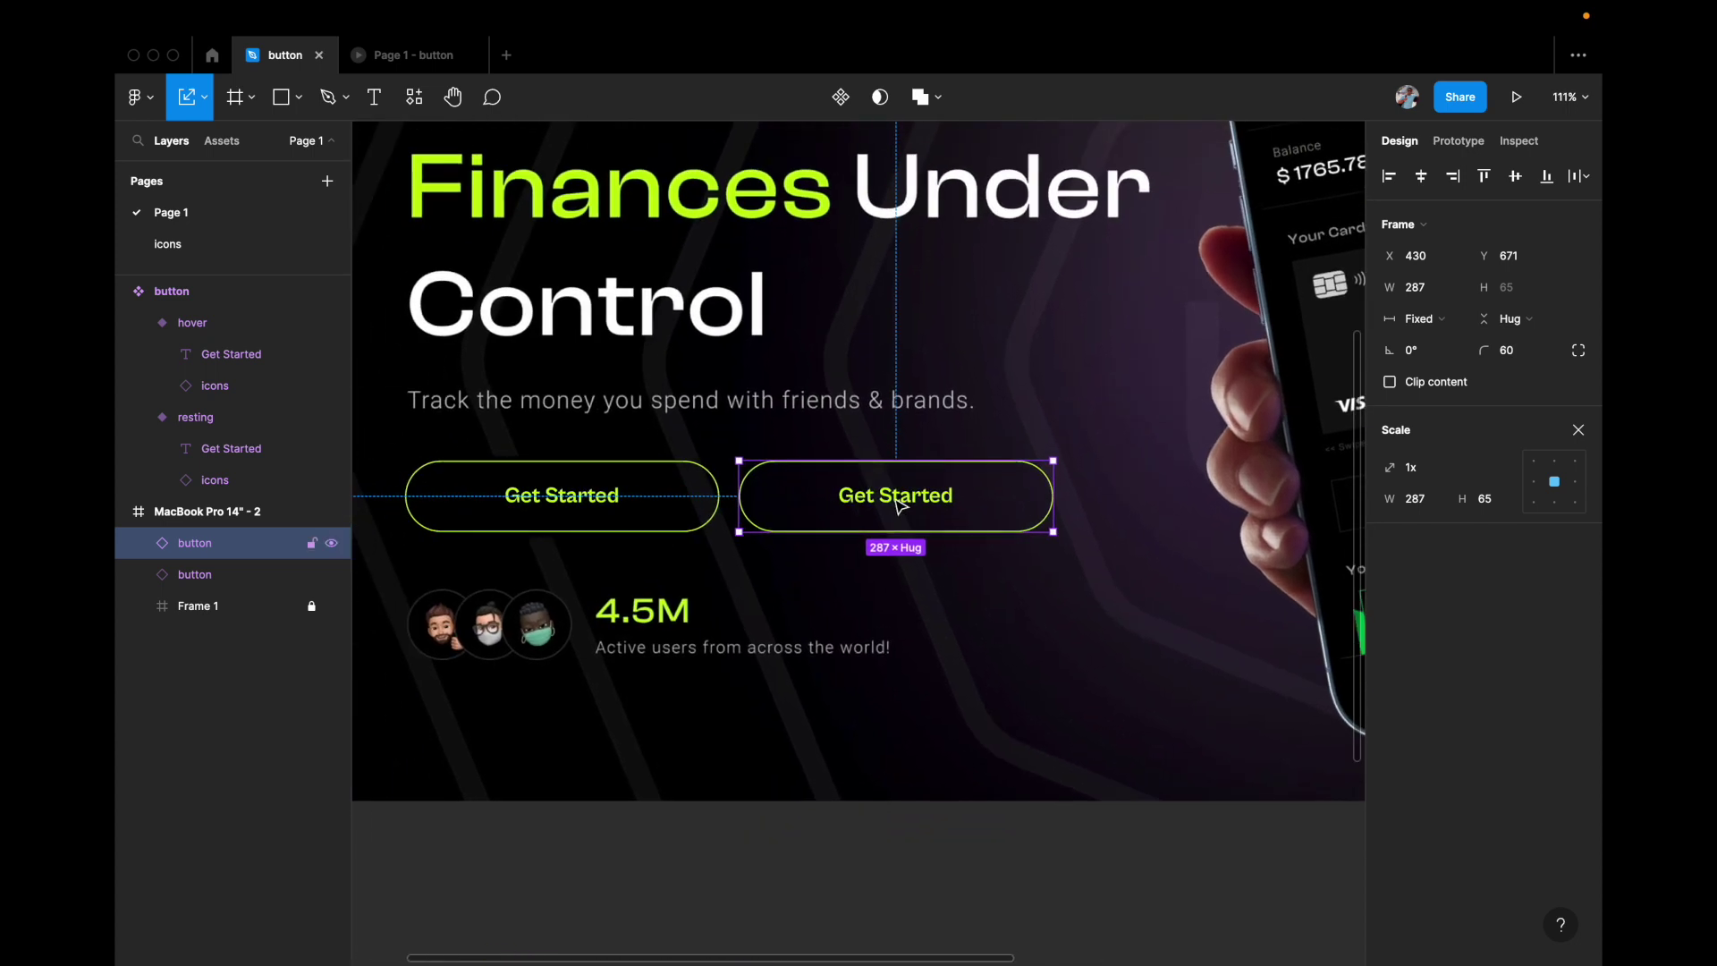
pyautogui.press('v')
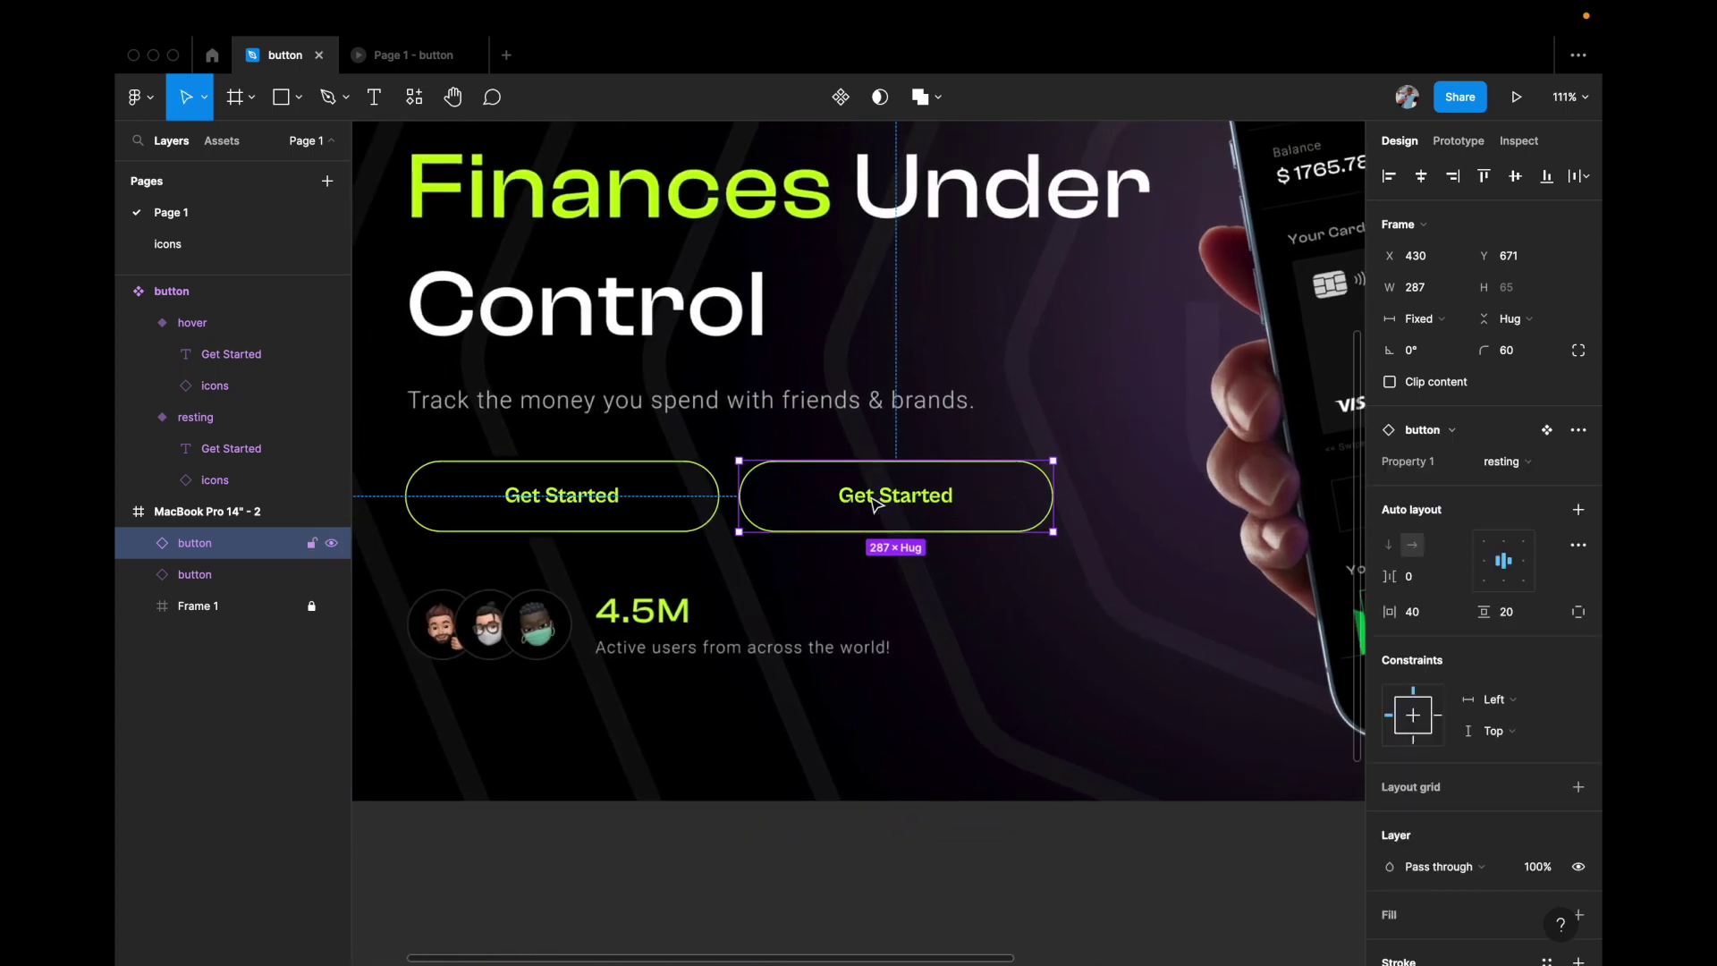
pyautogui.doubleClick(874, 504)
pyautogui.keyDown('ctrl'); pyautogui.scroll(4, 875, 503); pyautogui.keyUp('ctrl')
pyautogui.doubleClick(910, 480)
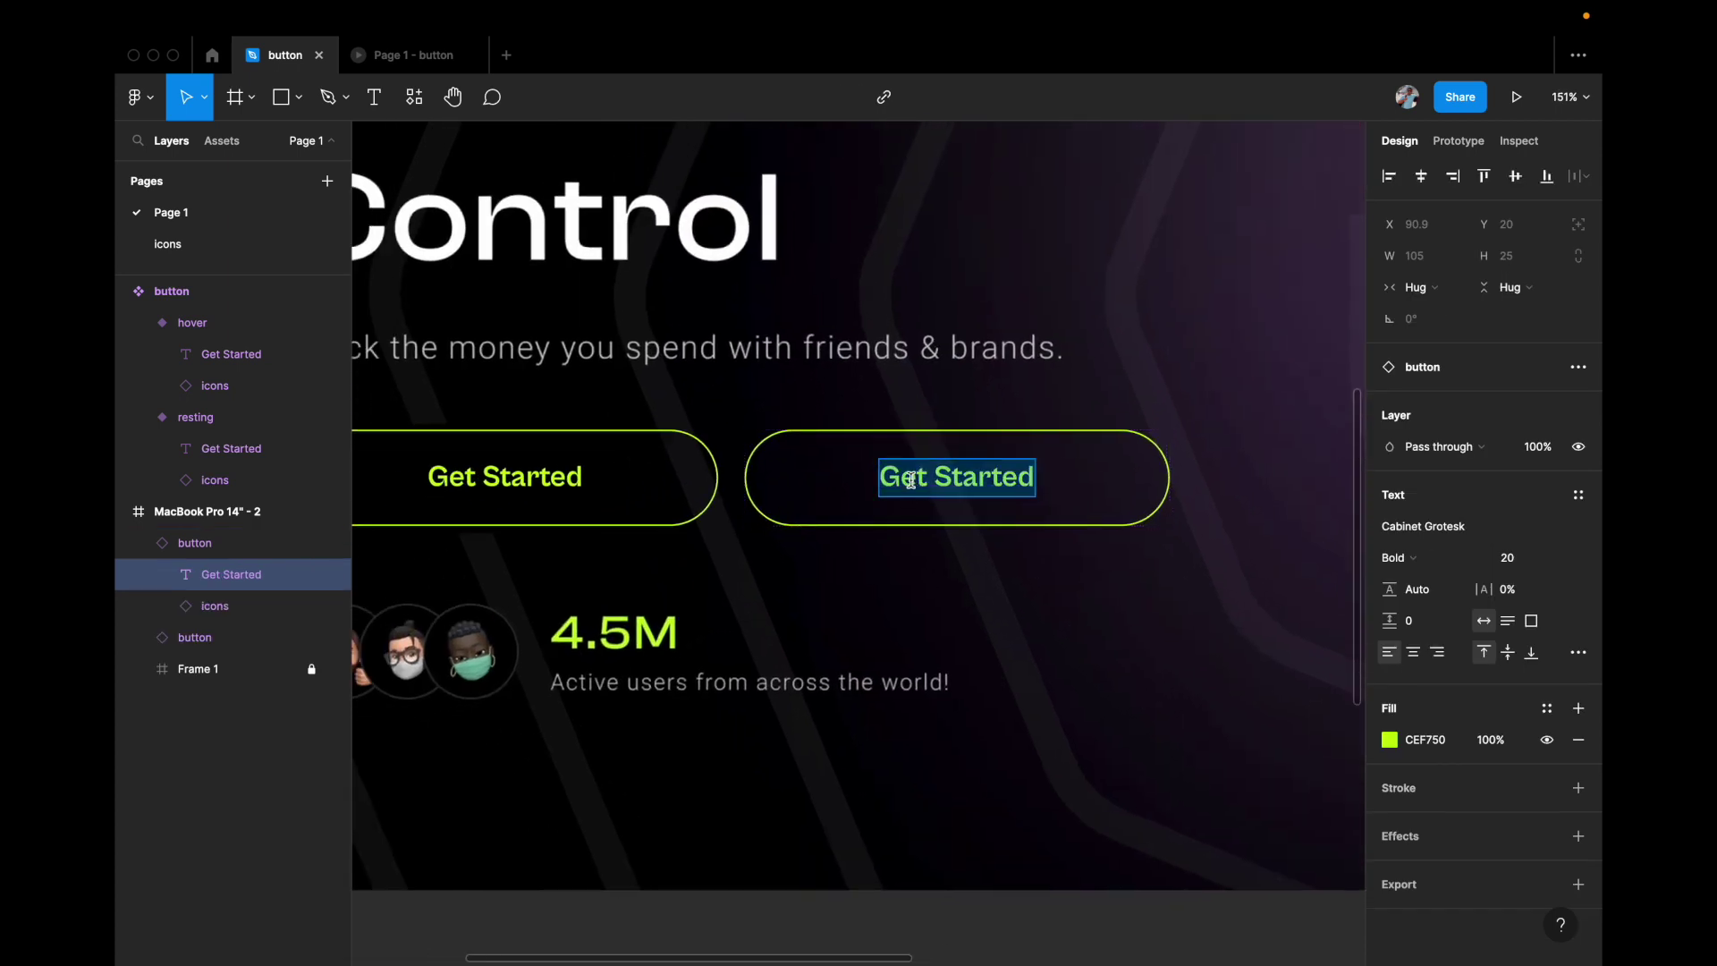
pyautogui.write('Call us')
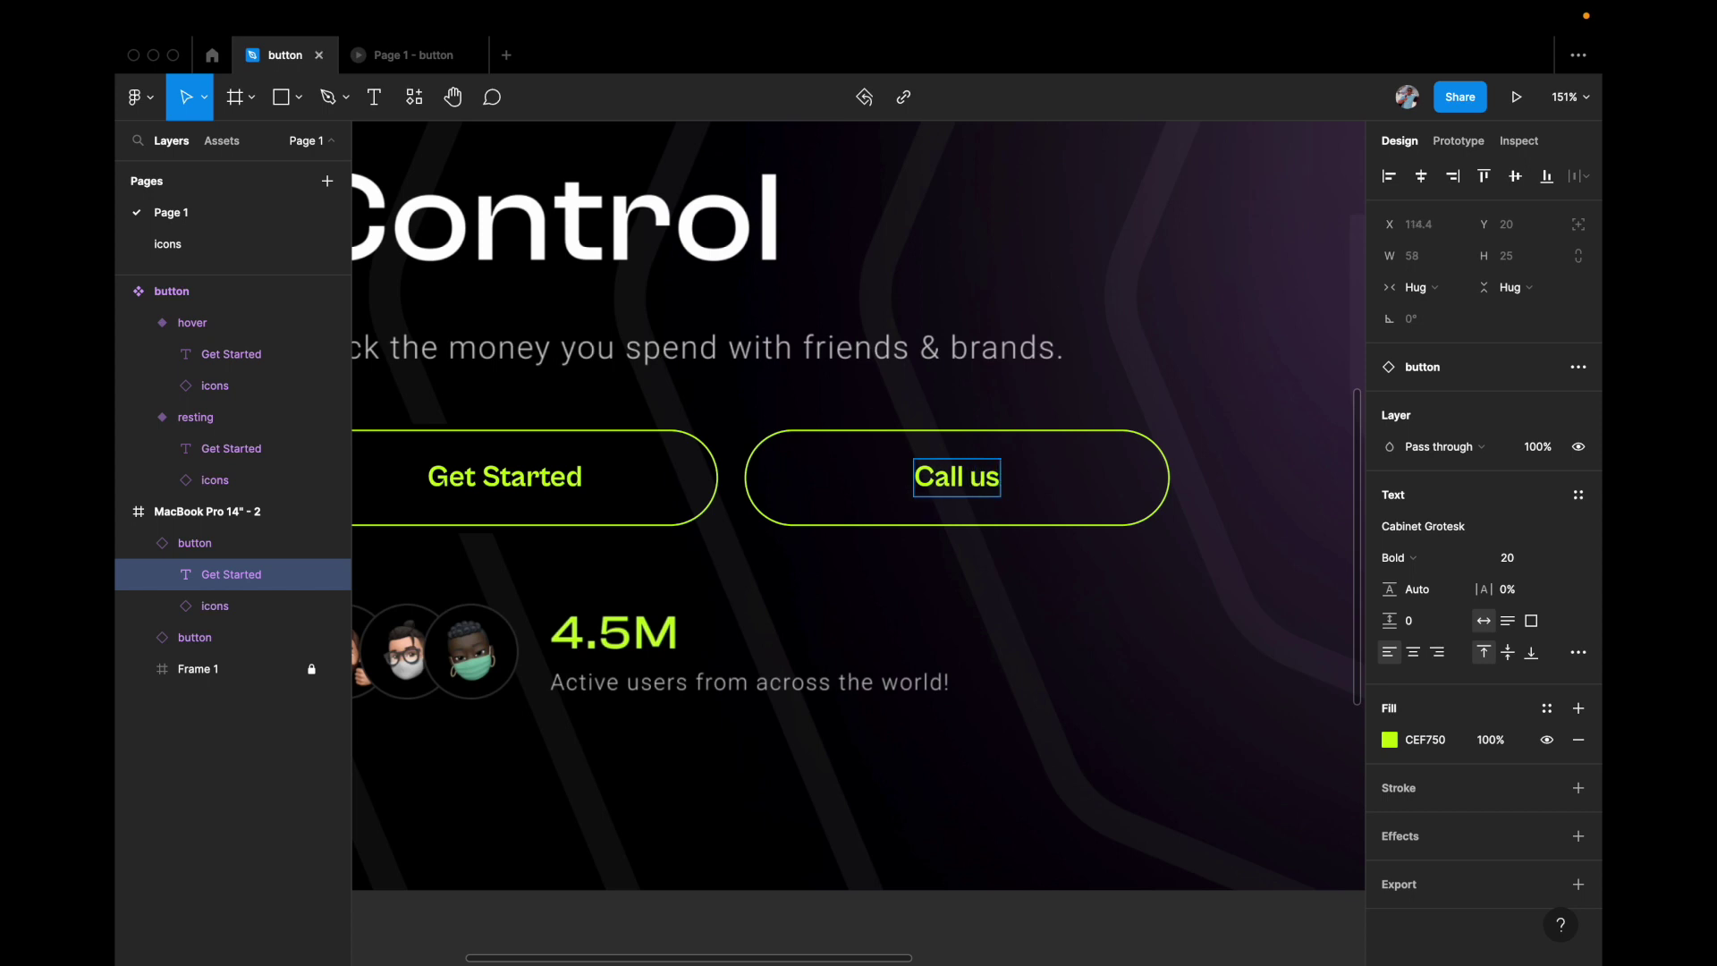
pyautogui.press('BackSpace')
pyautogui.write('s')
pyautogui.click(946, 587)
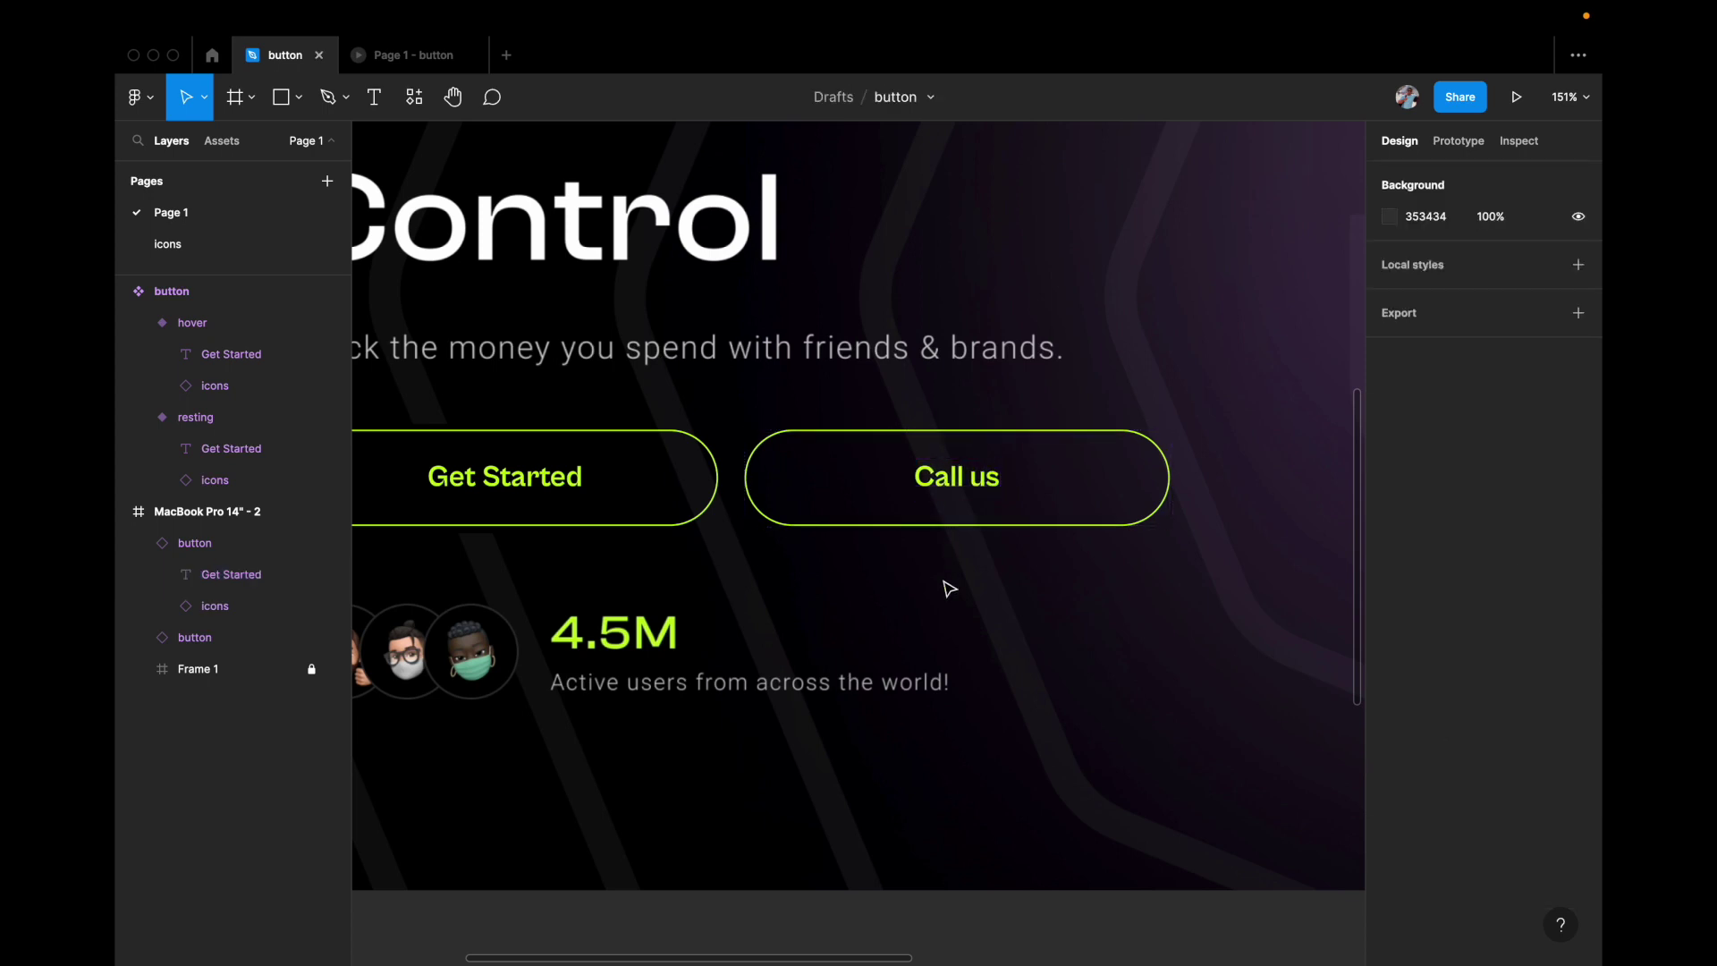
pyautogui.click(953, 495)
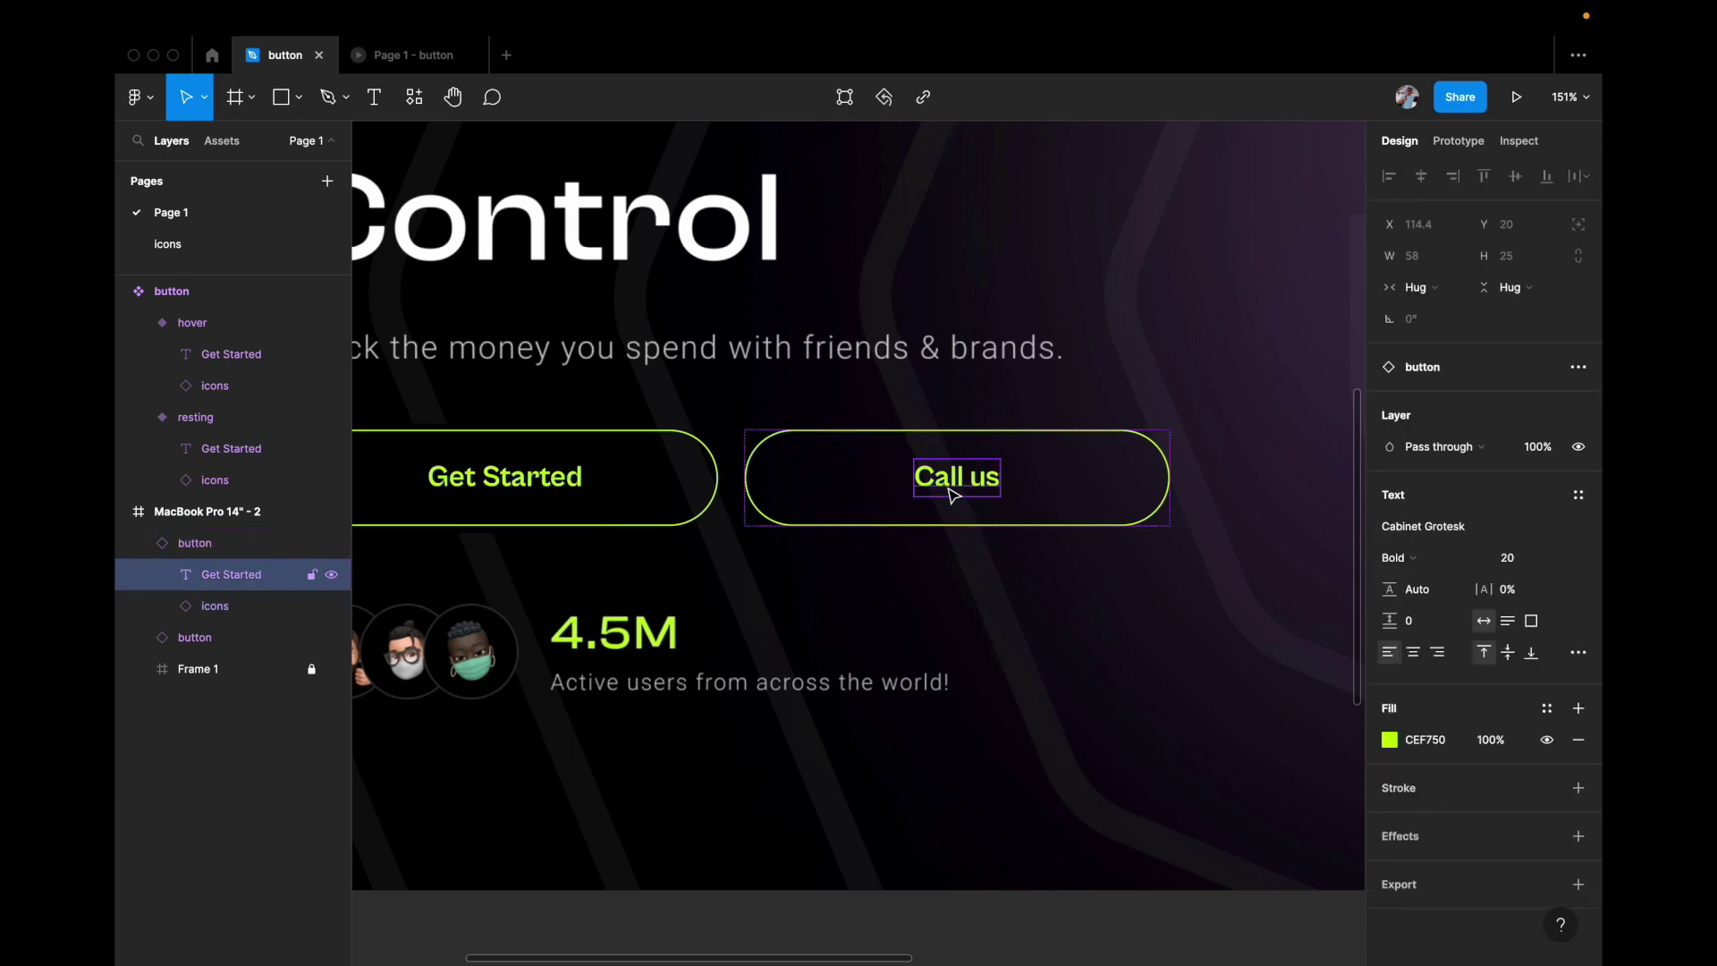
pyautogui.doubleClick(948, 491)
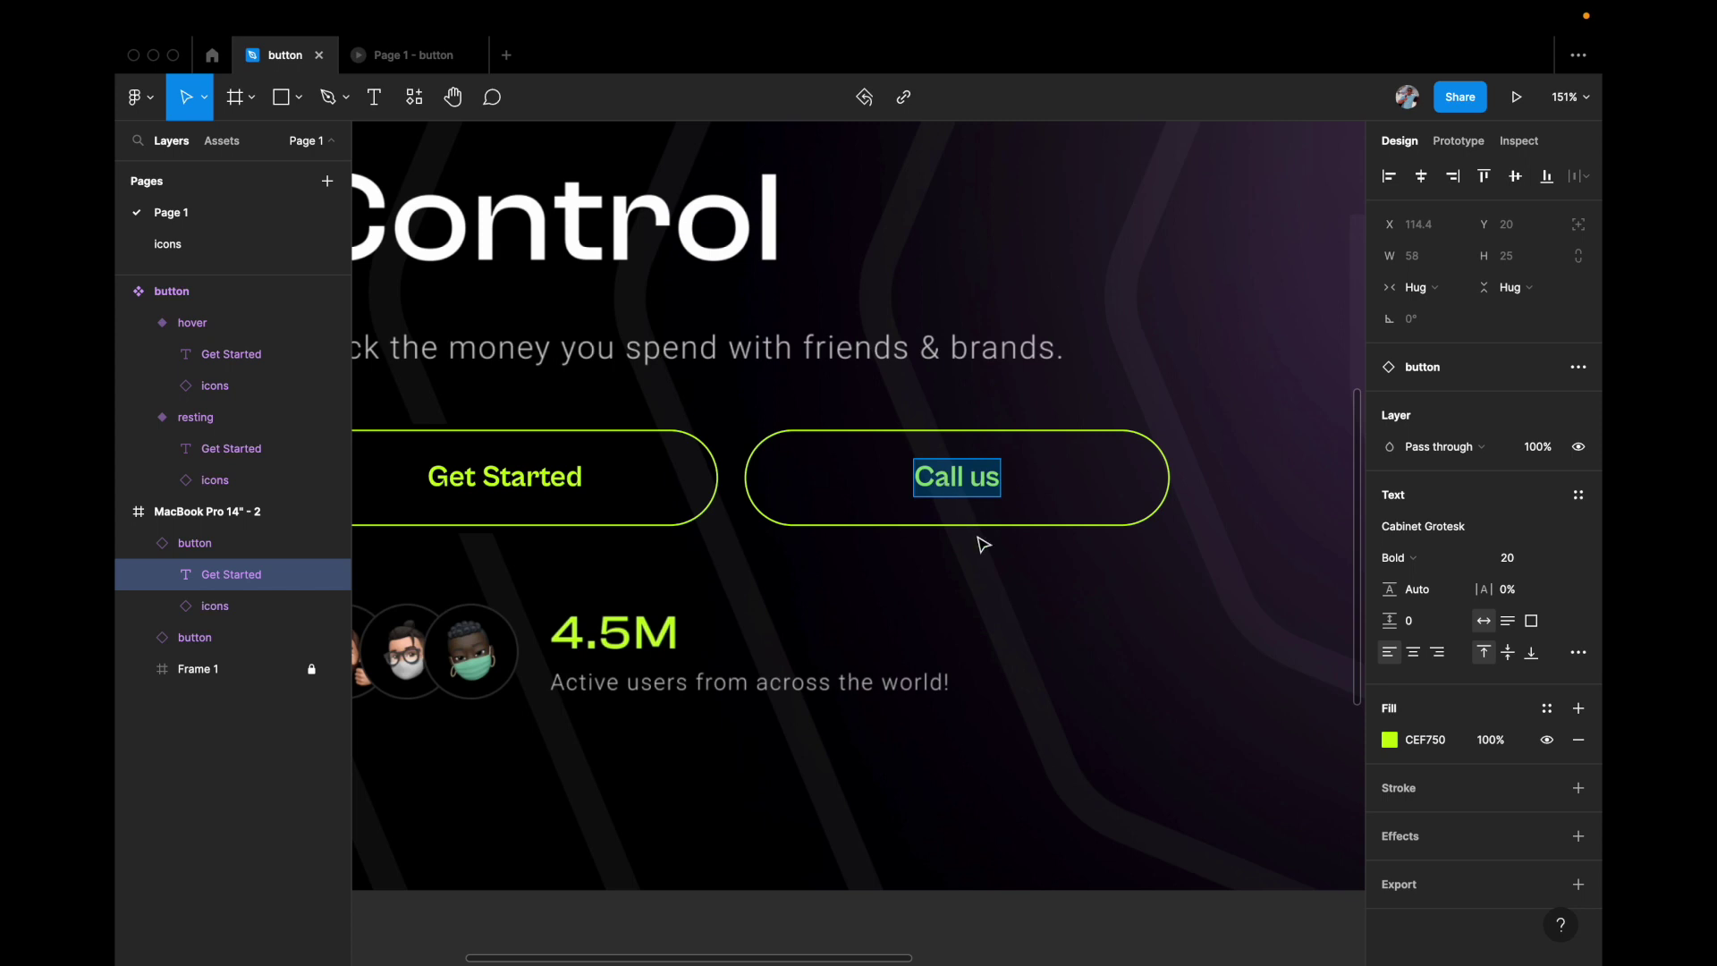
pyautogui.click(985, 567)
# Switch the landing page's Call us button instance to the hover variant.
pyautogui.click(1011, 488)
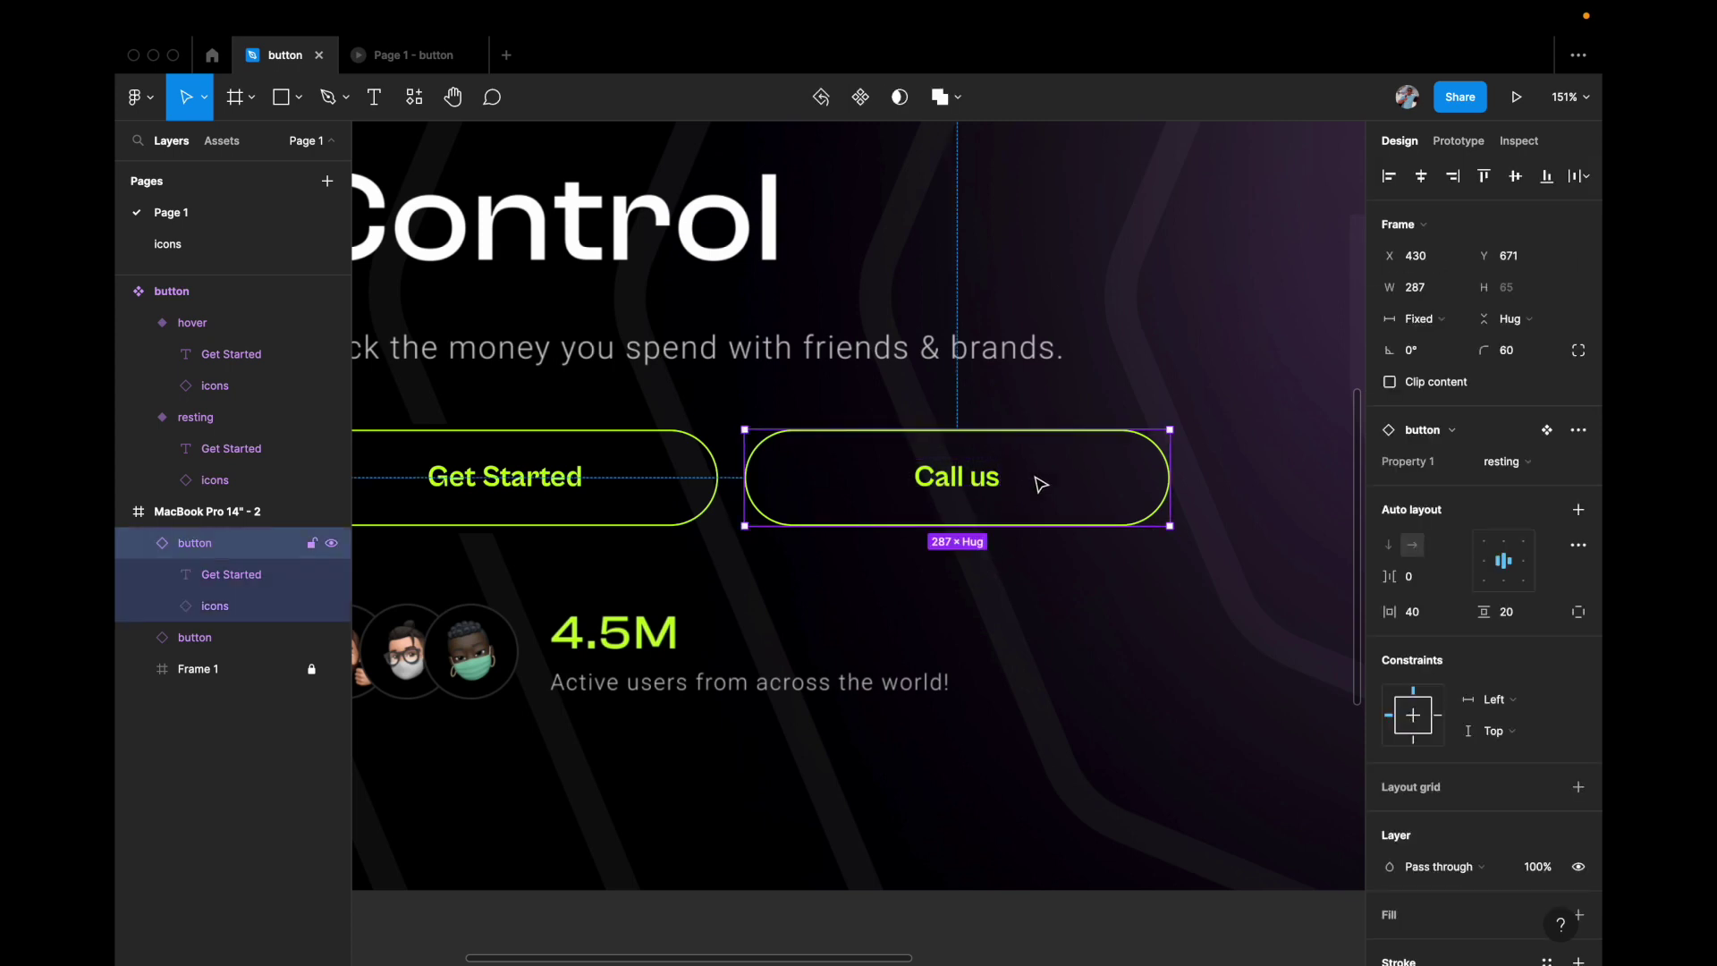
pyautogui.click(1531, 467)
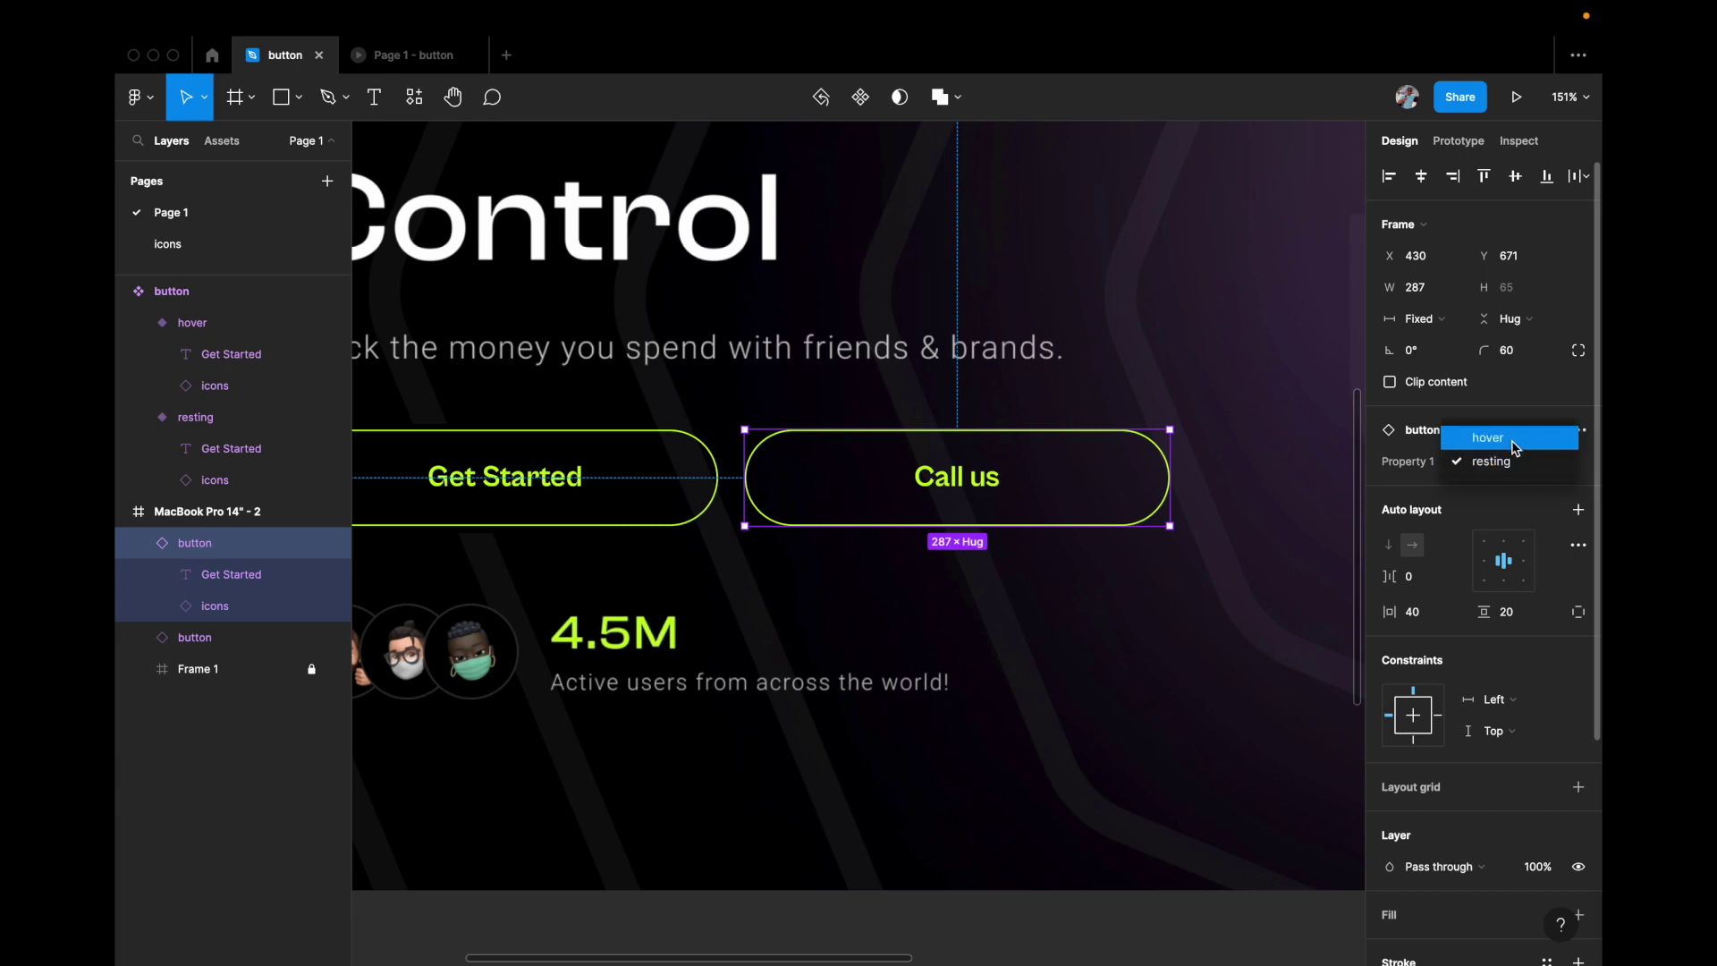
pyautogui.click(1519, 447)
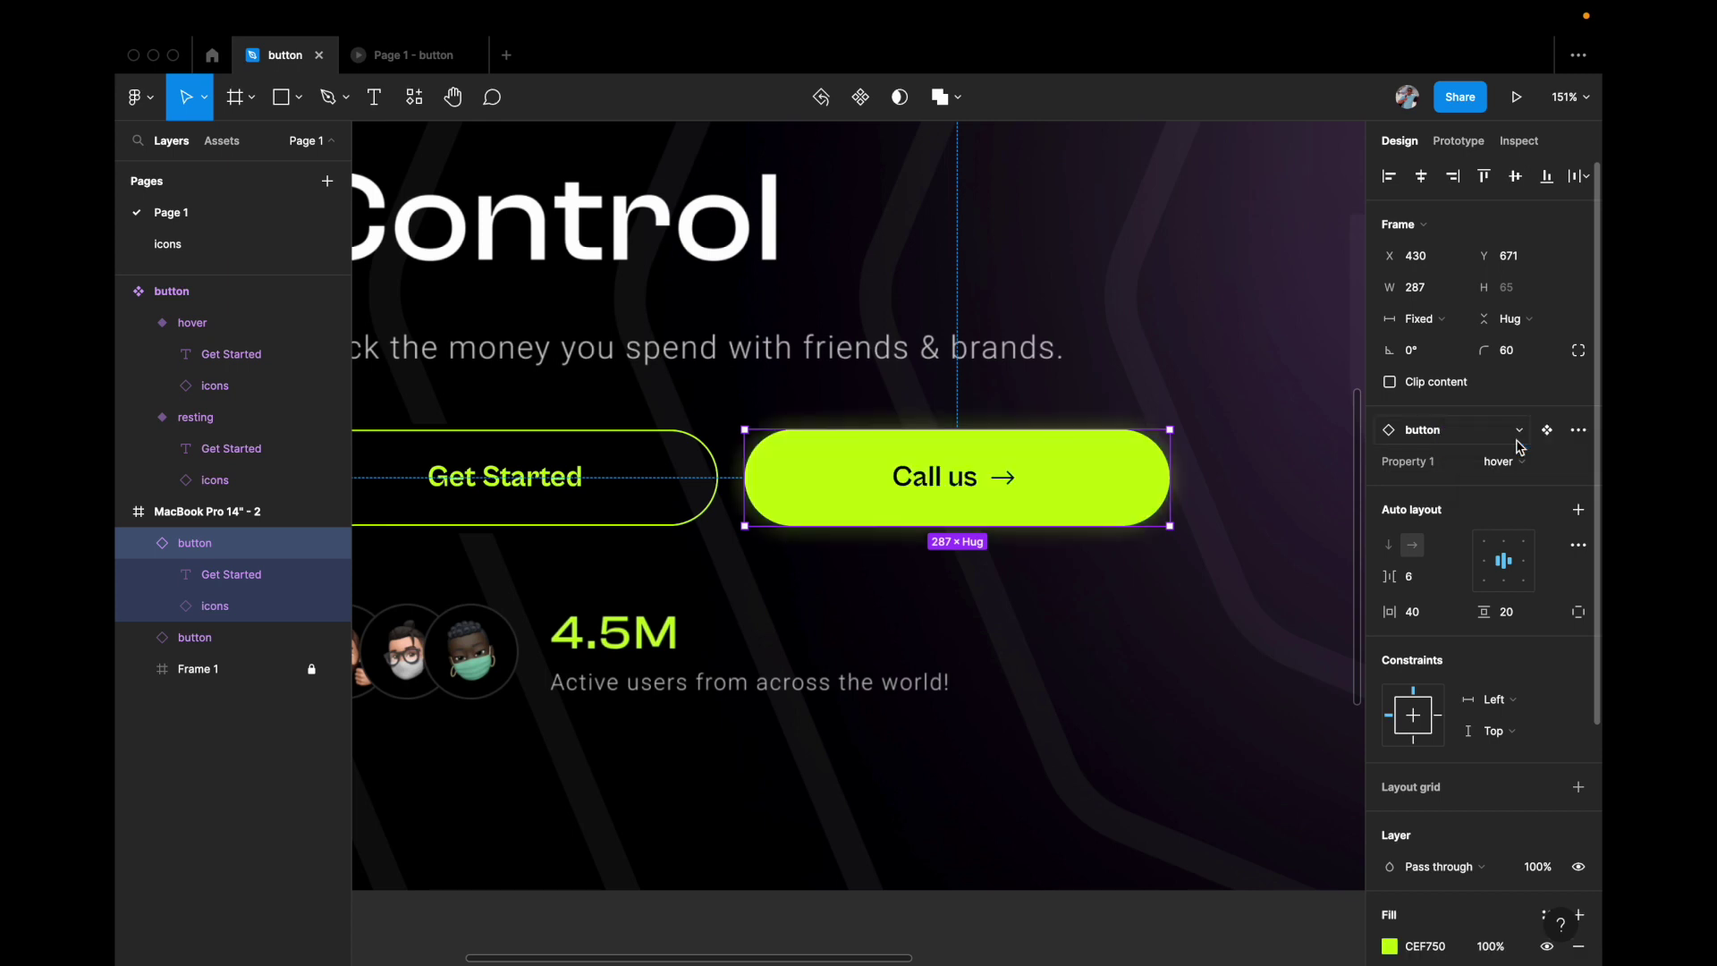
# Swap the Call us button's arrow icon for the device-phone variant and recolor it black (000000).
pyautogui.click(1014, 483)
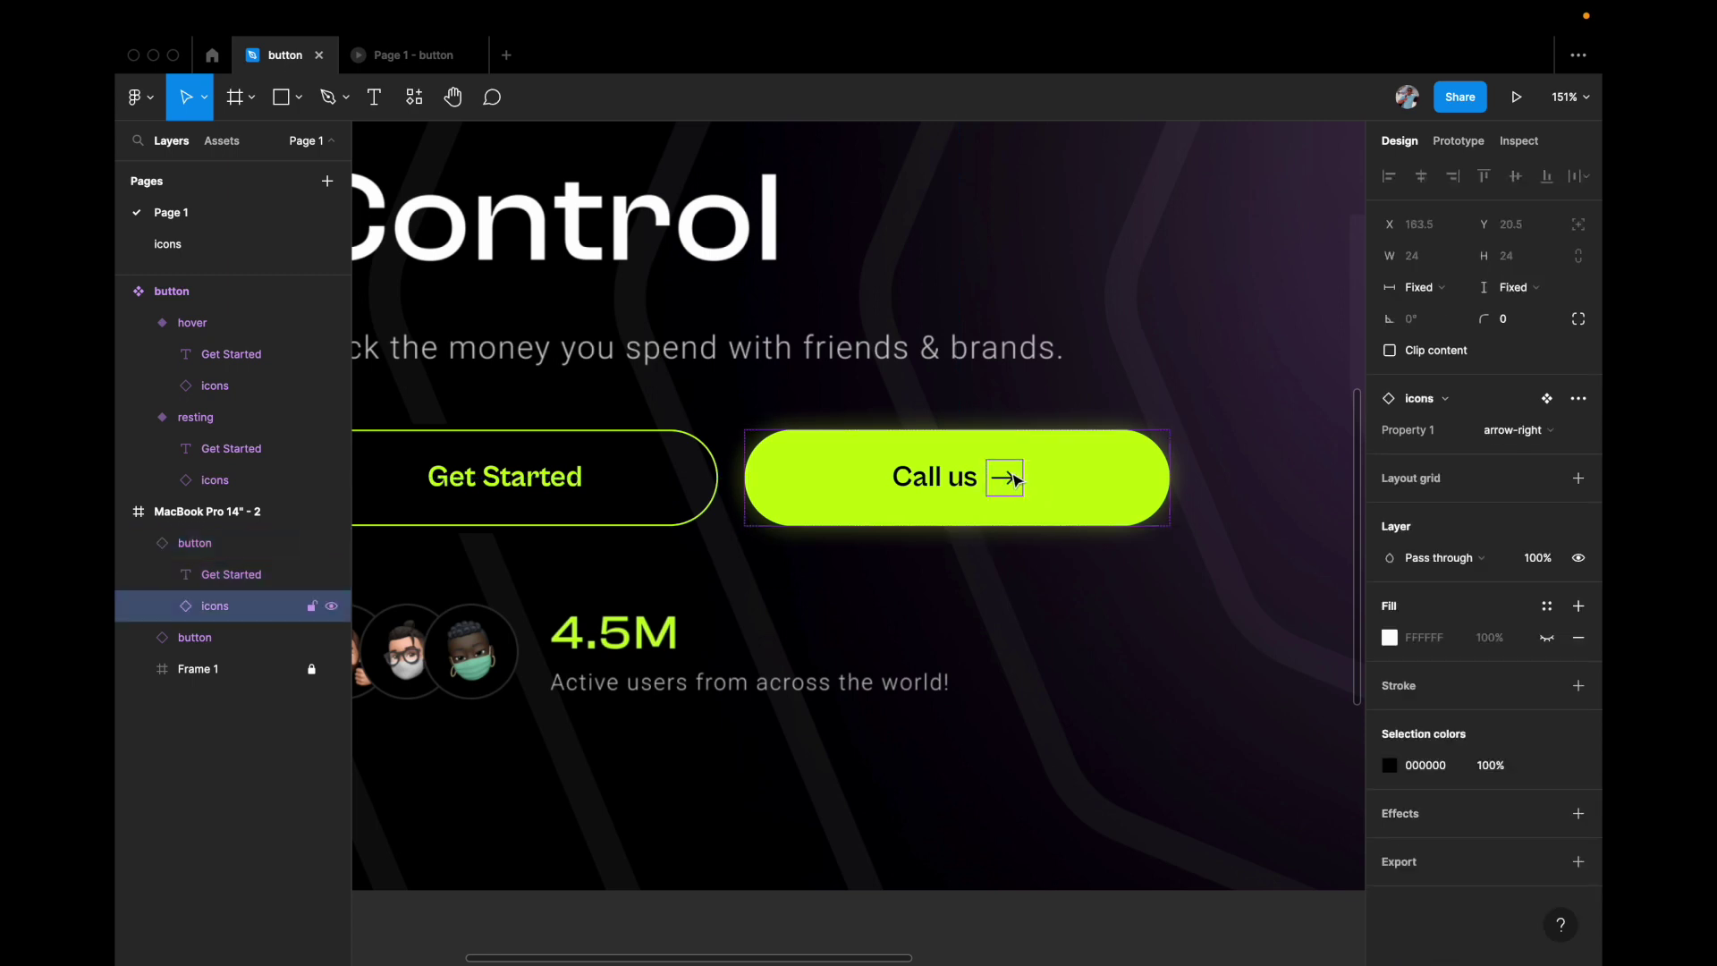
pyautogui.click(1521, 431)
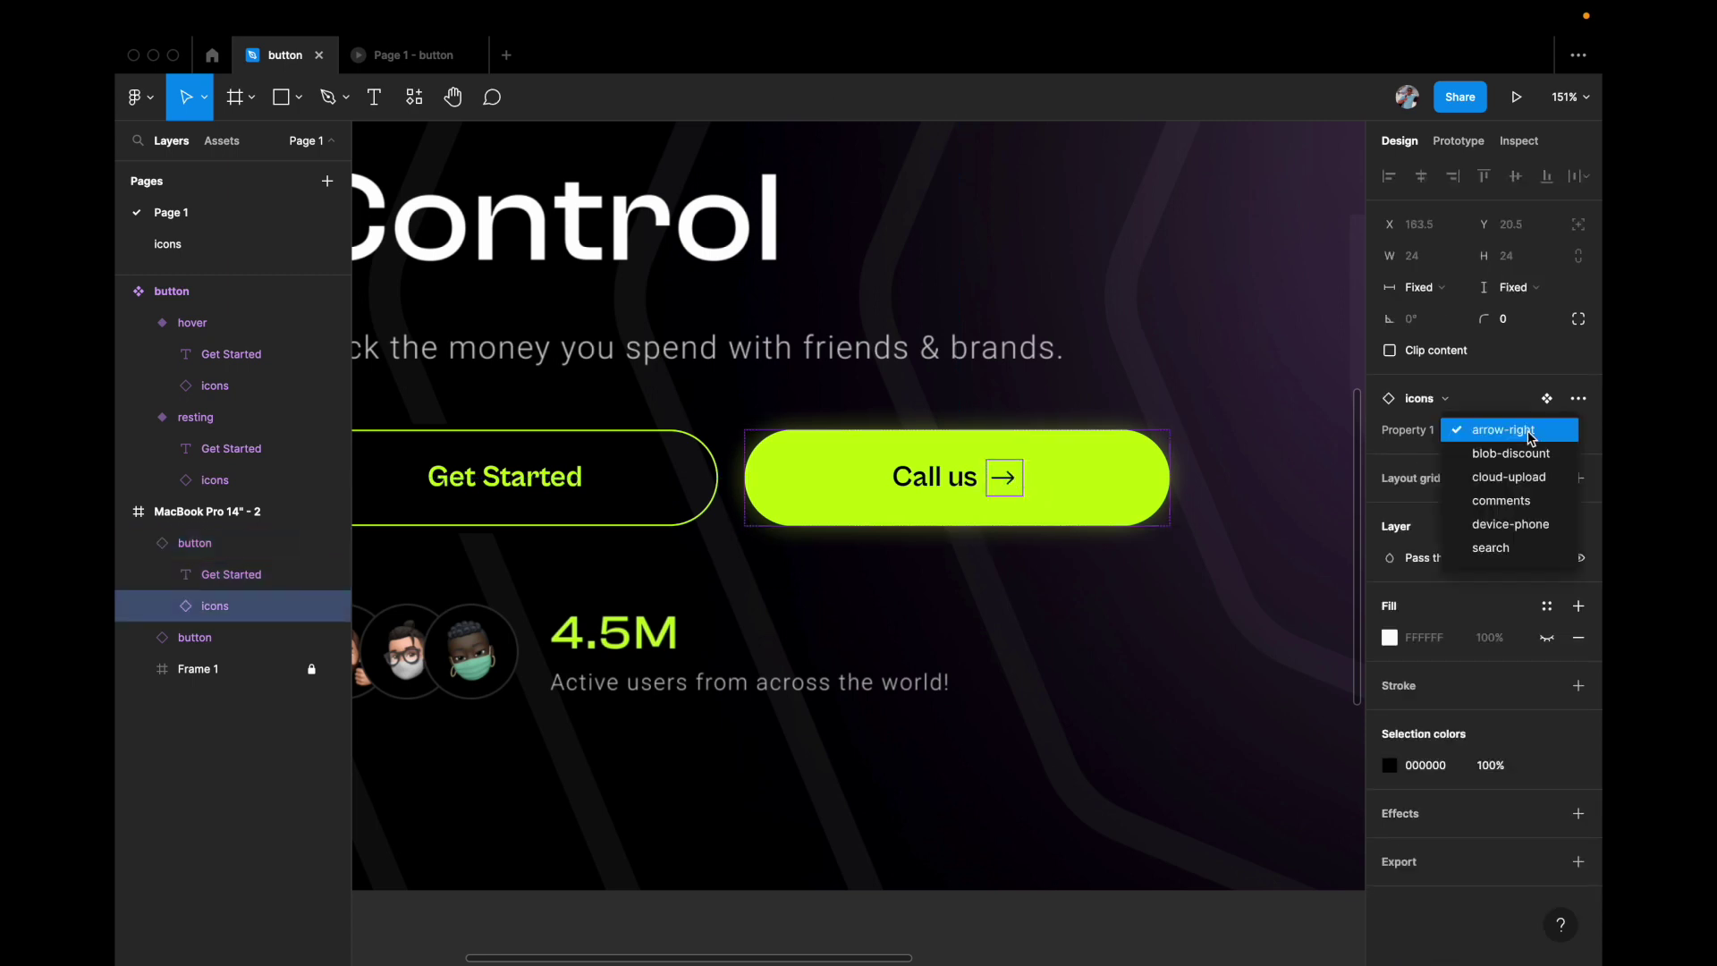
pyautogui.click(1523, 531)
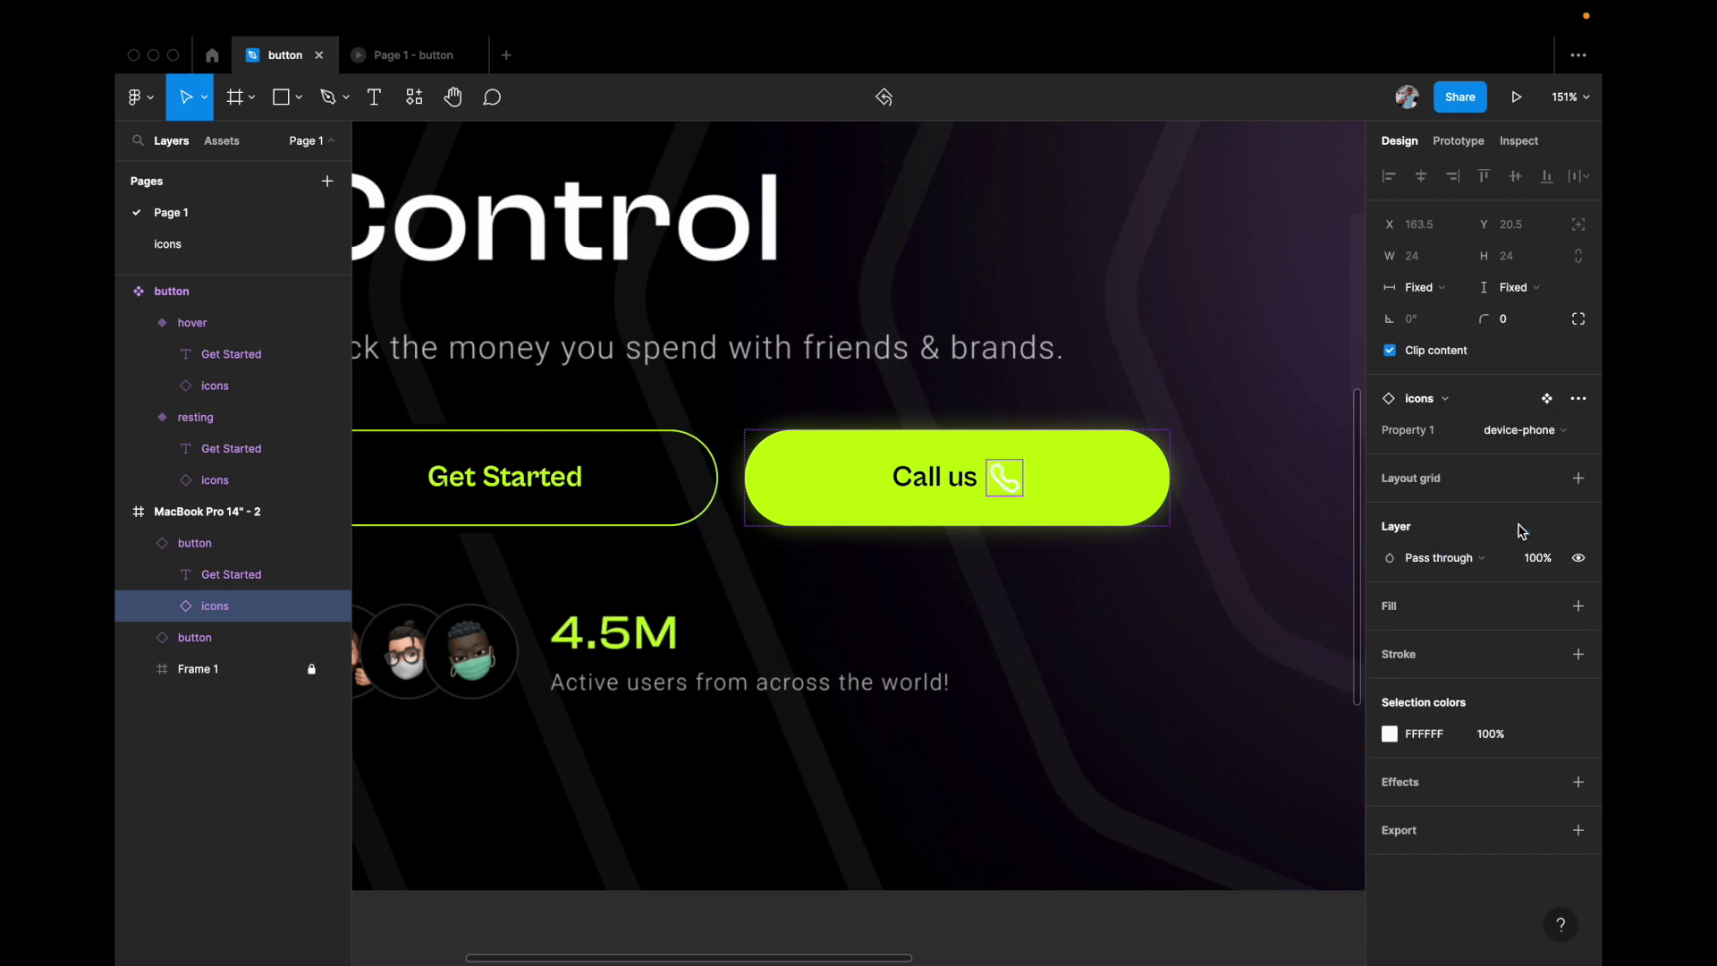
pyautogui.click(1390, 734)
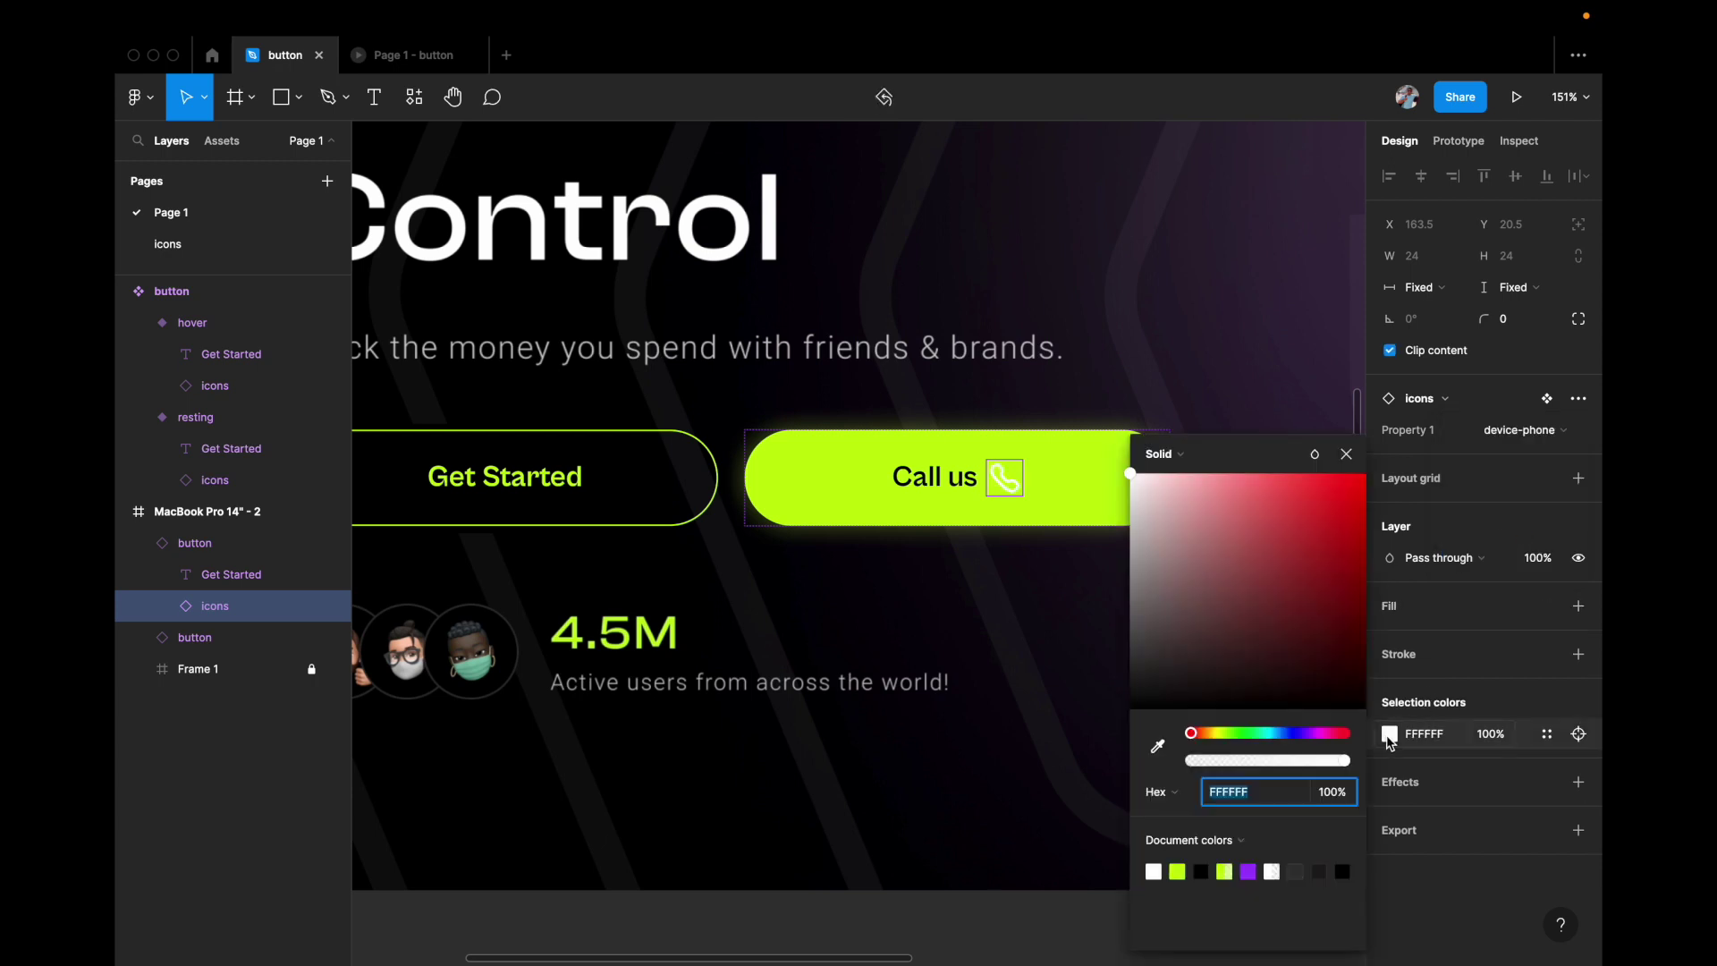
pyautogui.click(1202, 871)
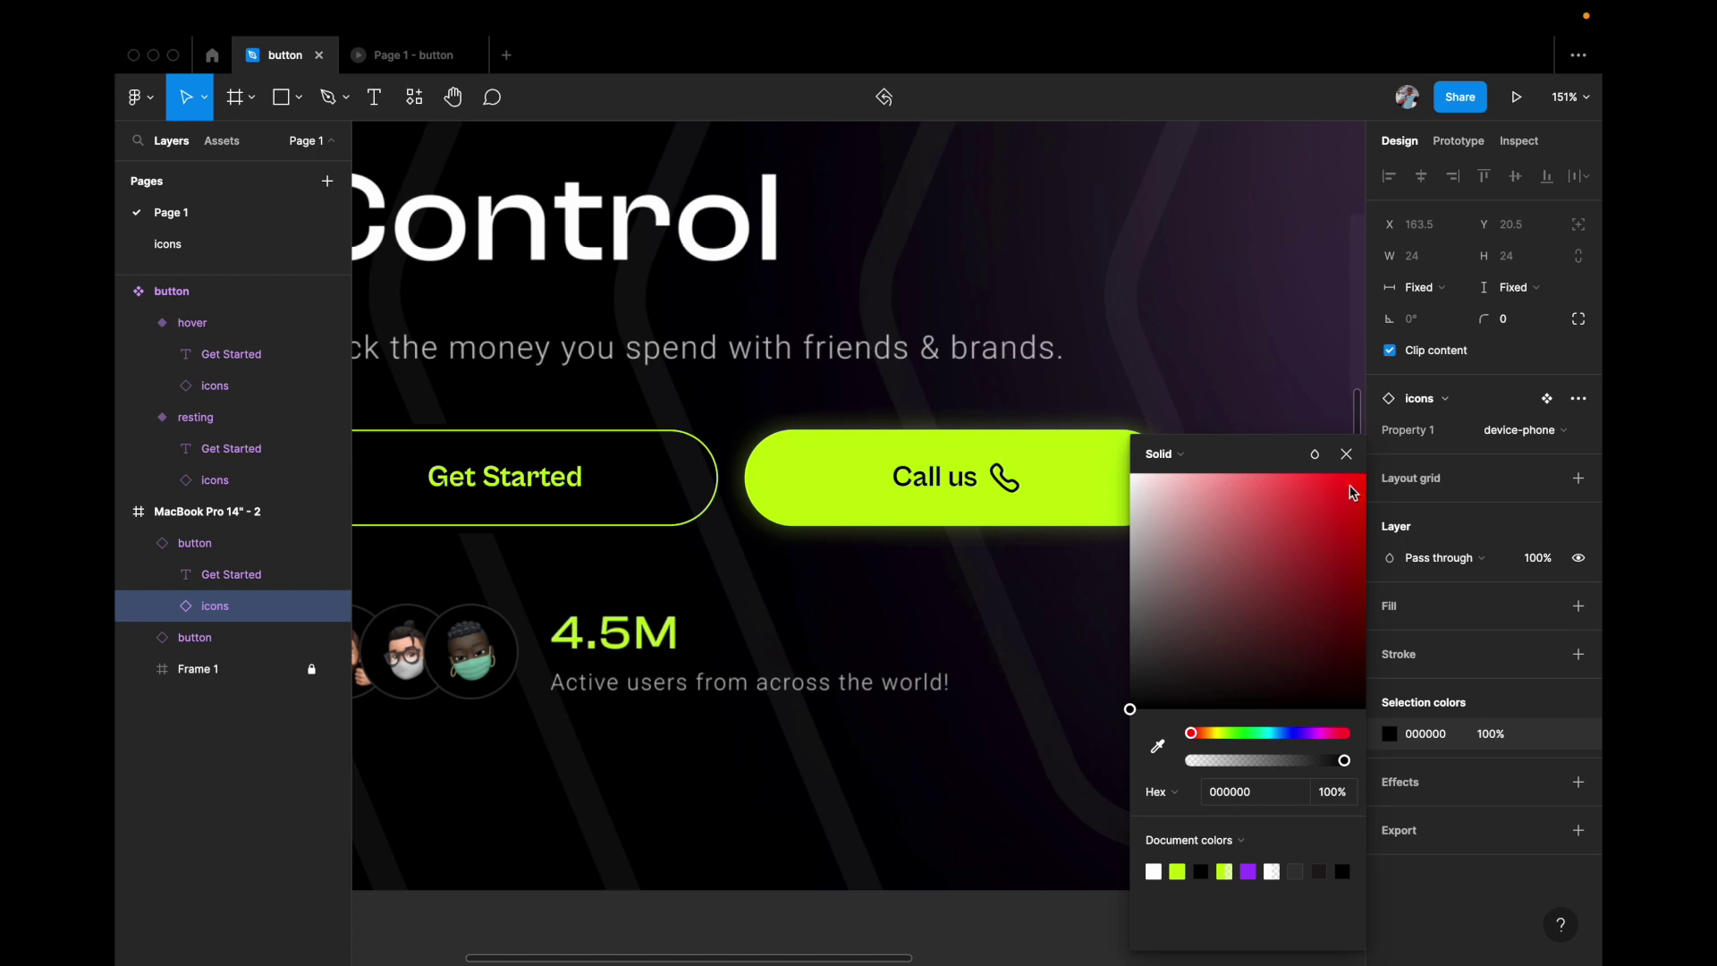
pyautogui.click(1347, 453)
pyautogui.click(1252, 461)
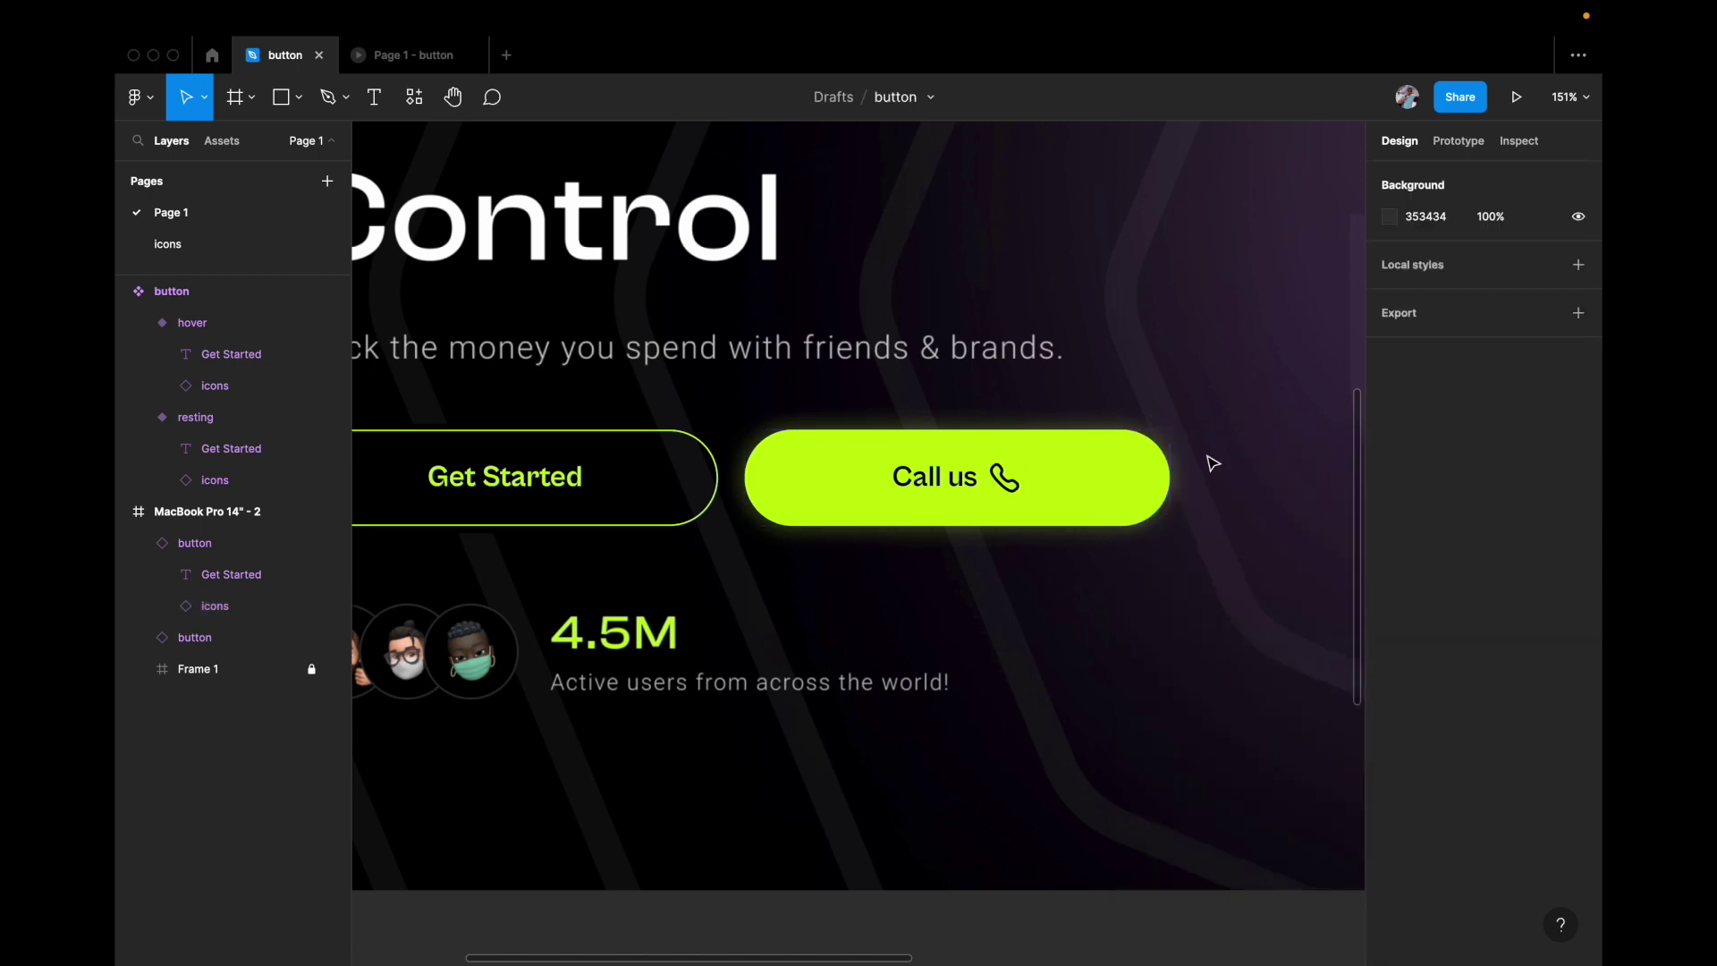
# Try the search icon variant in the Call us button and undo the swap.
pyautogui.click(1140, 469)
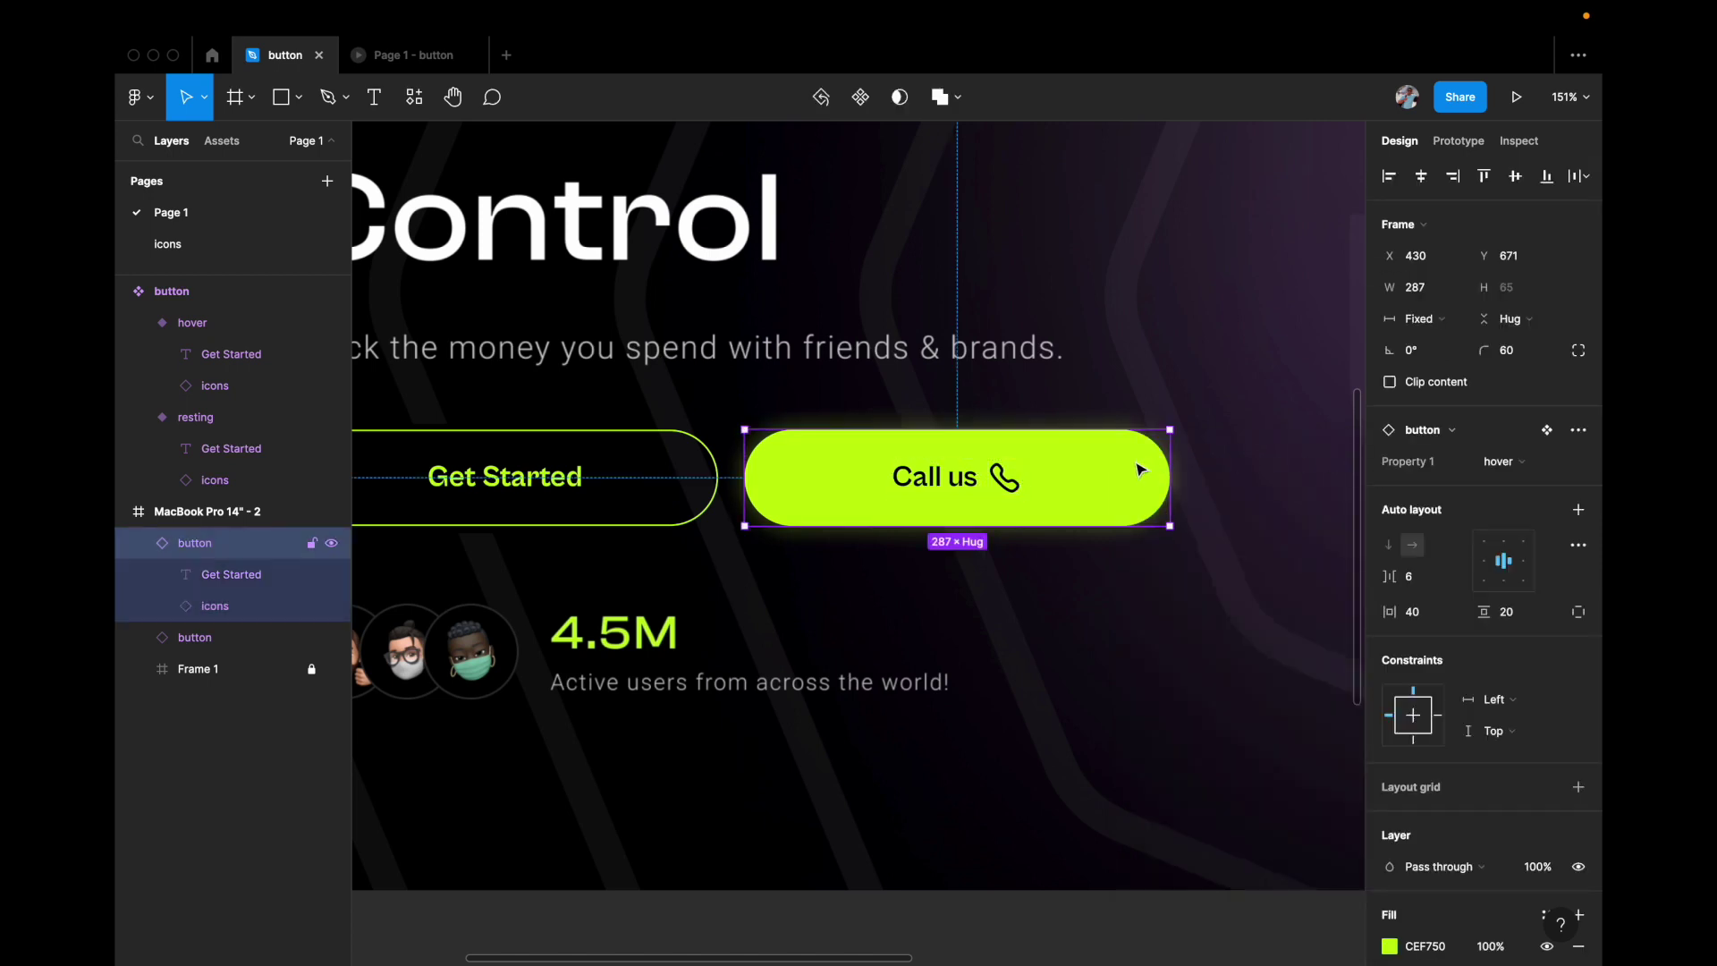
pyautogui.doubleClick(1007, 478)
pyautogui.click(1069, 476)
pyautogui.doubleClick(1019, 478)
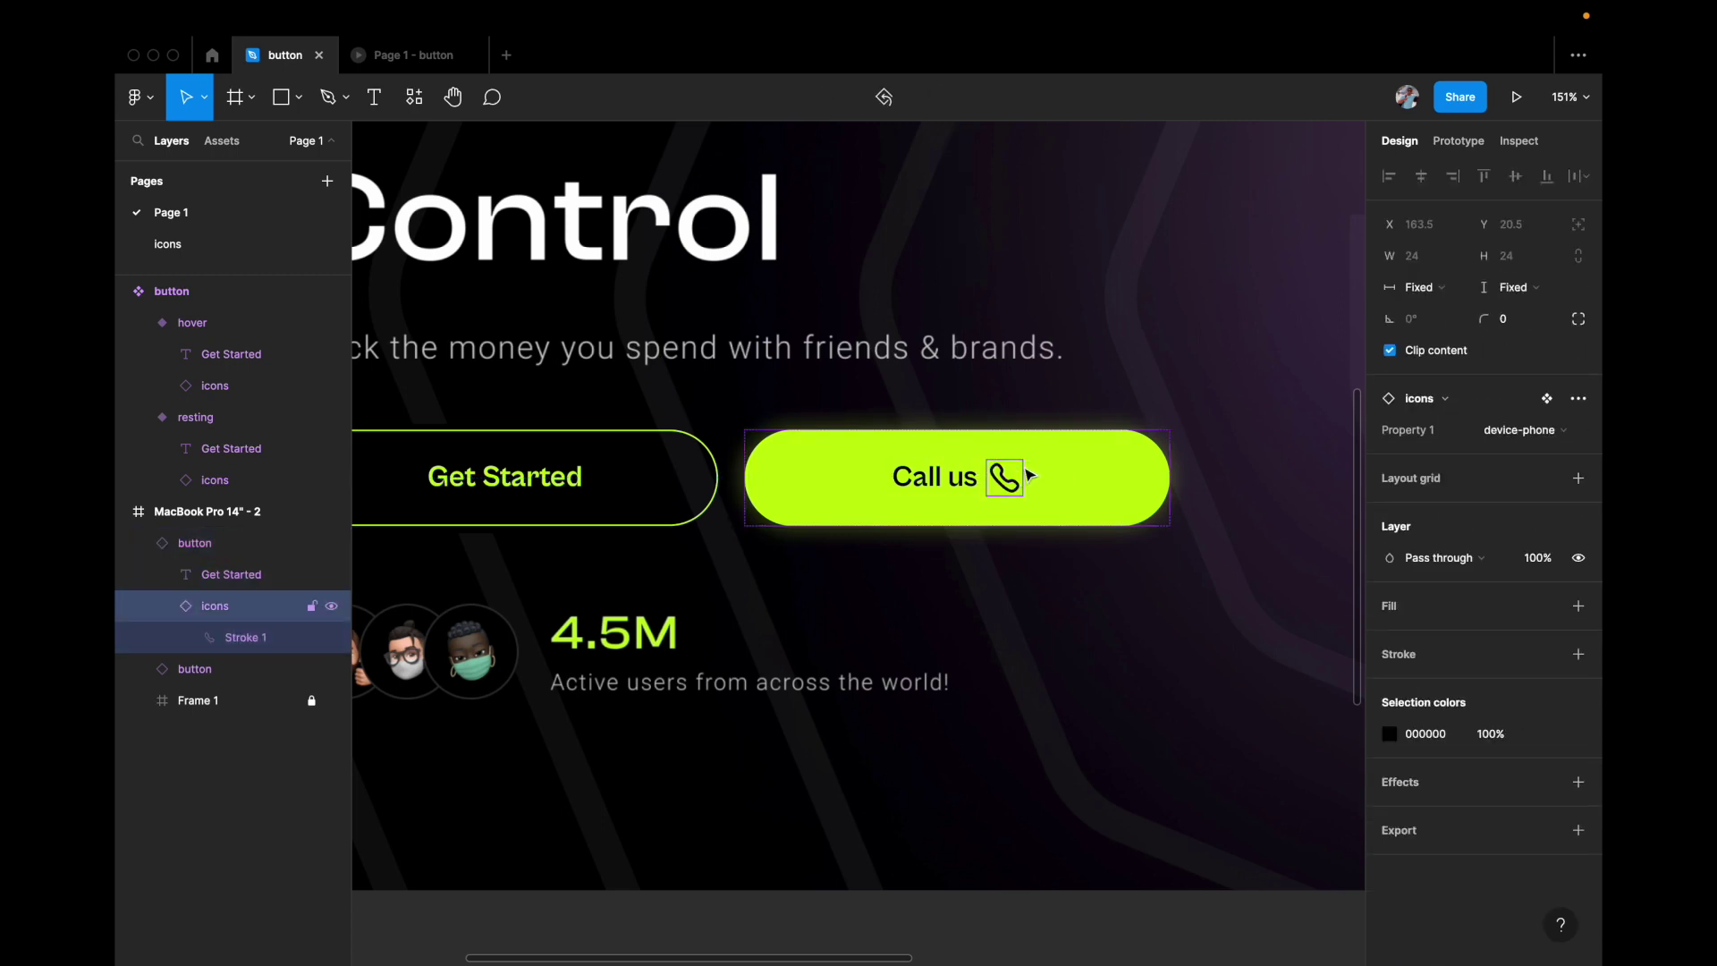
pyautogui.click(1521, 430)
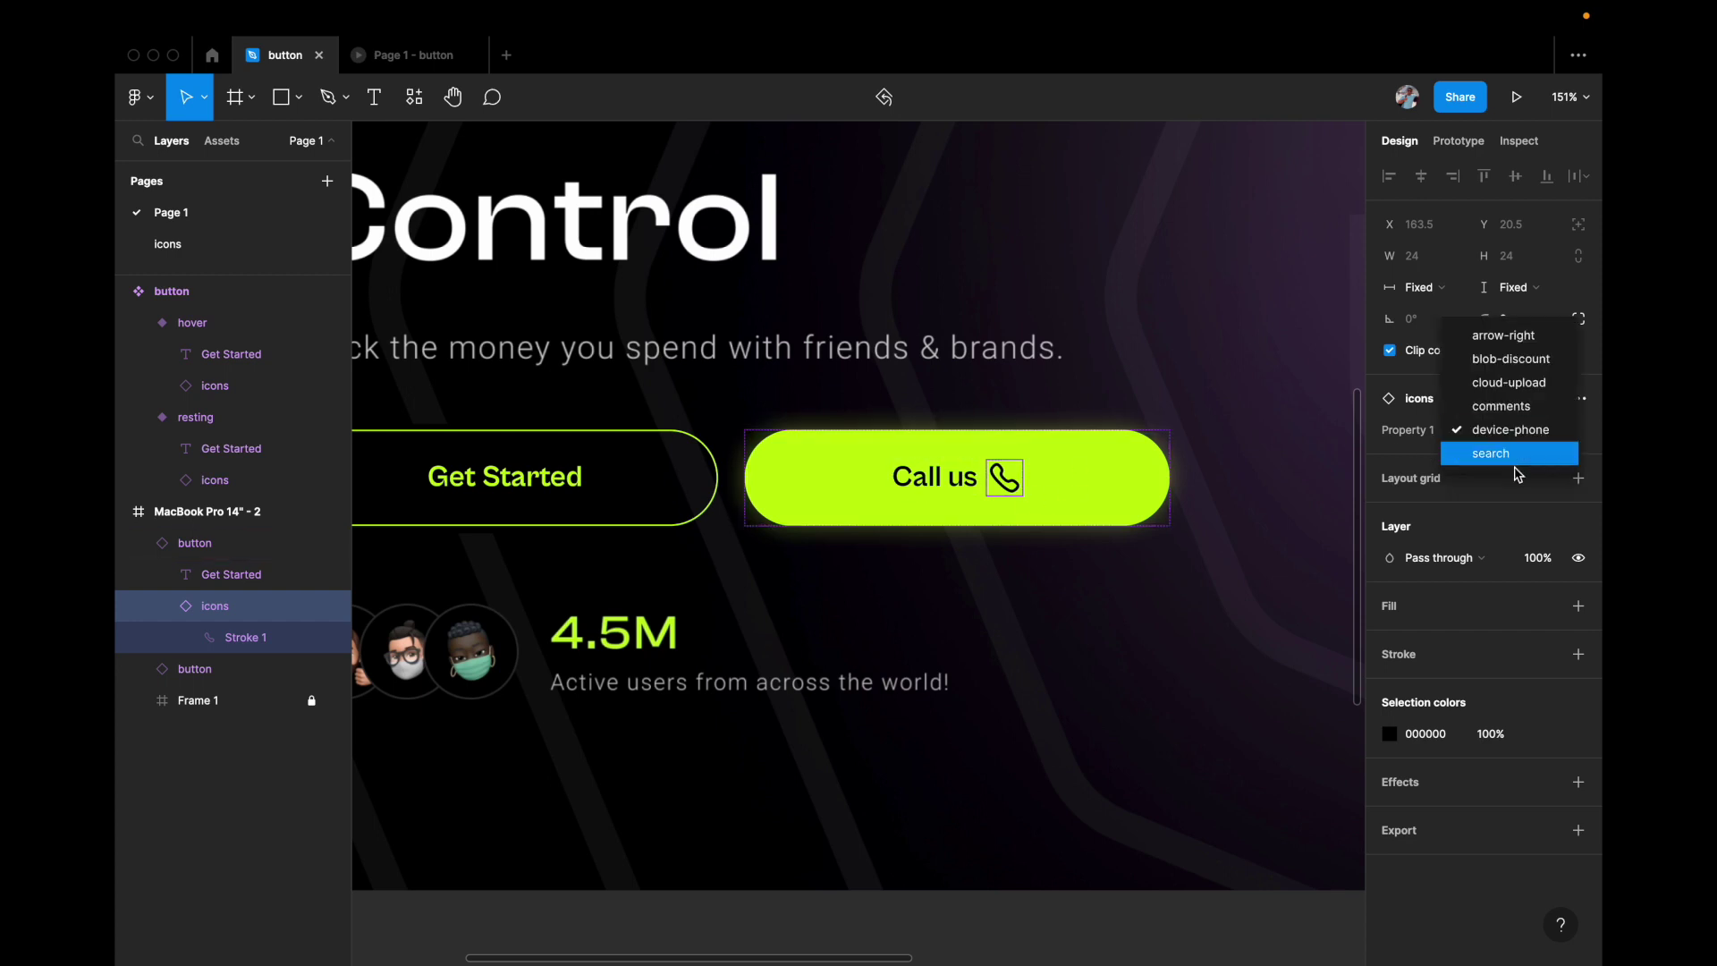
pyautogui.click(1512, 454)
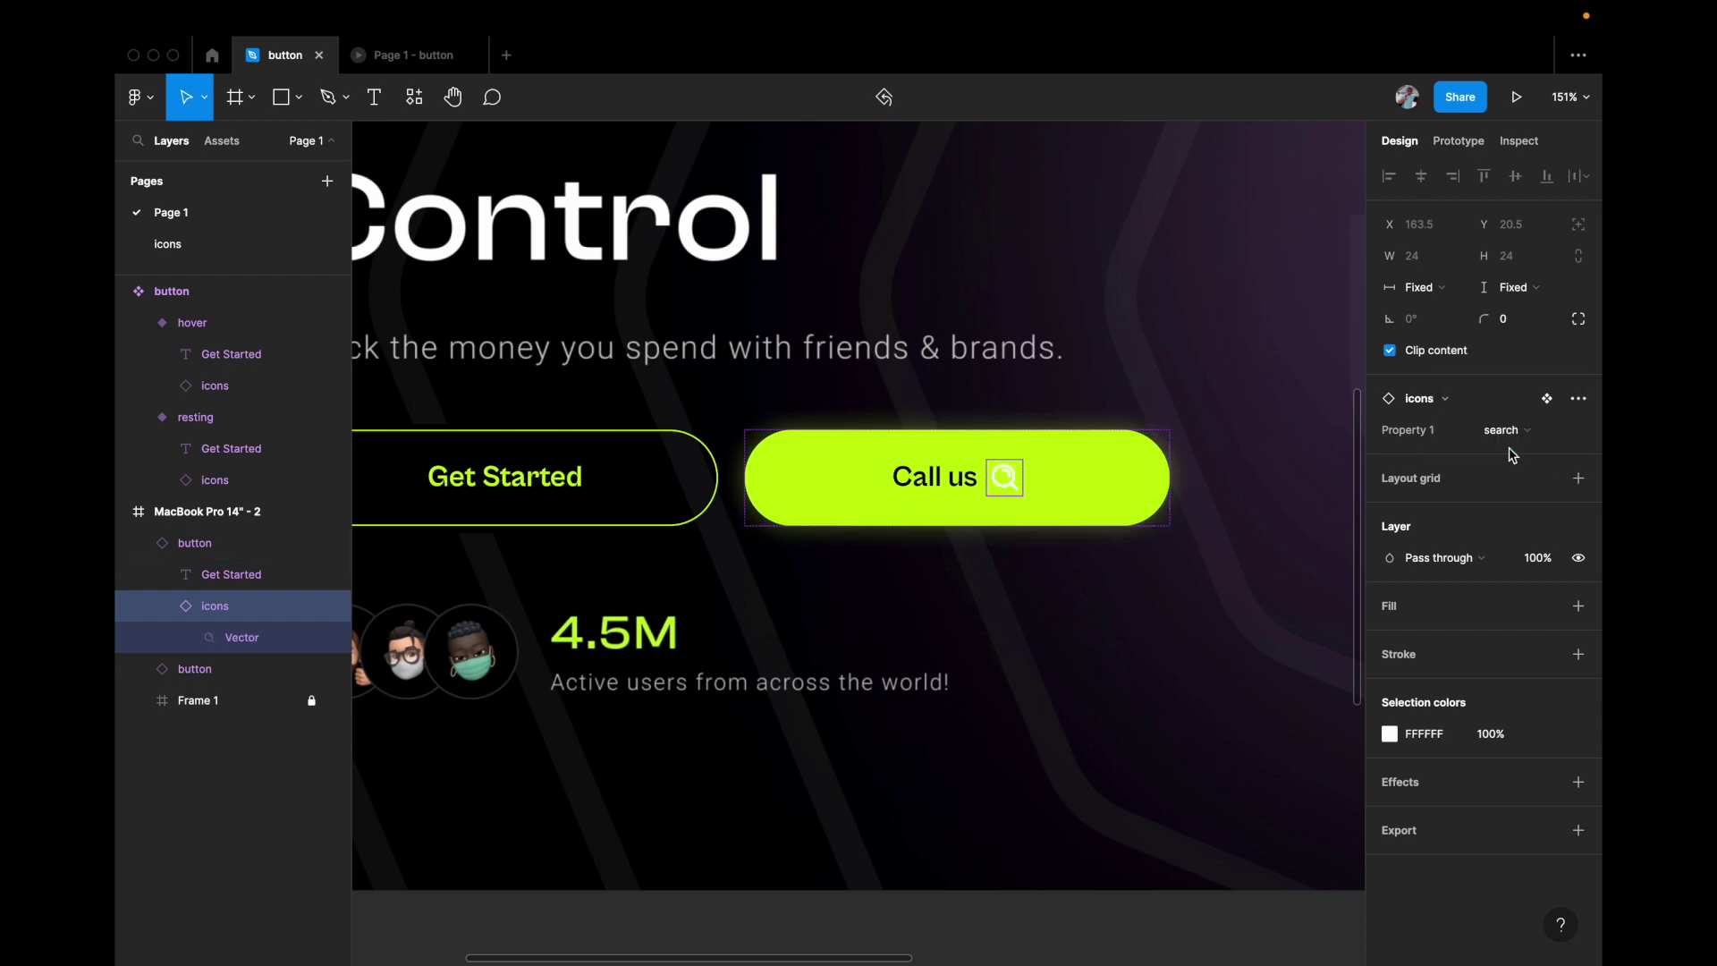
pyautogui.press('super+z')
pyautogui.click(1296, 525)
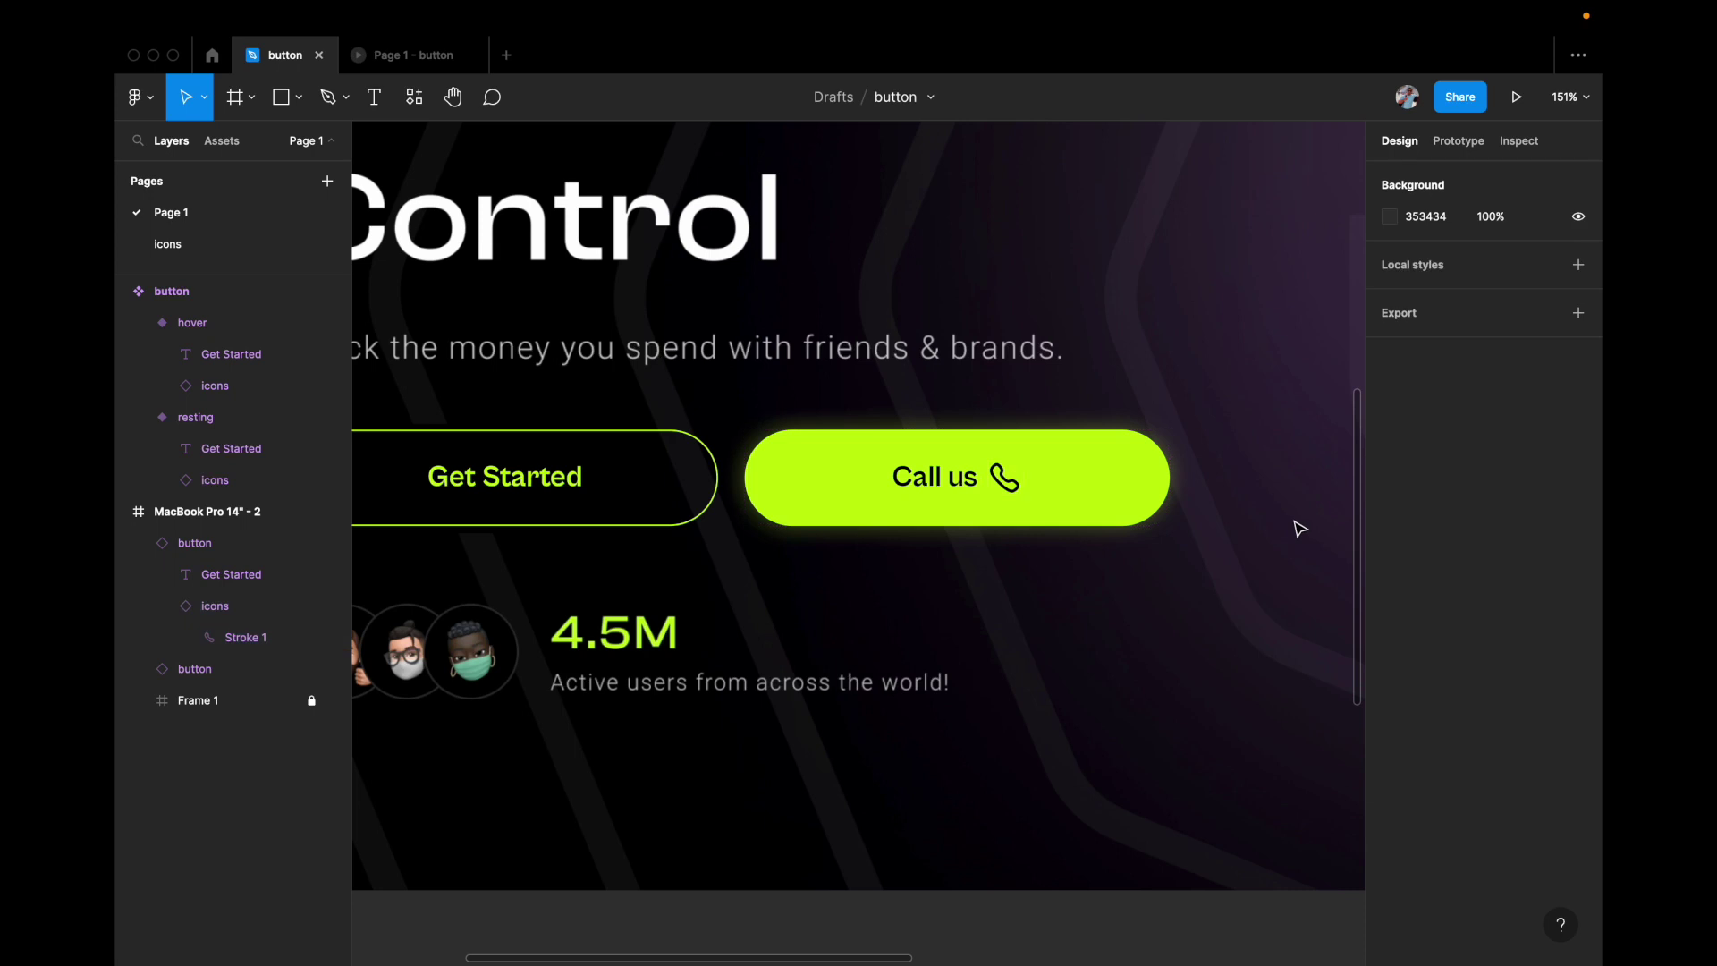
# Set the Call us button instance back to the resting variant.
pyautogui.scroll(-3, 1298, 528)
pyautogui.hscroll(1, 1181, 534)
pyautogui.scroll(1, 1181, 534)
pyautogui.click(1122, 559)
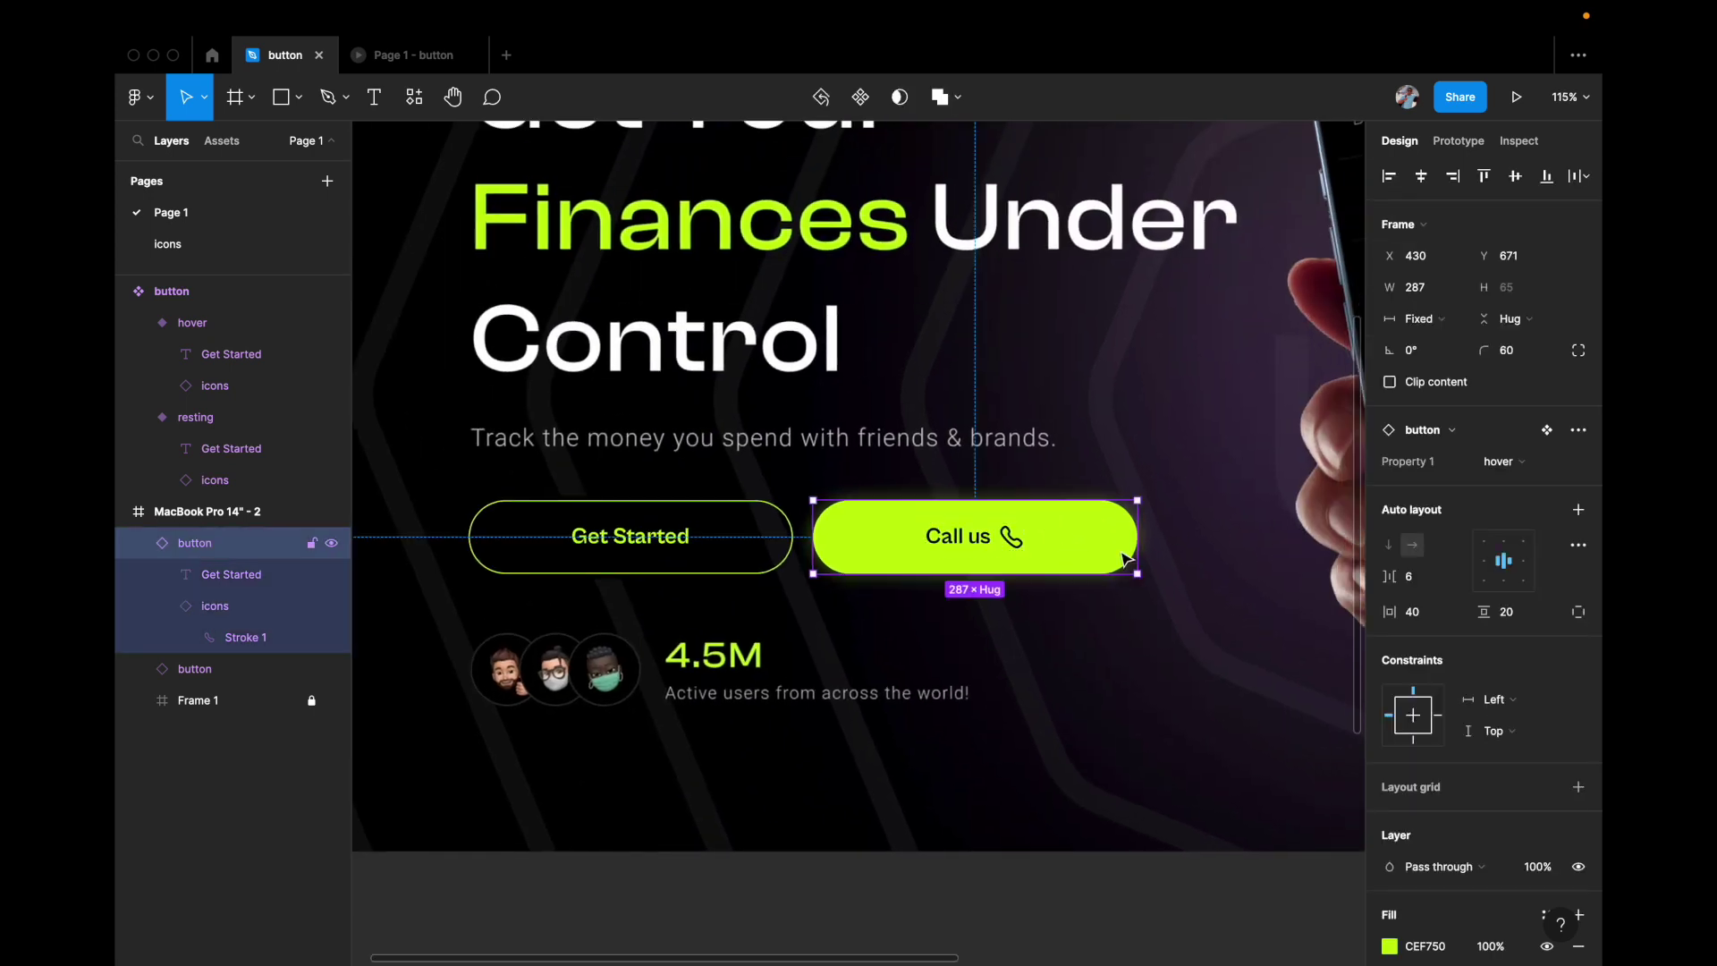
pyautogui.click(1528, 453)
pyautogui.click(1518, 487)
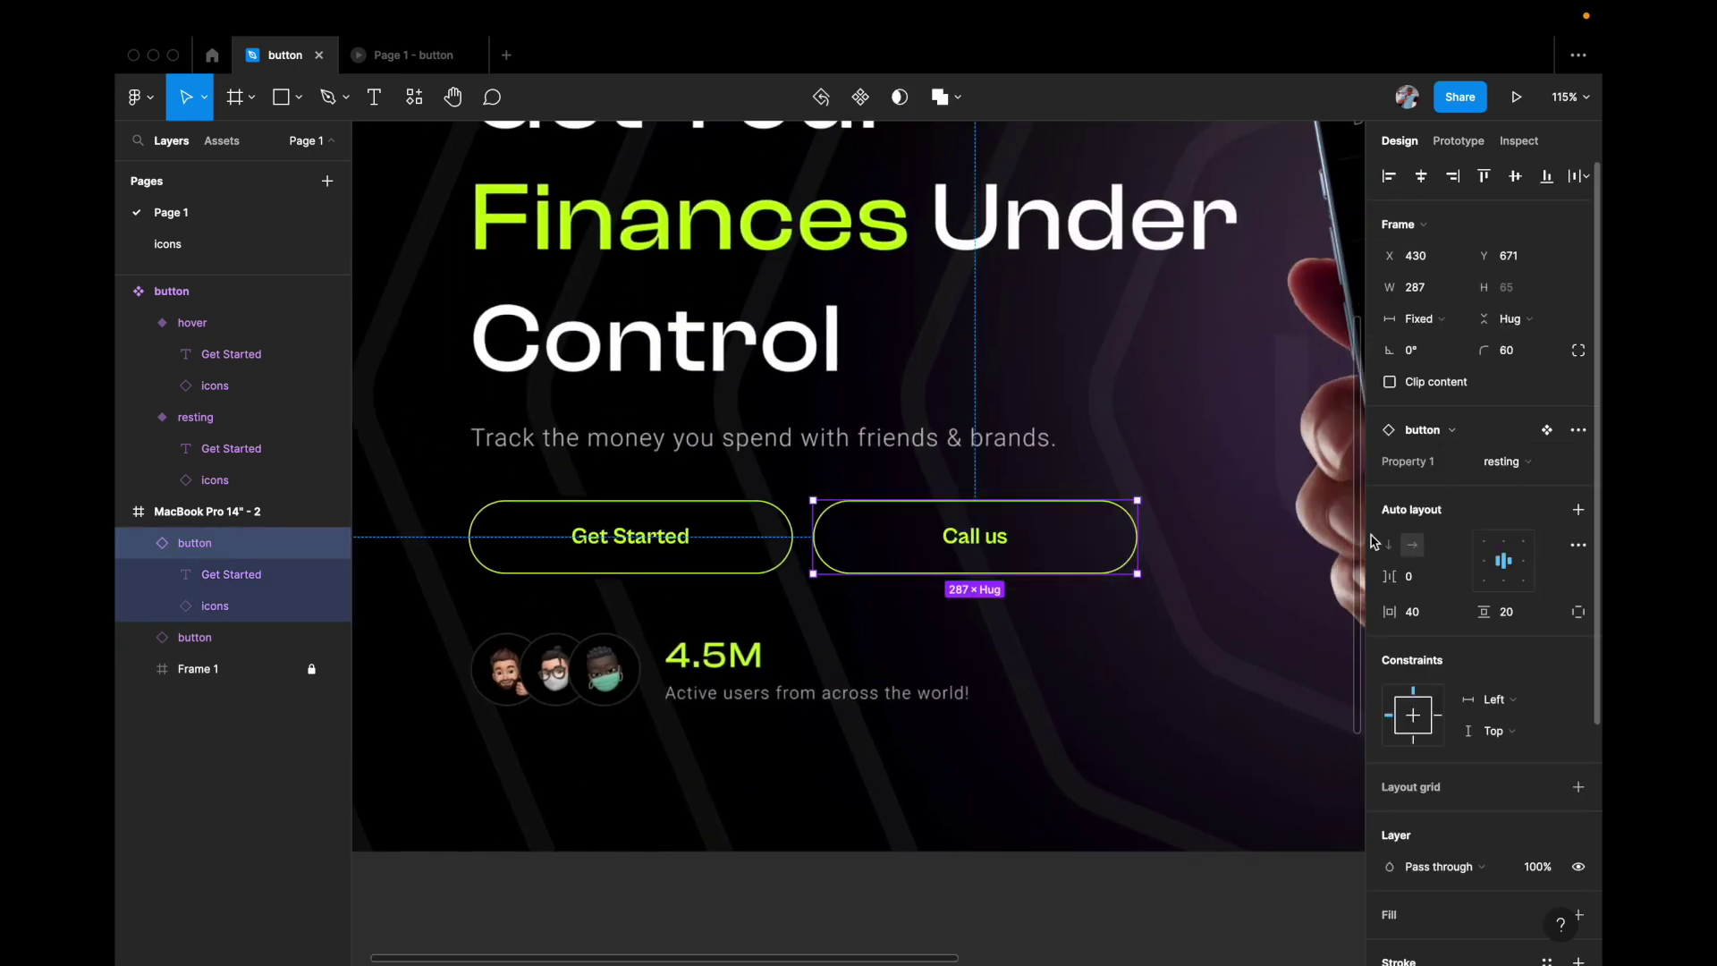
pyautogui.click(1281, 587)
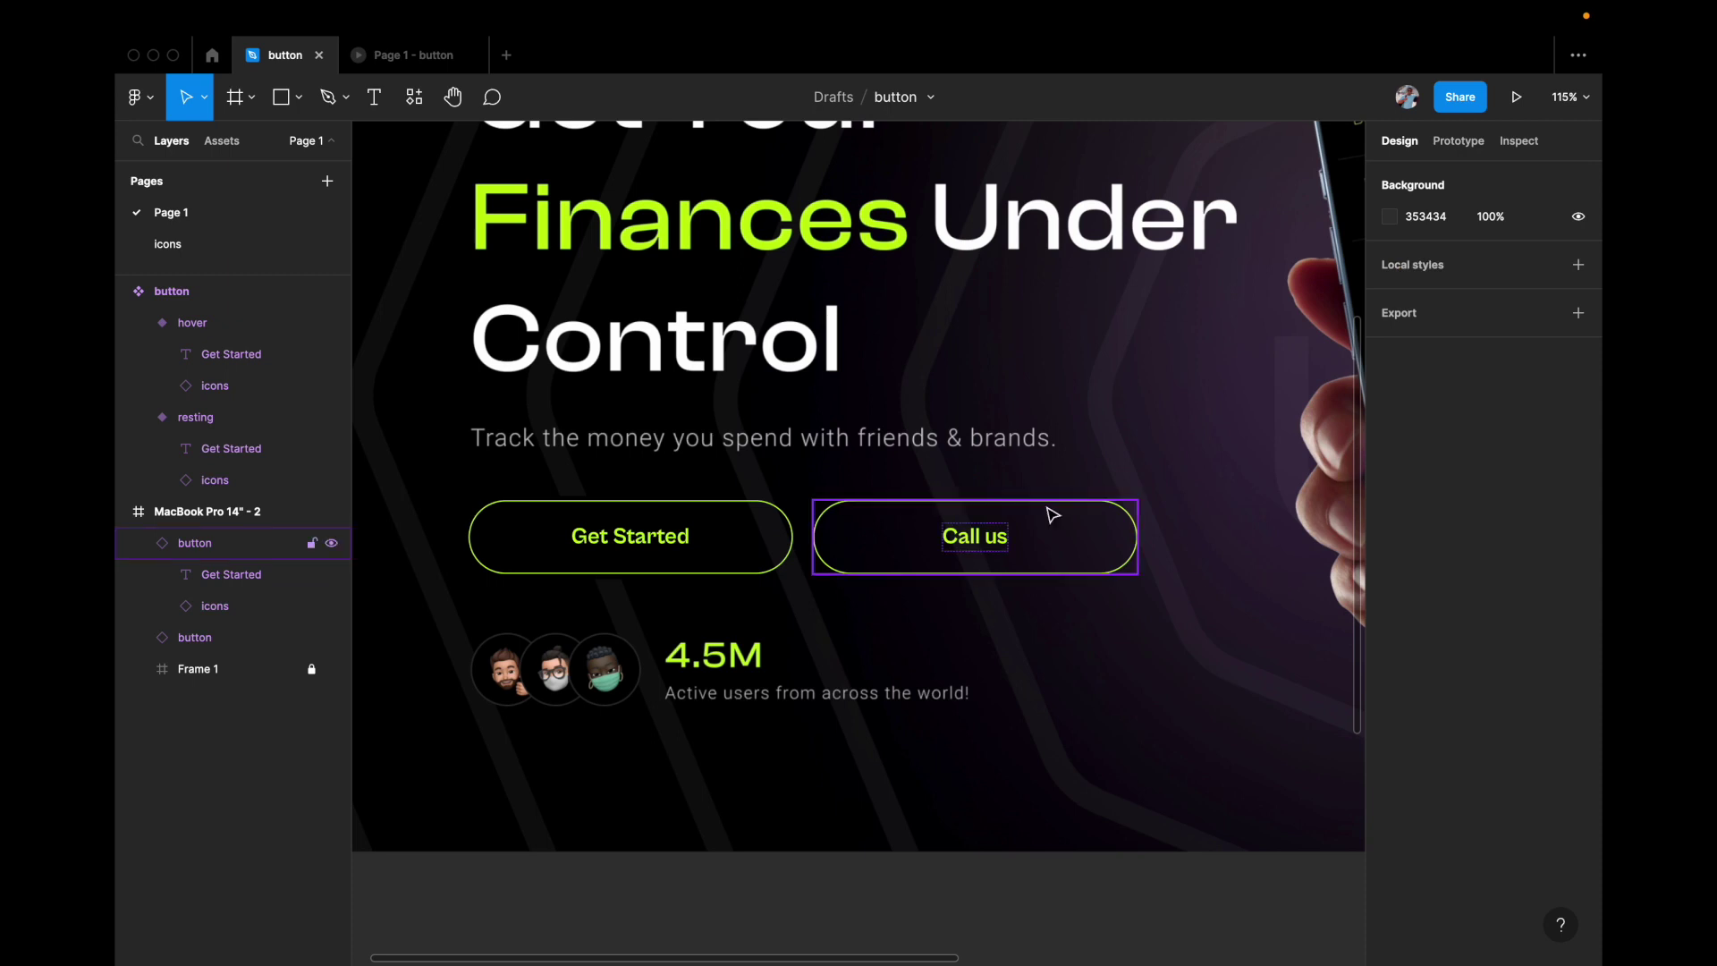
# Check the Call us button's hover state in the Page 1 prototype preview and return to the button design file.
pyautogui.click(420, 56)
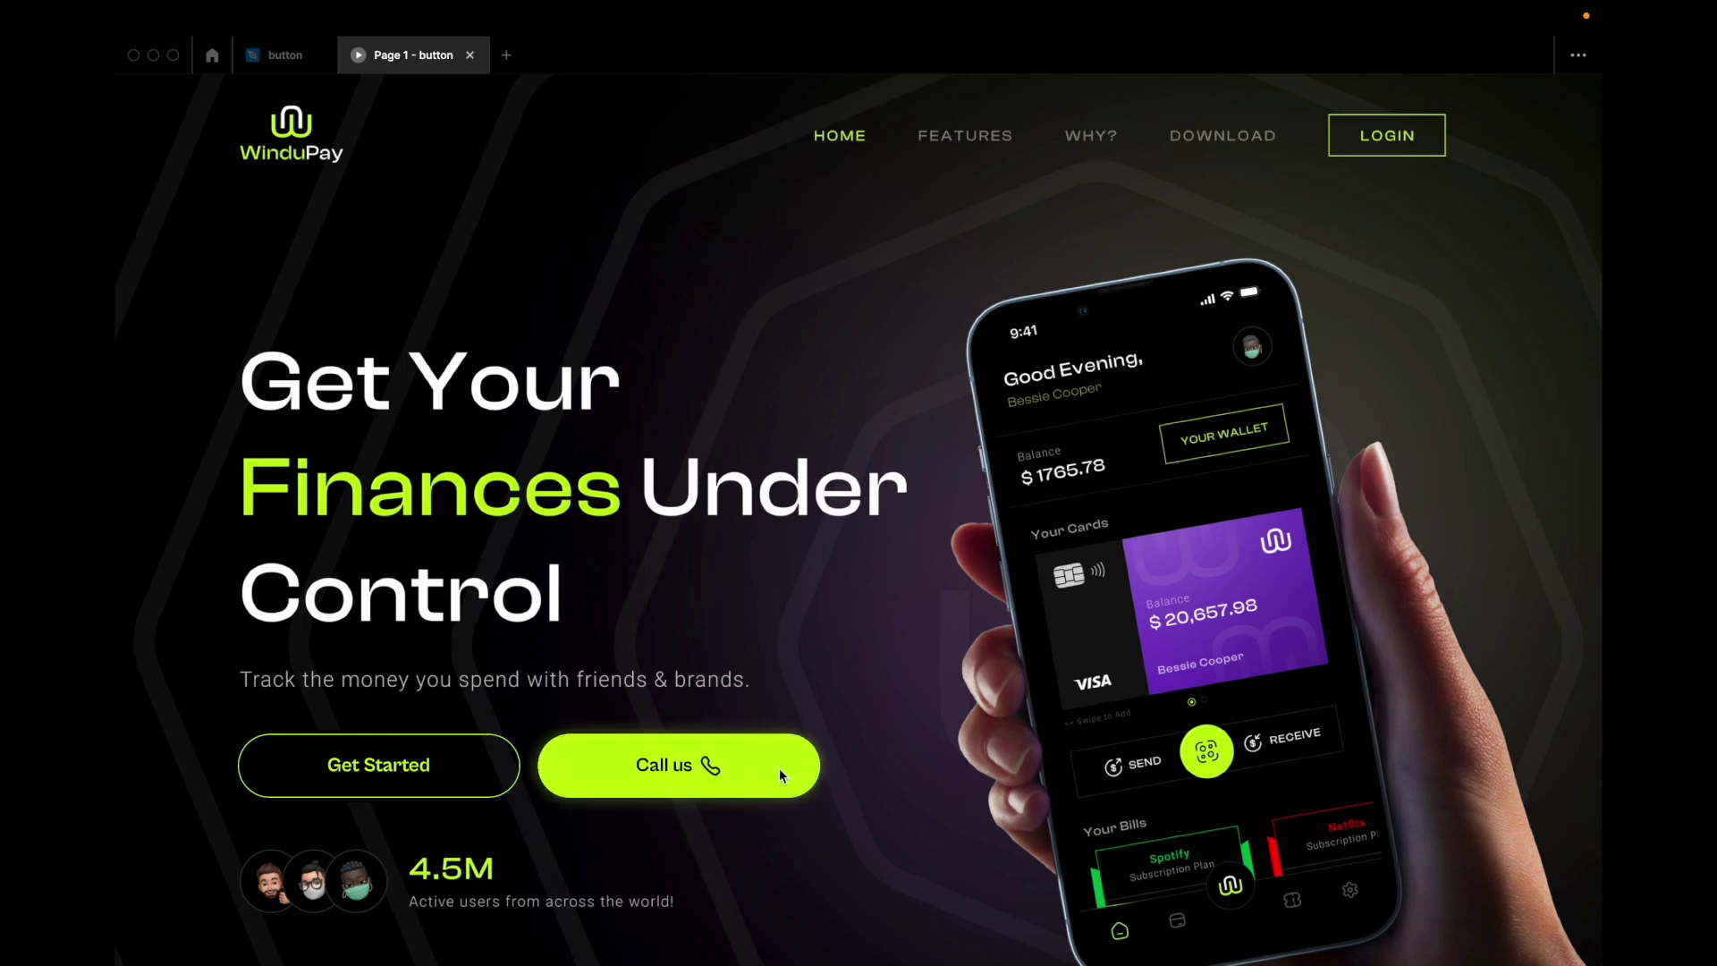
pyautogui.click(284, 66)
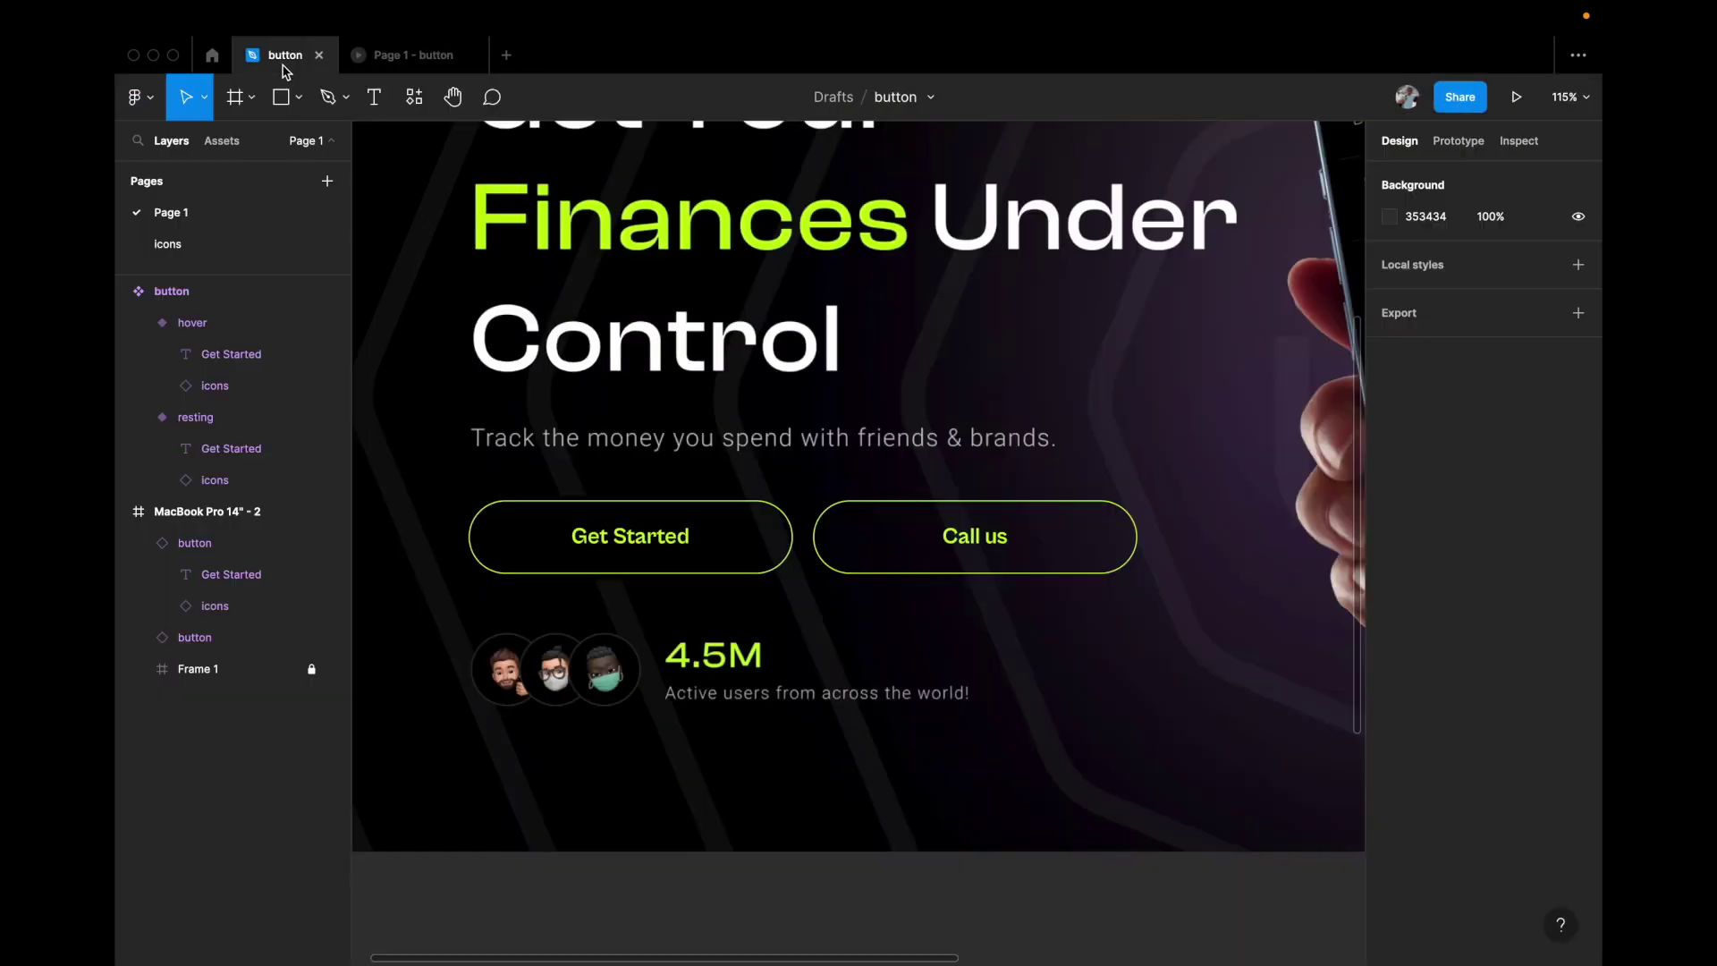
pyautogui.scroll(-3, 573, 429)
pyautogui.scroll(1, 606, 537)
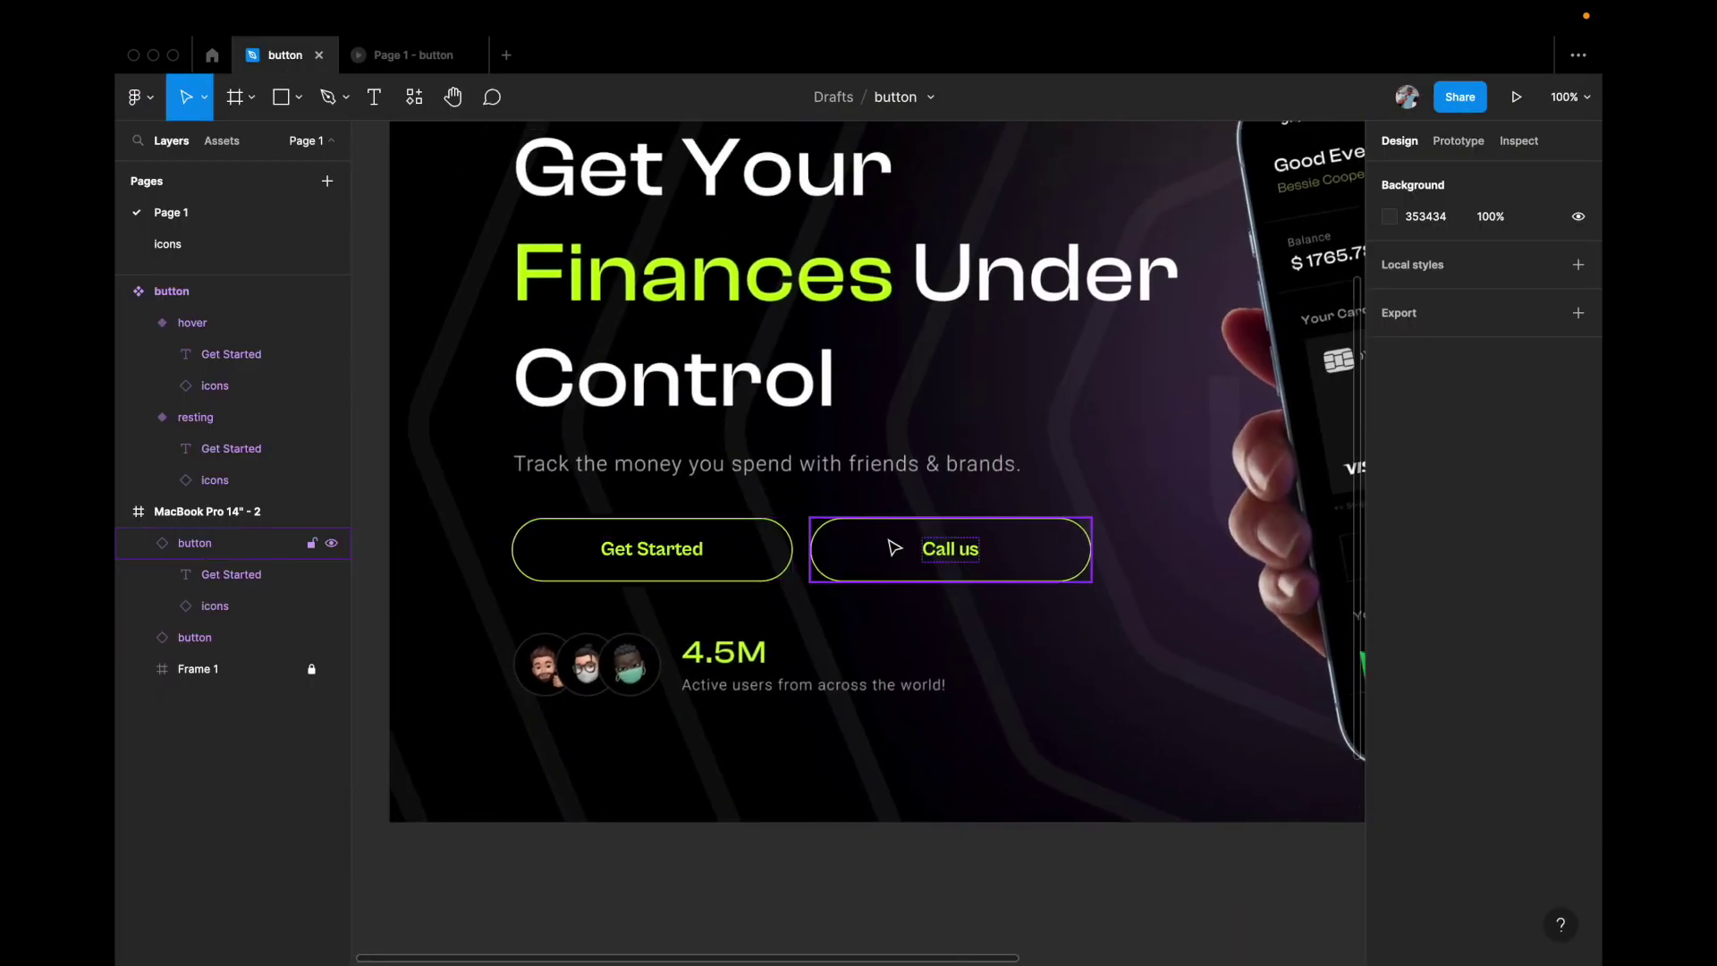
pyautogui.scroll(-6, 894, 546)
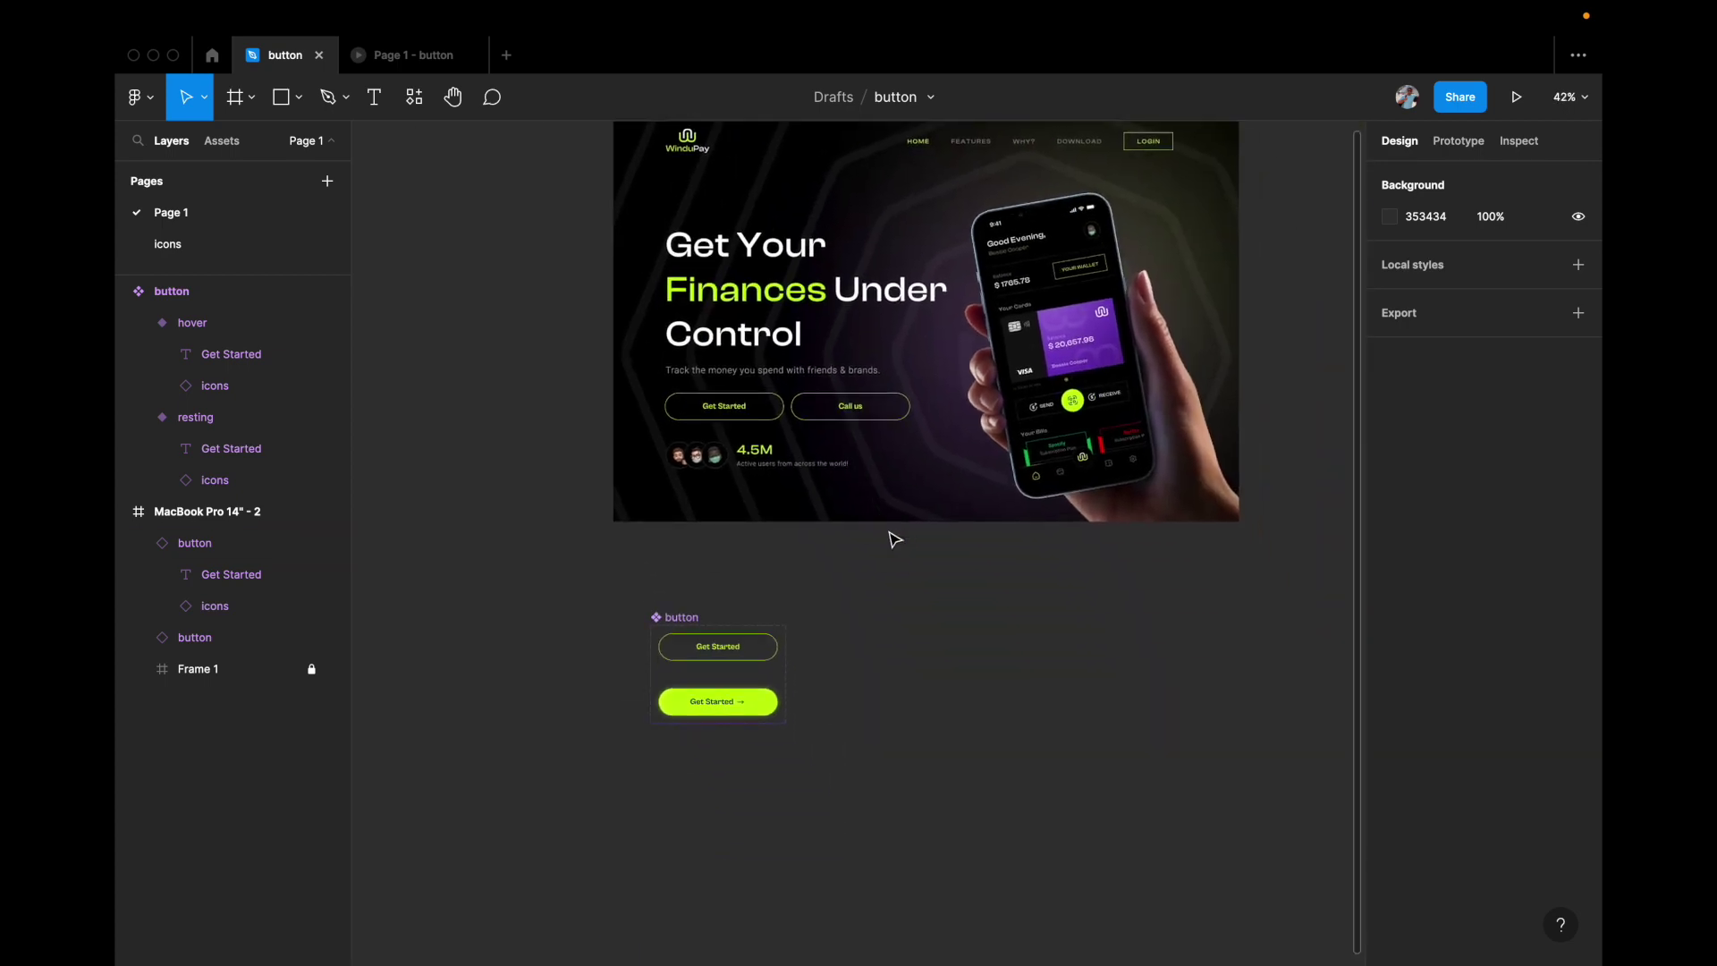
pyautogui.scroll(5, 626, 689)
pyautogui.scroll(3, 863, 640)
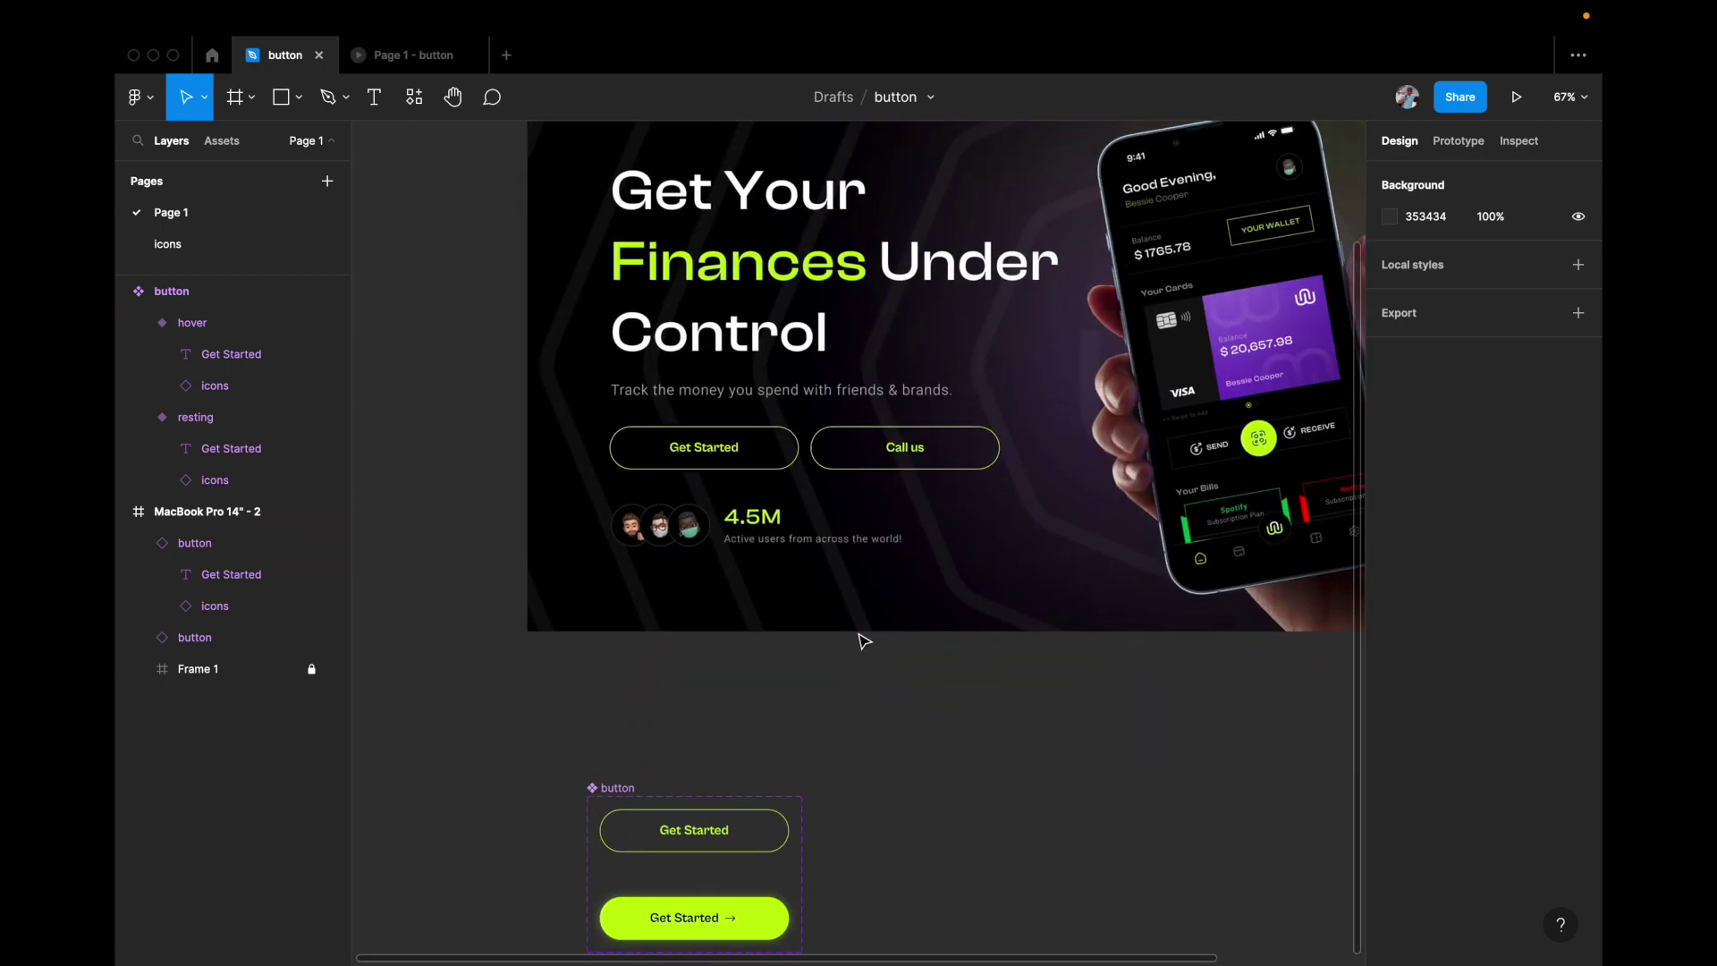
pyautogui.scroll(-3, 862, 640)
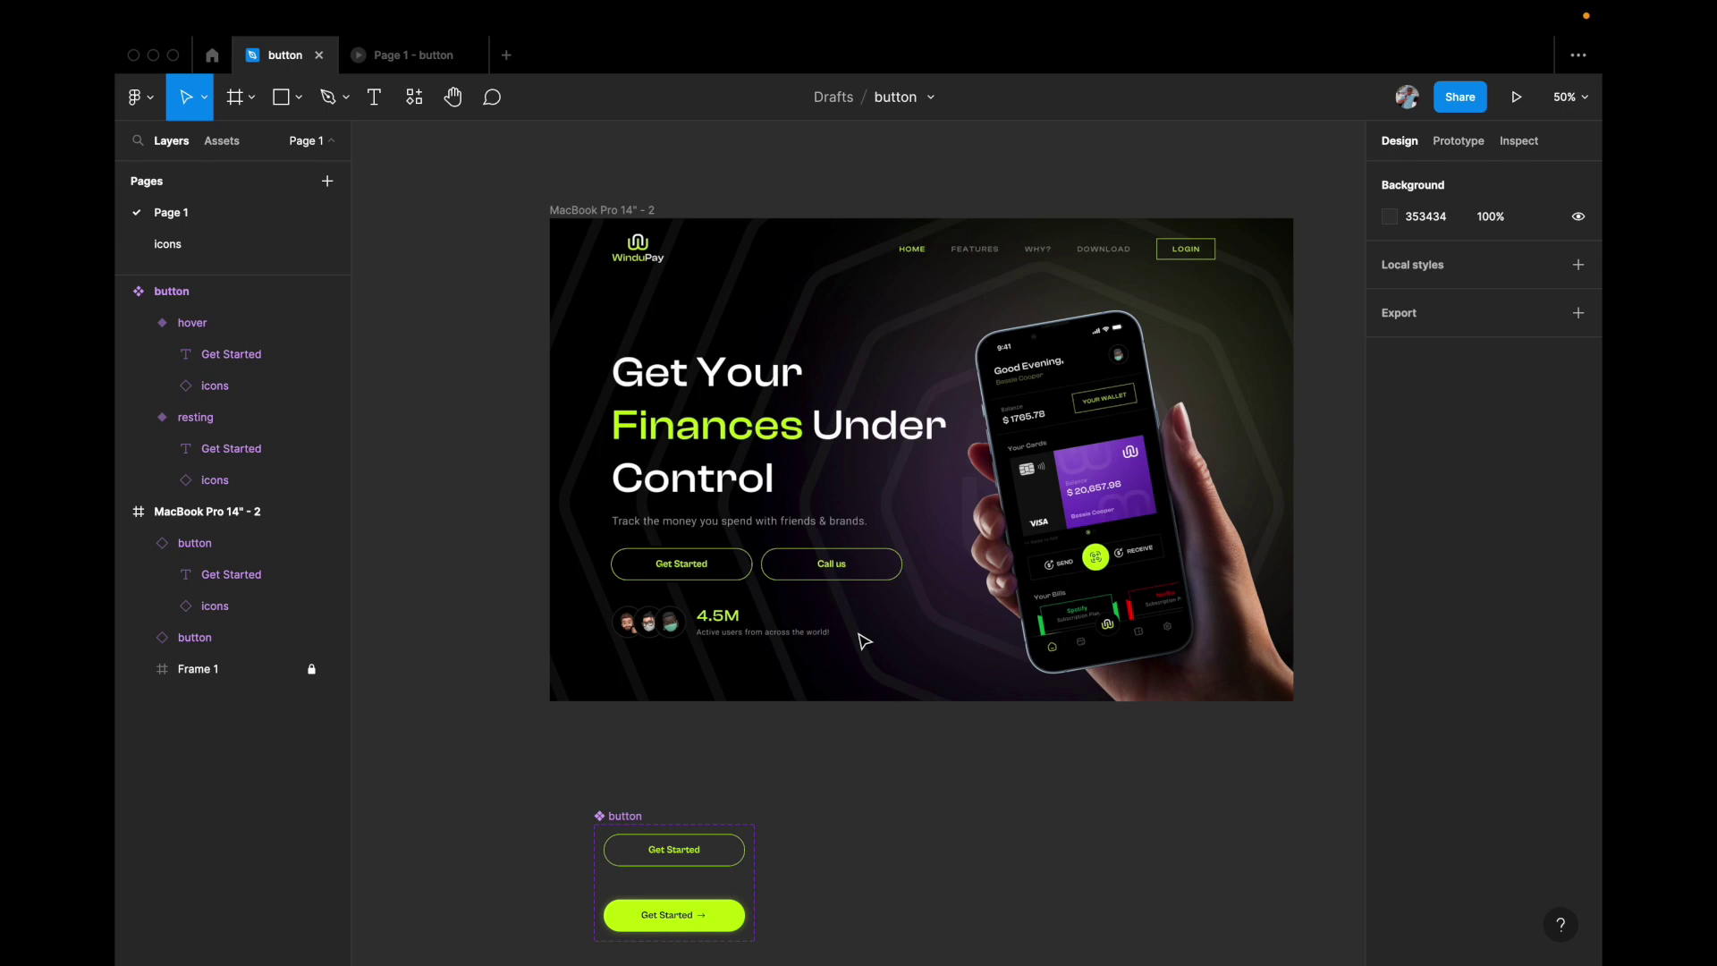